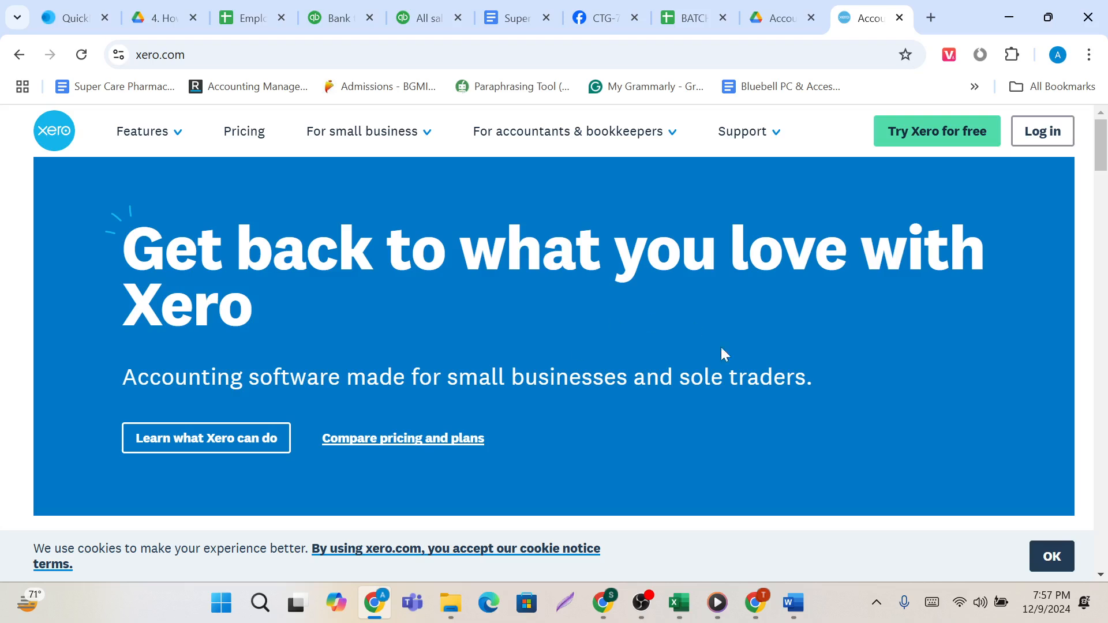
Examine the feature overview on the Xero home page, view the login page, and return to the home page.
scroll(747, 511, "down", 3)
scroll(470, 310, "up", 3)
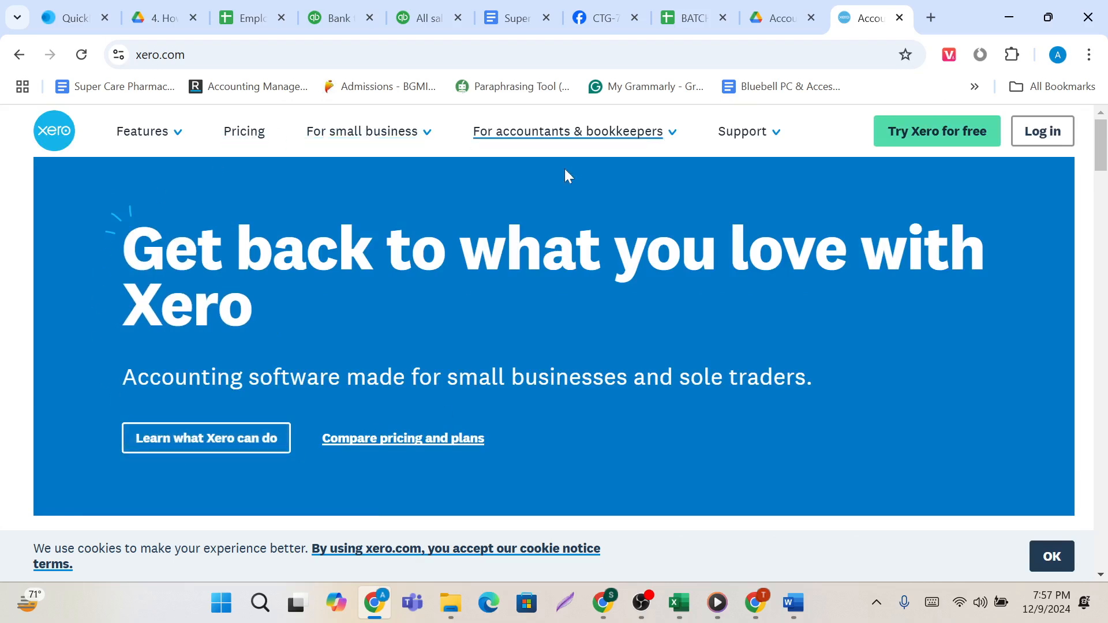
scroll(448, 504, "down", 10)
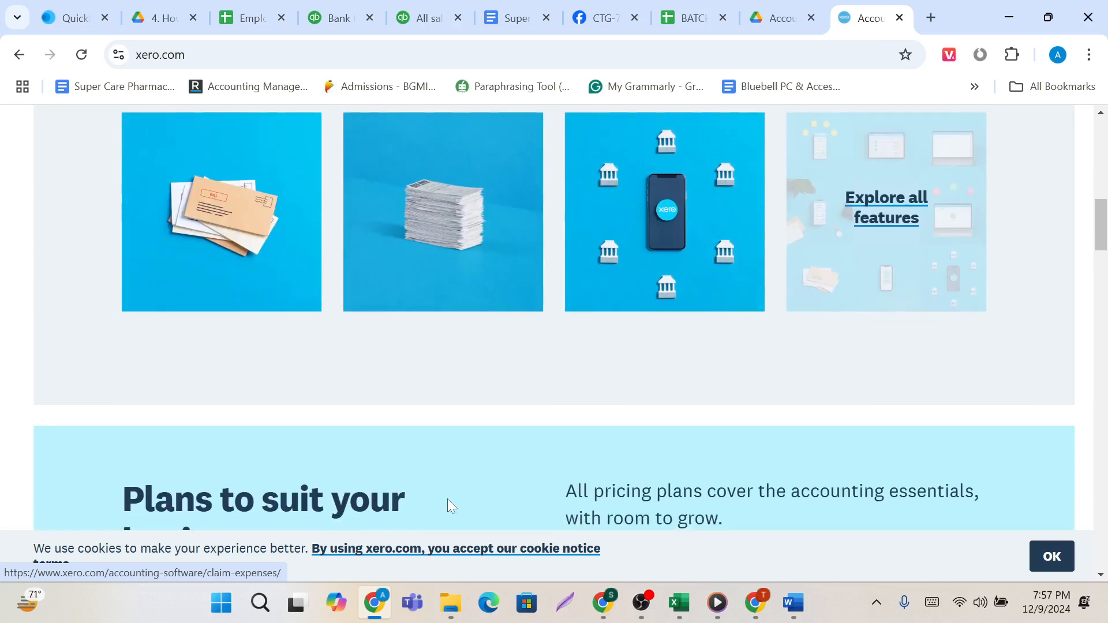
scroll(448, 504, "up", 3)
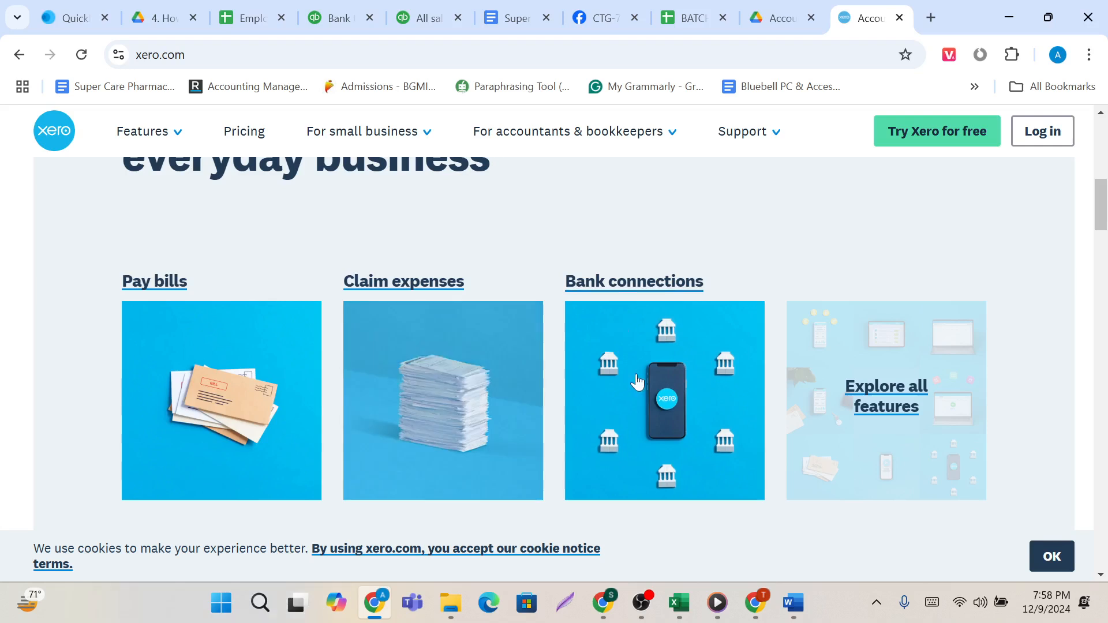
scroll(637, 381, "down", 2)
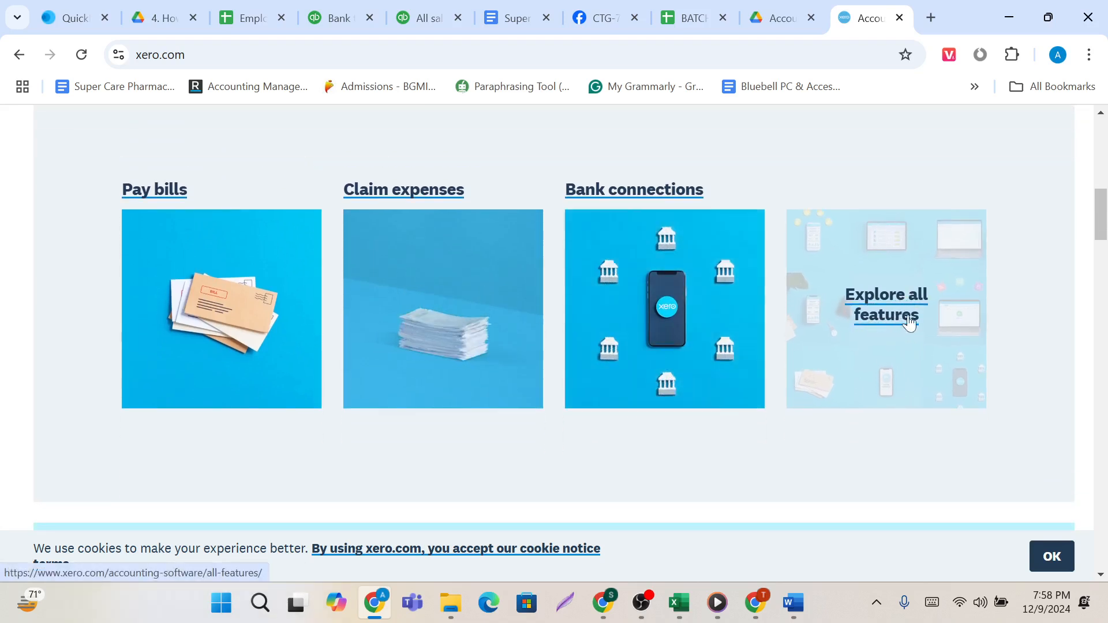
scroll(908, 314, "up", 10)
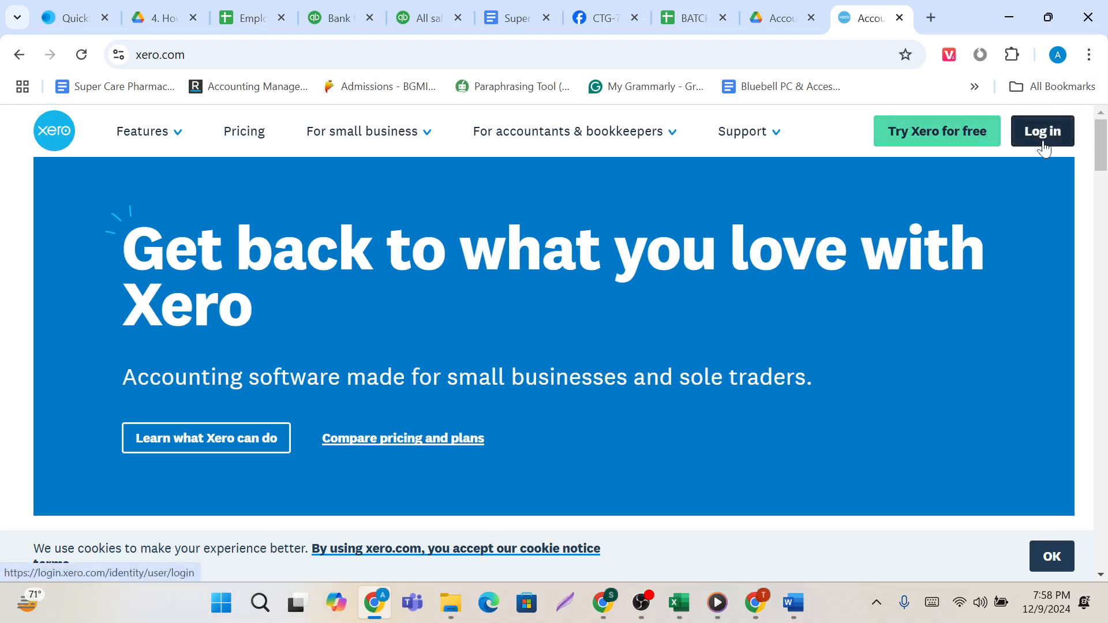
left_click(1045, 148)
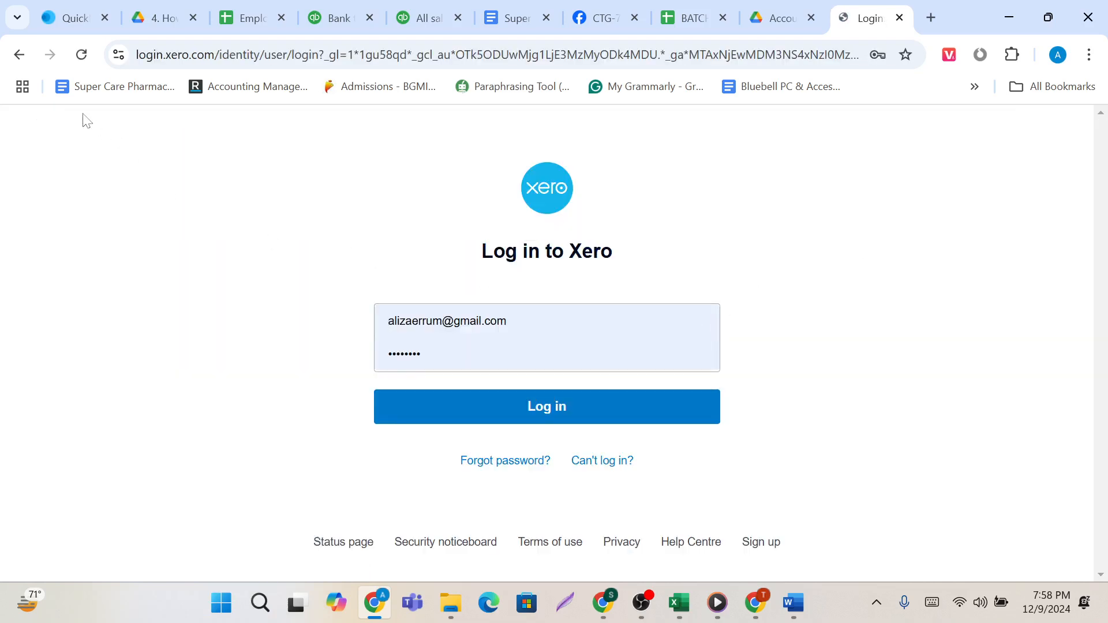
left_click(20, 60)
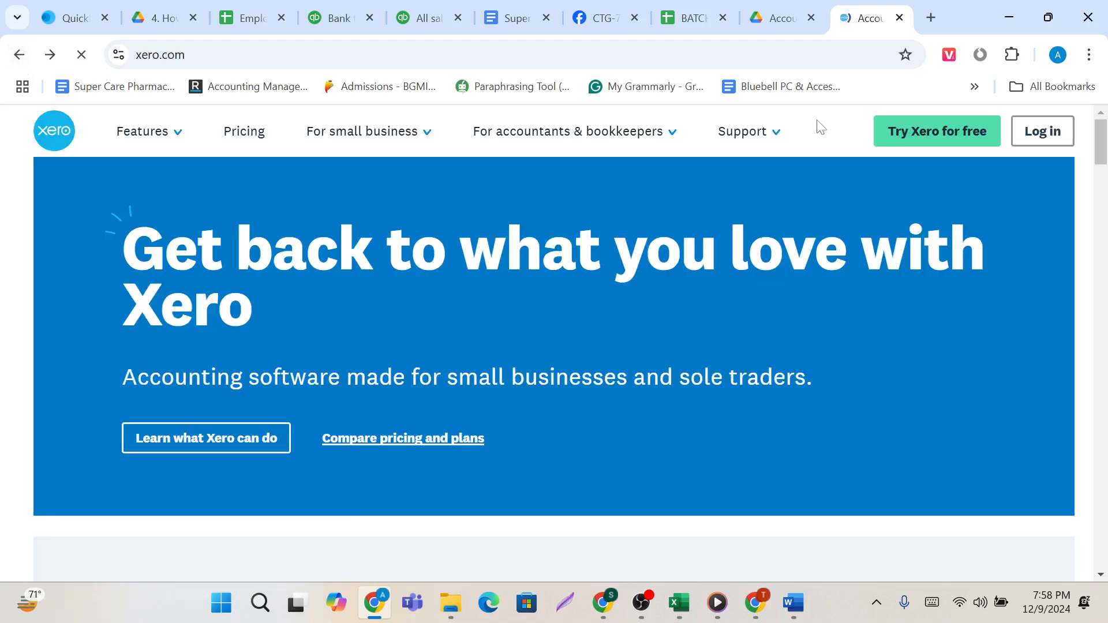
Open the 30-day free trial sign-up form and examine its name, contact, location, terms and confirmation fields.
left_click(918, 145)
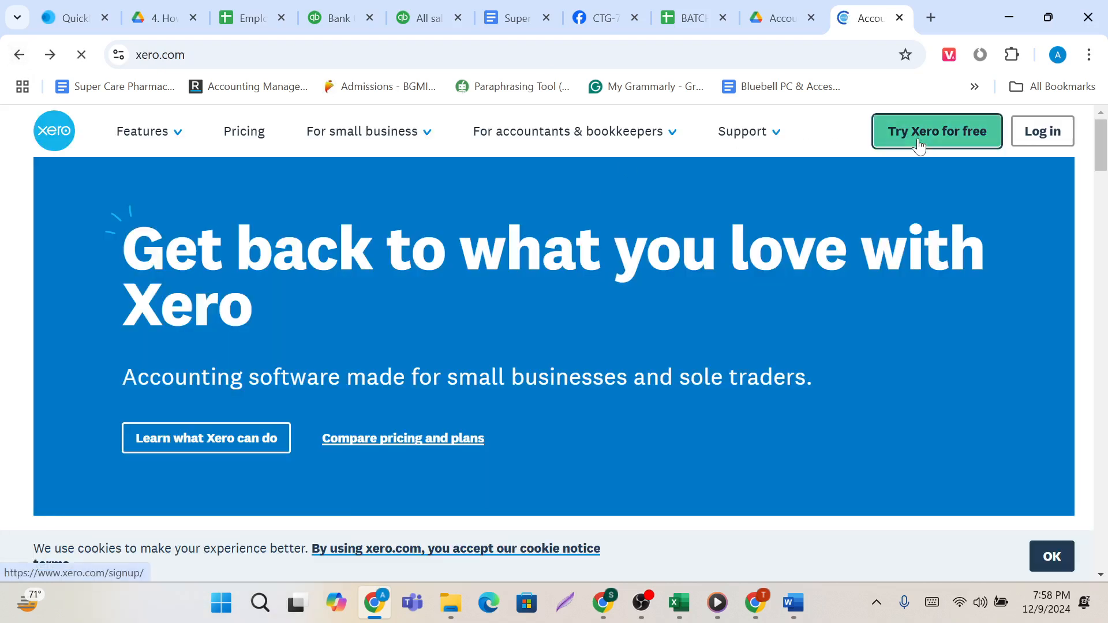
scroll(645, 347, "down", 2)
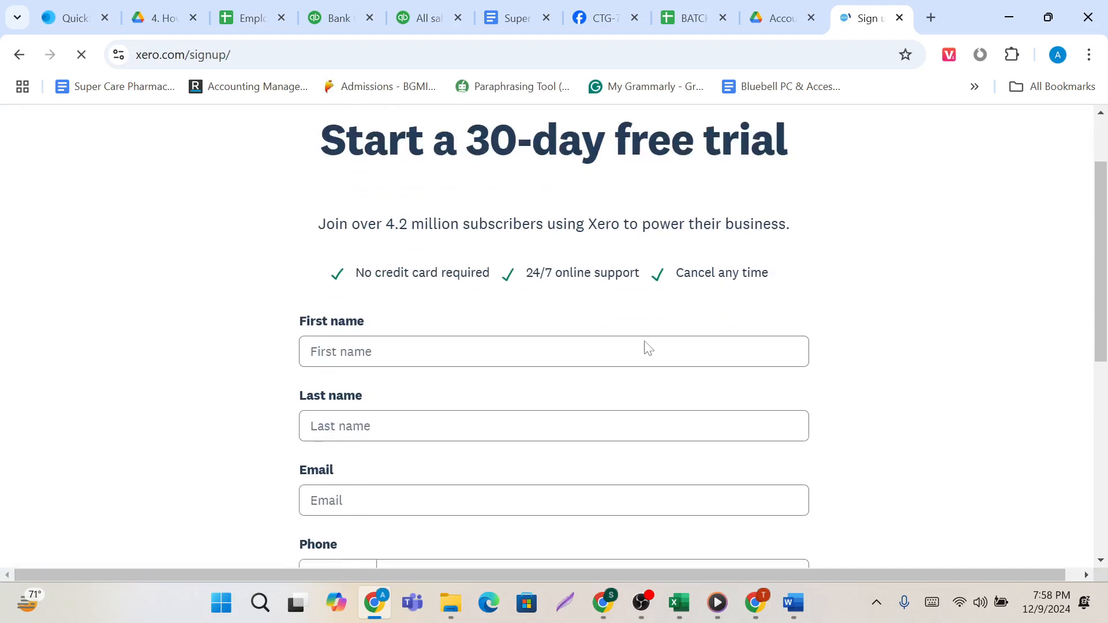
scroll(645, 346, "down", 1)
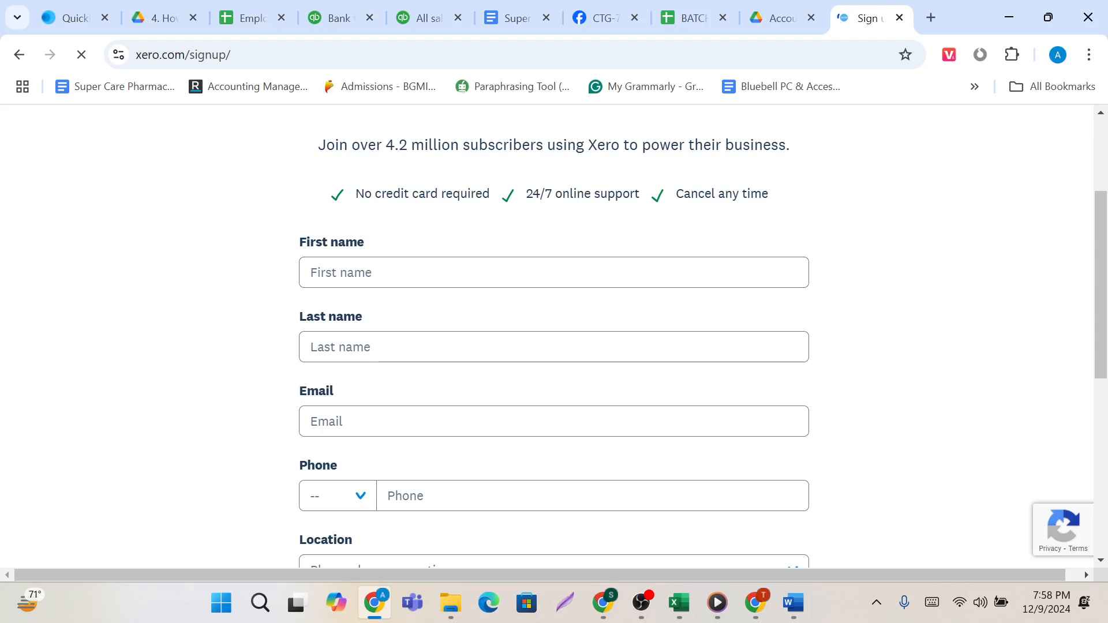
left_click(471, 277)
left_click(426, 347)
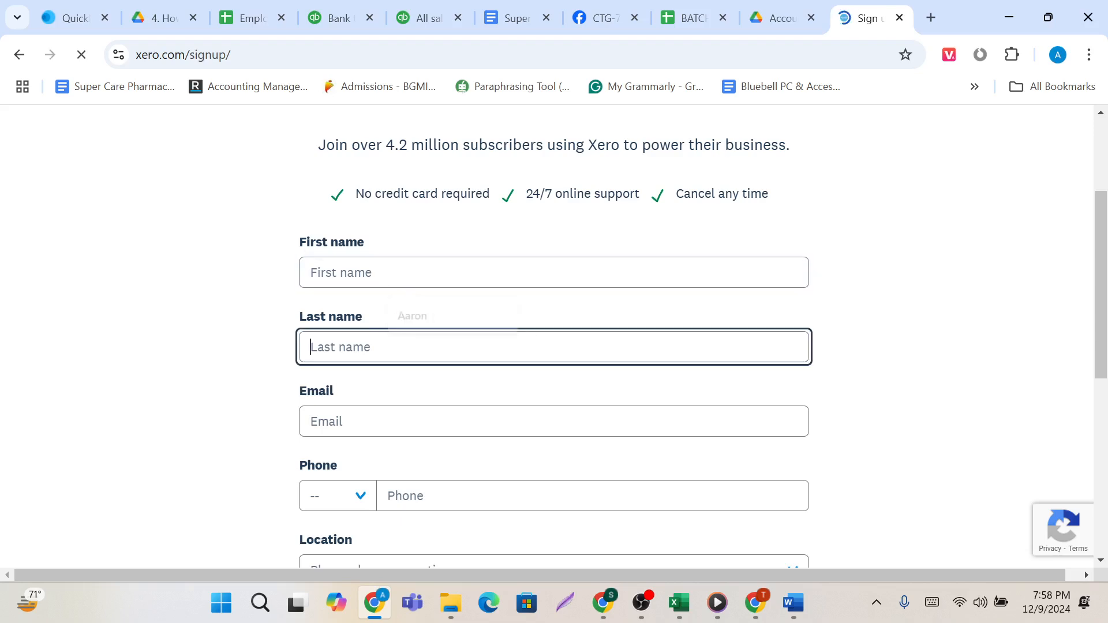
scroll(426, 347, "down", 2)
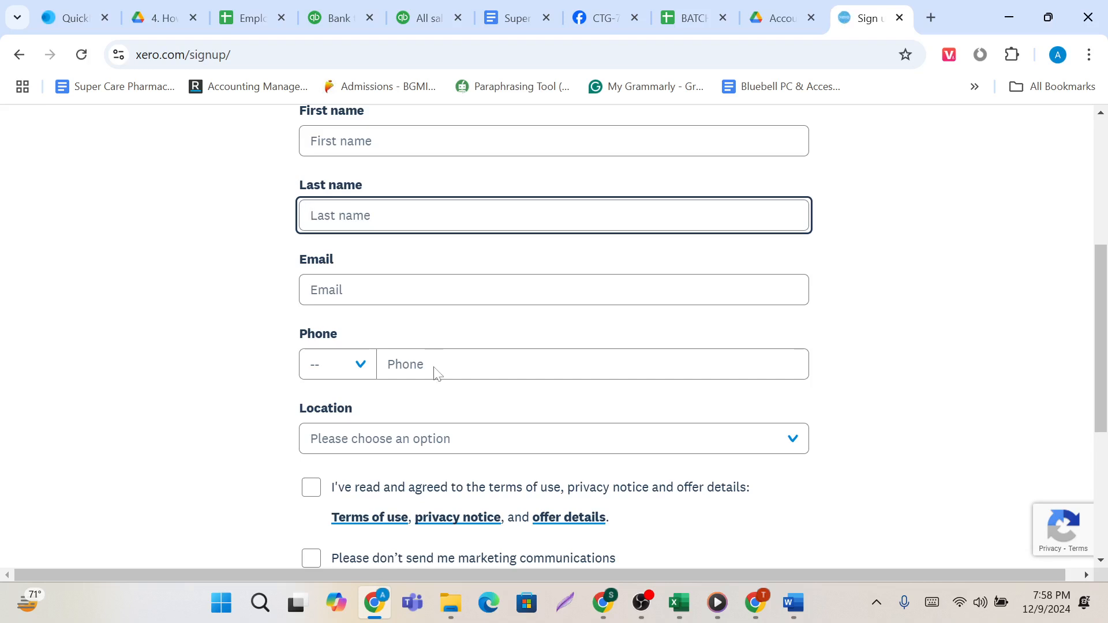
scroll(420, 437, "down", 2)
scroll(419, 441, "down", 1)
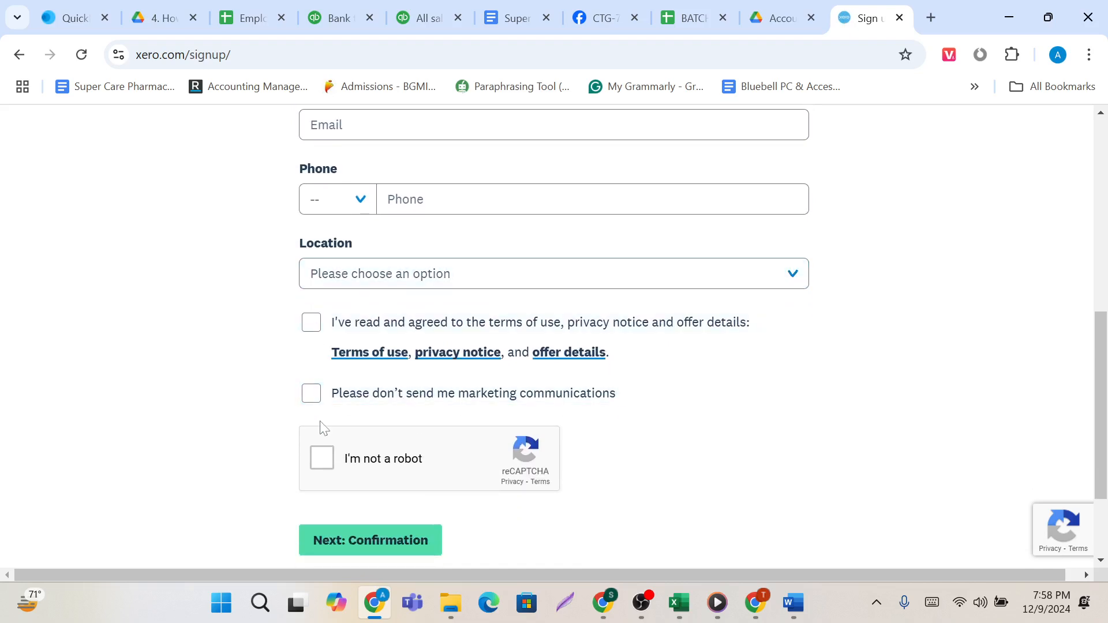
scroll(340, 495, "down", 1)
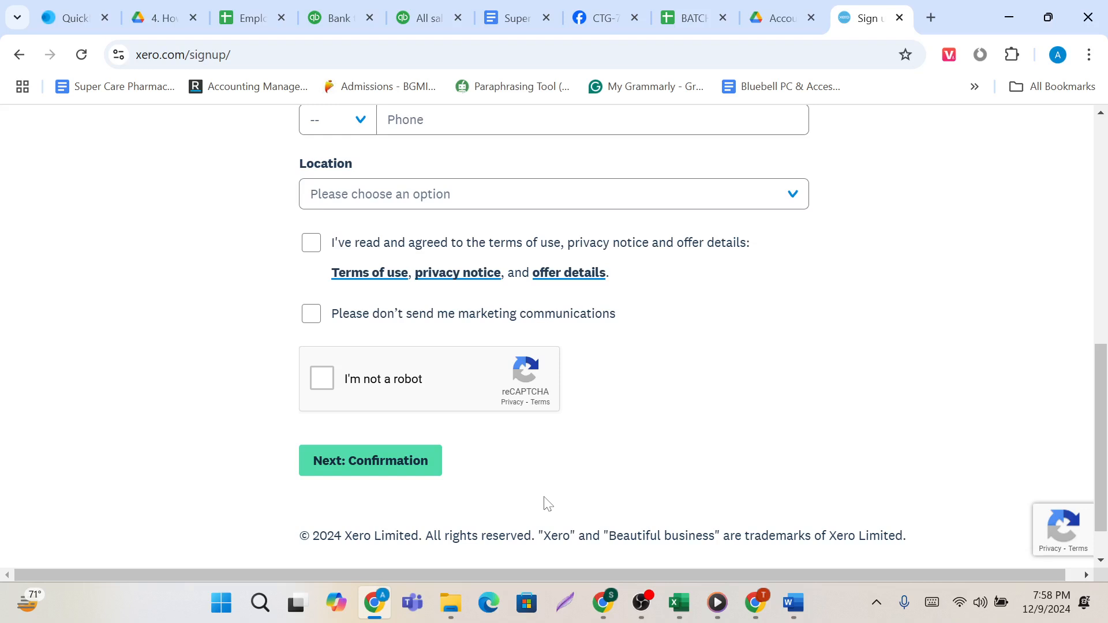
scroll(547, 504, "up", 8)
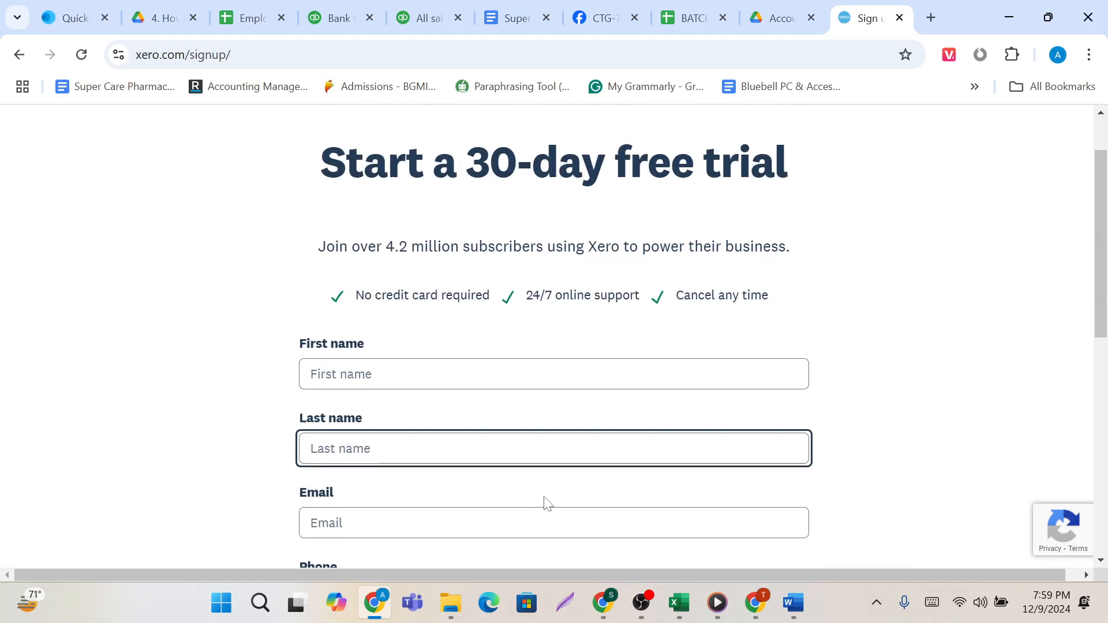
scroll(547, 503, "down", 4)
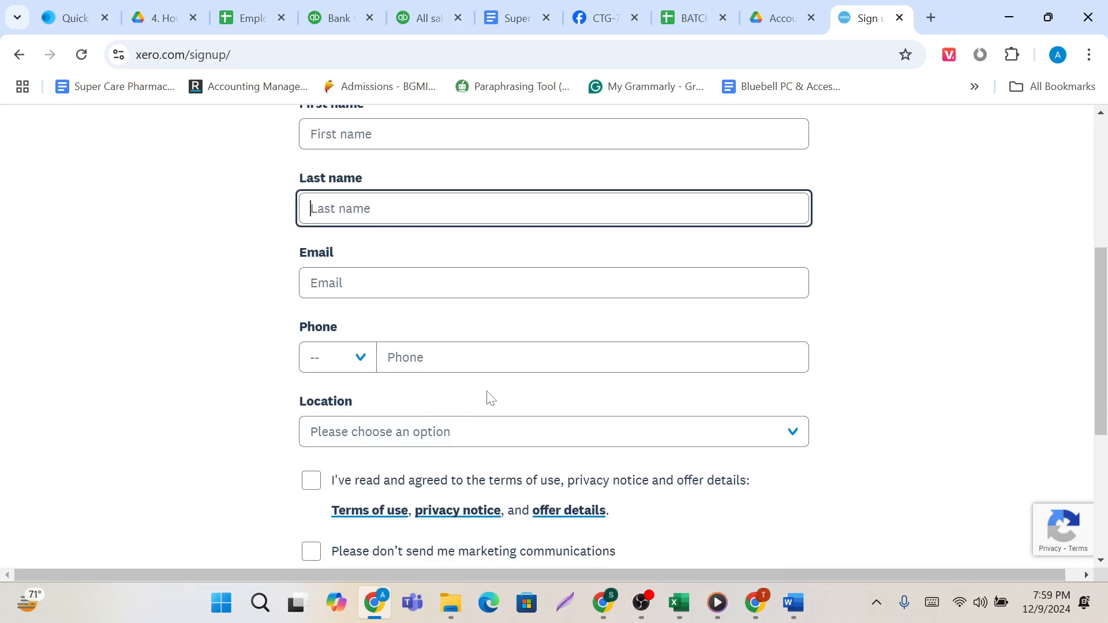
scroll(489, 398, "up", 5)
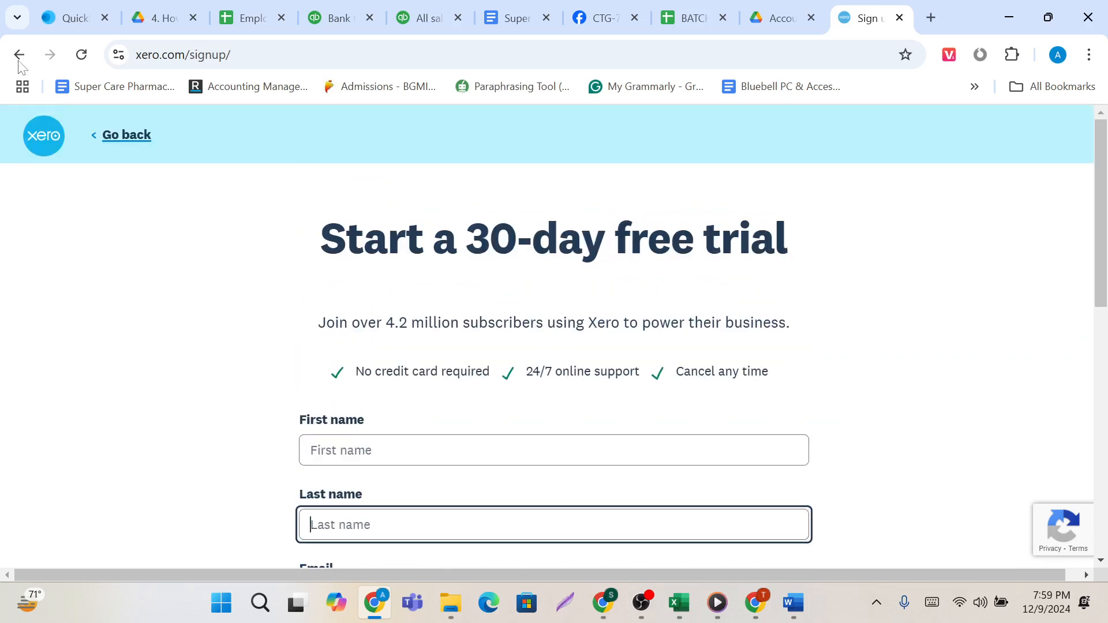
Return to the home page and log in to the Xero account with the saved credentials.
left_click(19, 55)
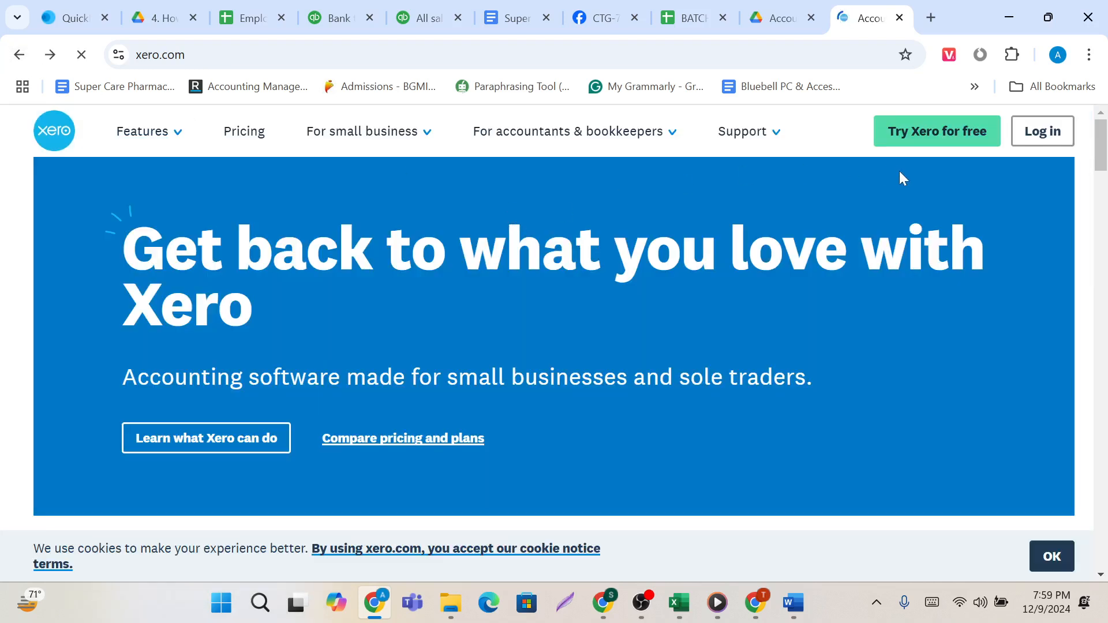
left_click(1047, 144)
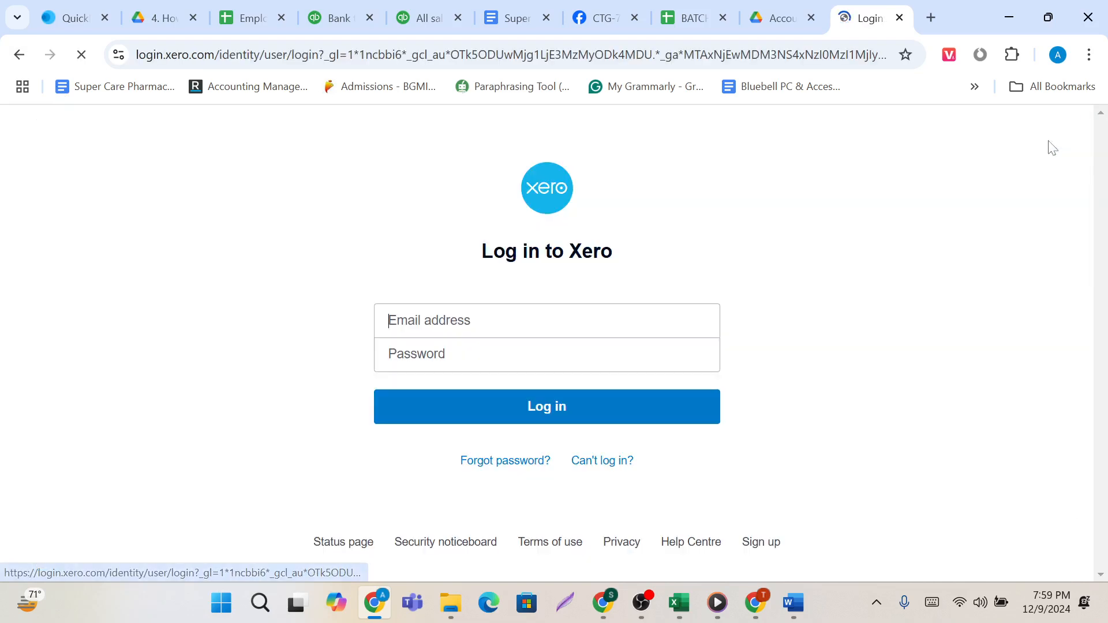
left_click(511, 413)
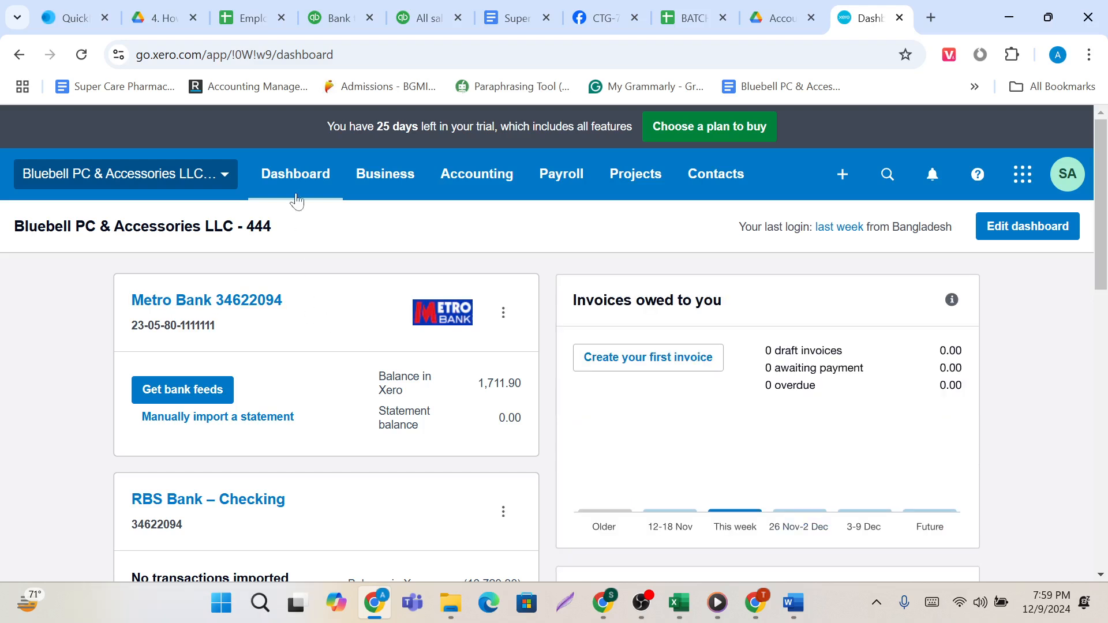
Expand the organisation menu and use Lightshot to select a 960x819 screen-capture area that includes it.
left_click(225, 180)
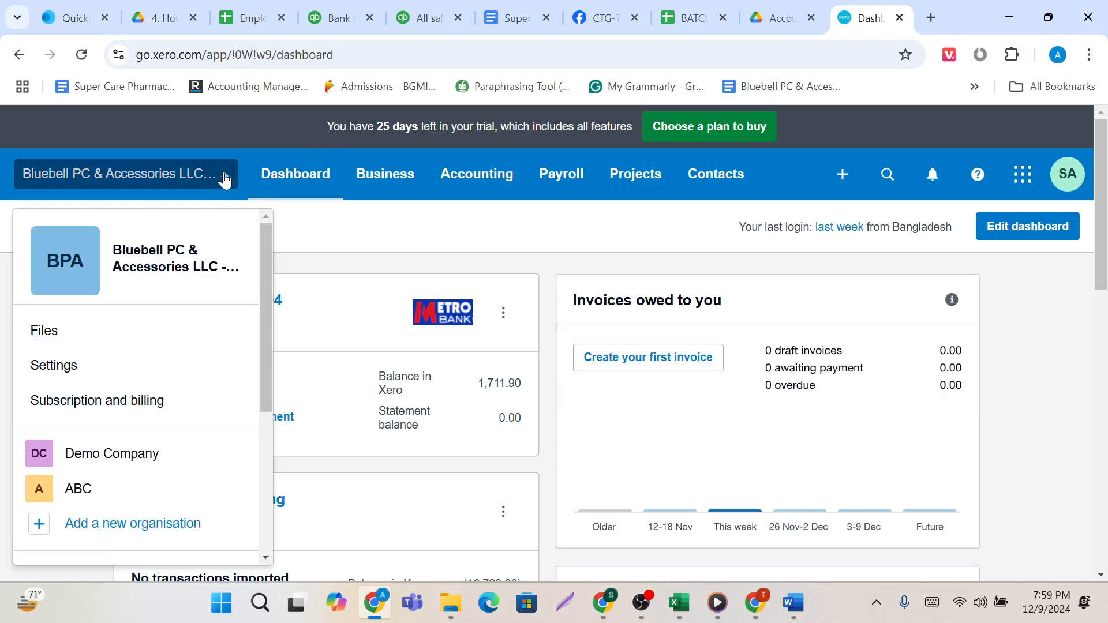
scroll(176, 415, "down", 1)
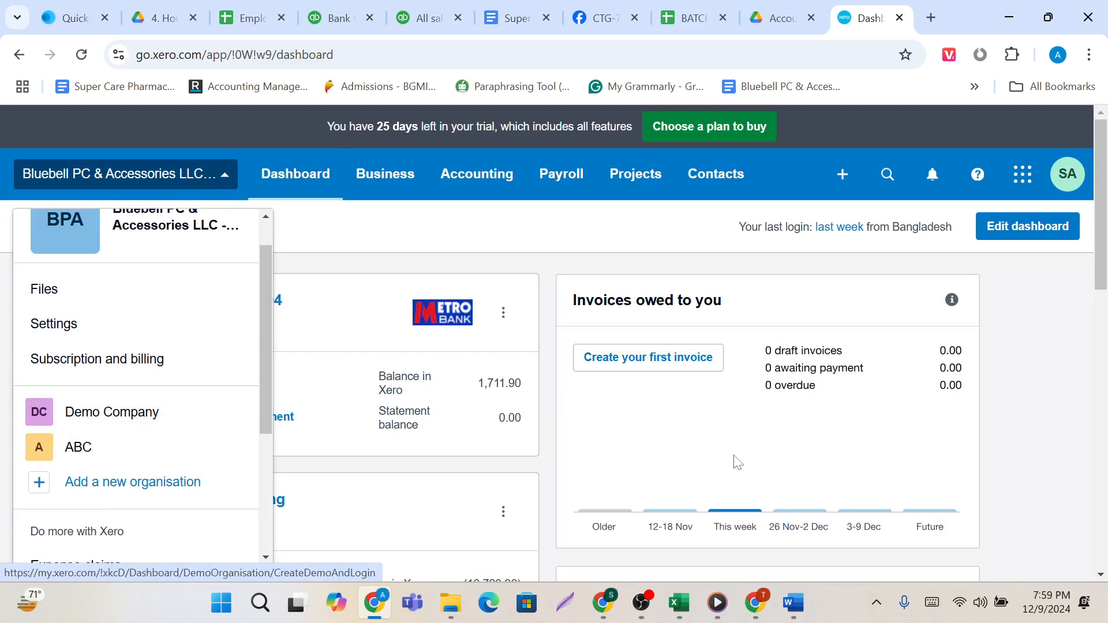
left_click(876, 602)
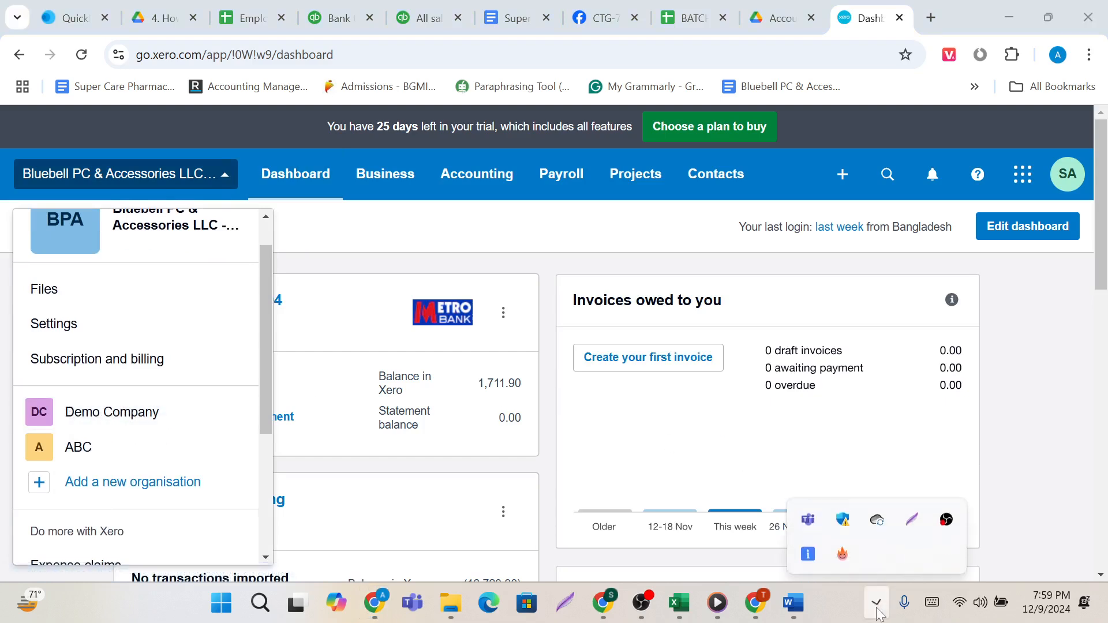
left_click(911, 517)
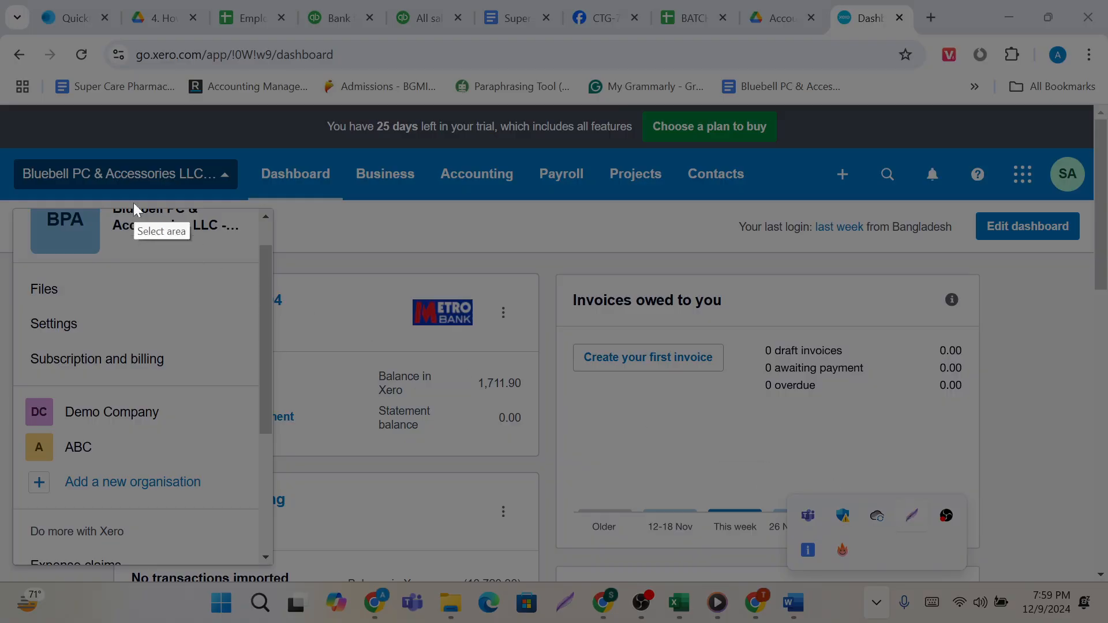
left_click_drag(1, 121, 556, 592)
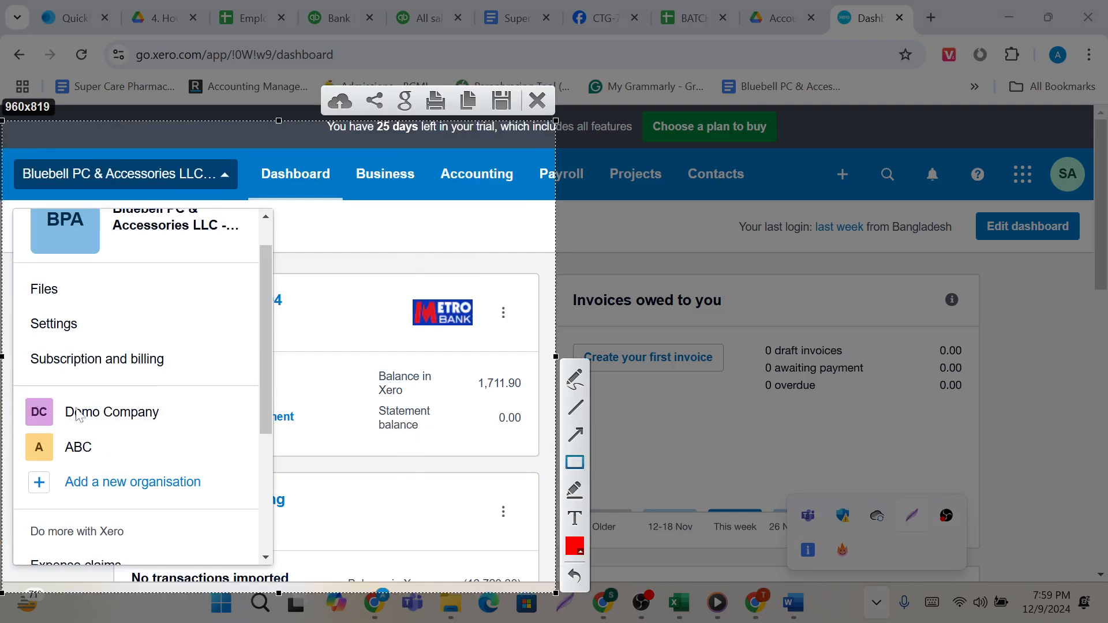
Outline Demo Company, ABC and Add a new organisation with red rectangles in the capture, and close it without saving.
left_click(575, 463)
left_click_drag(16, 395, 172, 428)
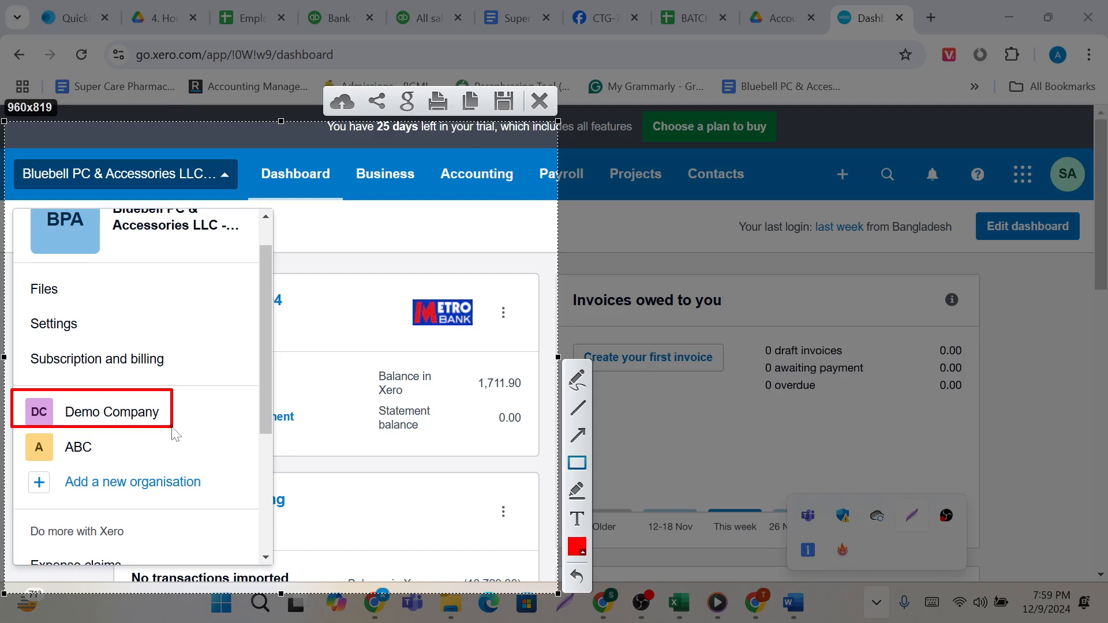
mouse_move(24, 433)
left_mouse_down()
mouse_move(46, 459)
mouse_move(139, 462)
left_mouse_up()
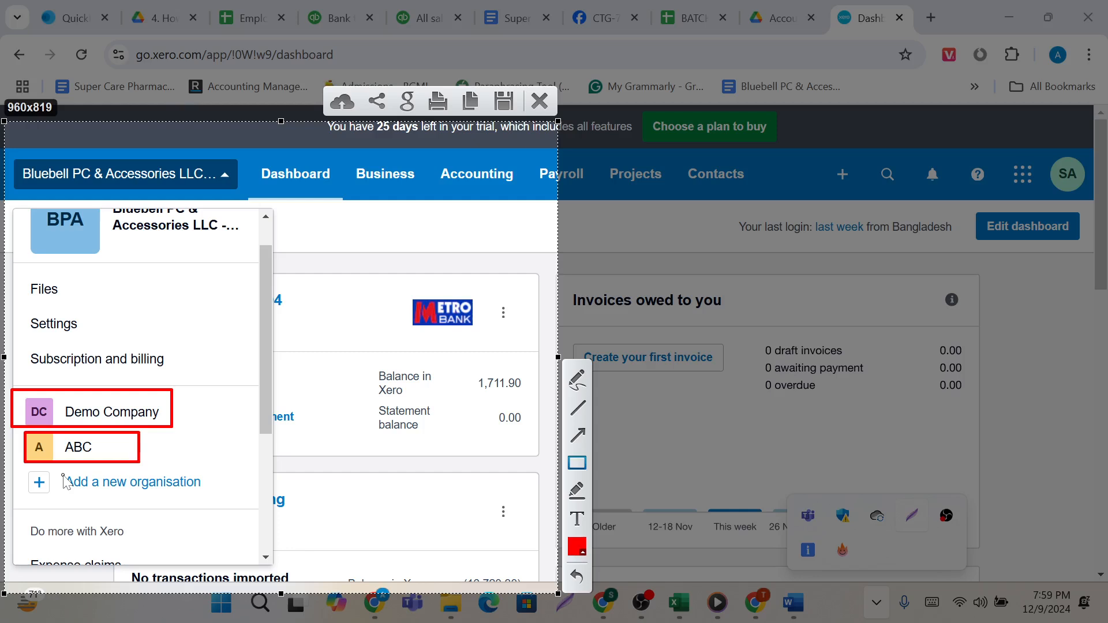
left_click_drag(21, 466, 242, 525)
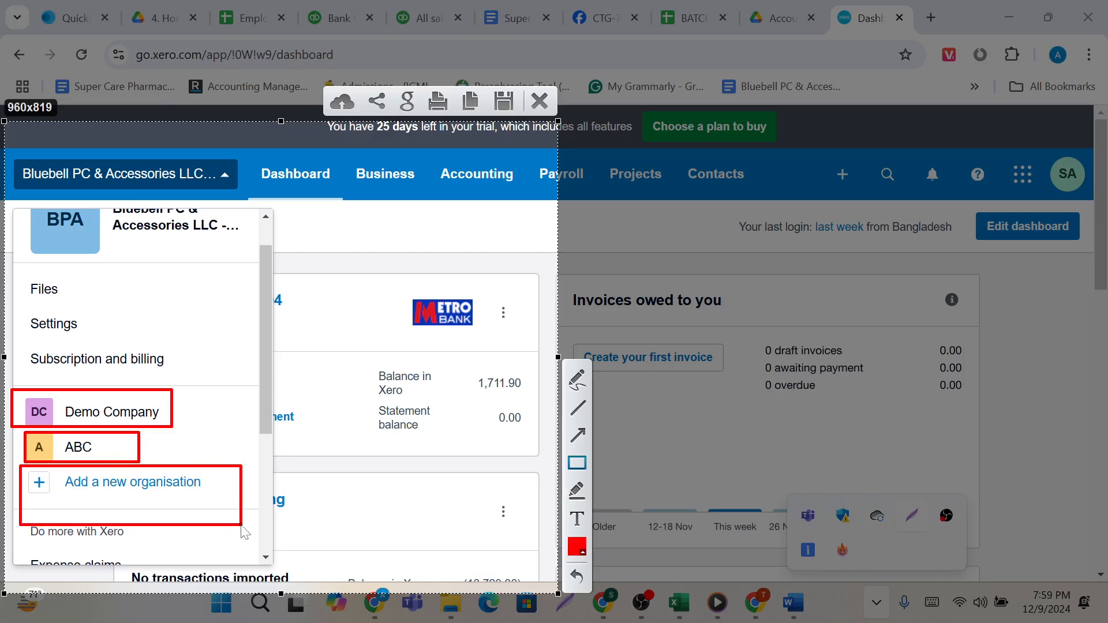
left_click(540, 101)
left_click(354, 253)
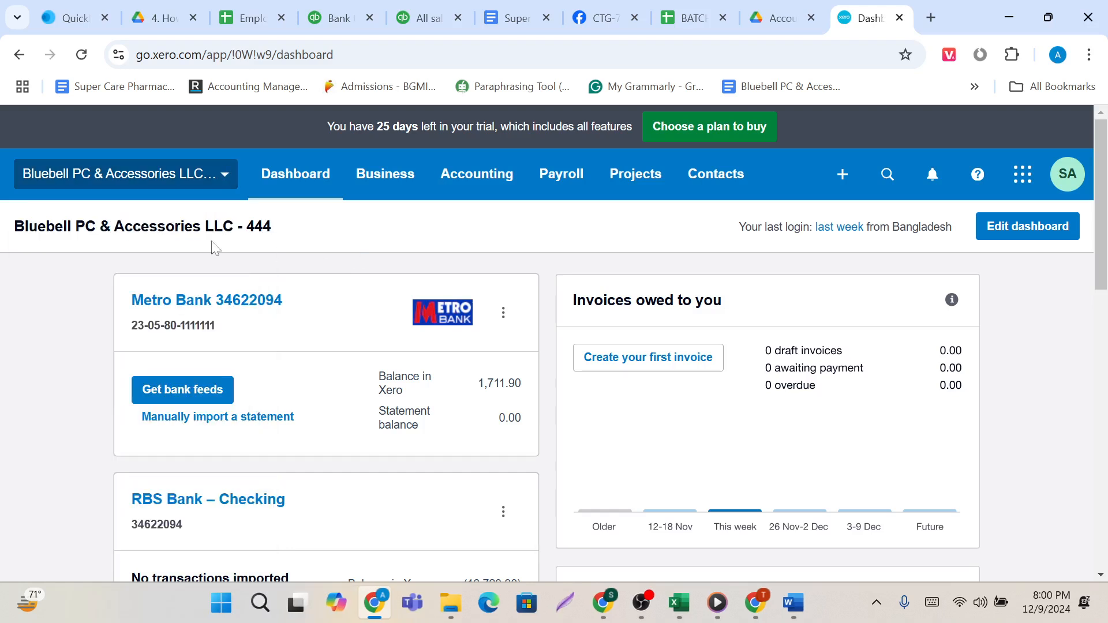
Open the form for adding a new organisation and examine its business name, industry, country, financial year and employee fields.
left_click(222, 180)
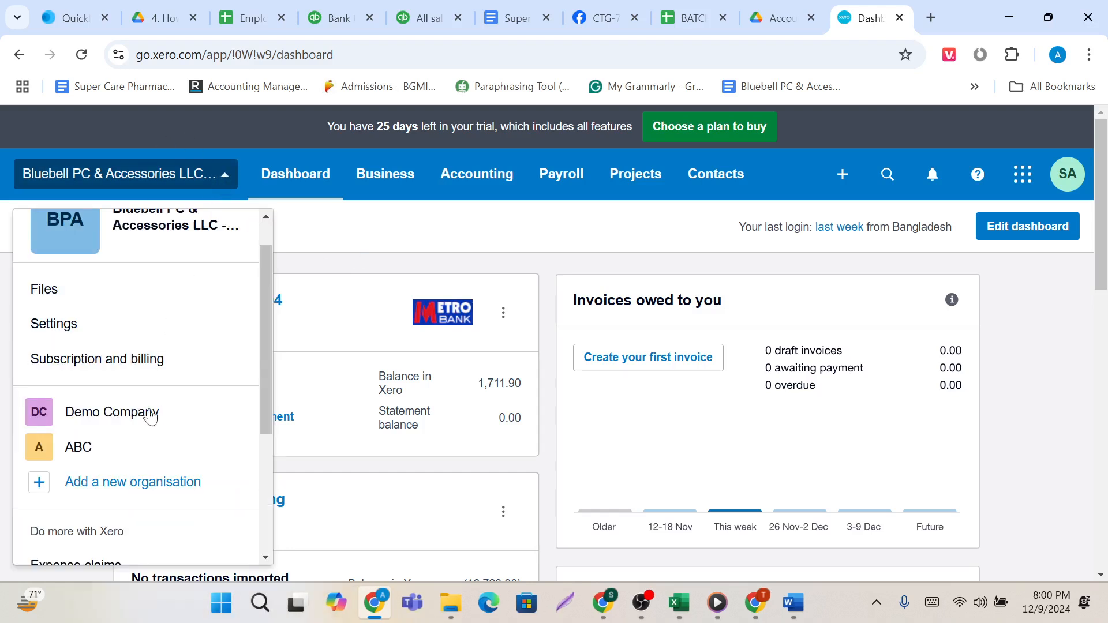
left_click(104, 491)
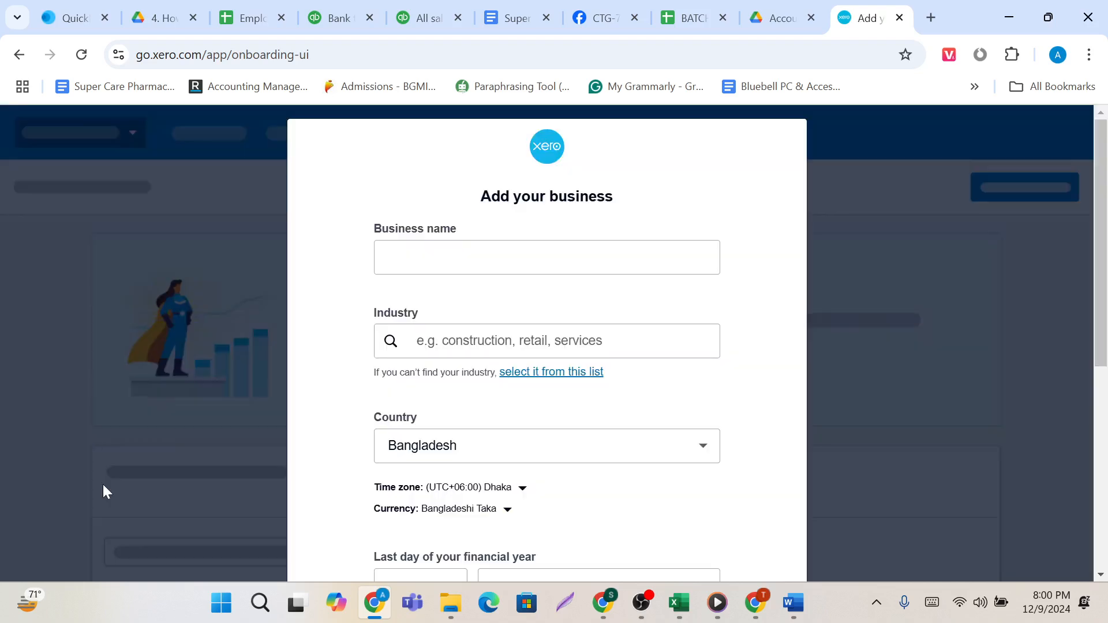
scroll(104, 486, "down", 1)
left_click(407, 206)
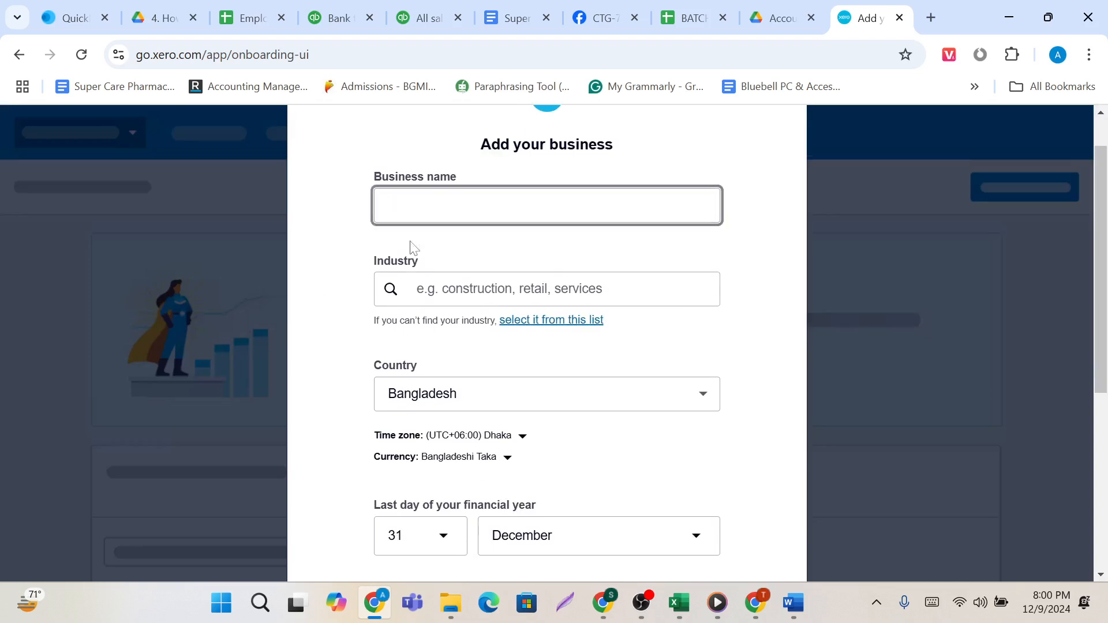
left_click(430, 289)
scroll(437, 374, "down", 1)
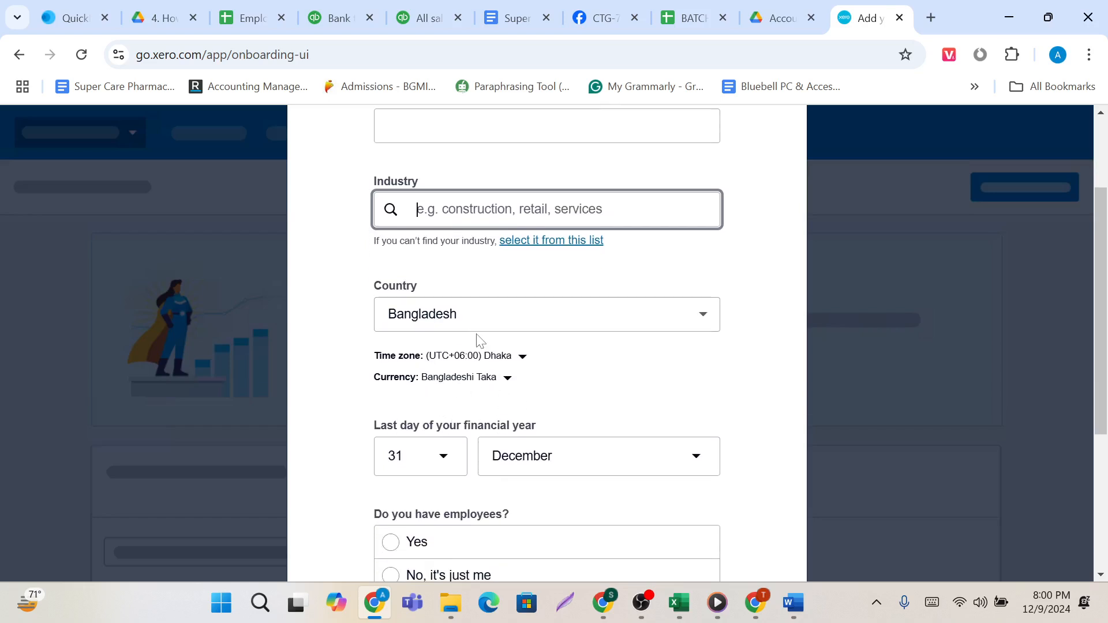
scroll(519, 424, "down", 1)
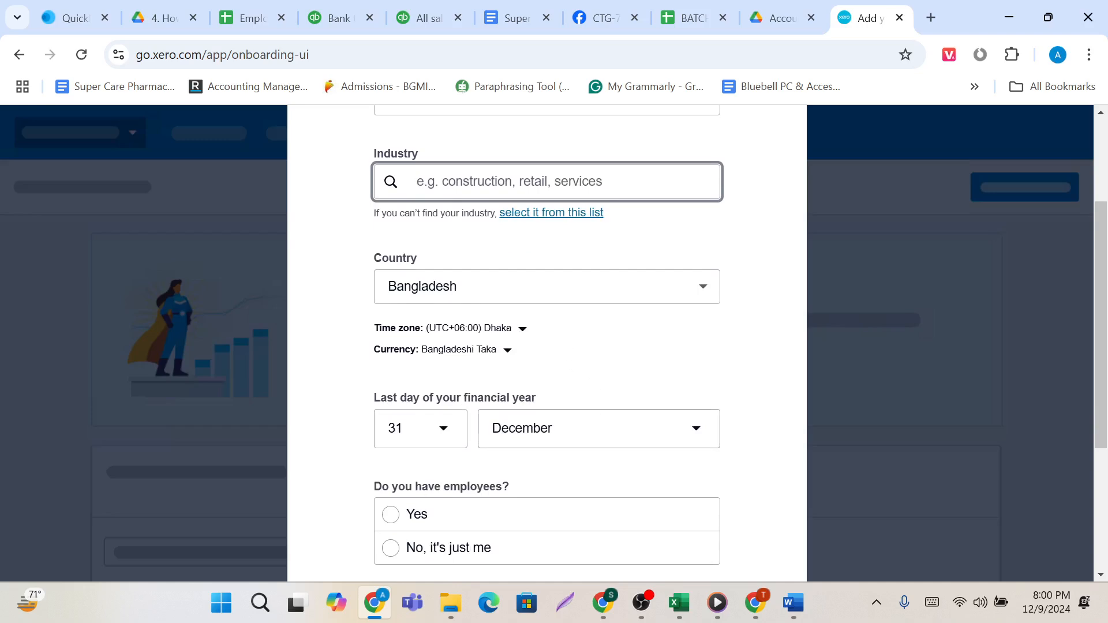
scroll(581, 449, "up", 3)
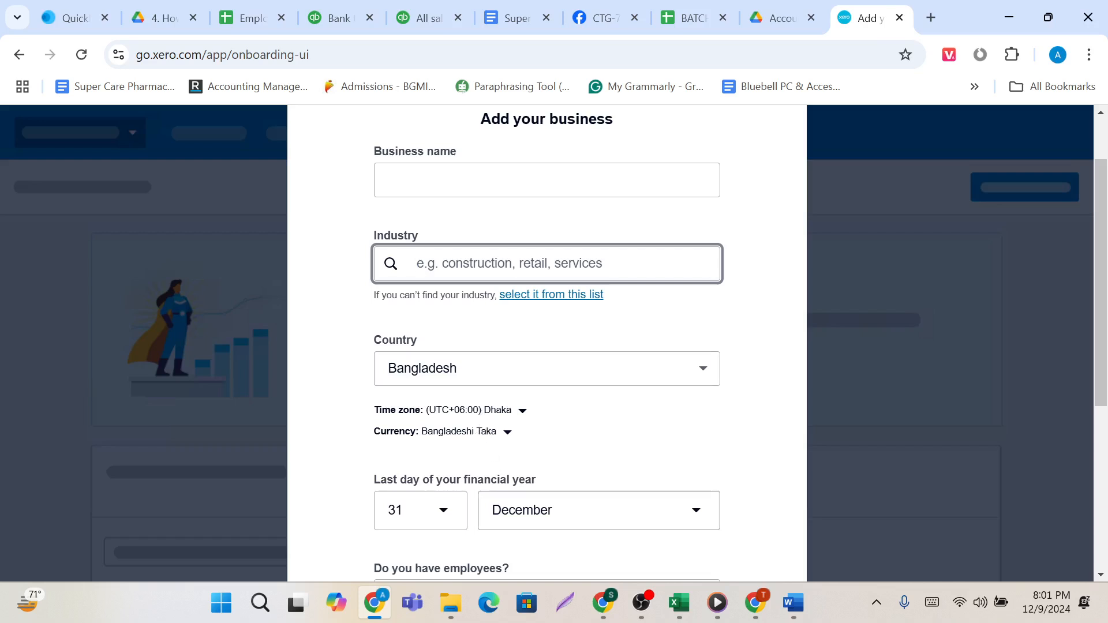
Open the bookmarked Bluebell PC & Accessories company document in a new browser tab.
scroll(512, 511, "up", 2)
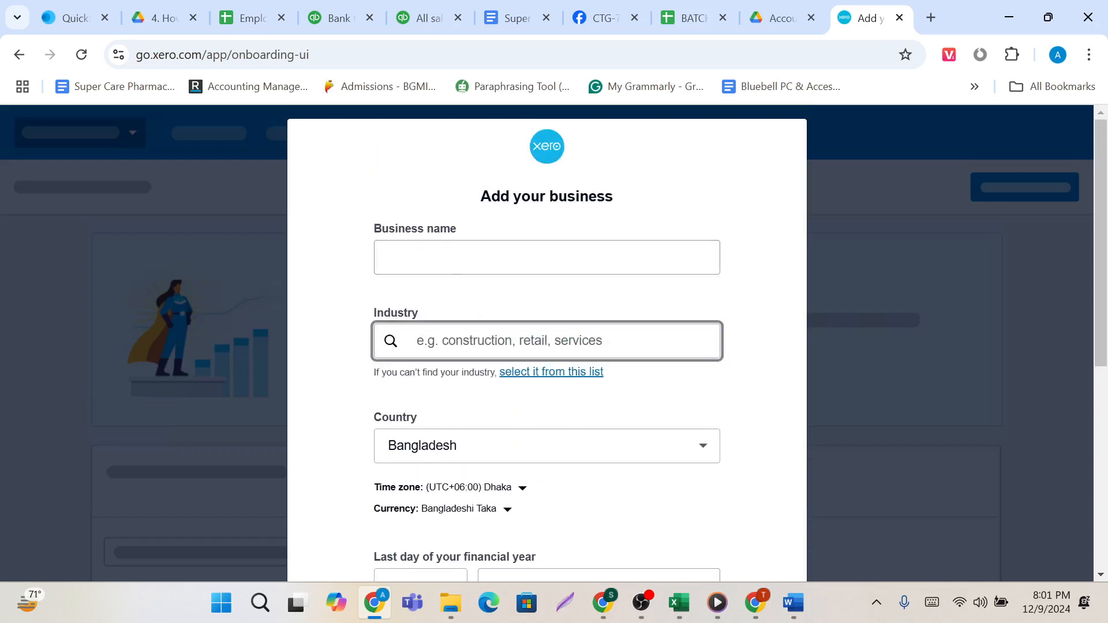
left_click(465, 257)
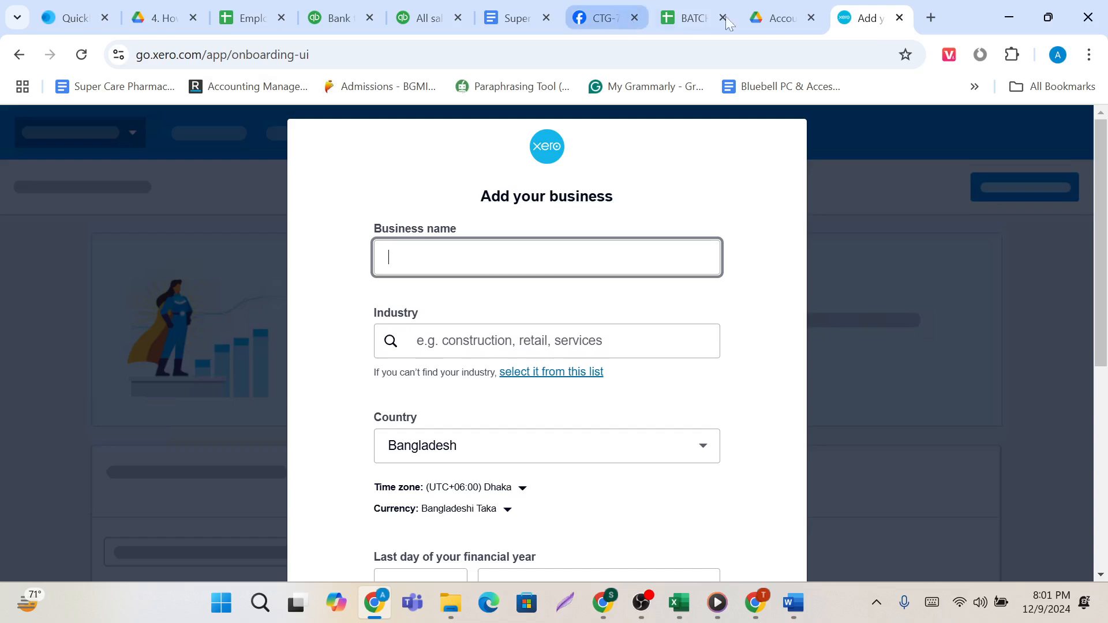
right_click(865, 19)
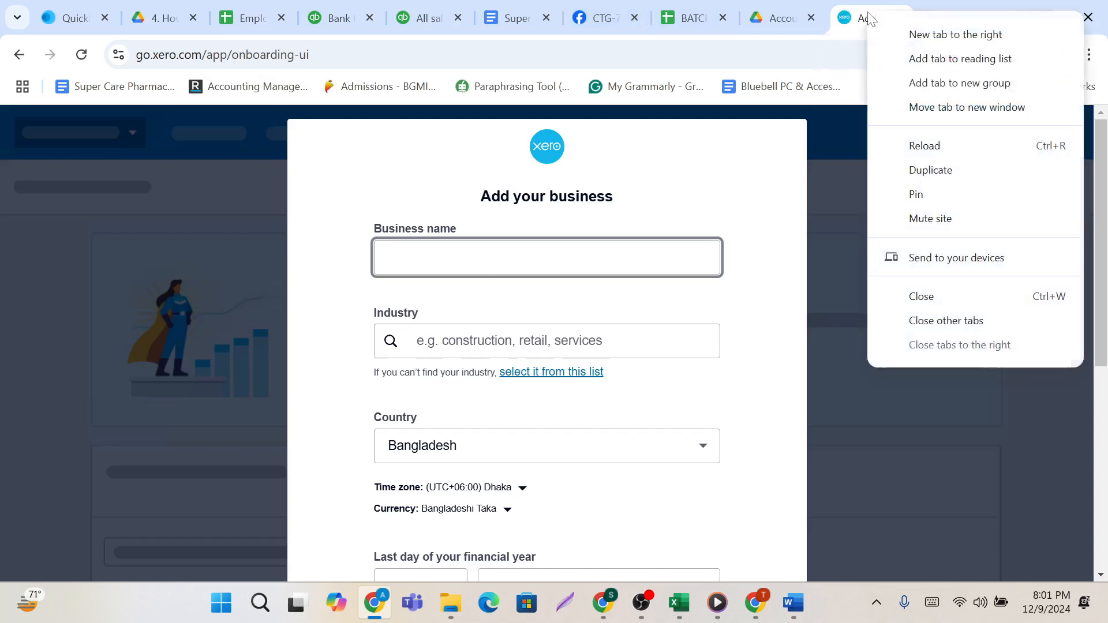
left_click(946, 7)
left_click(927, 18)
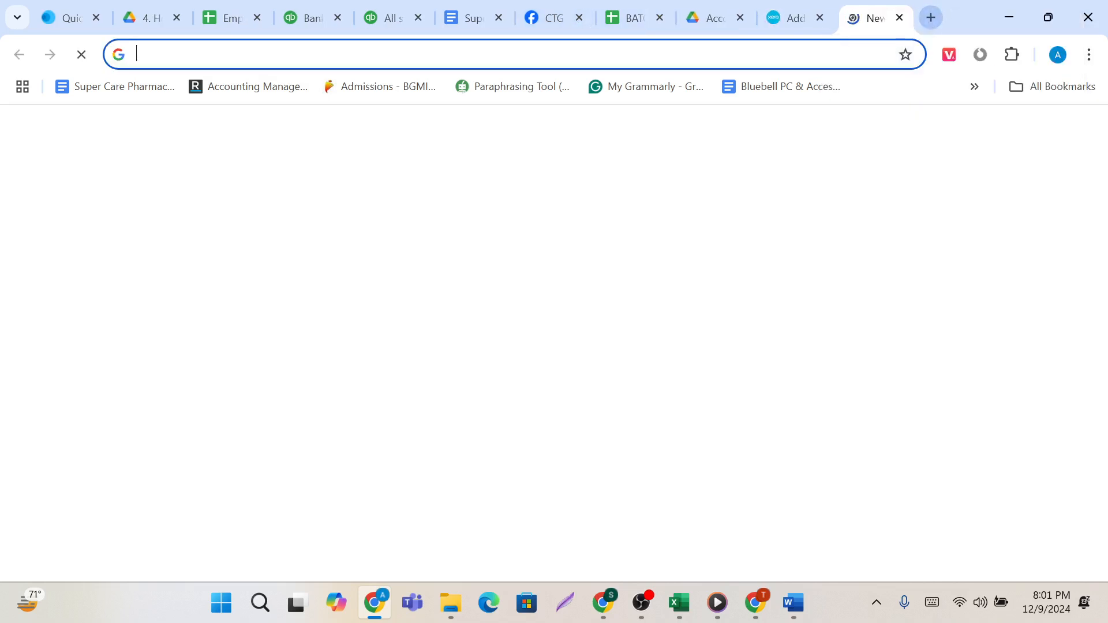
left_click(769, 87)
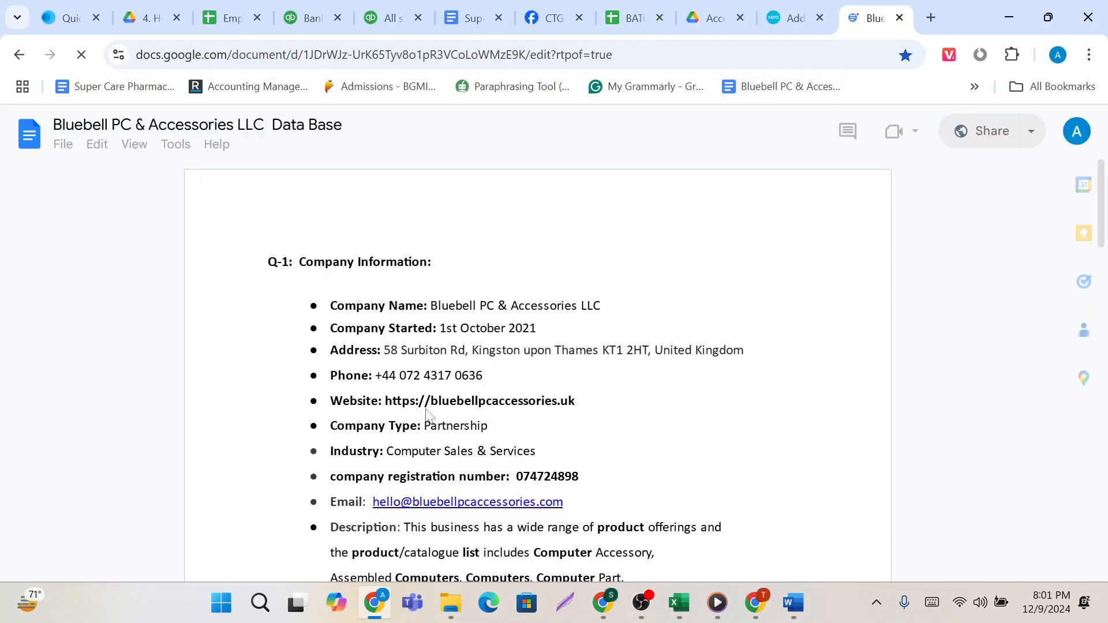
Copy the company name Bluebell PC & Accessories LLC from the document into the form's business name.
scroll(426, 416, "down", 1)
scroll(427, 414, "down", 1)
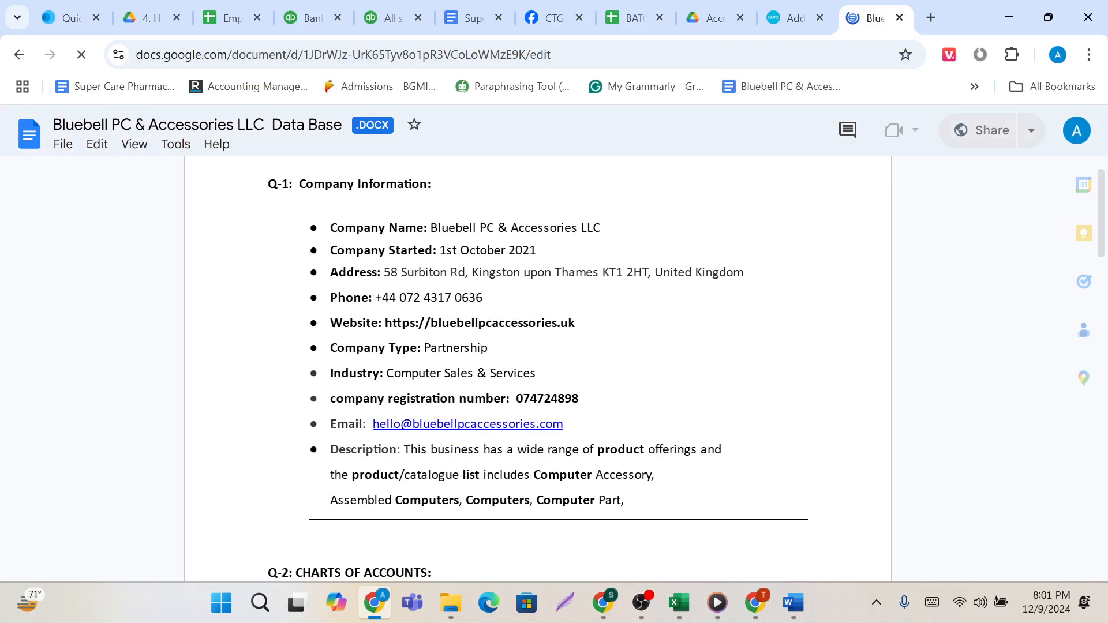
left_click_drag(430, 229, 607, 229)
key("ctrl+c")
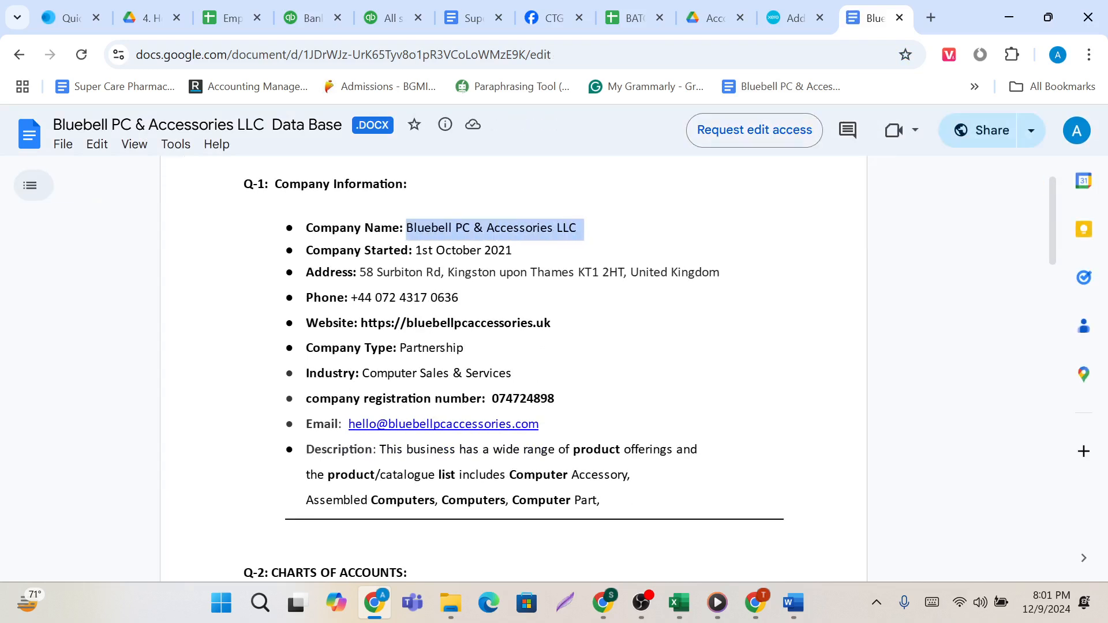
left_click(472, 7)
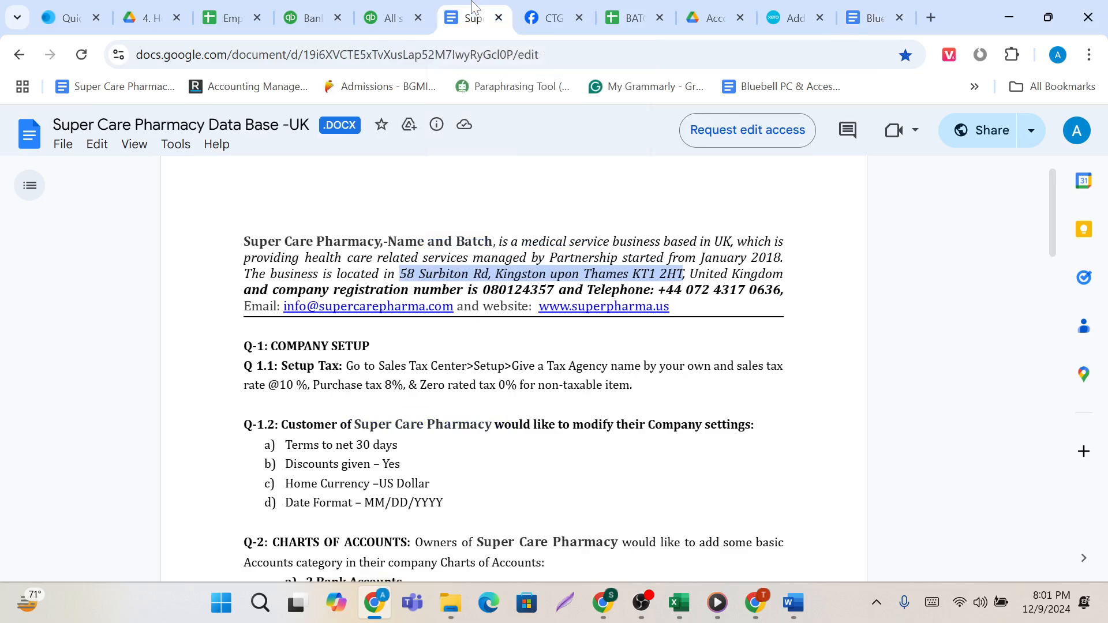
left_click(792, 7)
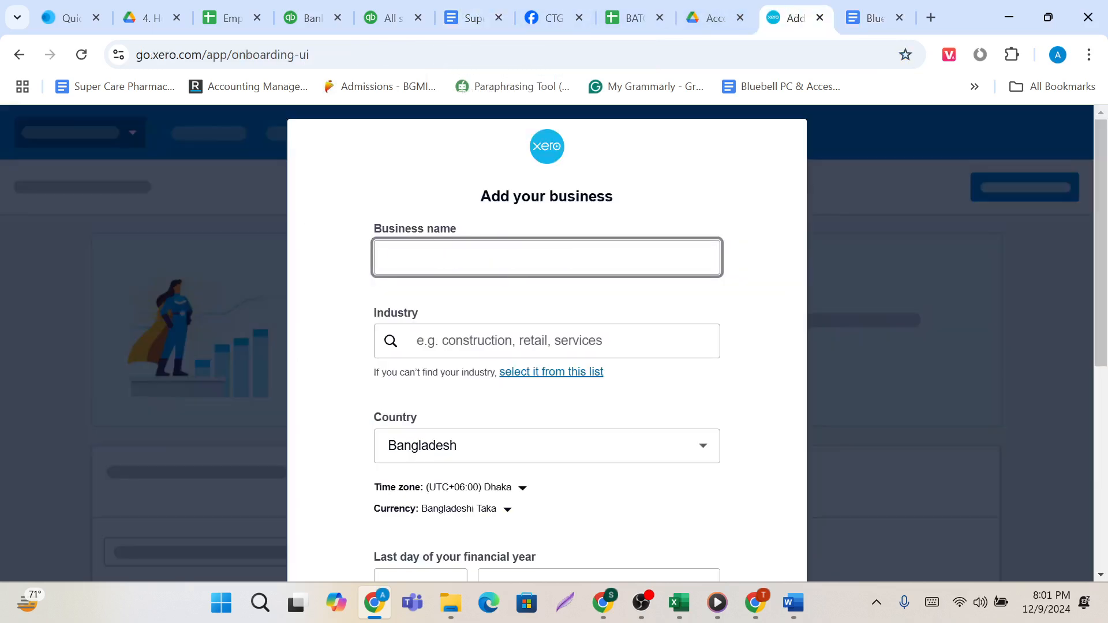
key("ctrl+v")
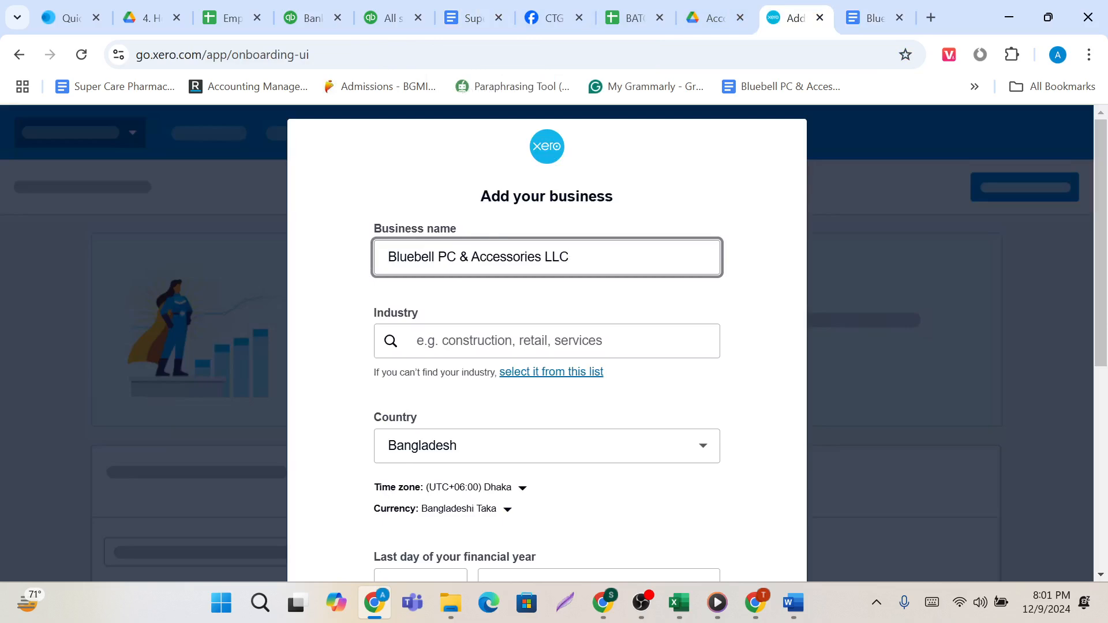
Copy the industry Computer Sales & Services from the company document and search for it as the business's industry.
left_click(409, 334)
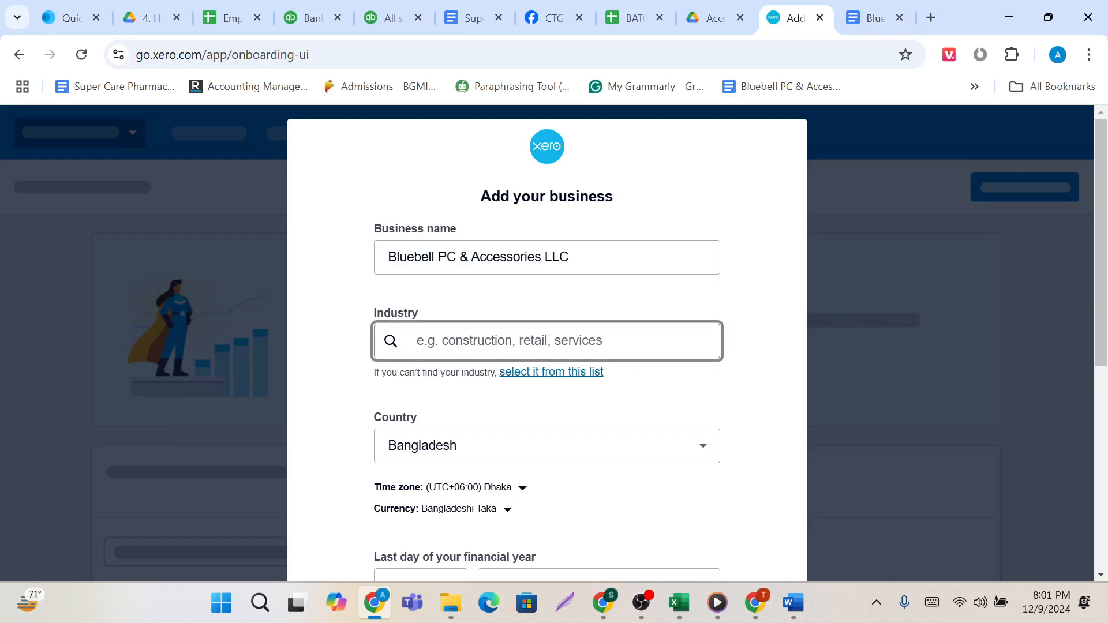
left_click(862, 7)
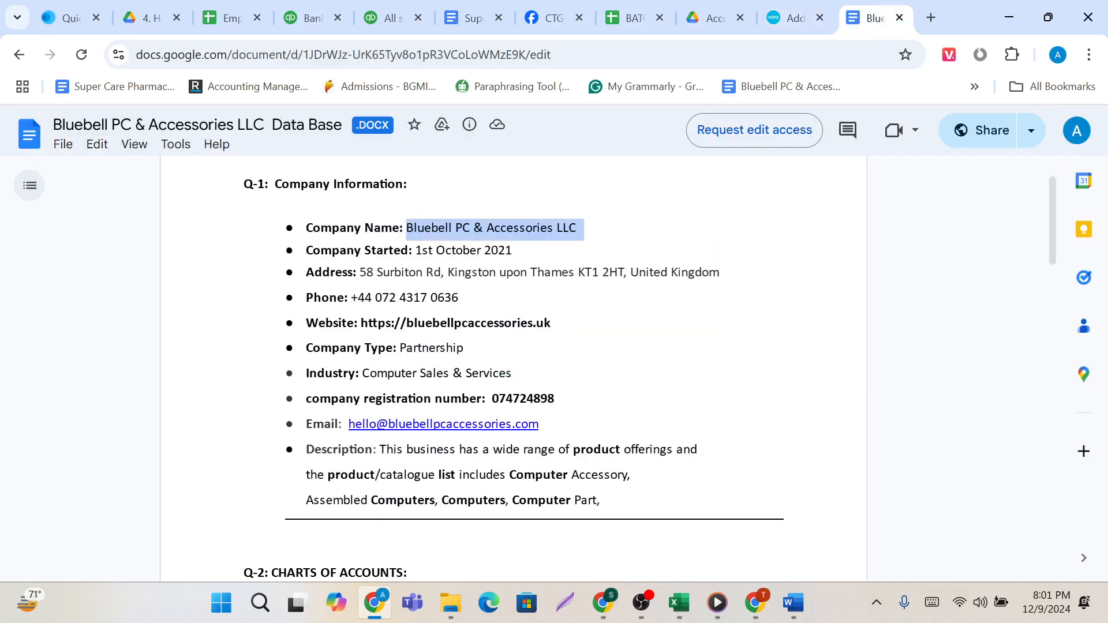
scroll(514, 370, "down", 1)
scroll(513, 369, "up", 1)
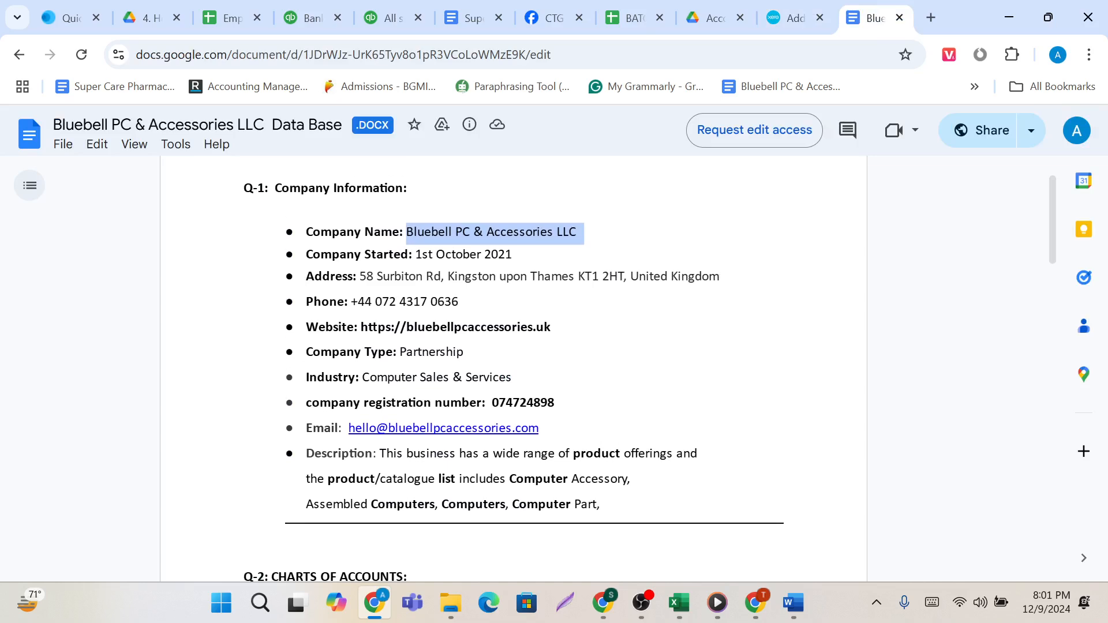
left_click_drag(362, 378, 512, 380)
key("ctrl+c")
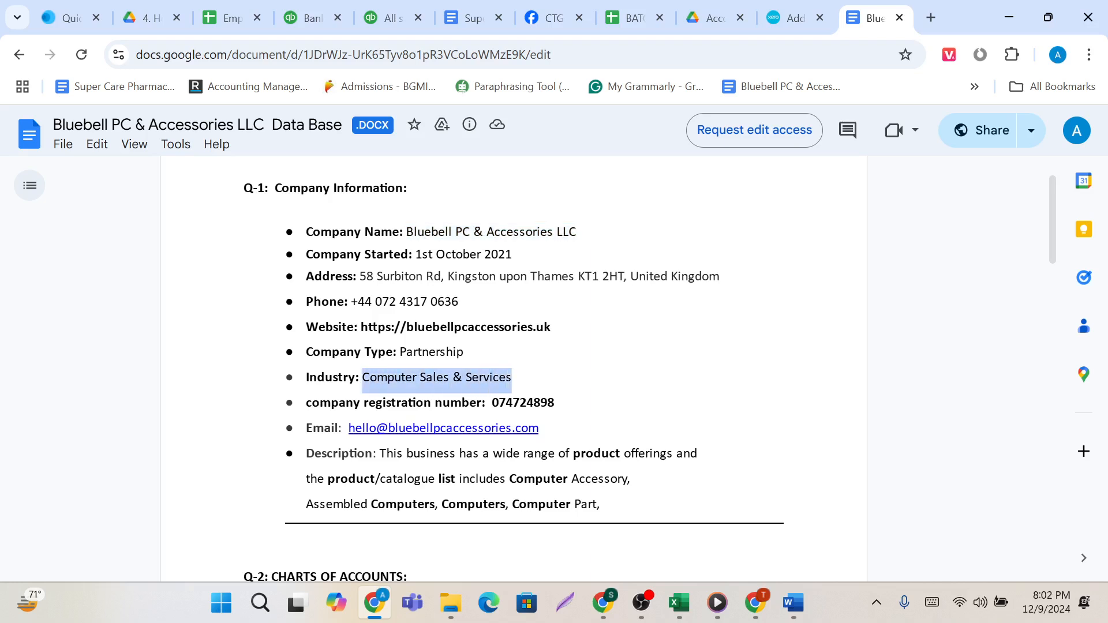
left_click(795, 17)
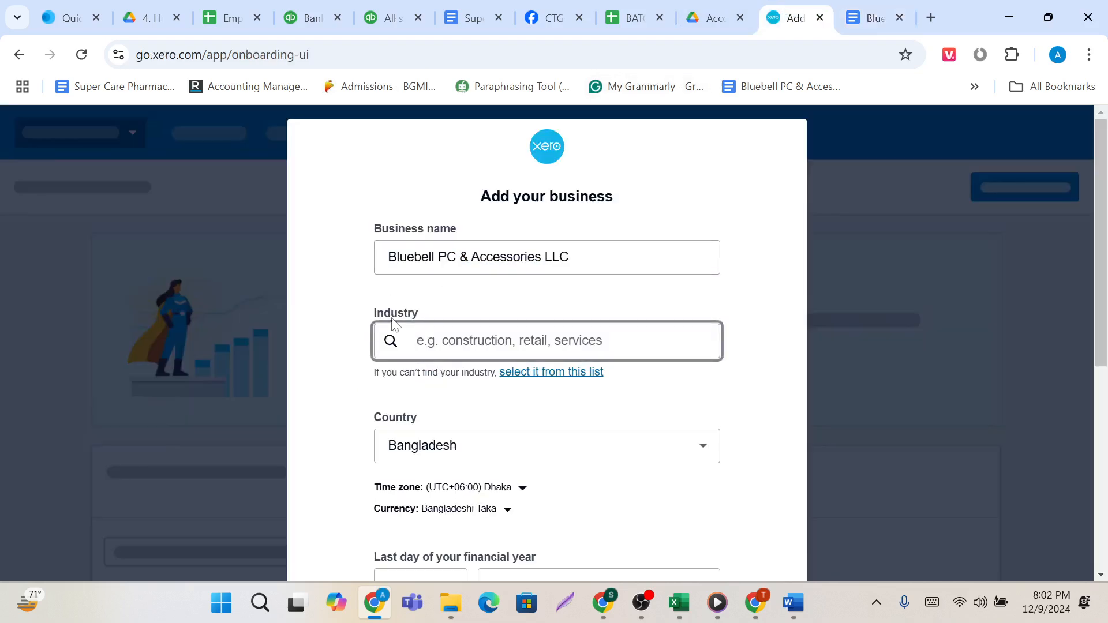
key("ctrl+v")
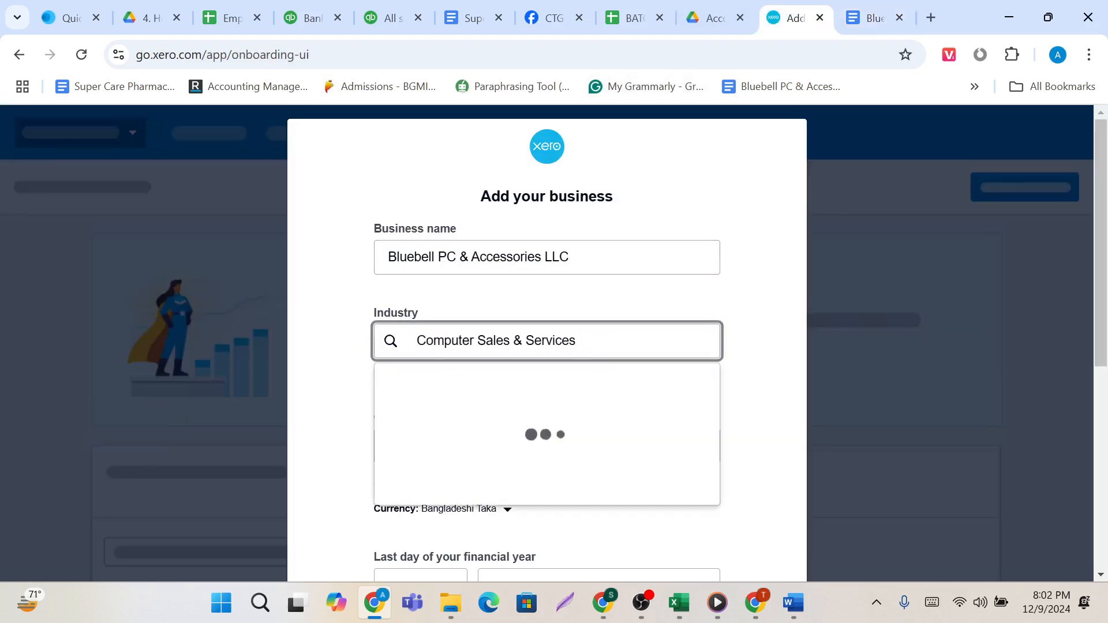
Shorten the industry search to Computer and choose Computer and Computer Peripheral Retailing.
key("BackSpace")
key("BackSpace")
key("BackSpace")
key("BackSpace")
key("BackSpace")
key("BackSpace")
key("BackSpace")
key("BackSpace")
key("BackSpace")
key("BackSpace")
key("BackSpace")
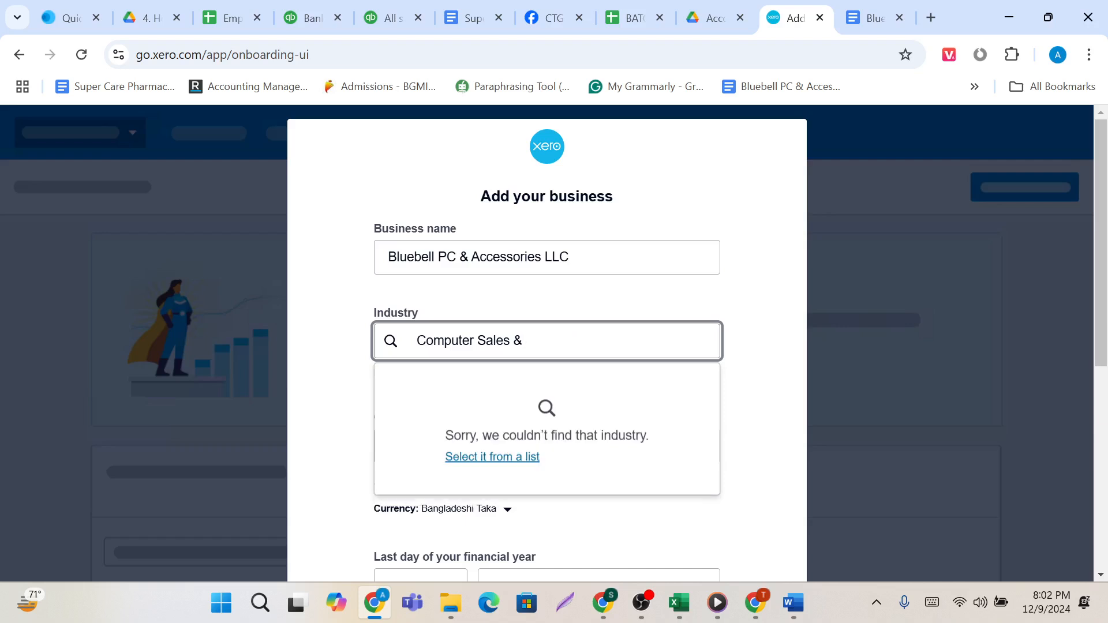
key("BackSpace")
key("BackSpace")
key("BackSpace")
key("BackSpace")
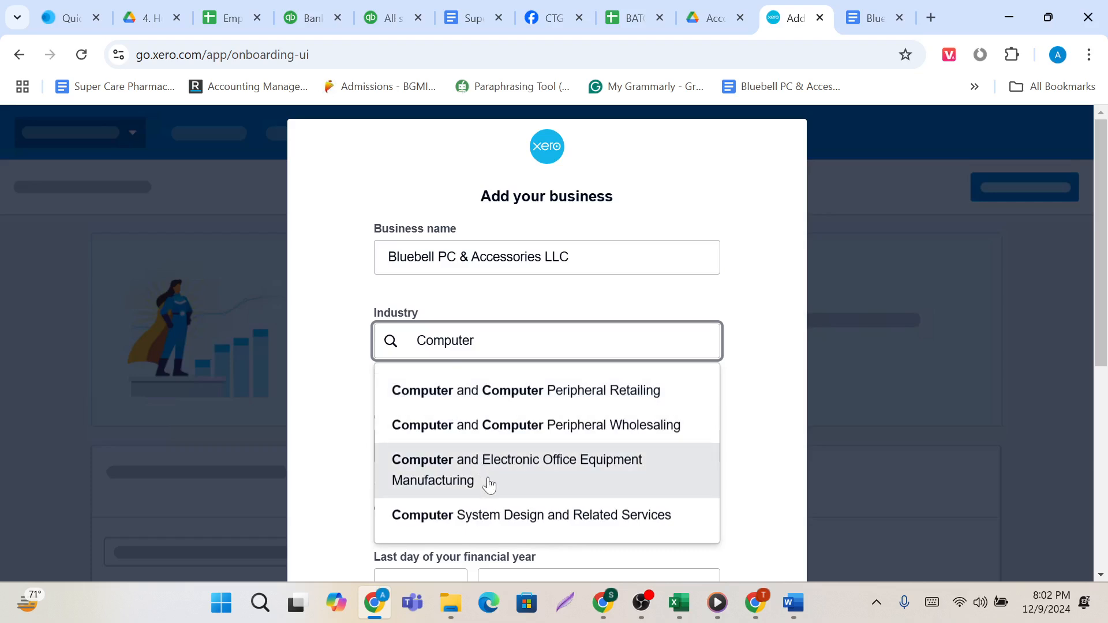
scroll(490, 484, "down", 1)
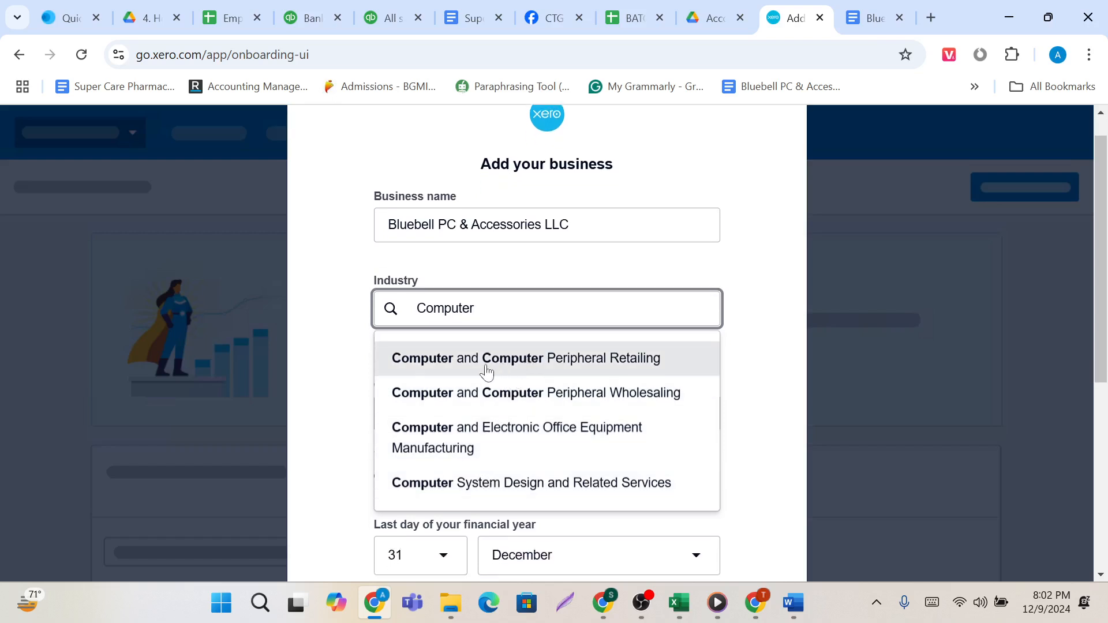
left_click(487, 371)
Check the company information in the Bluebell document and set the business's country to United Kingdom.
scroll(485, 371, "down", 2)
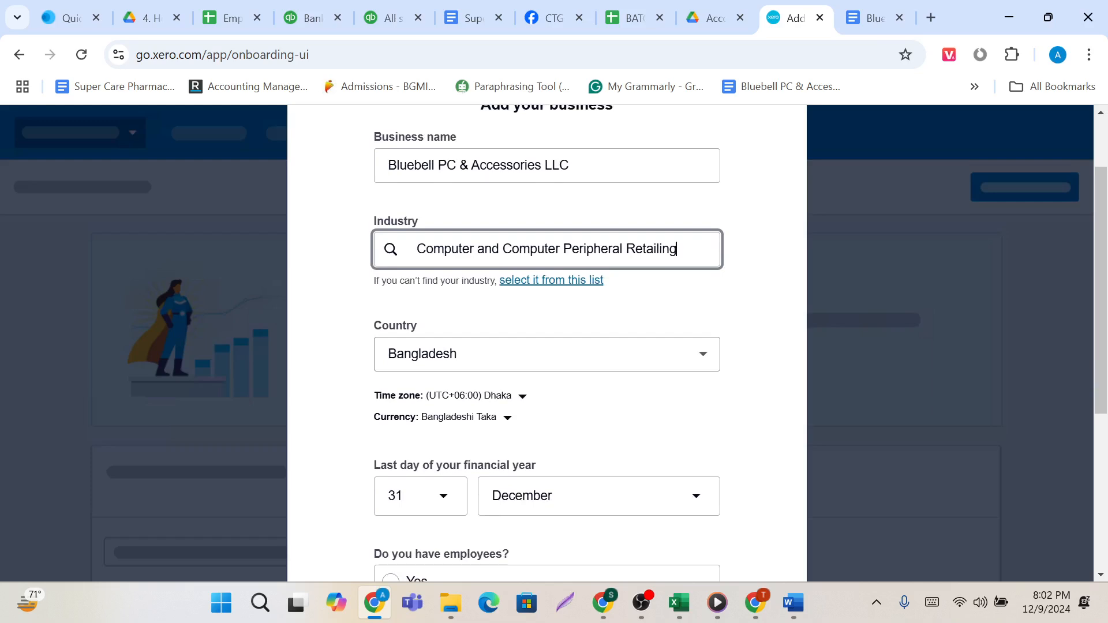
scroll(650, 244, "down", 2)
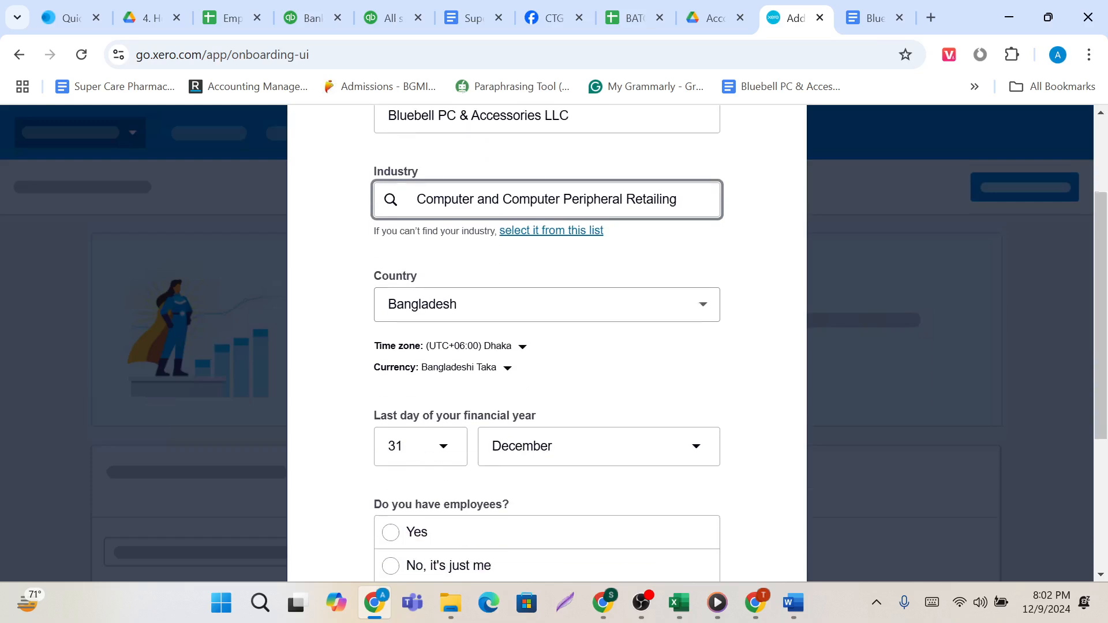
left_click(871, 7)
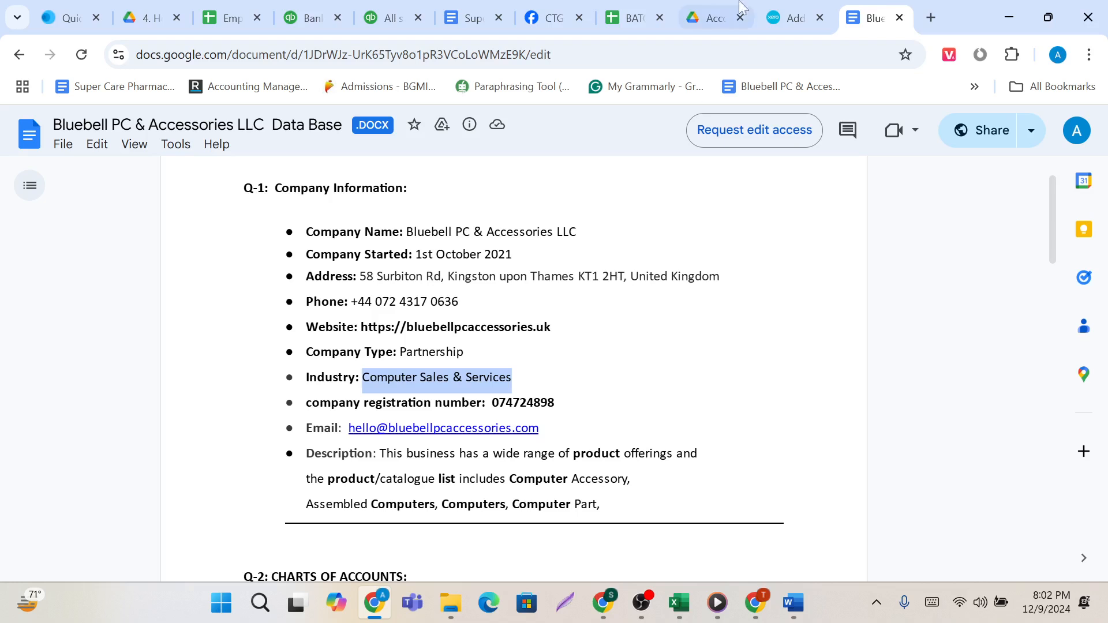
left_click(795, 18)
left_click(718, 310)
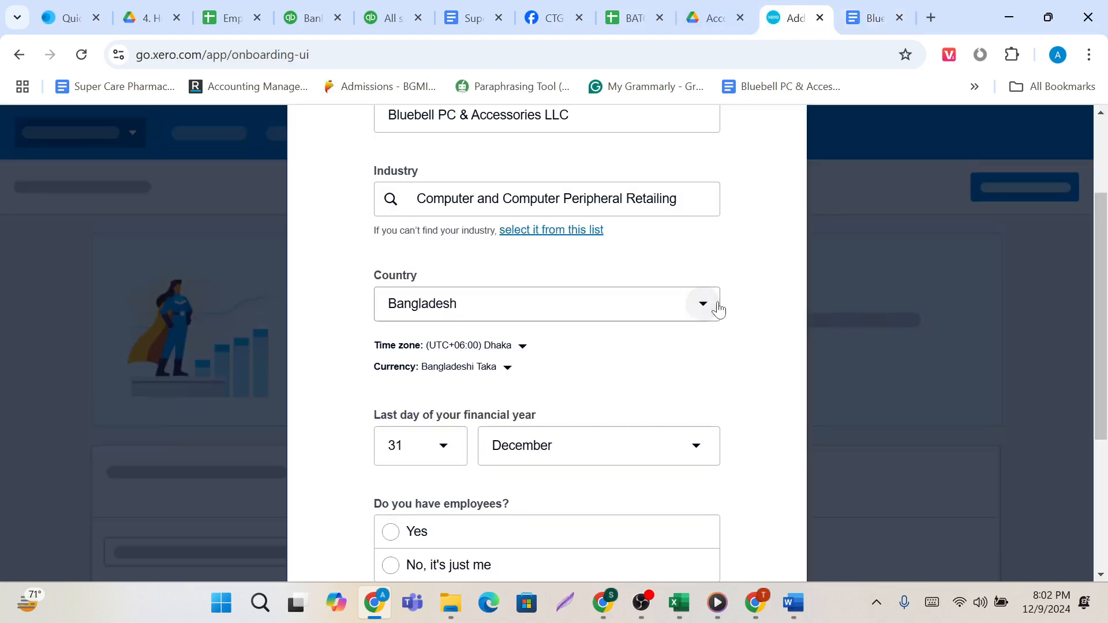
scroll(553, 527, "down", 2)
scroll(553, 526, "down", 1)
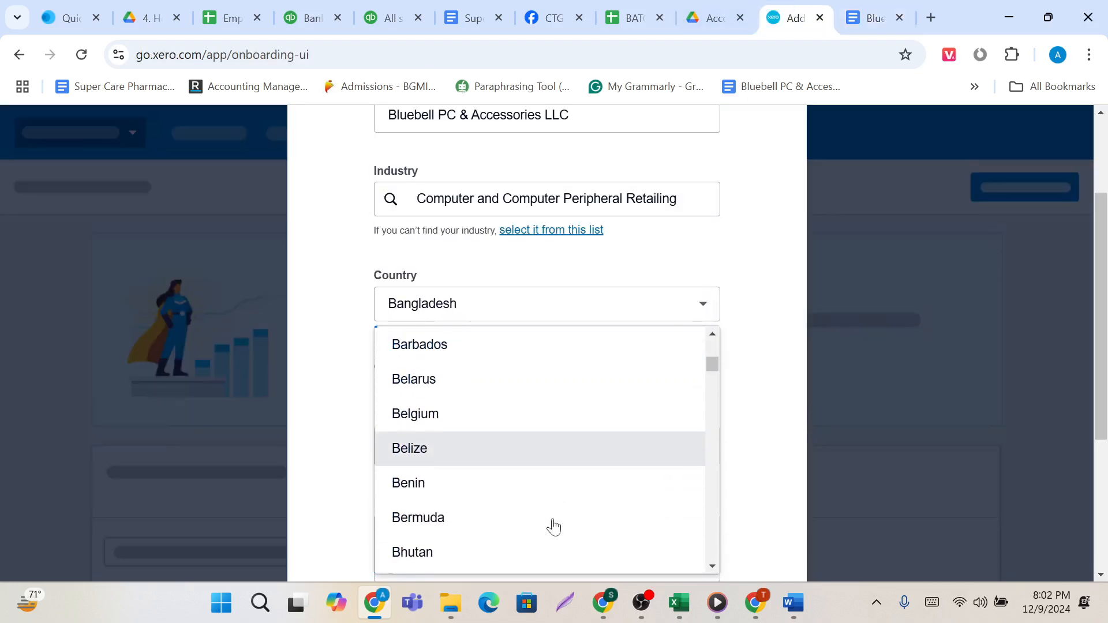
scroll(553, 526, "down", 5)
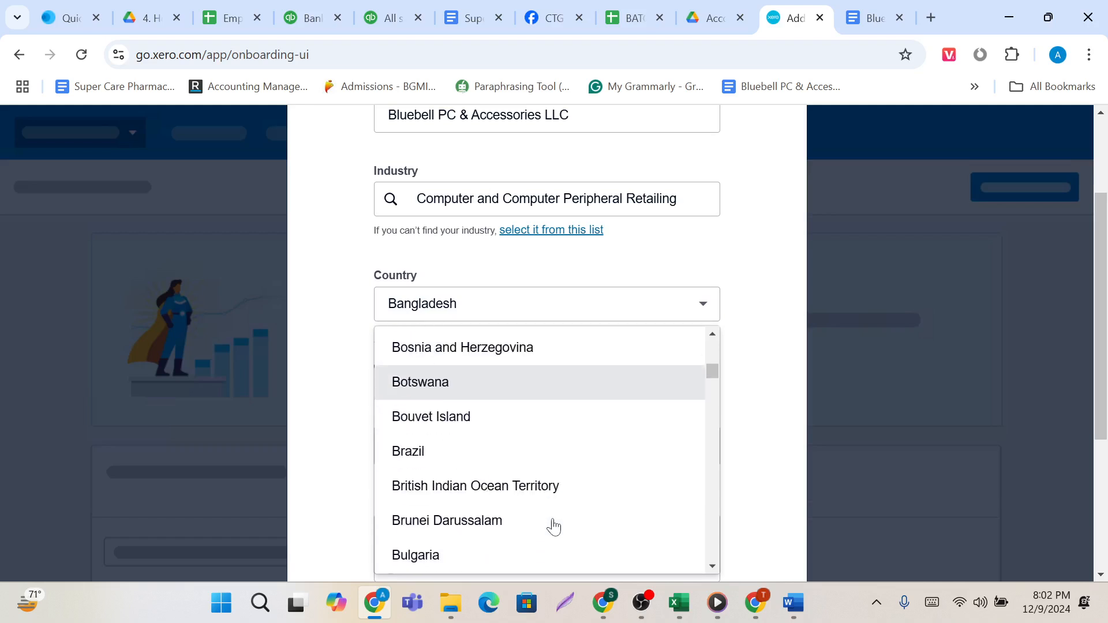
scroll(553, 526, "down", 8)
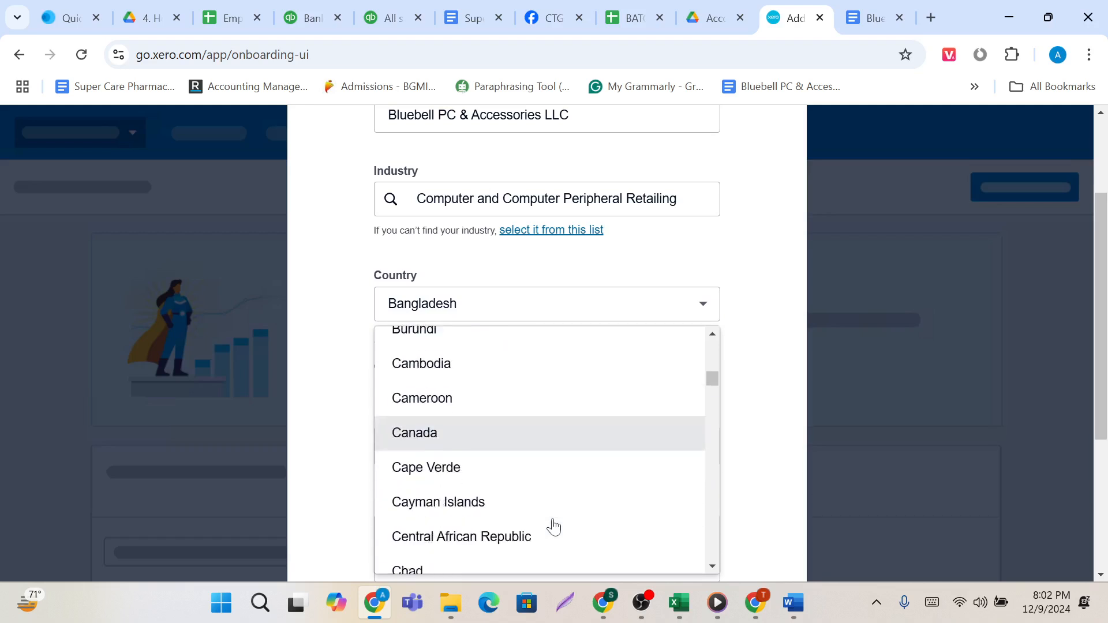
scroll(552, 526, "down", 3)
scroll(553, 526, "up", 10)
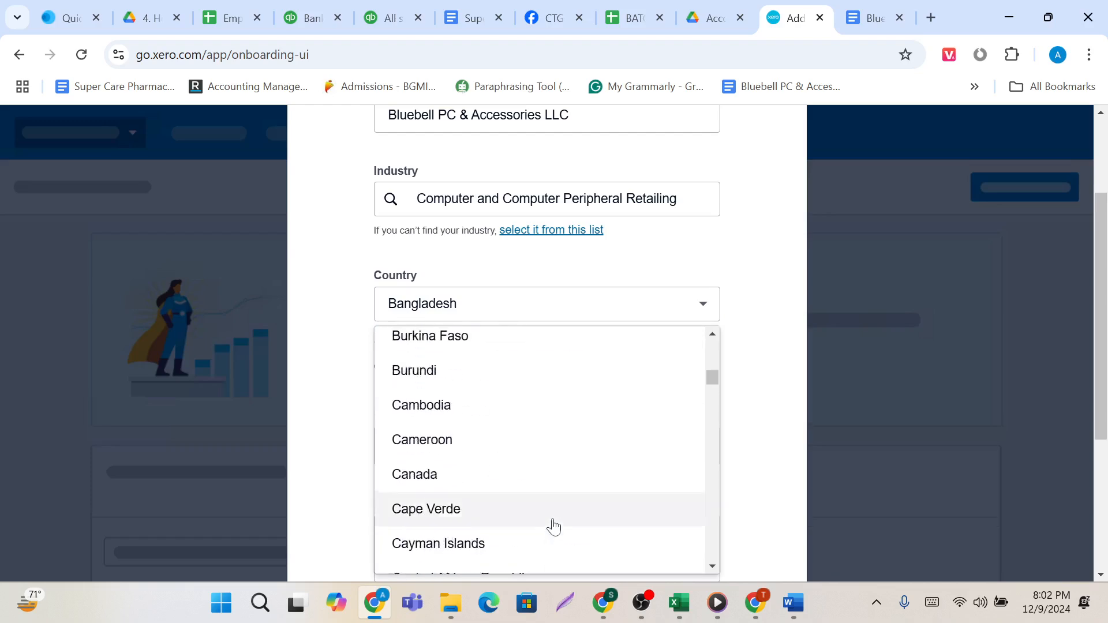
scroll(553, 526, "down", 15)
scroll(553, 526, "down", 20)
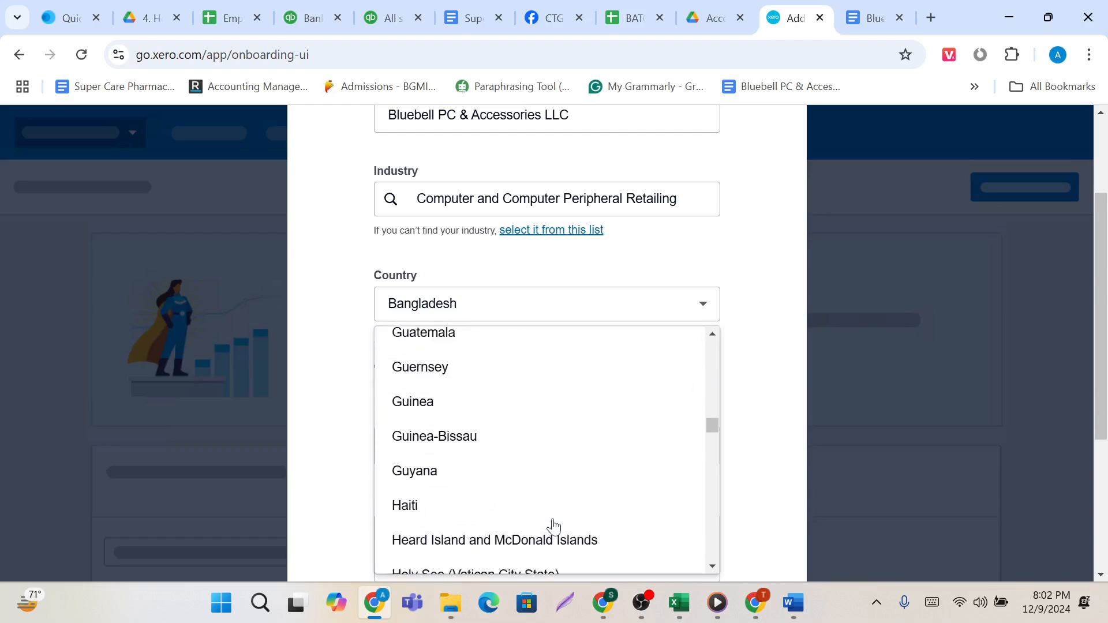
scroll(553, 526, "down", 20)
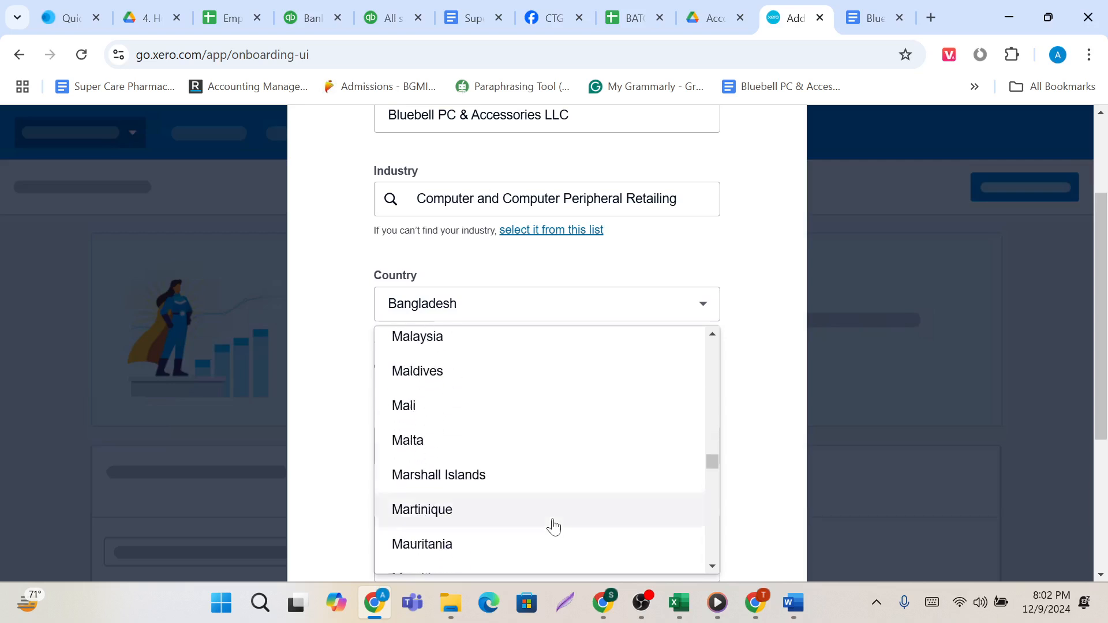
scroll(553, 526, "down", 20)
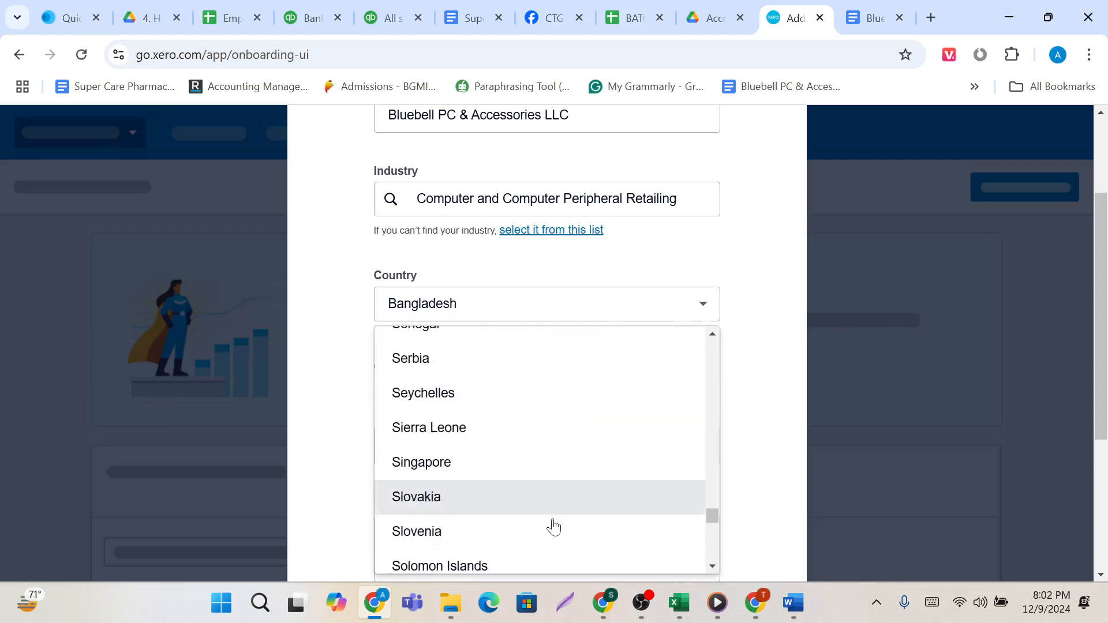
scroll(552, 526, "down", 15)
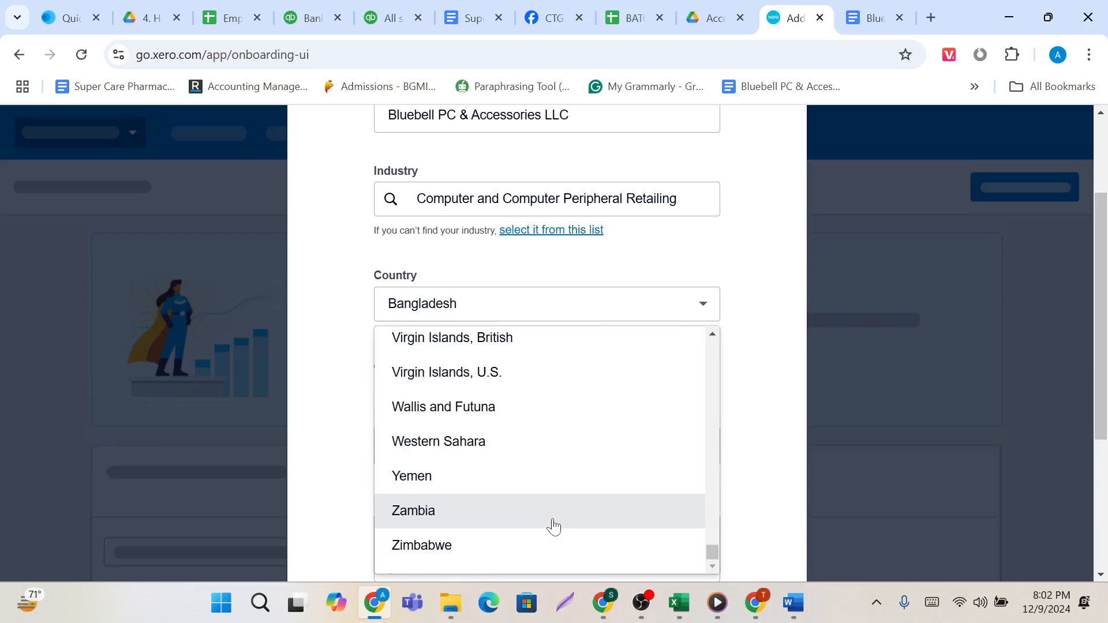
scroll(552, 526, "up", 5)
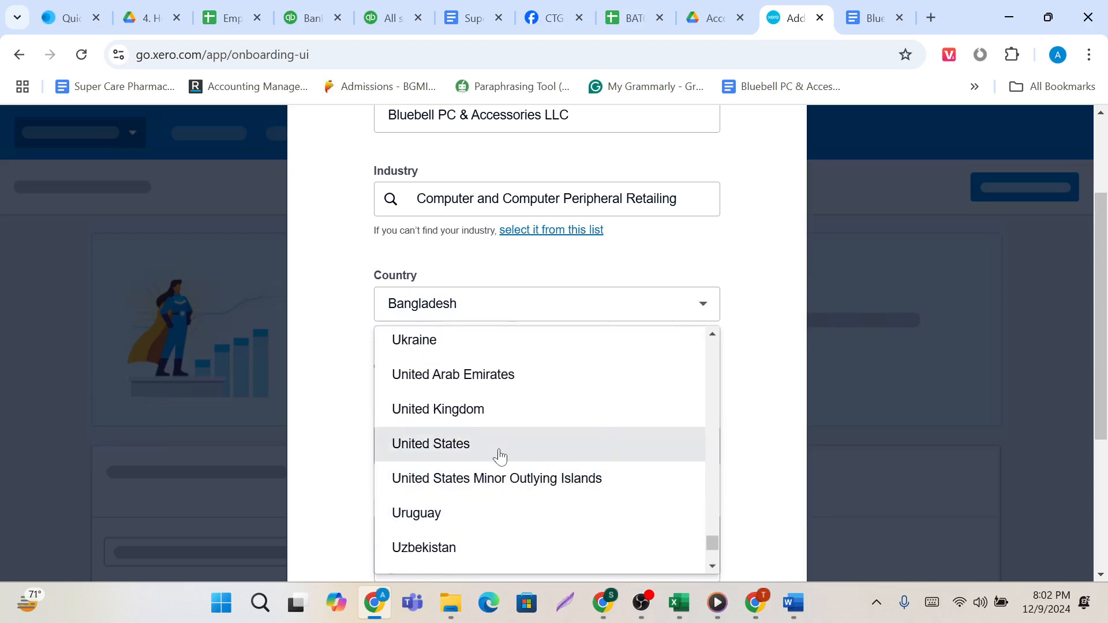
left_click(496, 425)
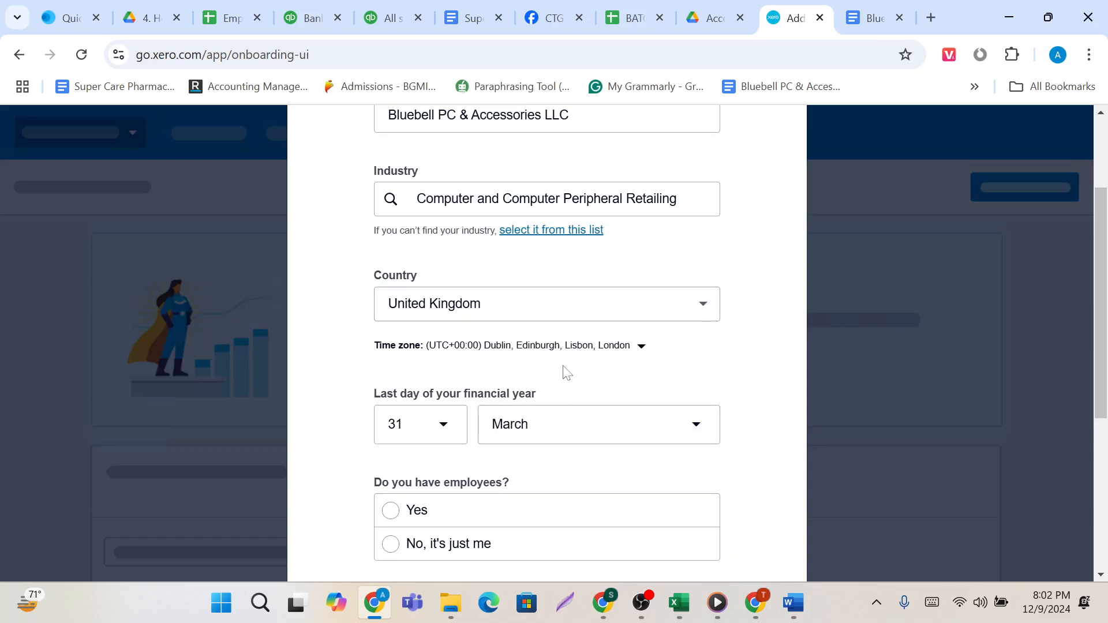
State in the new organisation's details that the business has employees.
scroll(565, 372, "down", 1)
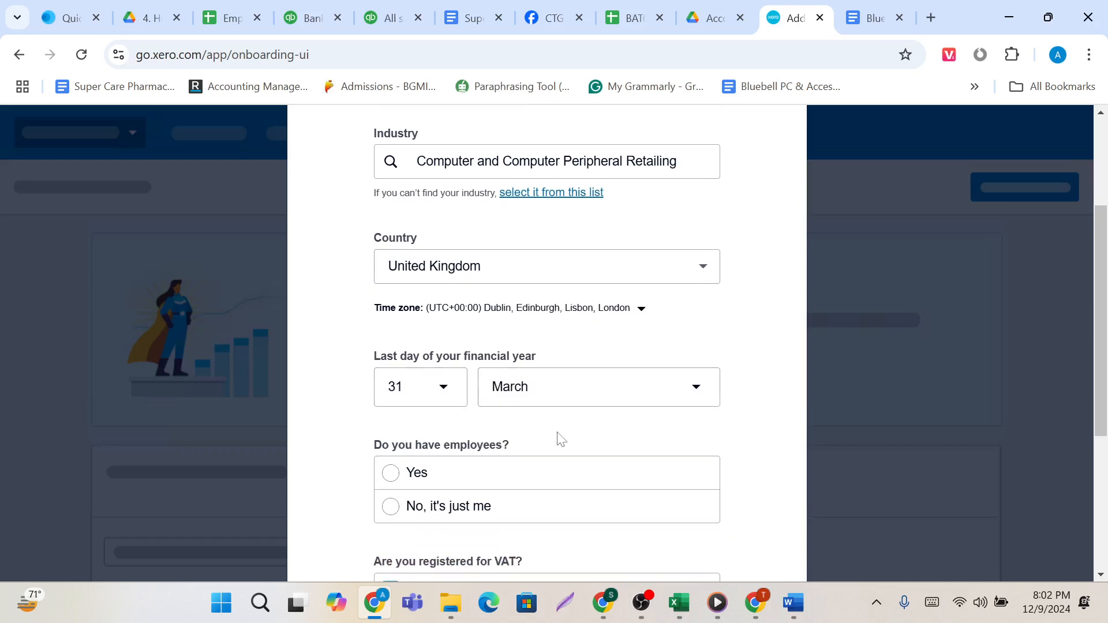
scroll(558, 440, "down", 2)
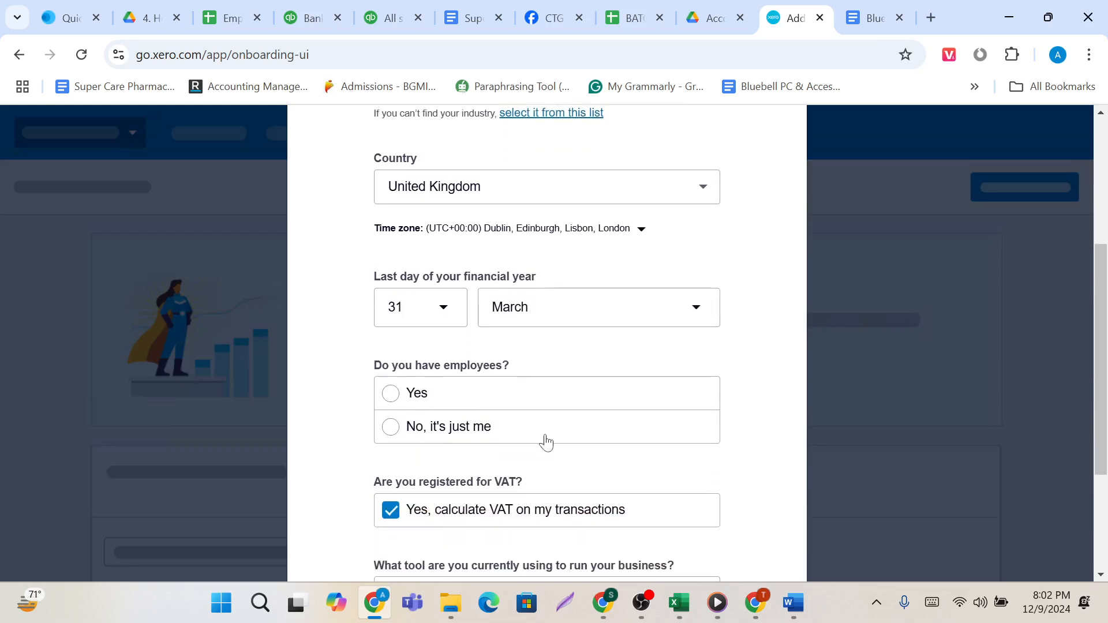
left_click(396, 400)
scroll(453, 439, "down", 3)
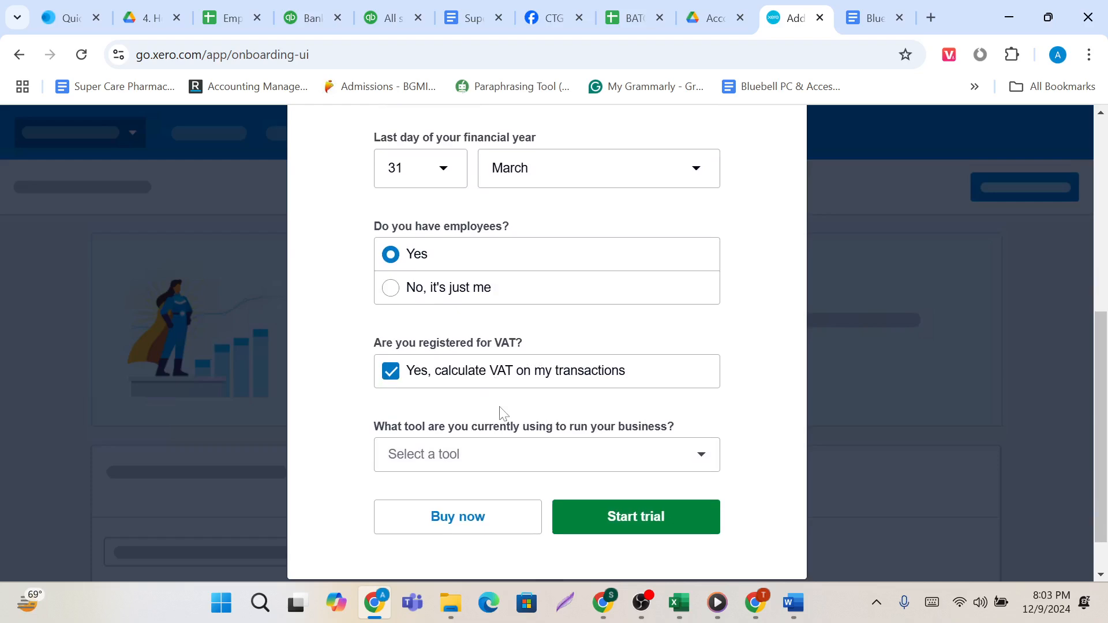
Choose Quickbooks as the tool currently used to run the business and start the trial.
left_click(669, 459)
left_click(502, 283)
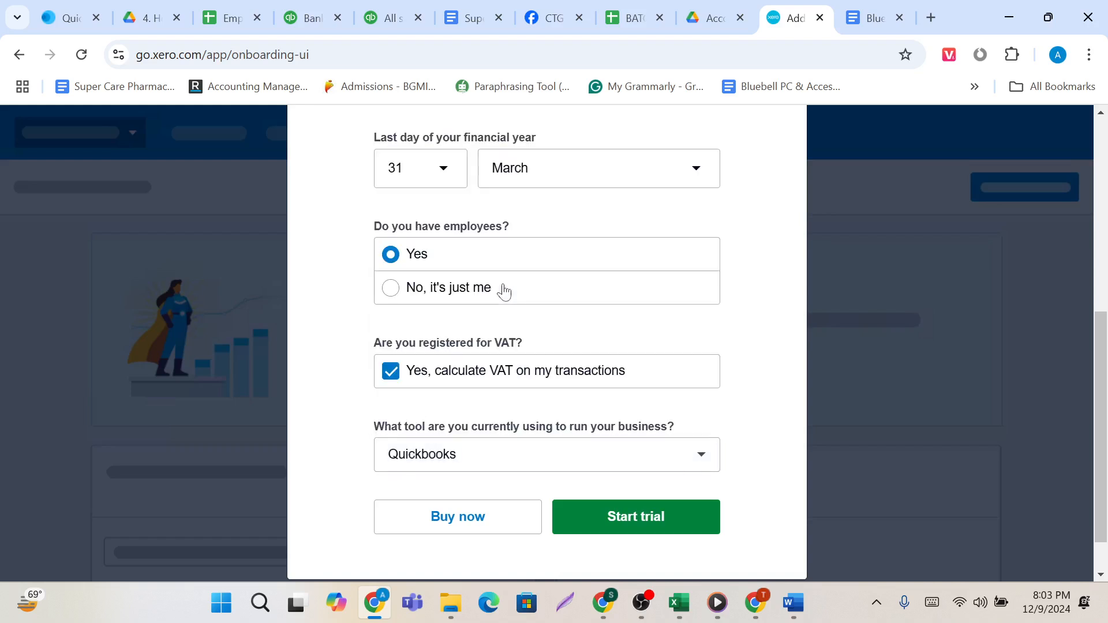
scroll(519, 448, "down", 1)
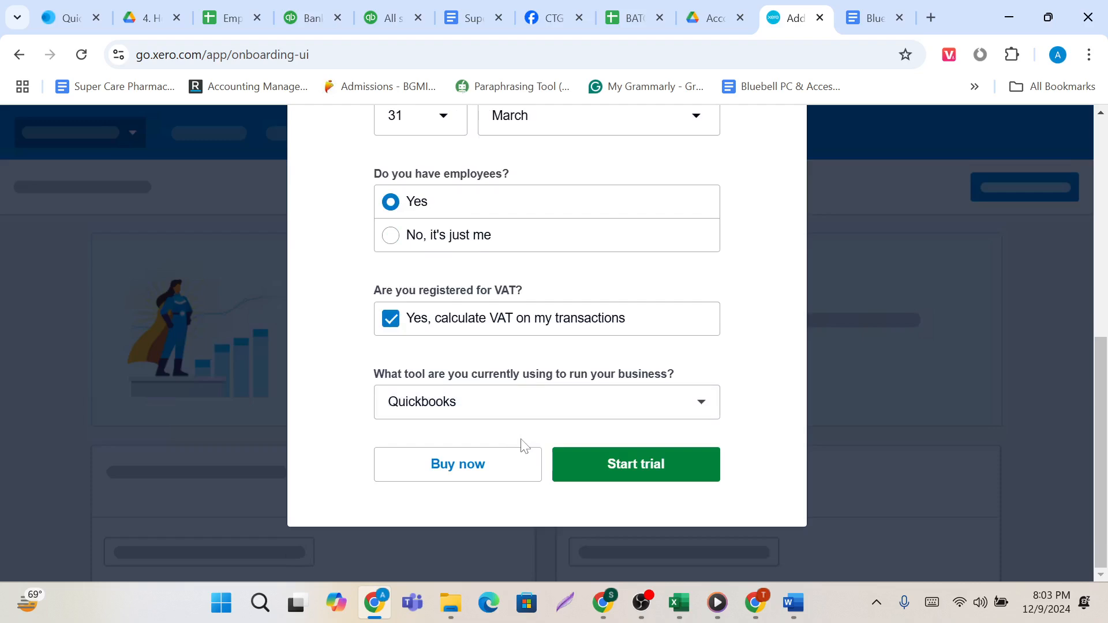
left_click(685, 415)
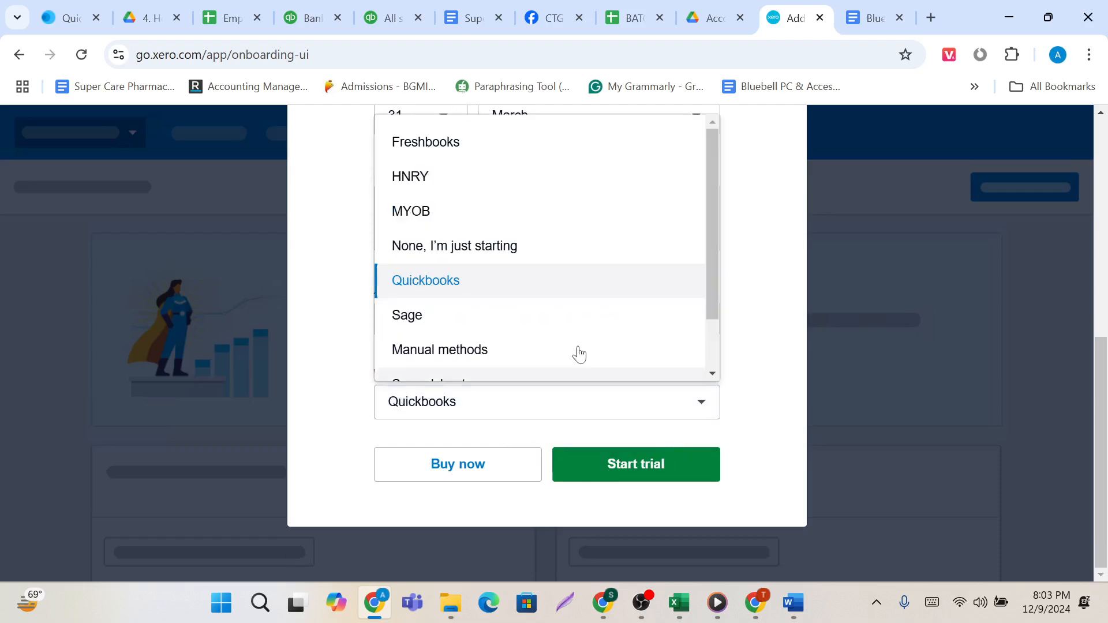
scroll(579, 353, "down", 1)
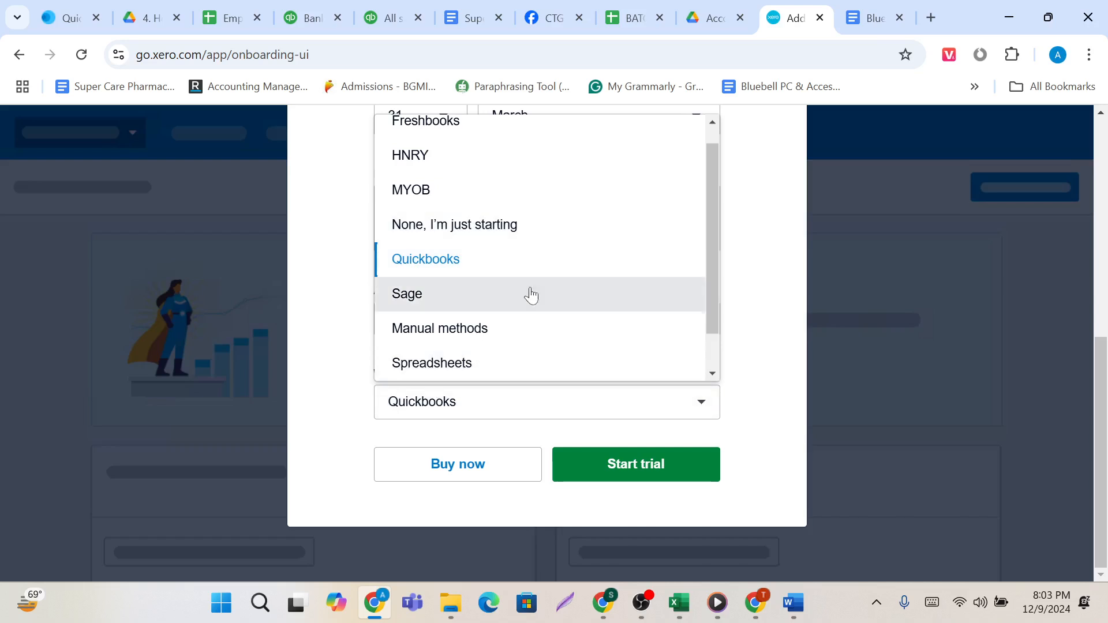
left_click(522, 257)
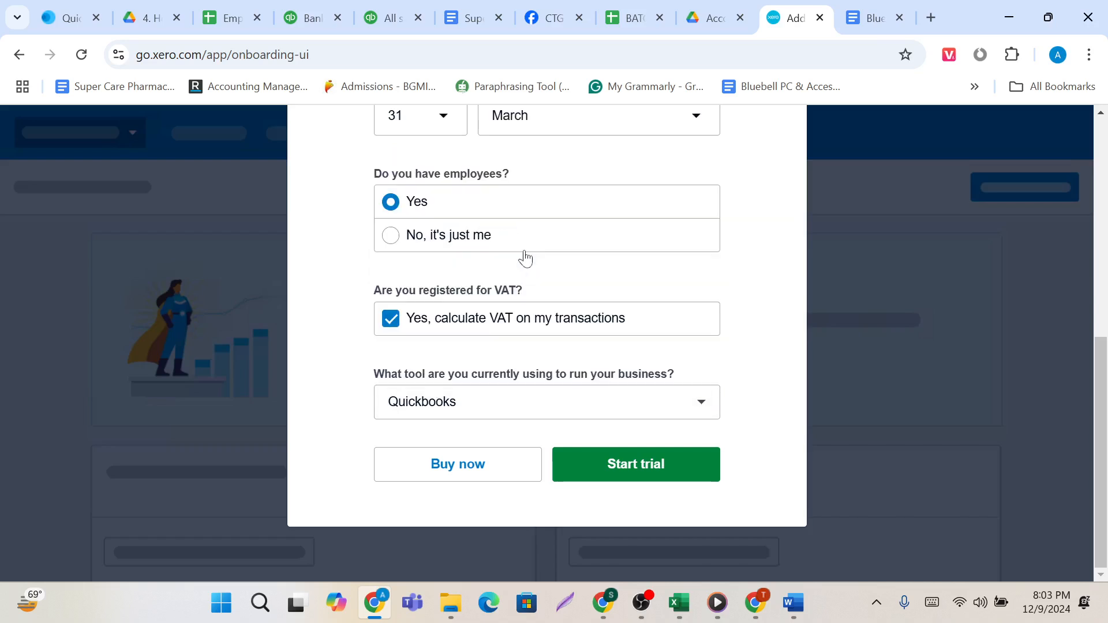
left_click(654, 476)
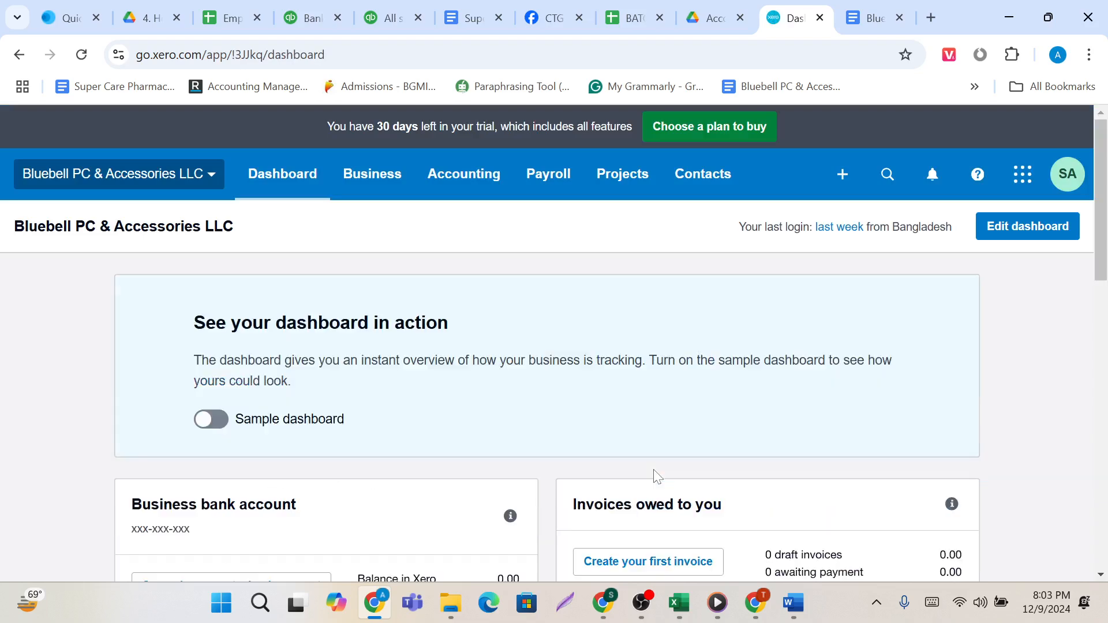
Look over the new organisation's dashboard and check the company information in the Bluebell document.
scroll(654, 471, "down", 7)
scroll(656, 476, "down", 3)
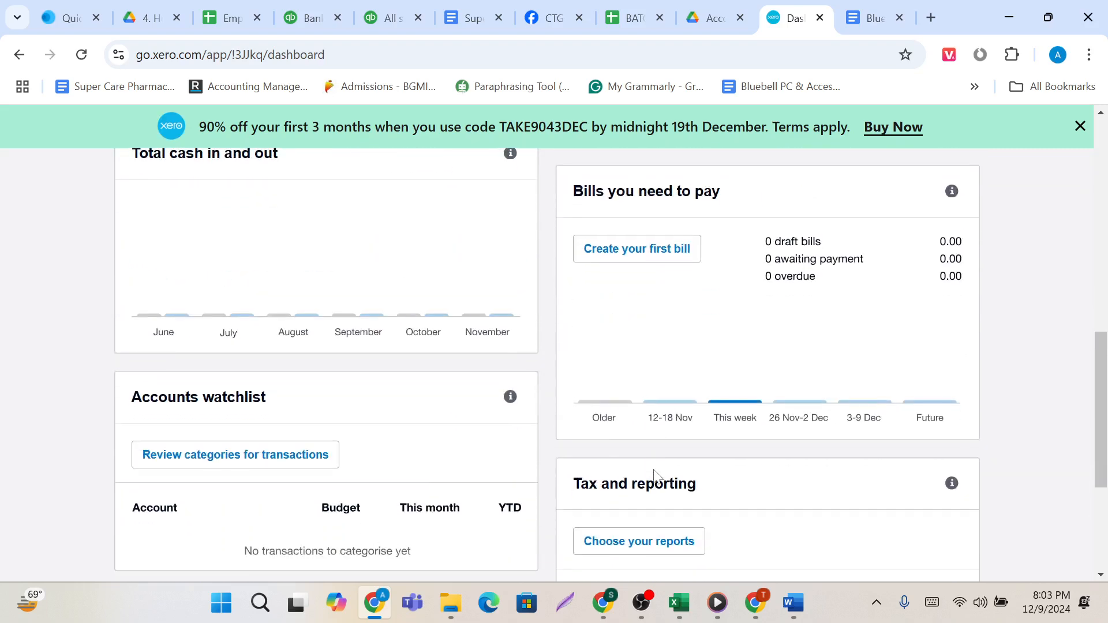
scroll(656, 476, "up", 10)
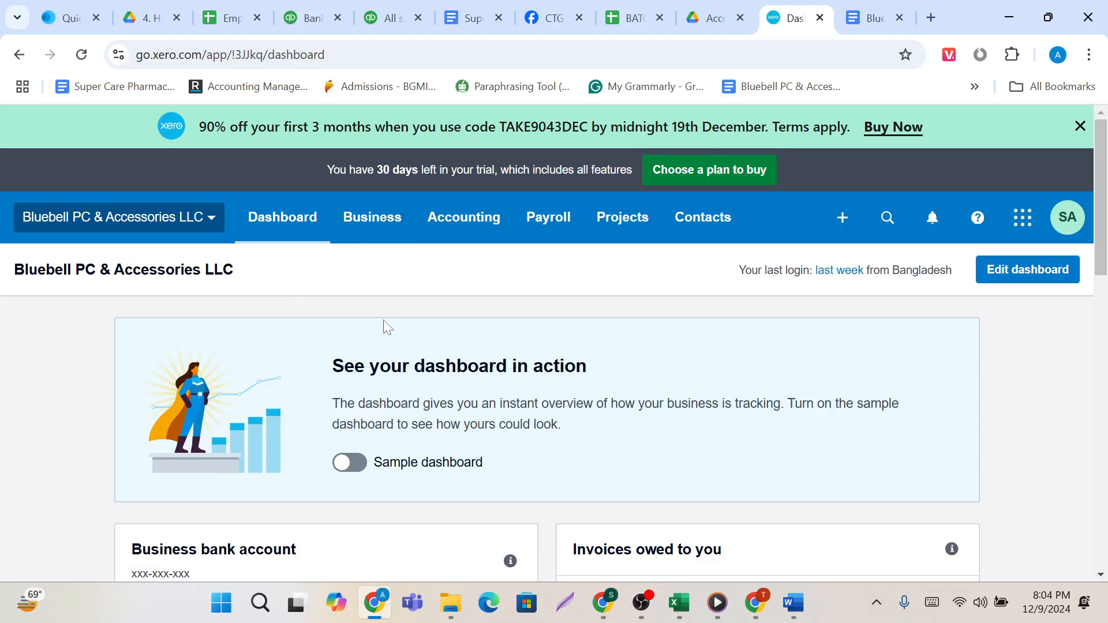
left_click(858, 6)
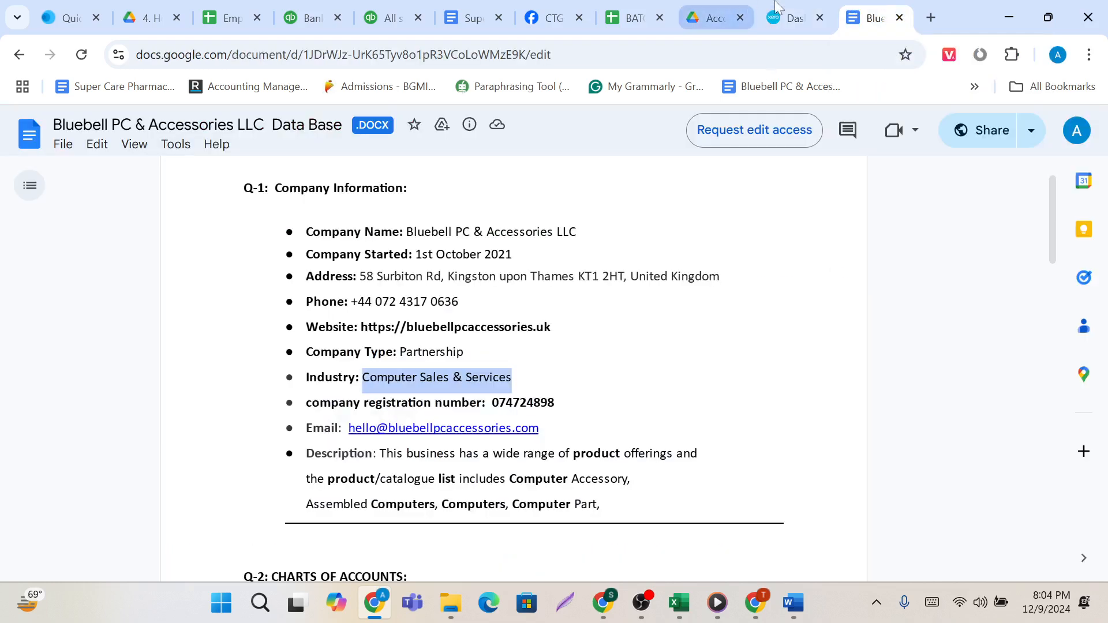
left_click(787, 14)
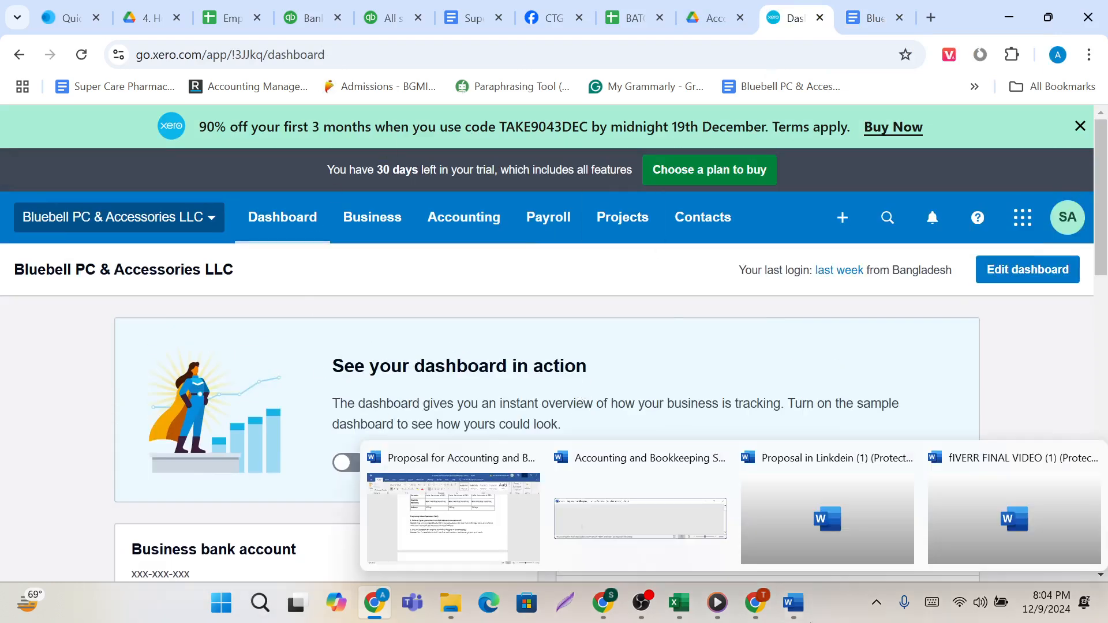
Outline Dashboard, Business, Accounting, Payroll, Projects and Contacts with red rectangles in a full-screen capture, and close the capture without saving.
left_click(876, 602)
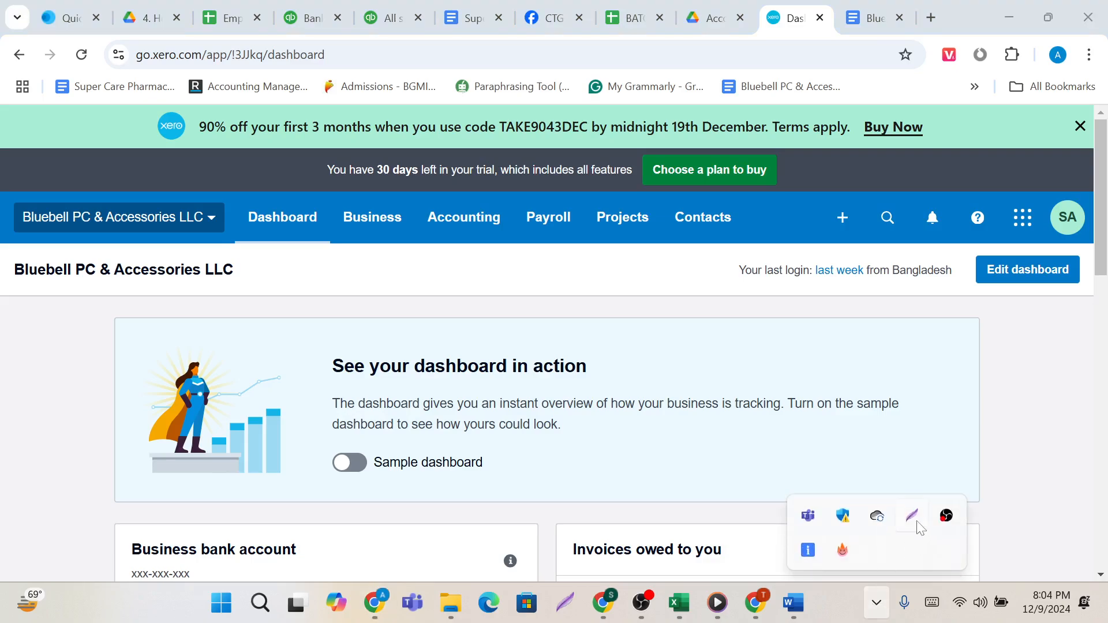
left_click(912, 516)
left_click(919, 522)
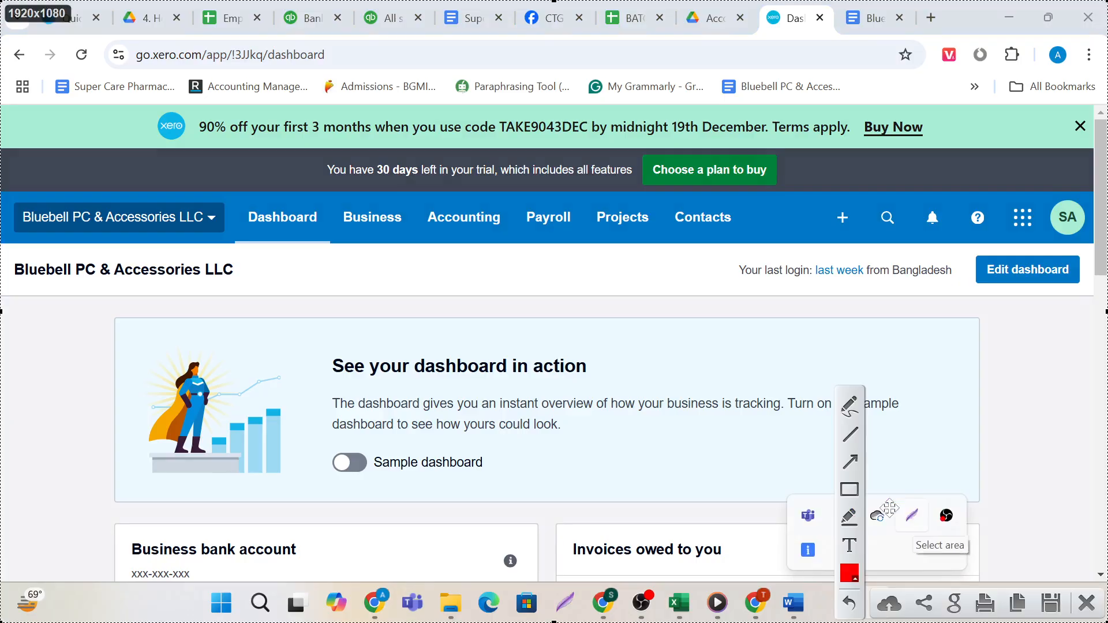
left_click(849, 490)
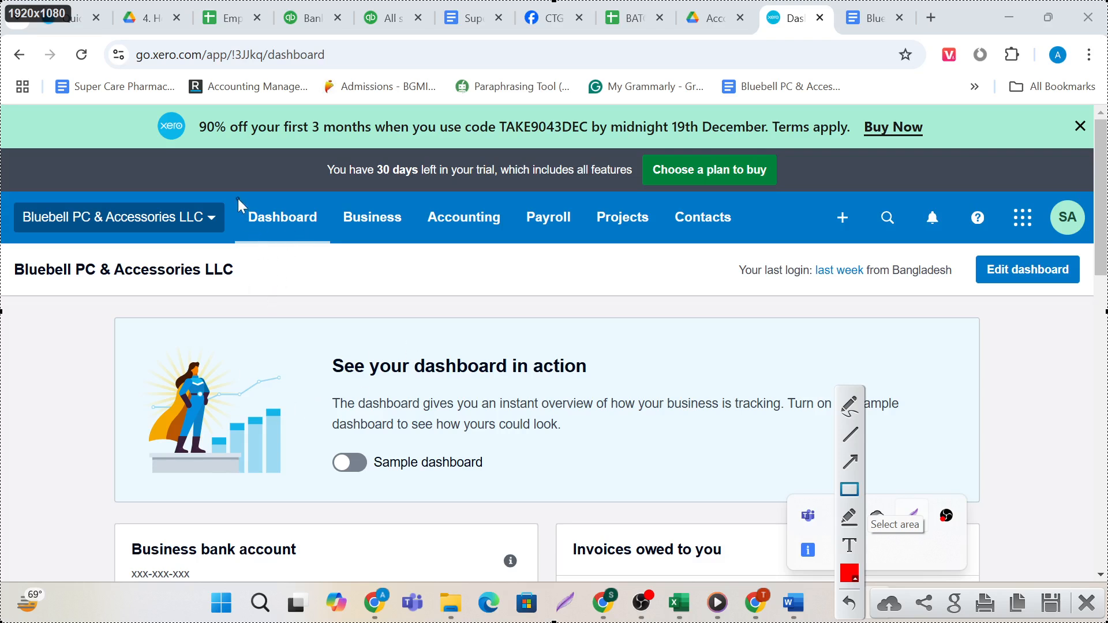
left_click_drag(237, 196, 325, 252)
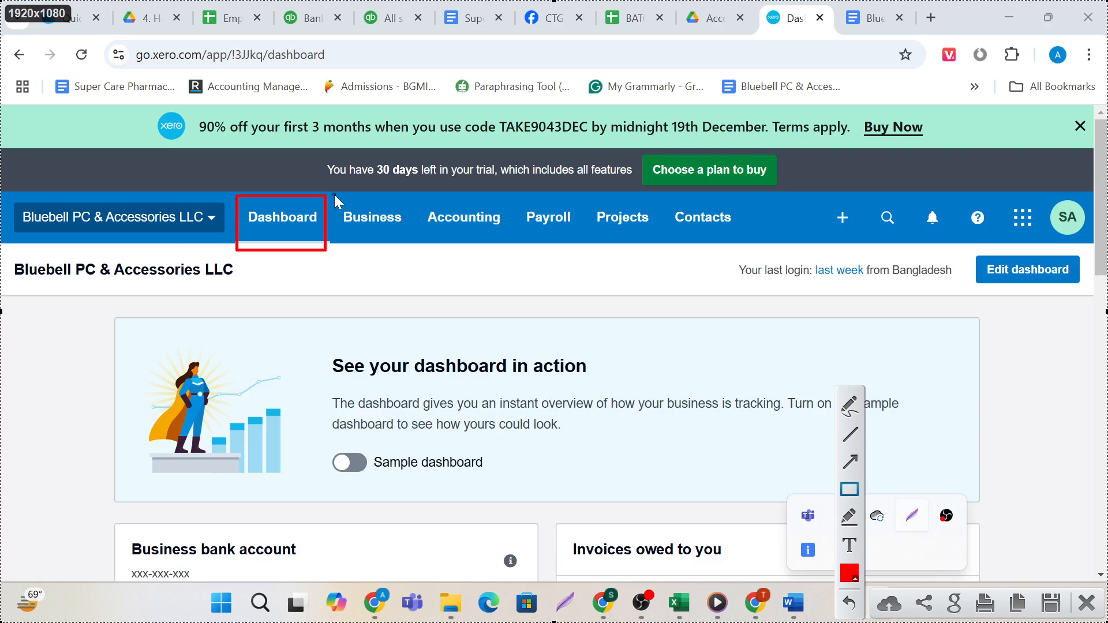
left_click_drag(334, 195, 414, 250)
left_click_drag(423, 200, 512, 242)
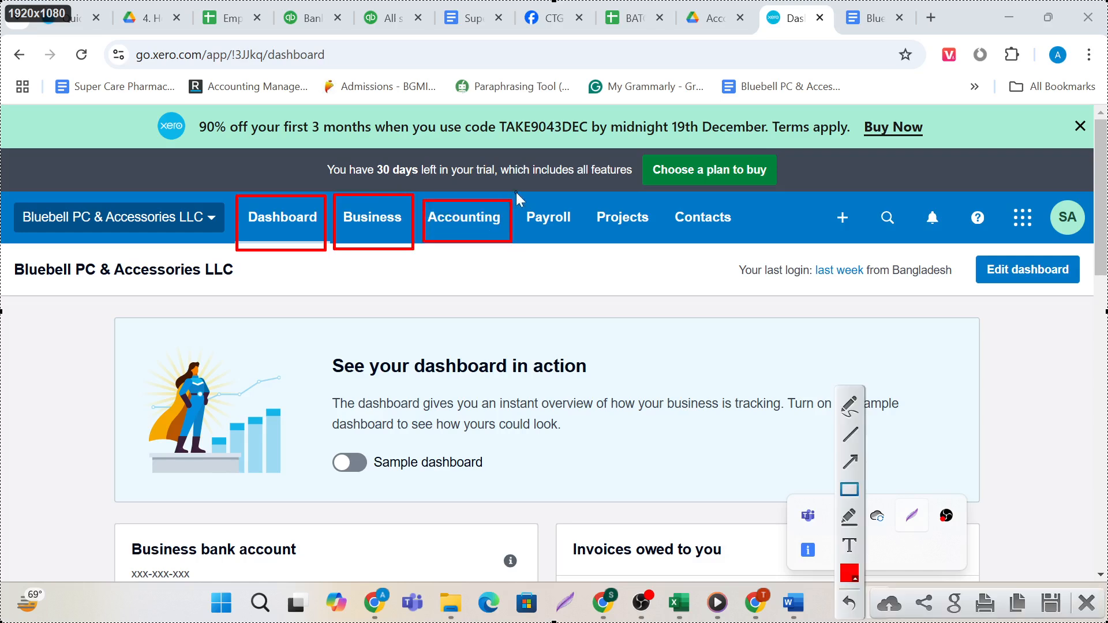
left_click_drag(516, 192, 587, 245)
left_click_drag(587, 194, 655, 241)
left_click_drag(658, 195, 772, 257)
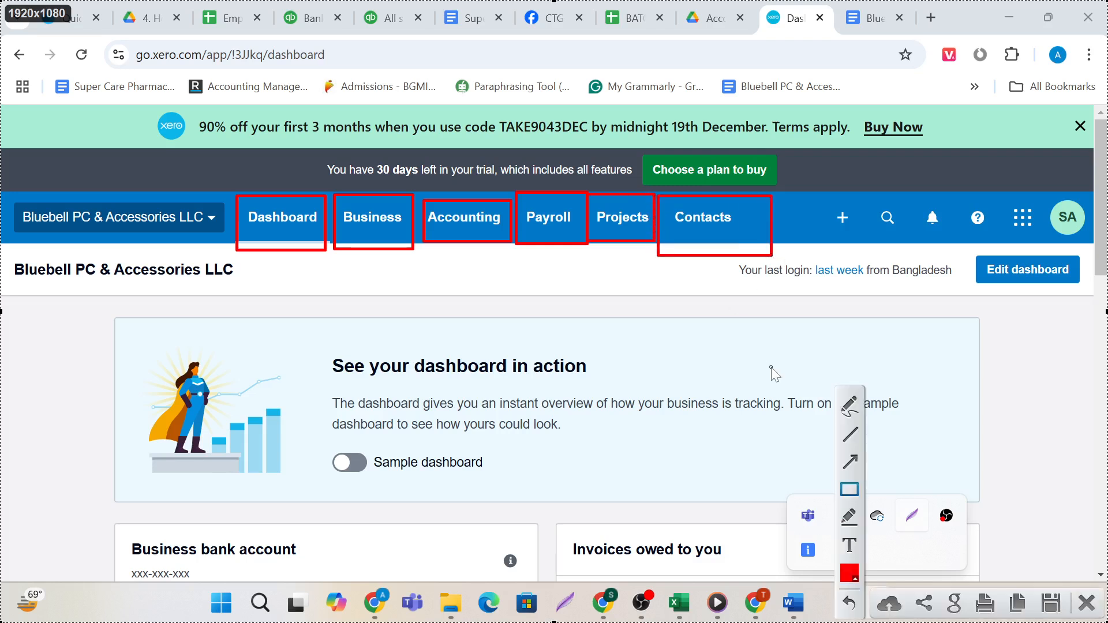
left_click(1087, 603)
Examine the dashboard's sections for bank account, invoices owed, cash in and out, bills, accounts watchlist, expense claims, and tax and reporting.
scroll(583, 543, "down", 3)
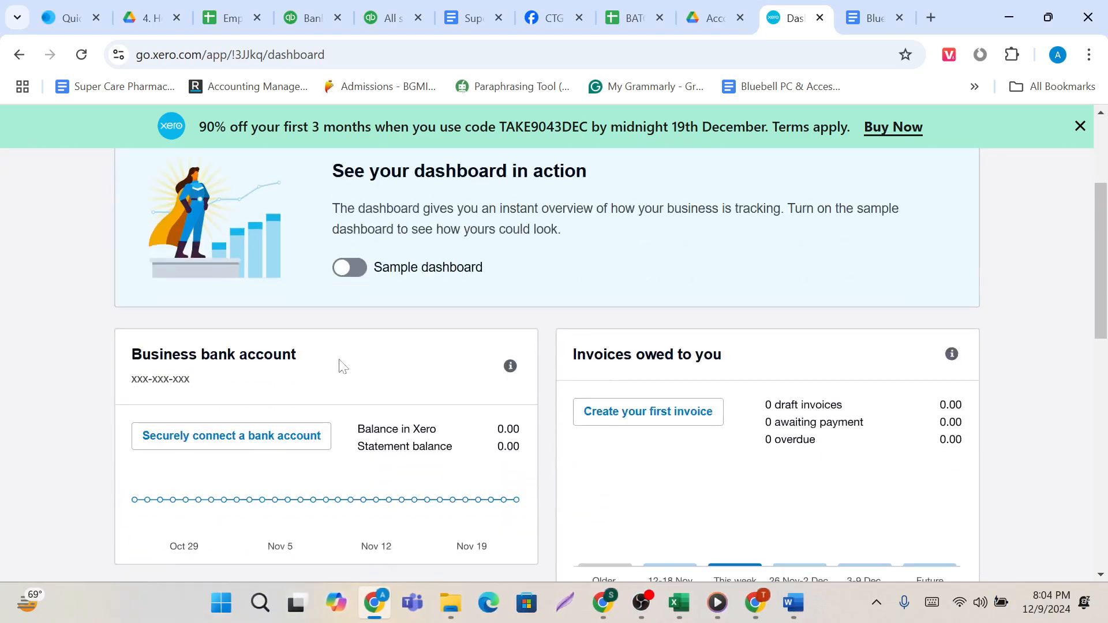
scroll(378, 466, "down", 2)
scroll(341, 455, "down", 2)
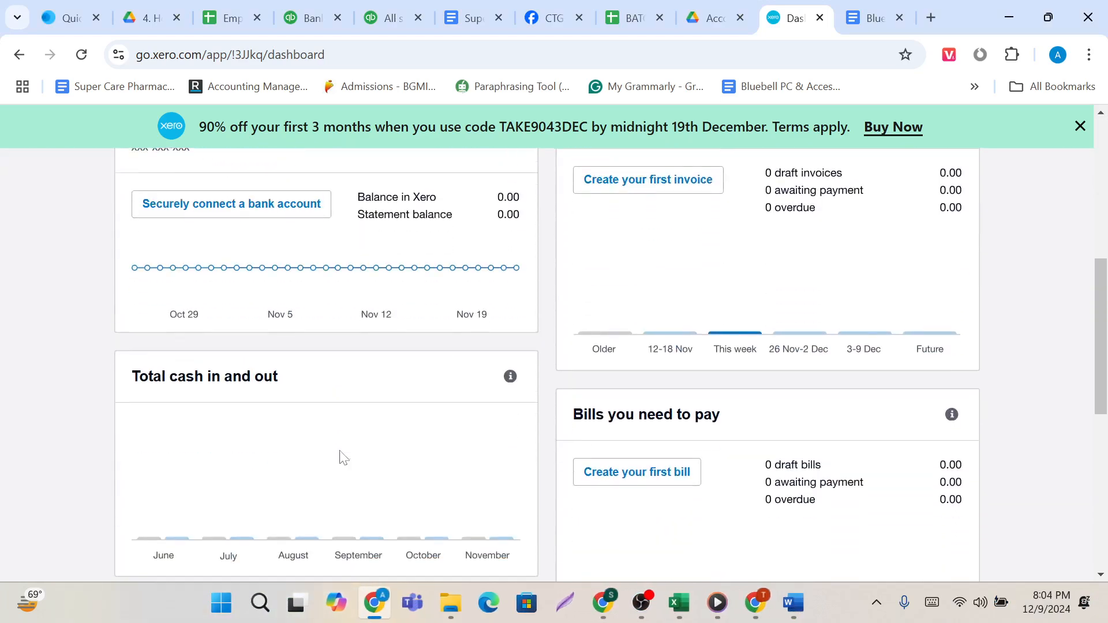
scroll(341, 455, "up", 2)
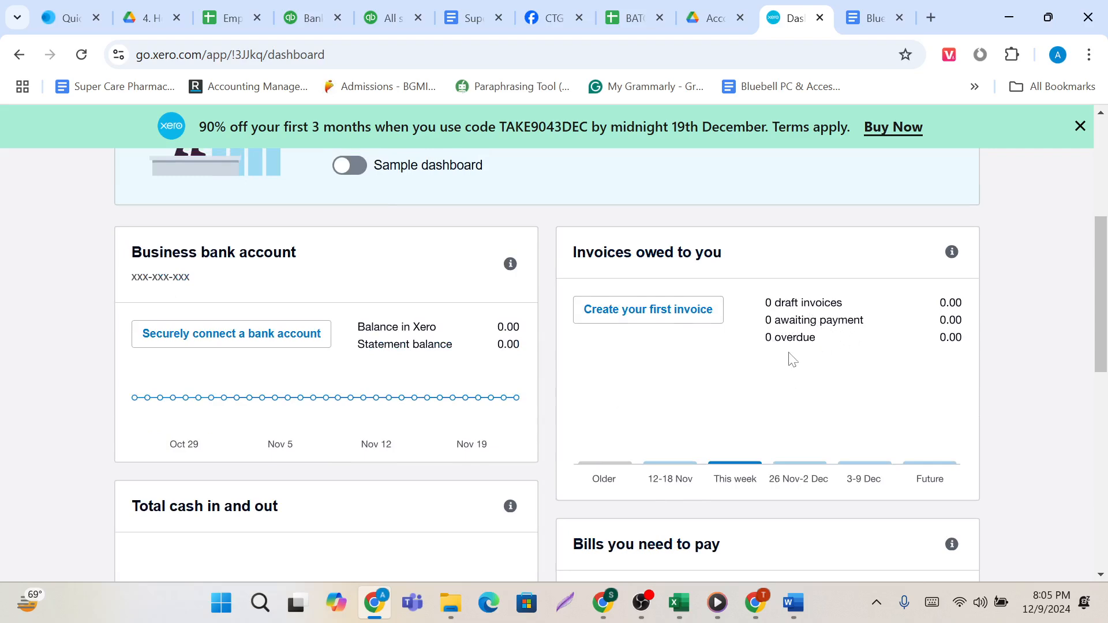
scroll(683, 412, "down", 2)
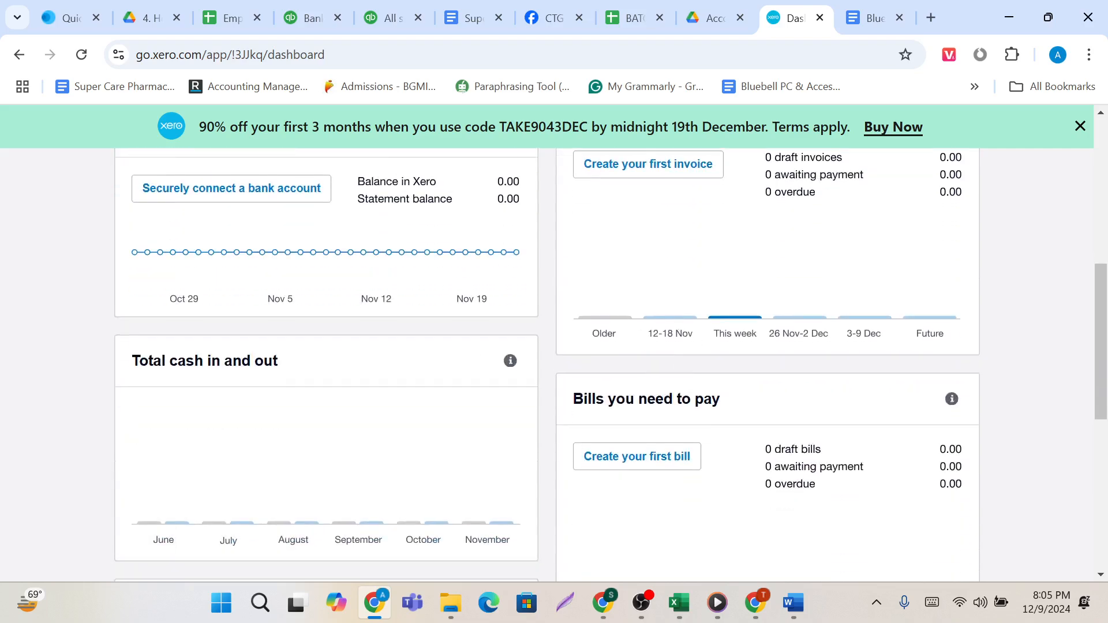
scroll(341, 458, "down", 2)
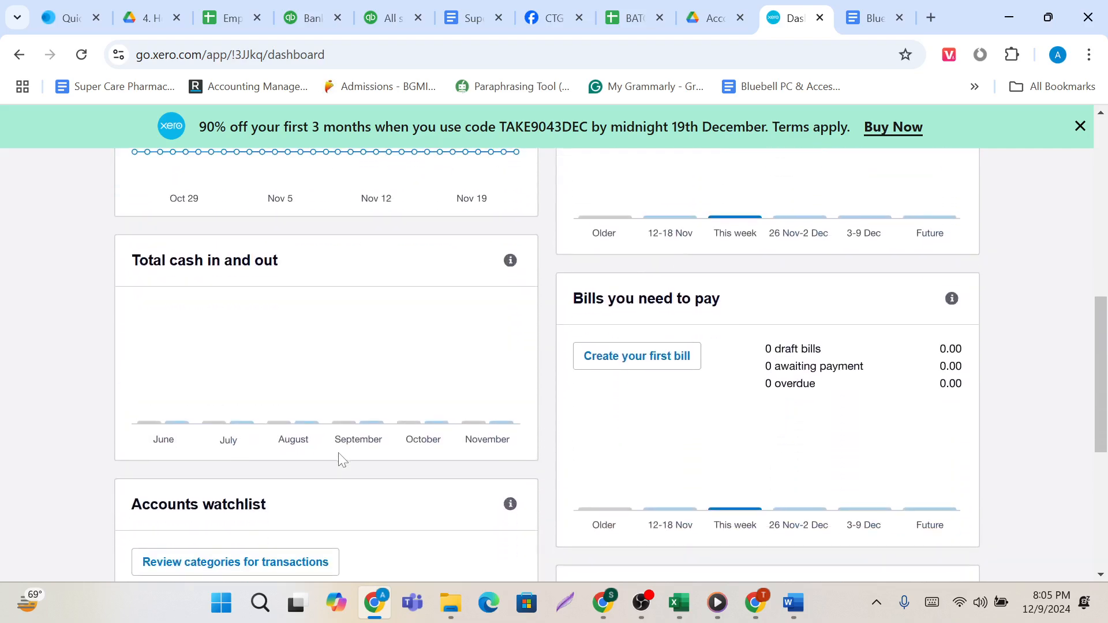
scroll(340, 458, "down", 3)
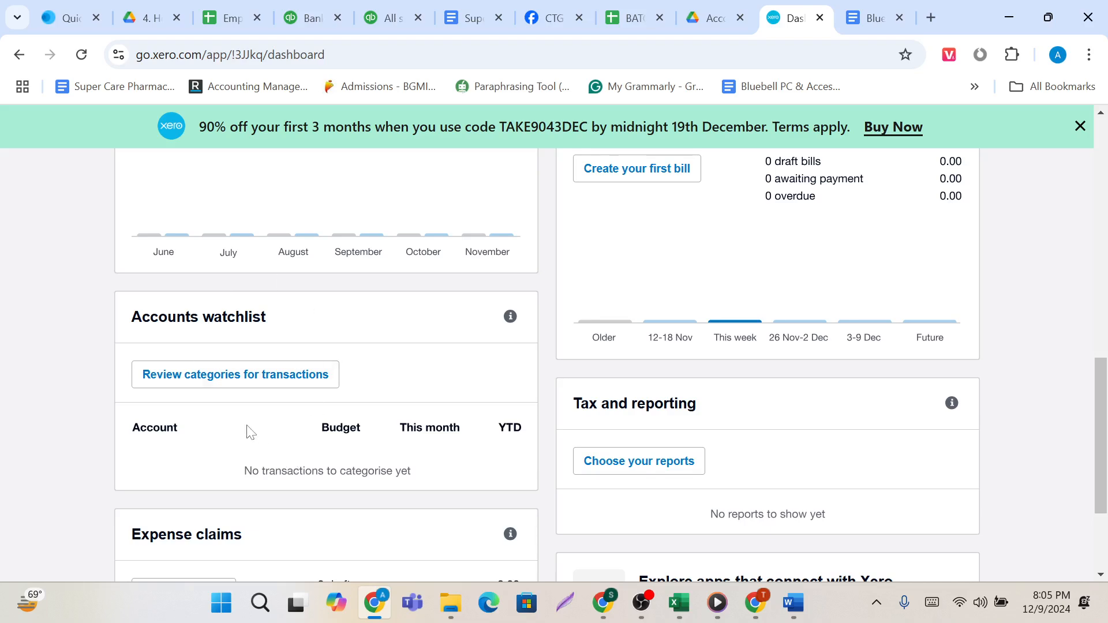
scroll(248, 431, "down", 3)
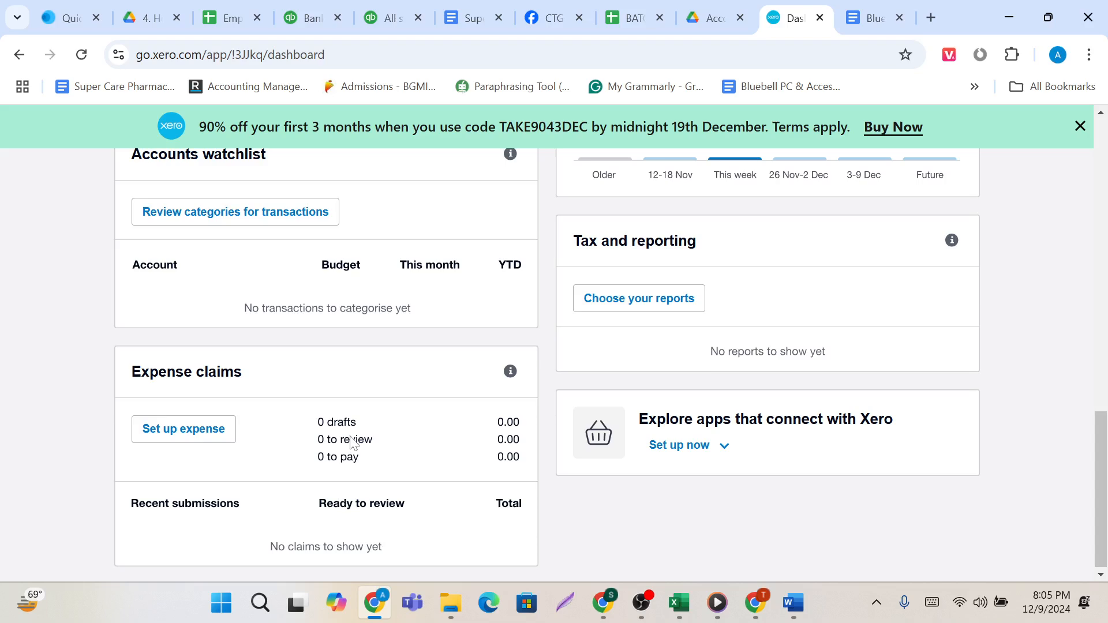
scroll(353, 443, "up", 6)
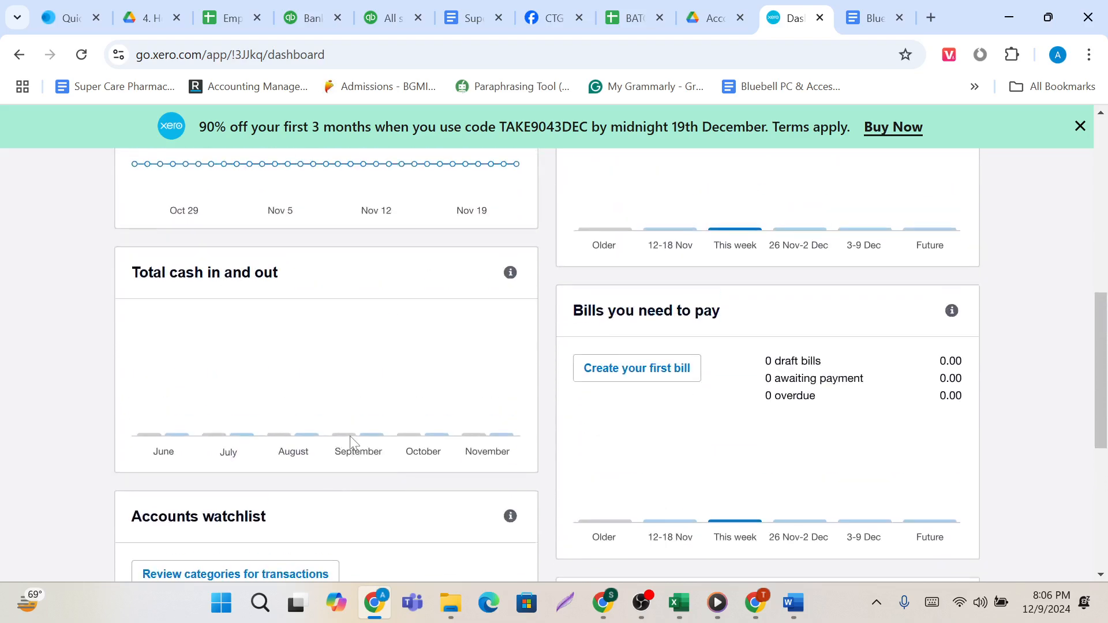
scroll(635, 343, "down", 1)
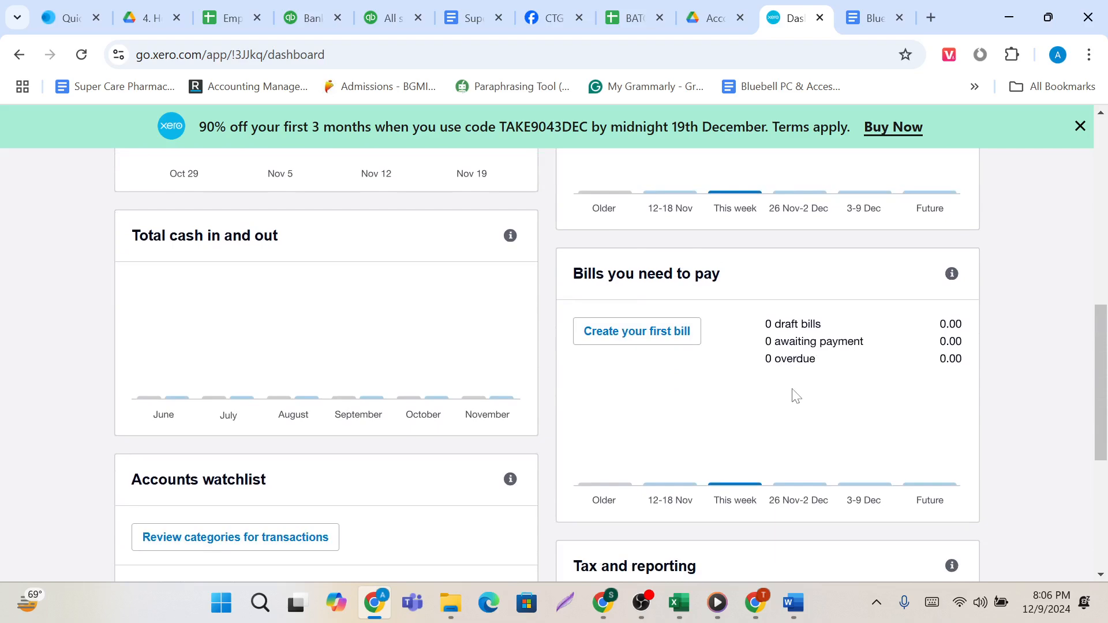
scroll(793, 394, "down", 1)
scroll(795, 396, "down", 3)
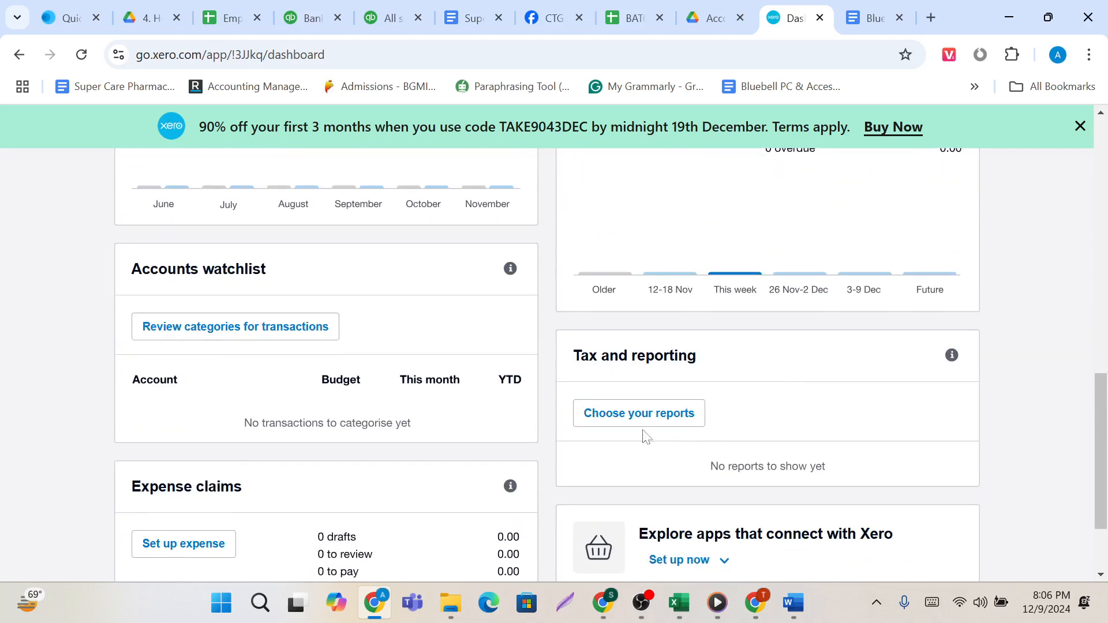
scroll(759, 522, "down", 2)
scroll(759, 523, "up", 10)
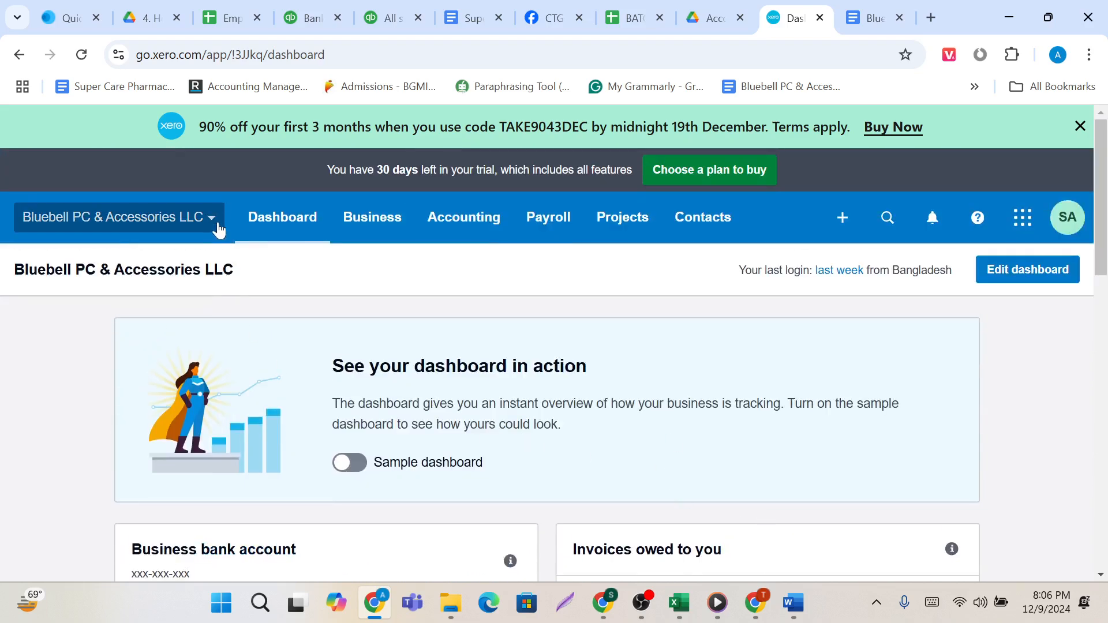
Review the entries offered under Business, from analytics and invoices through Products and Services.
scroll(369, 239, "down", 1)
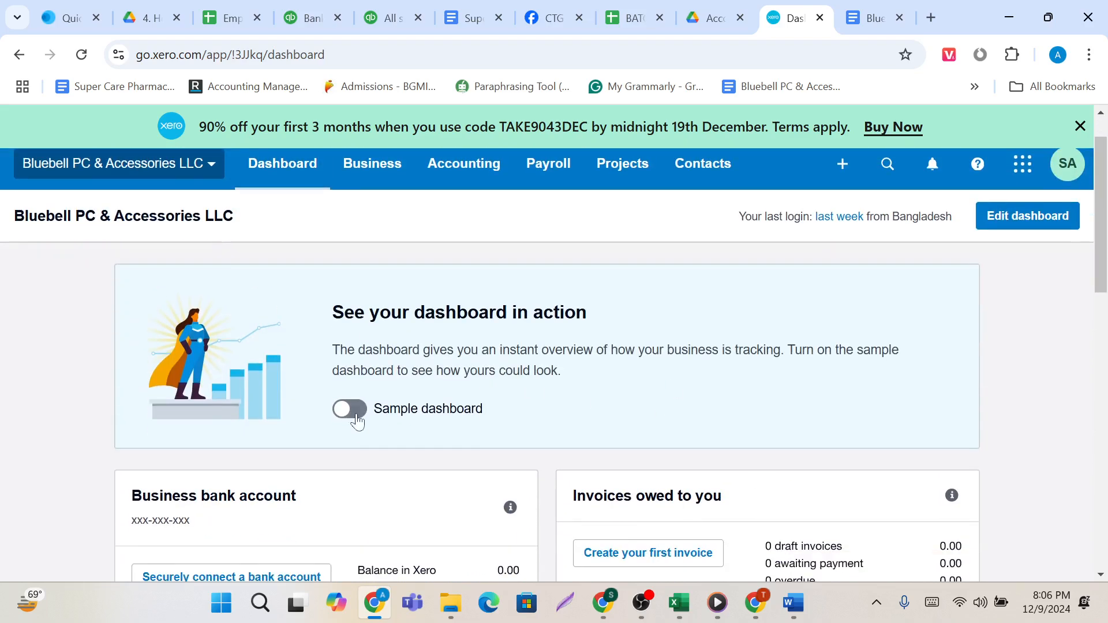
left_click(383, 181)
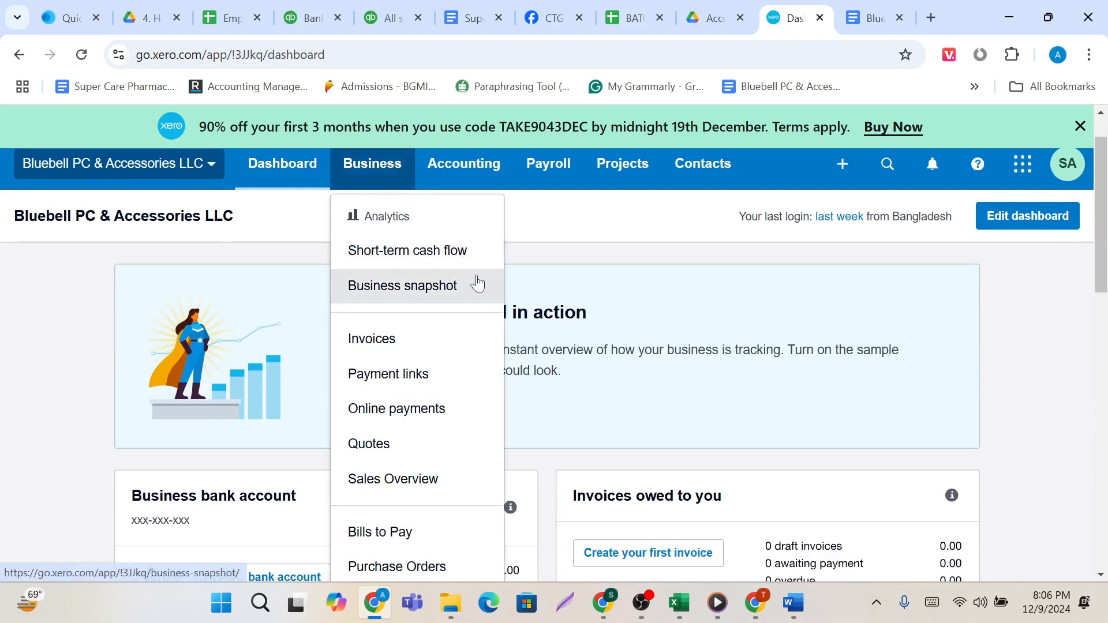
scroll(476, 282, "down", 1)
scroll(477, 282, "down", 3)
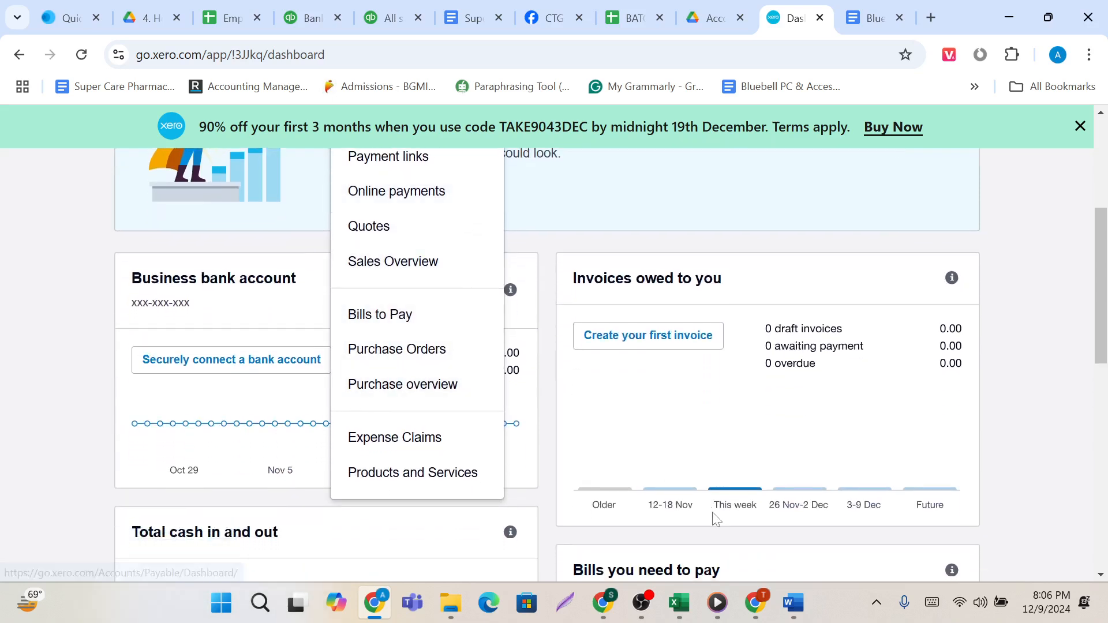
scroll(670, 417, "up", 1)
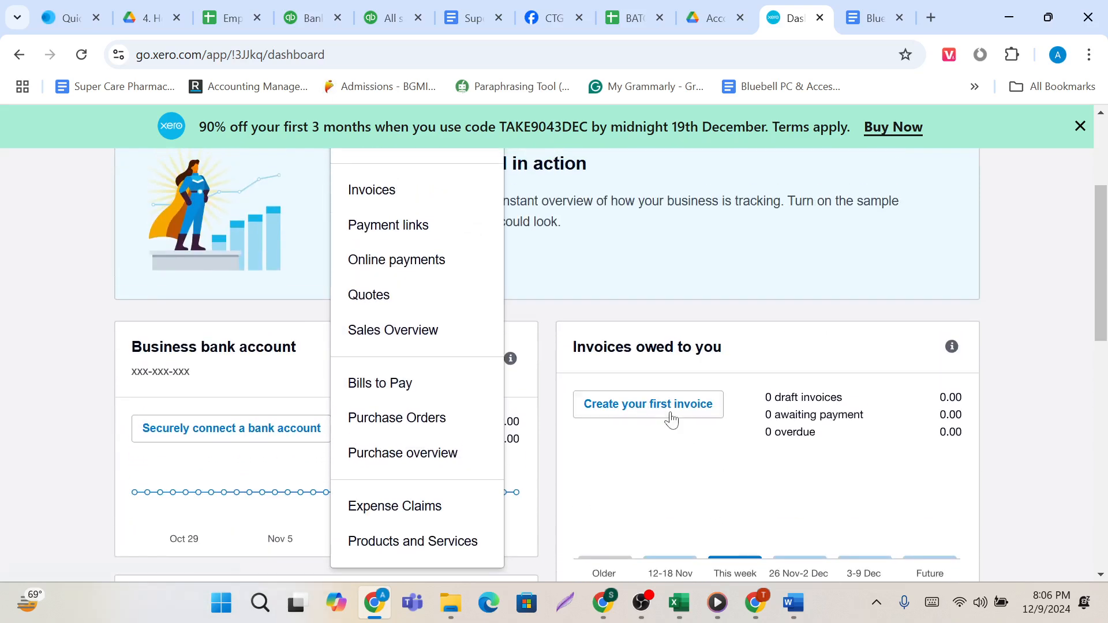
Outline the Business entries from Invoices through Purchase overview with separate red rectangles in a full-screen capture.
left_click(877, 602)
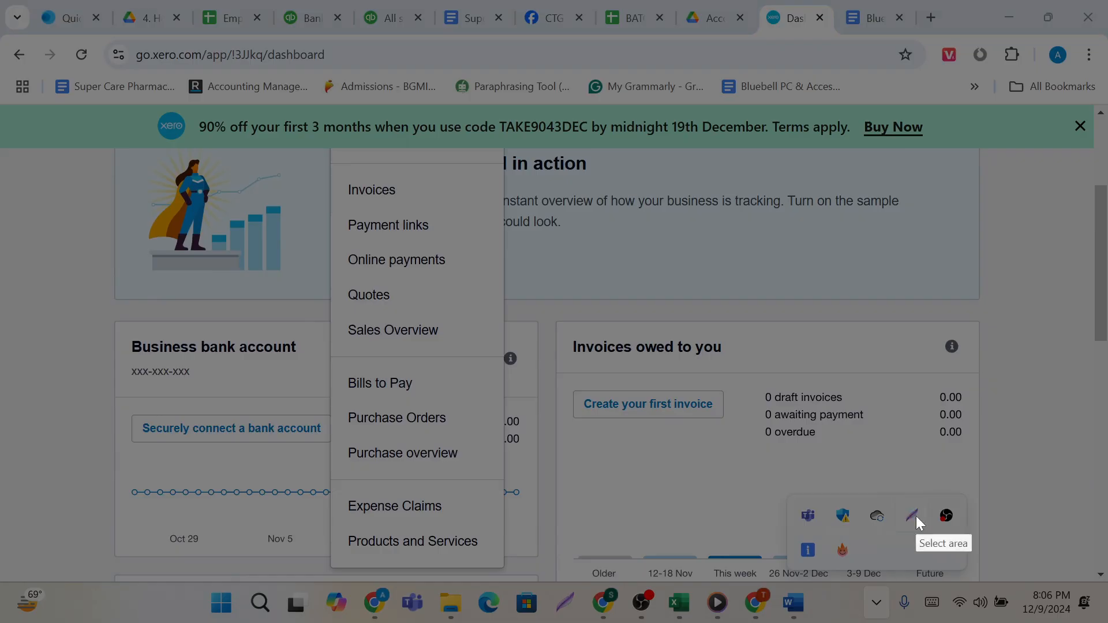
left_click(915, 515)
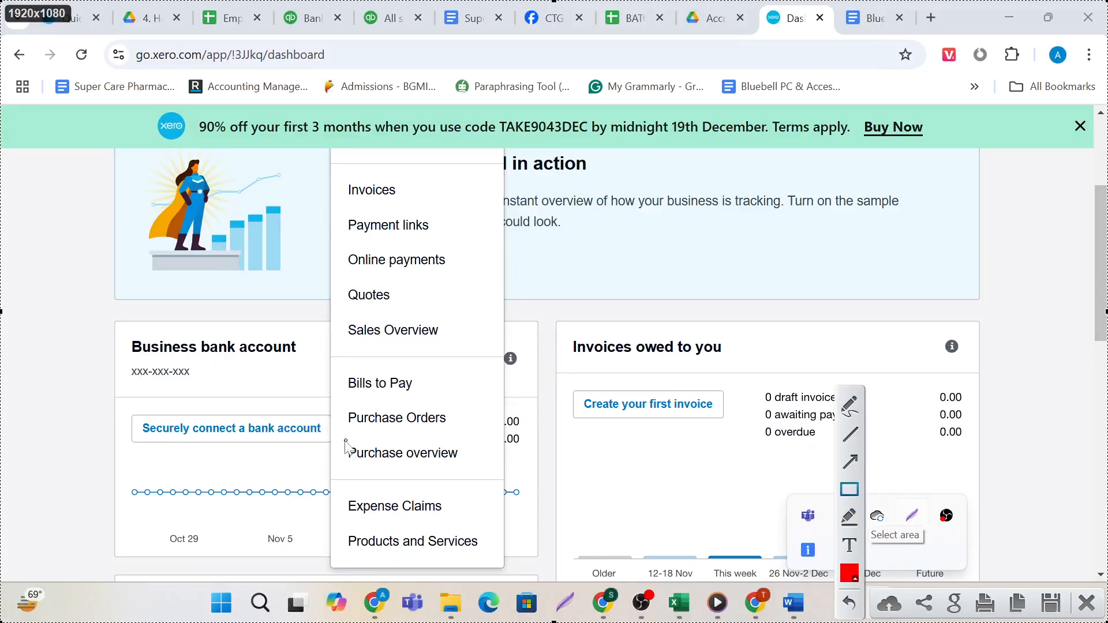
mouse_move(343, 441)
left_mouse_down()
mouse_move(462, 465)
mouse_move(475, 480)
left_mouse_up()
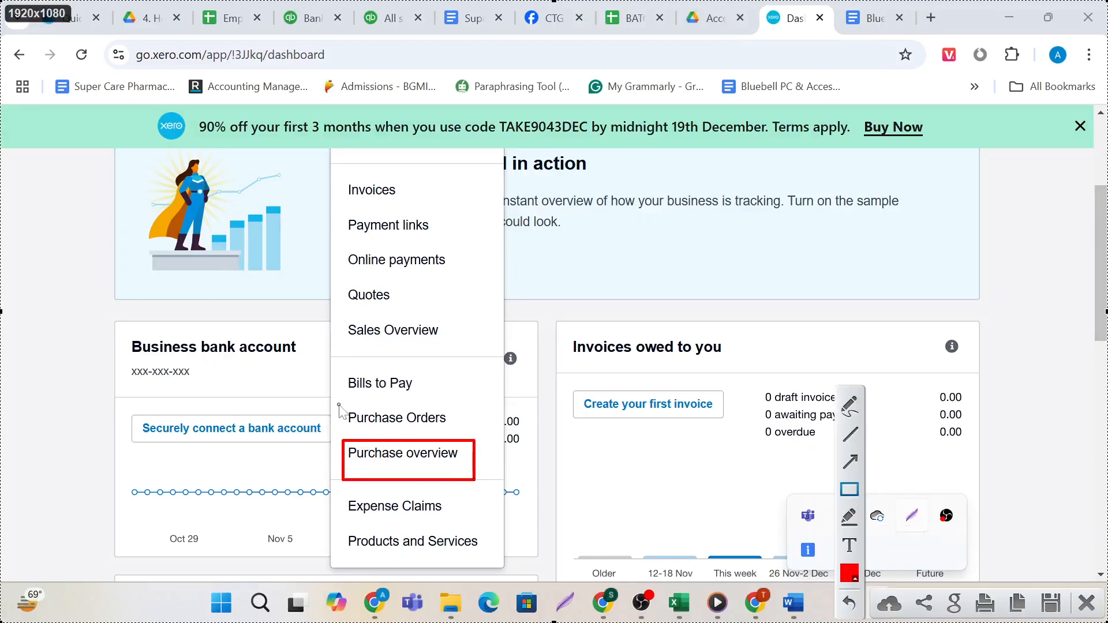
left_click_drag(338, 405, 465, 448)
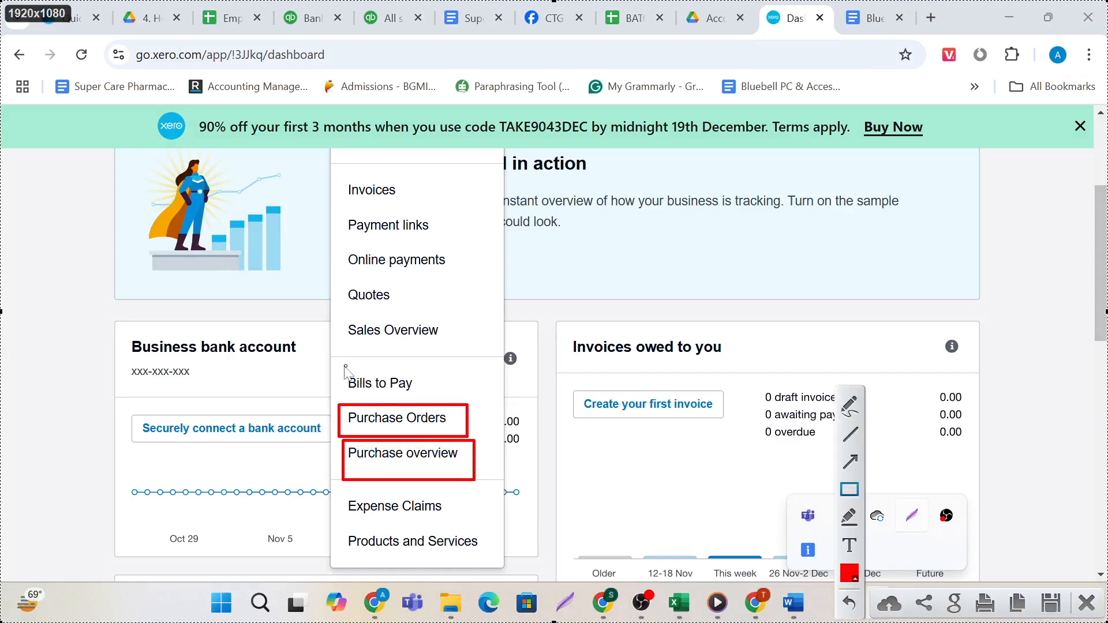
left_click_drag(342, 366, 431, 405)
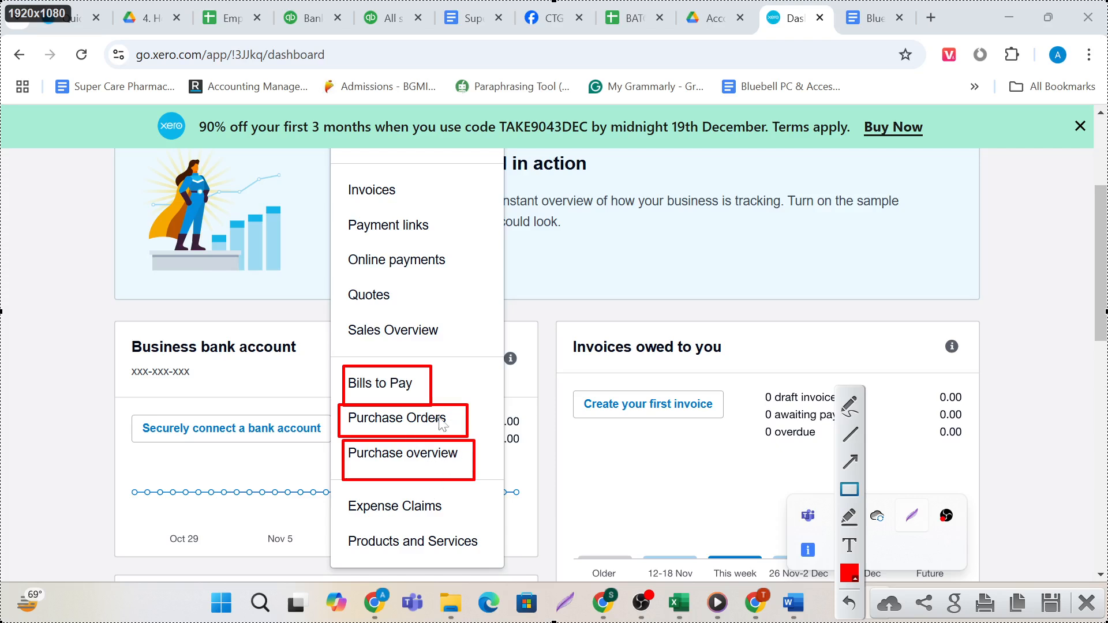
left_click_drag(335, 310, 465, 361)
left_click_drag(327, 269, 430, 306)
left_click_drag(332, 237, 465, 271)
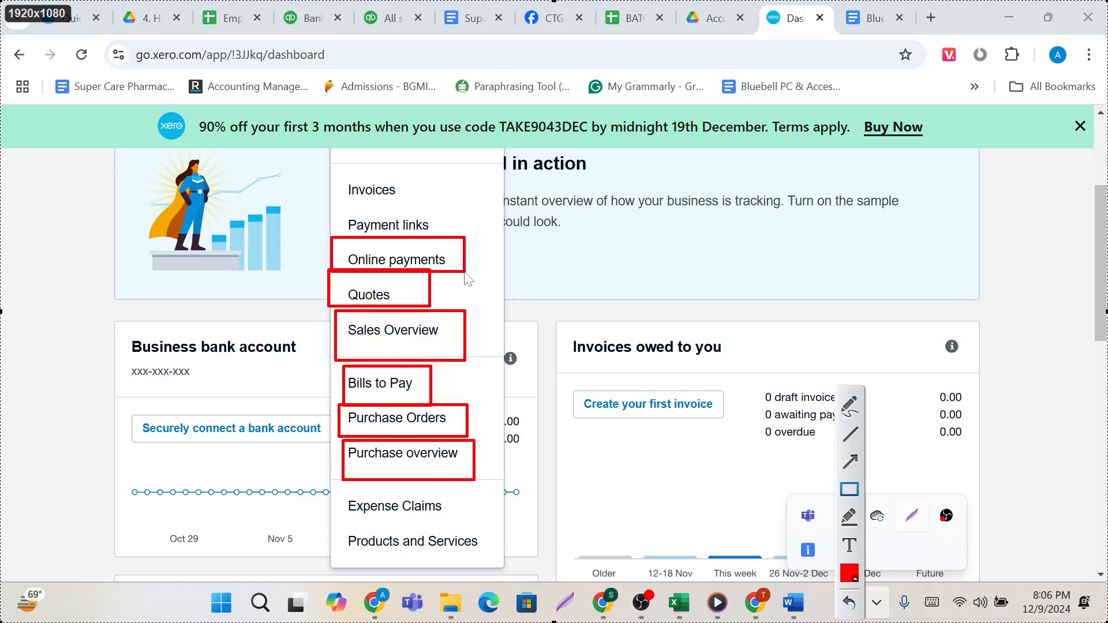
left_click_drag(334, 201, 469, 244)
left_click_drag(342, 176, 436, 211)
Draw freehand red lines linking the sales entries to Sales Overview and the bill and order entries to Purchase overview.
left_click(848, 405)
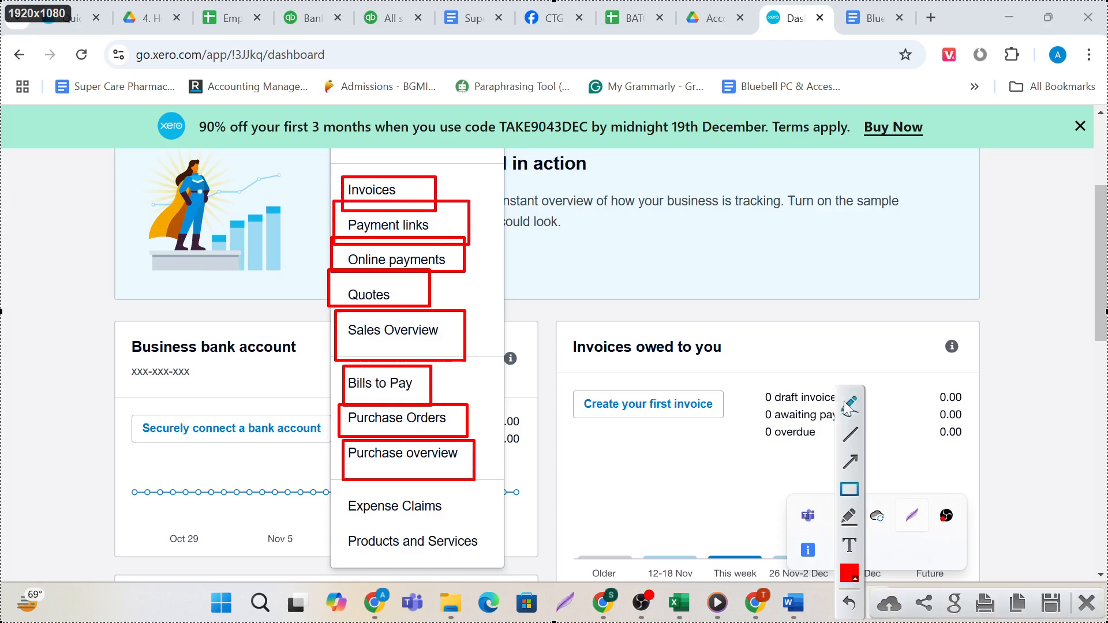
mouse_move(437, 333)
left_mouse_down()
mouse_move(452, 336)
mouse_move(462, 312)
mouse_move(426, 296)
left_mouse_up()
mouse_move(450, 344)
left_mouse_down()
mouse_move(466, 303)
mouse_move(456, 277)
left_mouse_up()
left_click_drag(456, 337, 511, 256)
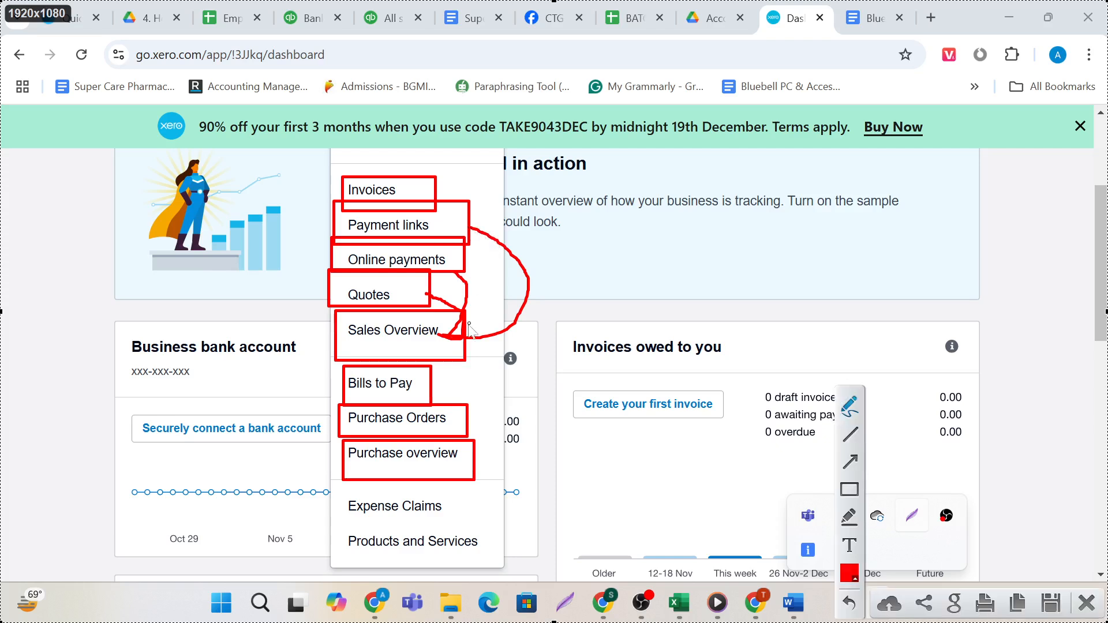
mouse_move(455, 339)
left_mouse_down()
mouse_move(488, 207)
mouse_move(441, 179)
left_mouse_up()
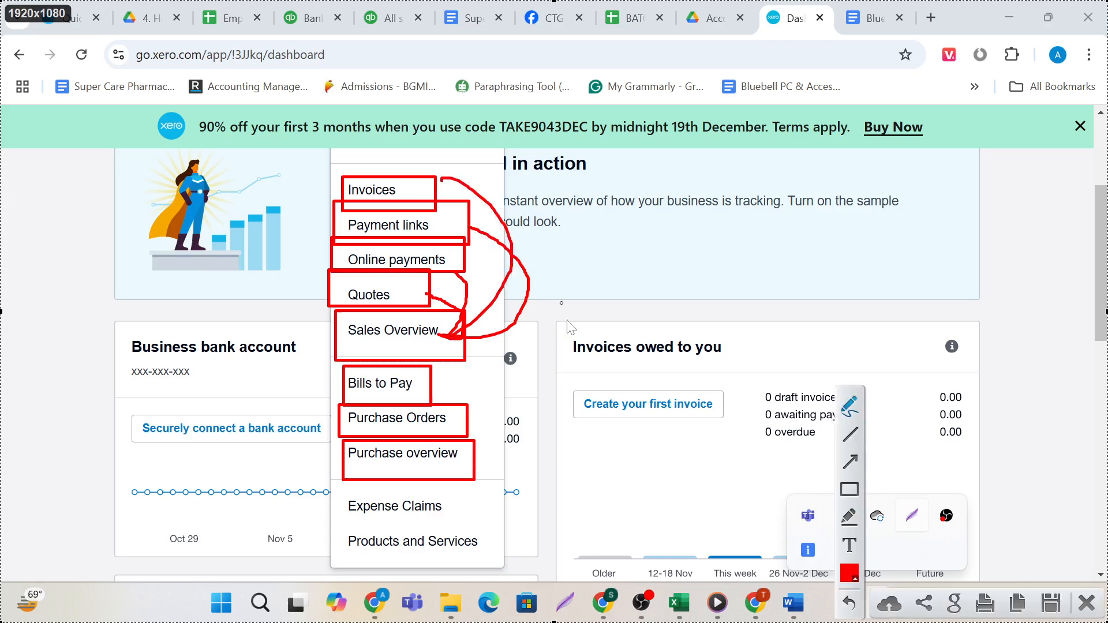
mouse_move(457, 462)
left_mouse_down()
mouse_move(482, 445)
mouse_move(460, 427)
mouse_move(470, 396)
mouse_move(427, 386)
left_mouse_up()
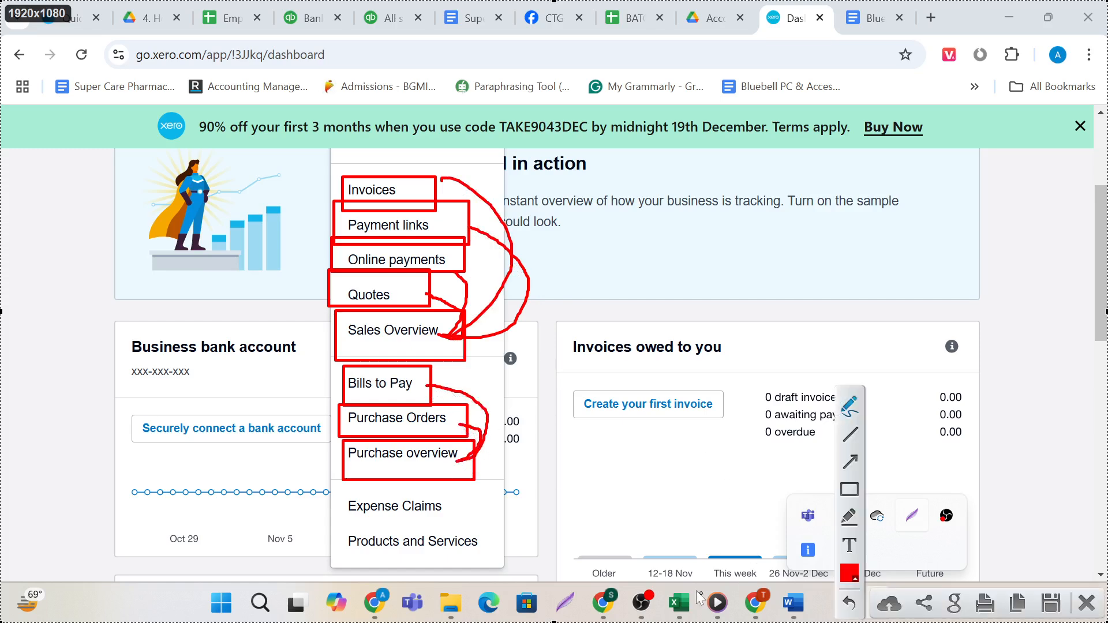
Outline Expense Claims and Products and Services with red rectangles, and close the capture without saving.
left_click(855, 492)
left_click_drag(338, 489, 474, 524)
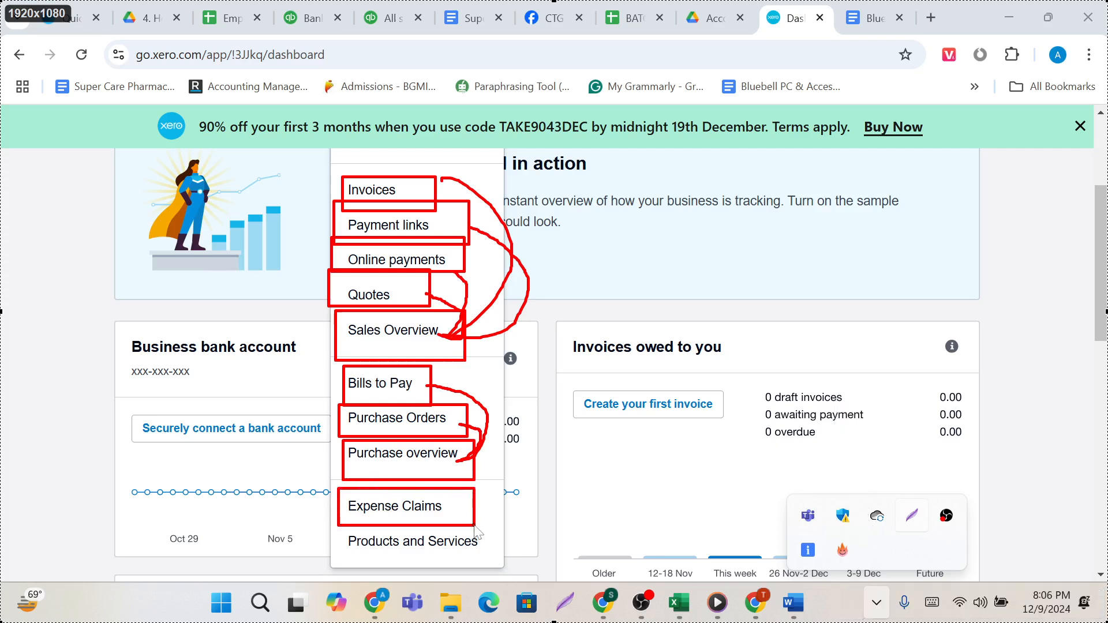
left_click_drag(336, 529, 489, 558)
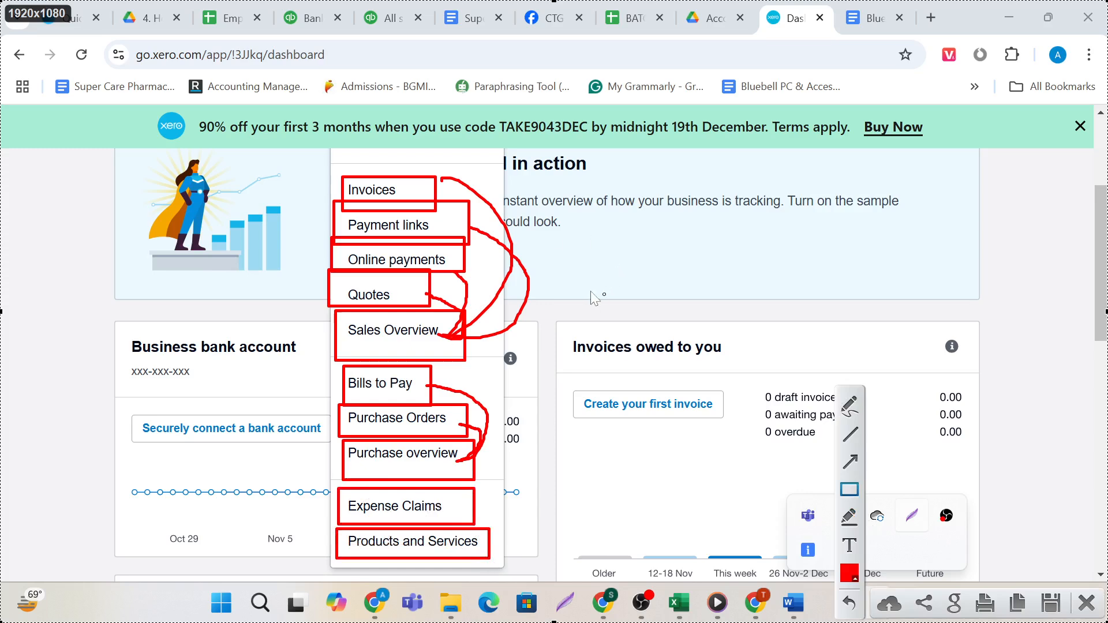
left_click(1085, 603)
Review the entries offered under Accounting, from Bank Accounts and the accounting reports through Chart of accounts and Fixed assets.
scroll(685, 448, "up", 3)
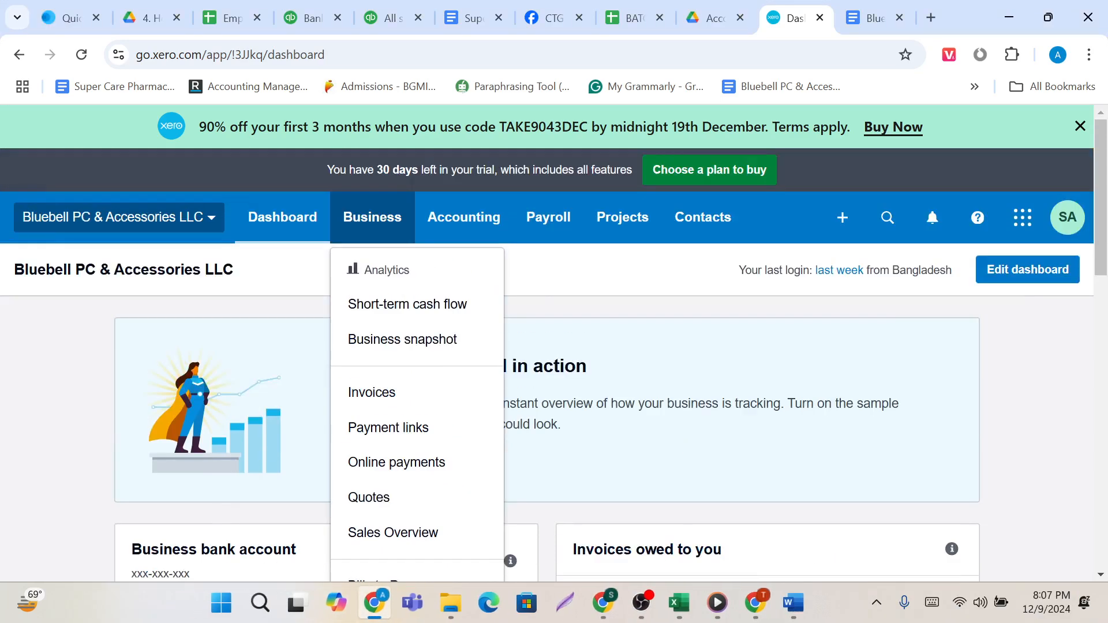
left_click(483, 238)
scroll(666, 321, "down", 2)
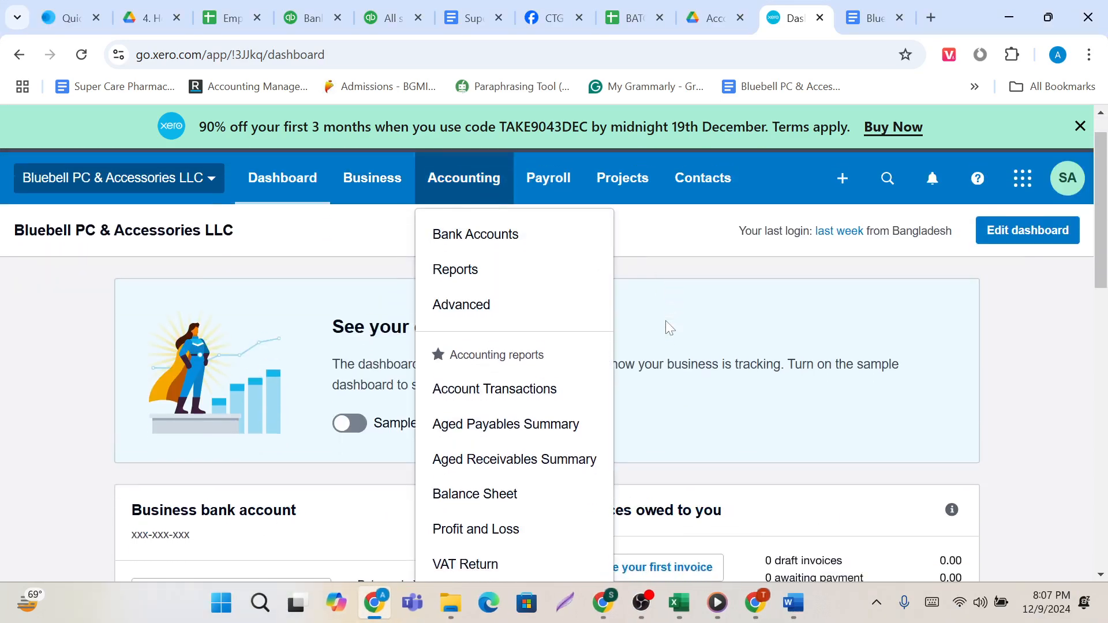
scroll(666, 322, "up", 2)
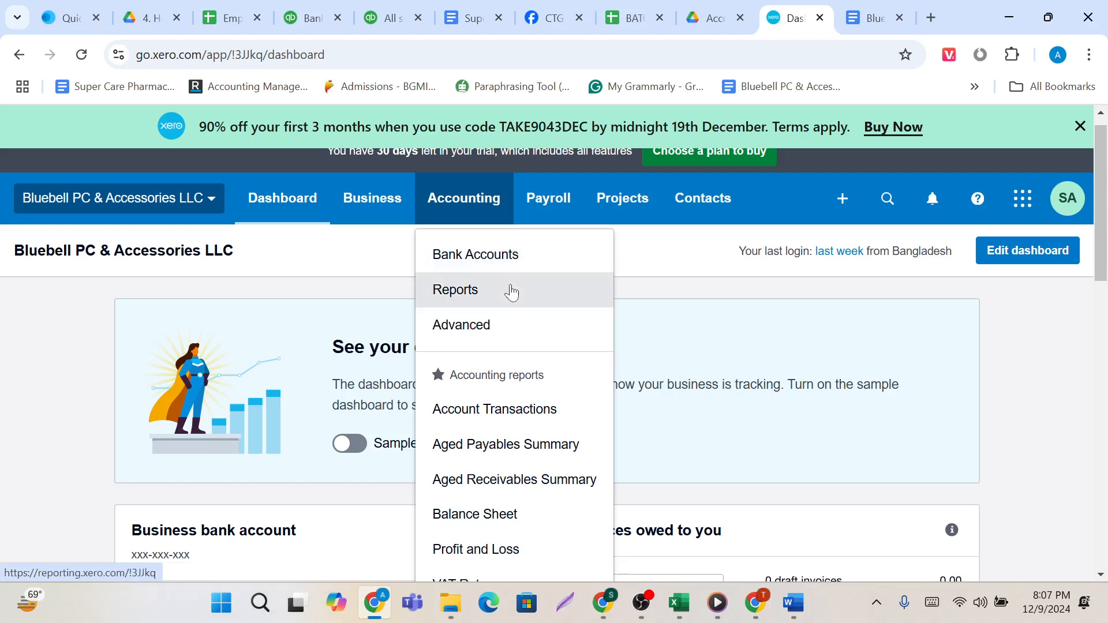
scroll(507, 325, "down", 1)
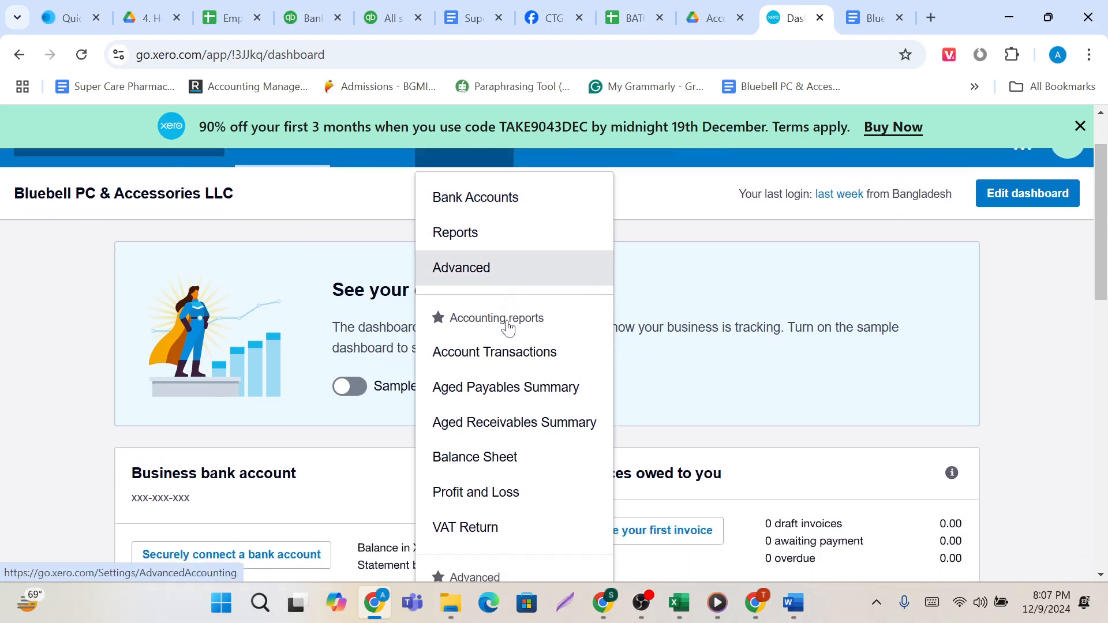
scroll(507, 326, "down", 2)
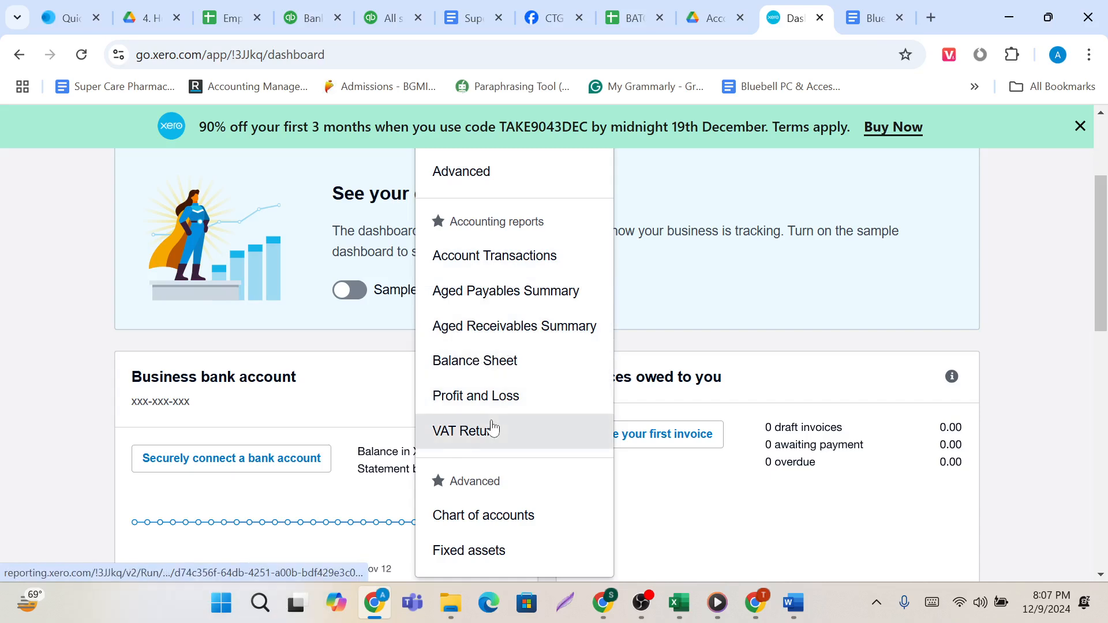
scroll(490, 425, "down", 2)
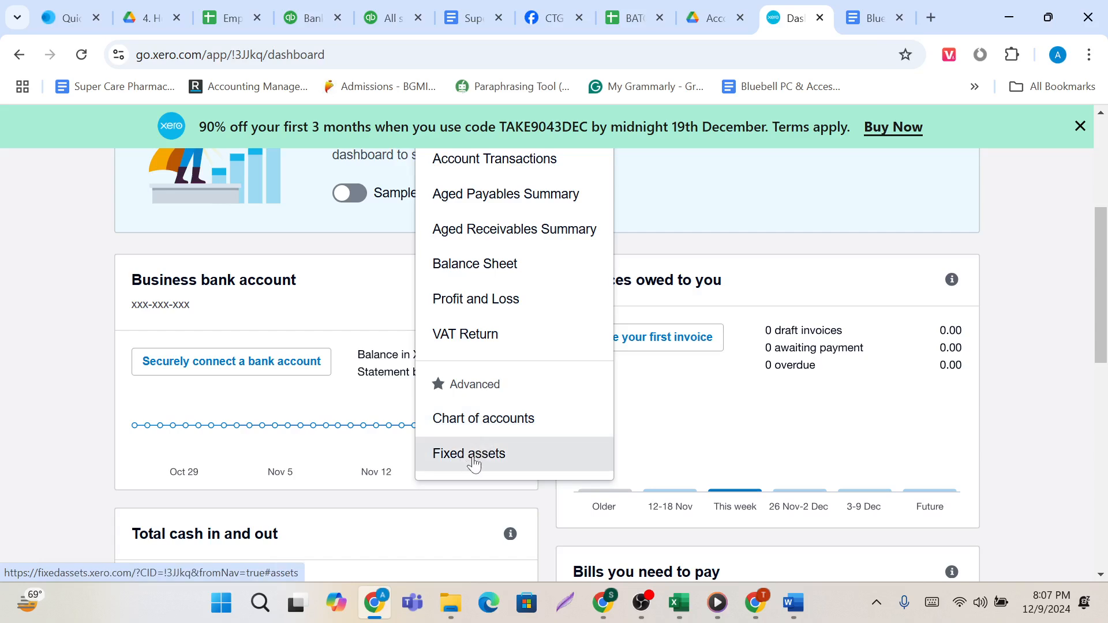
scroll(472, 462, "up", 5)
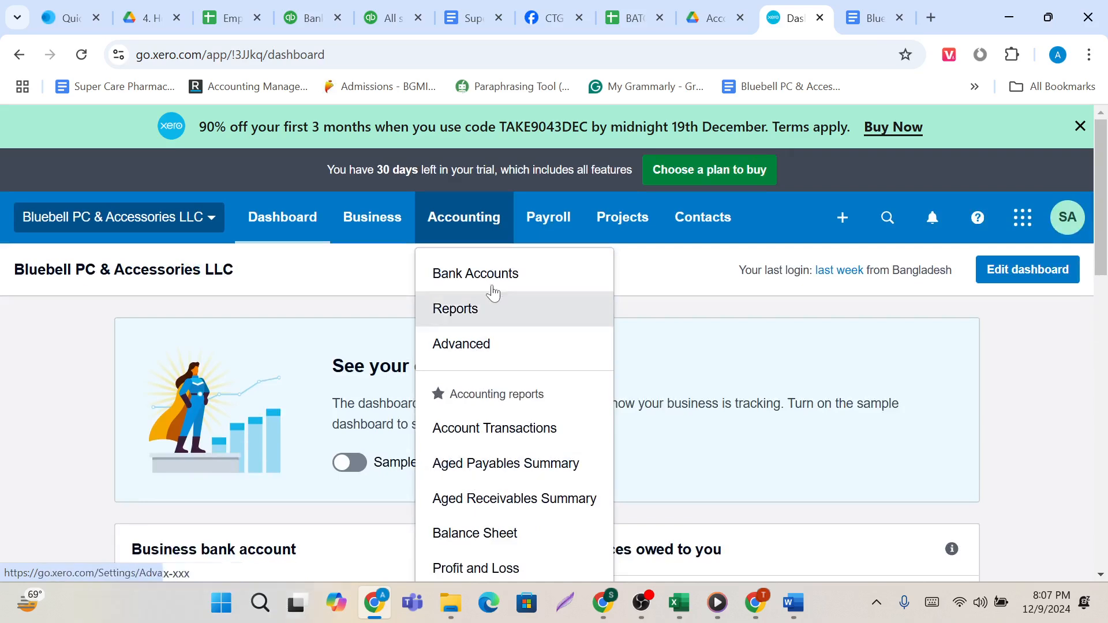
Open the Advanced accounting page and mark Tax rates as a favourite.
left_click(483, 345)
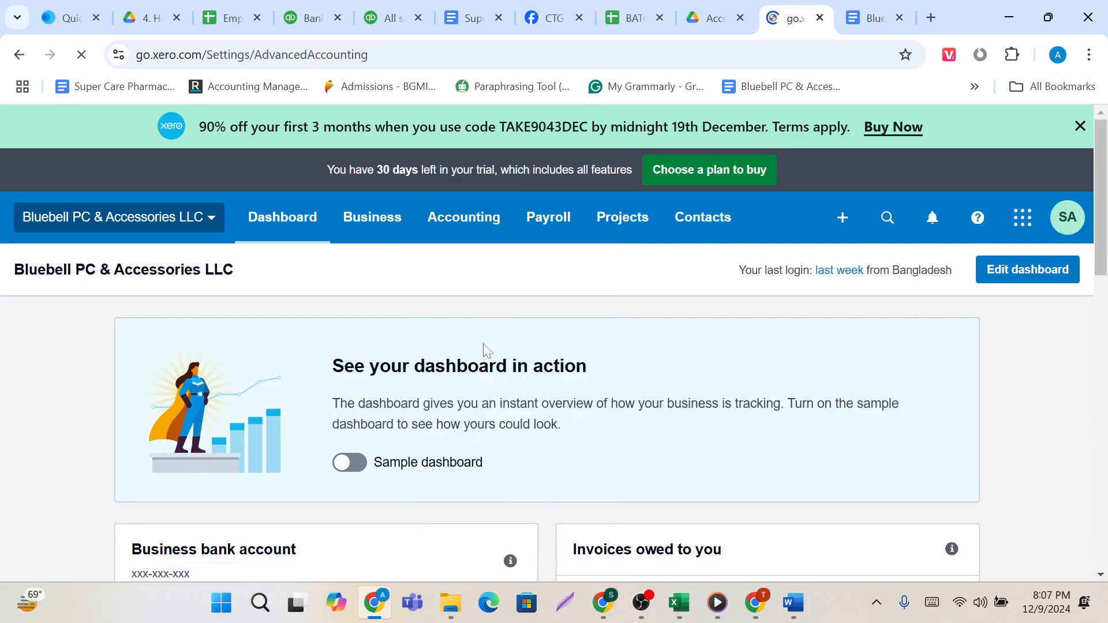
scroll(495, 447, "down", 1)
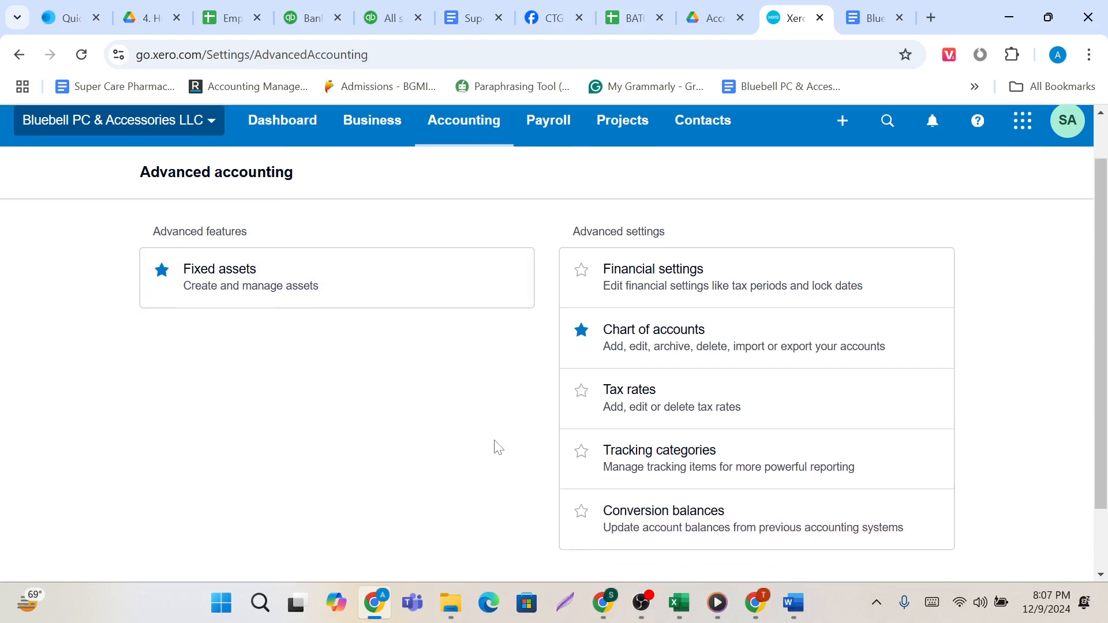
left_click(582, 396)
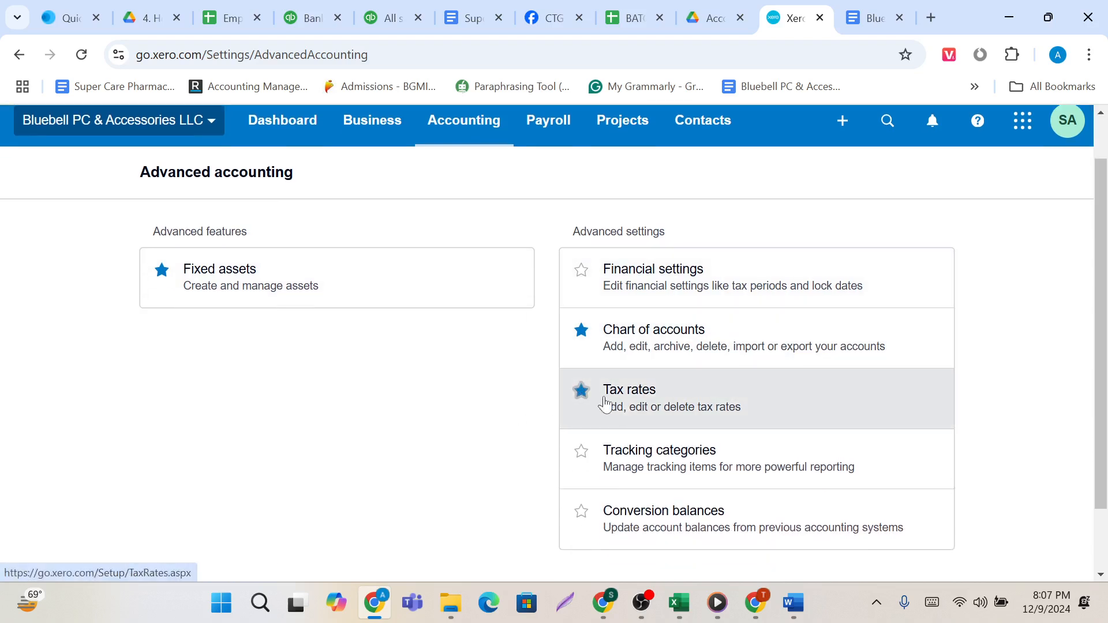
left_click(877, 603)
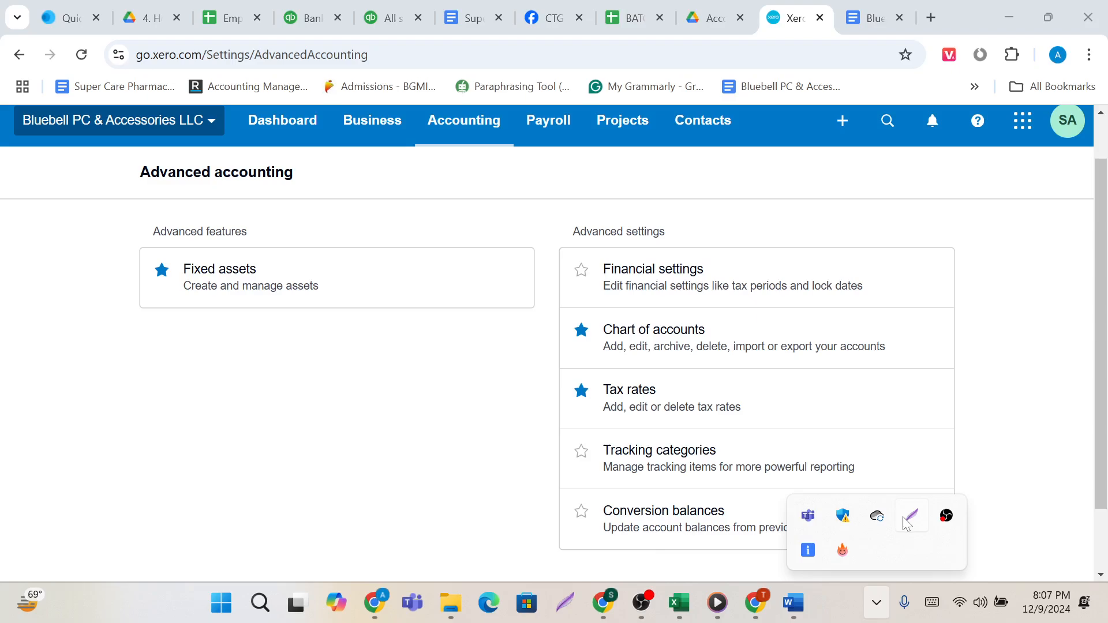
left_click(911, 515)
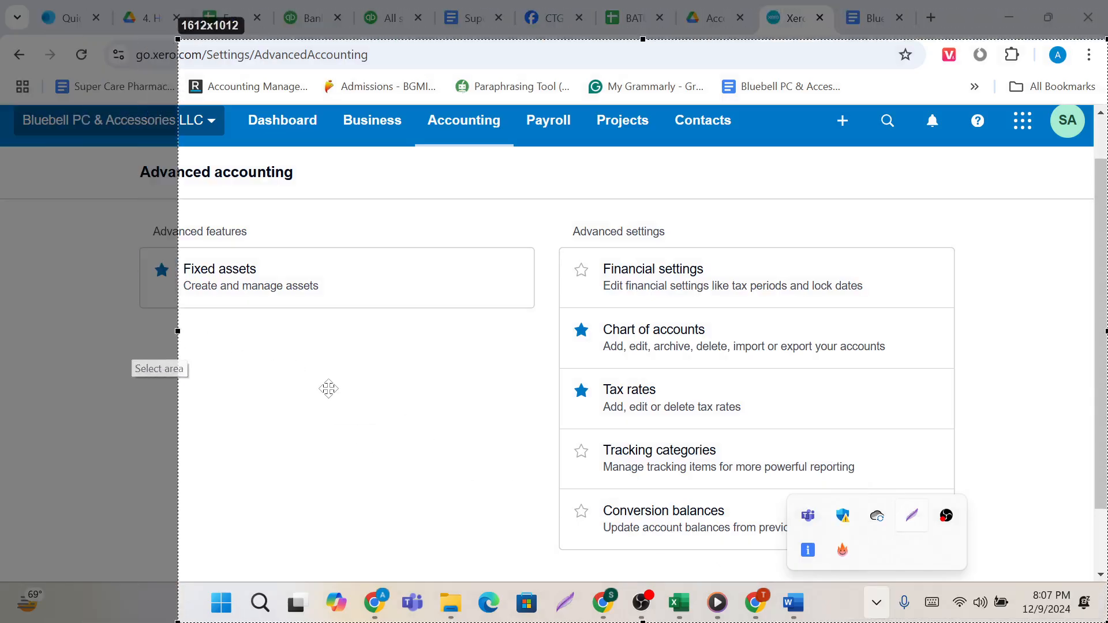
left_click_drag(329, 388, 185, 349)
left_click(40, 494)
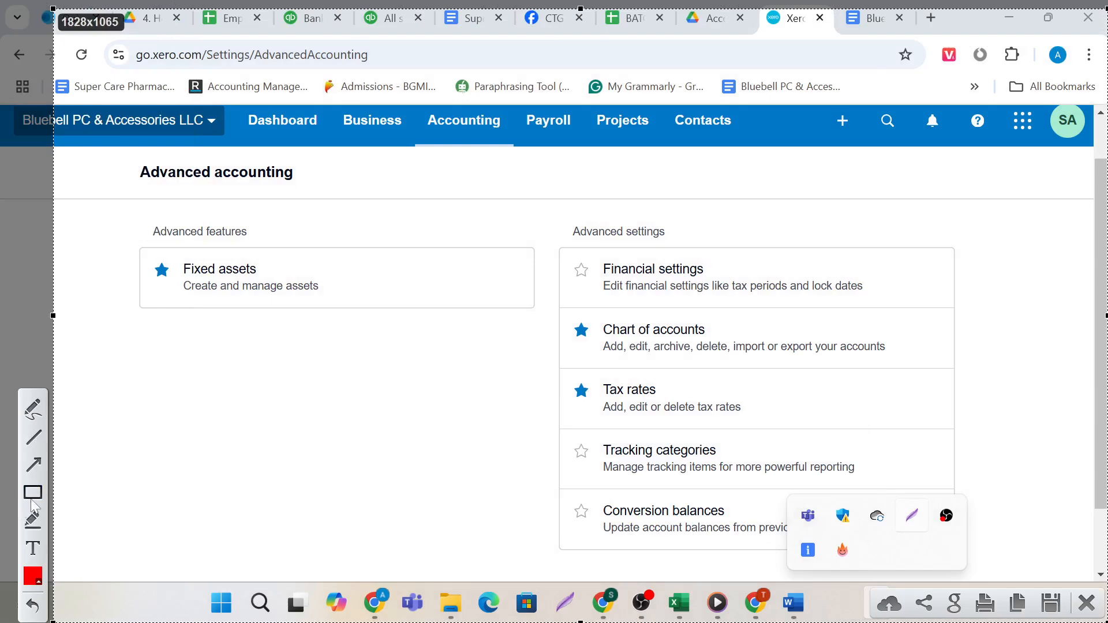
mouse_move(150, 331)
left_mouse_down()
mouse_move(173, 349)
mouse_move(165, 342)
left_mouse_up()
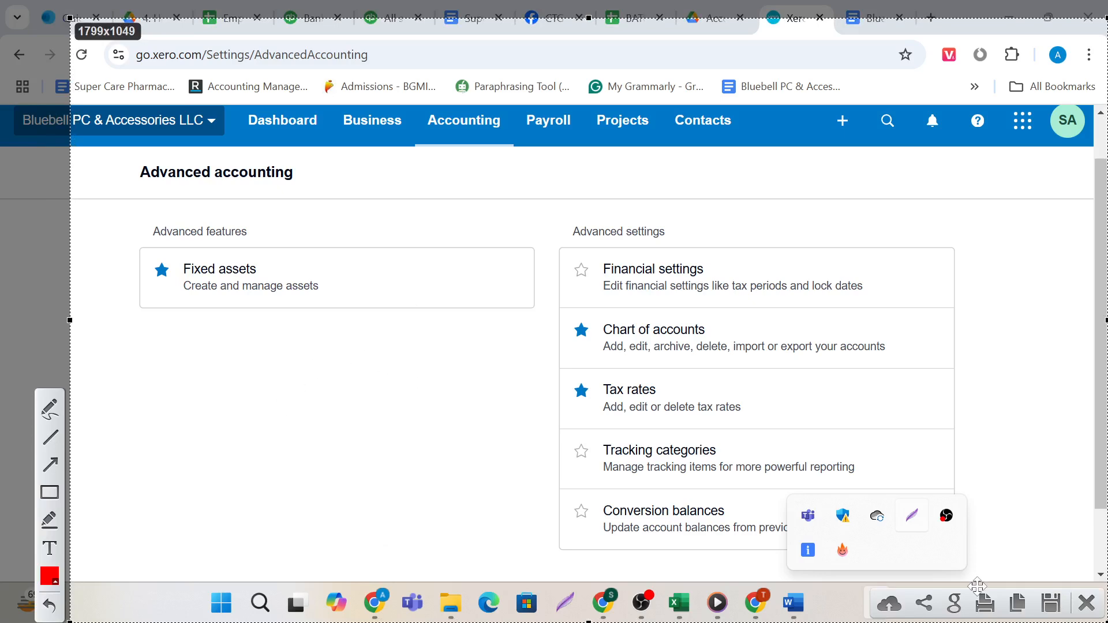
left_click(1086, 603)
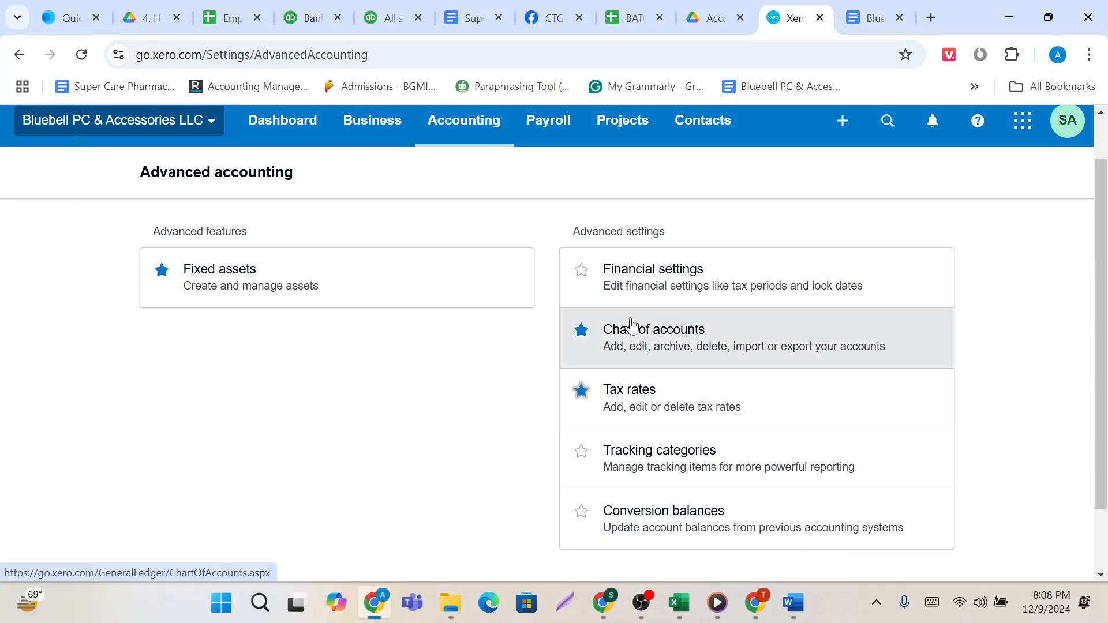
Check the Accounting entries for the Tax rates favourite under Advanced.
left_click(474, 136)
scroll(475, 347, "down", 2)
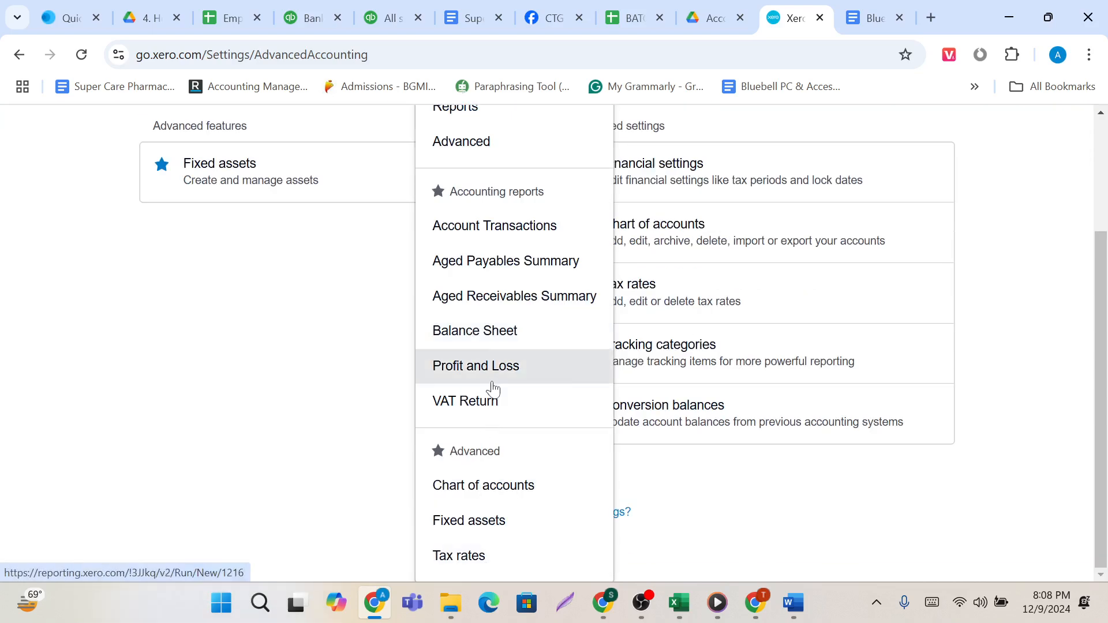
scroll(486, 389, "up", 3)
Review the Payroll entries for employee management, payroll processing and administration, and the entries offered under Projects.
left_click(552, 173)
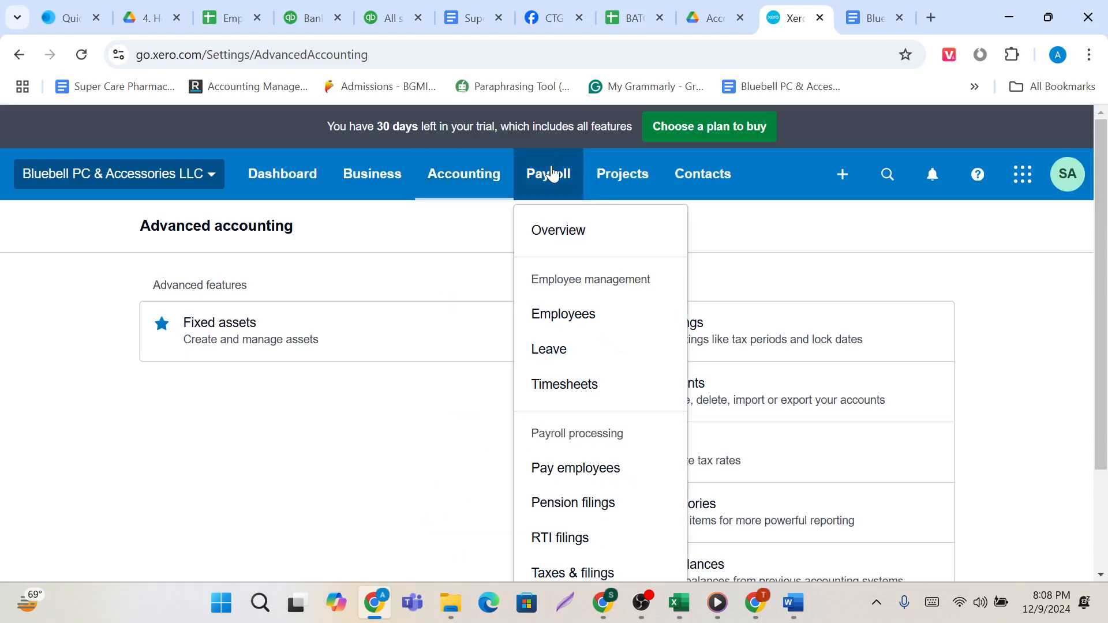
scroll(571, 251, "down", 2)
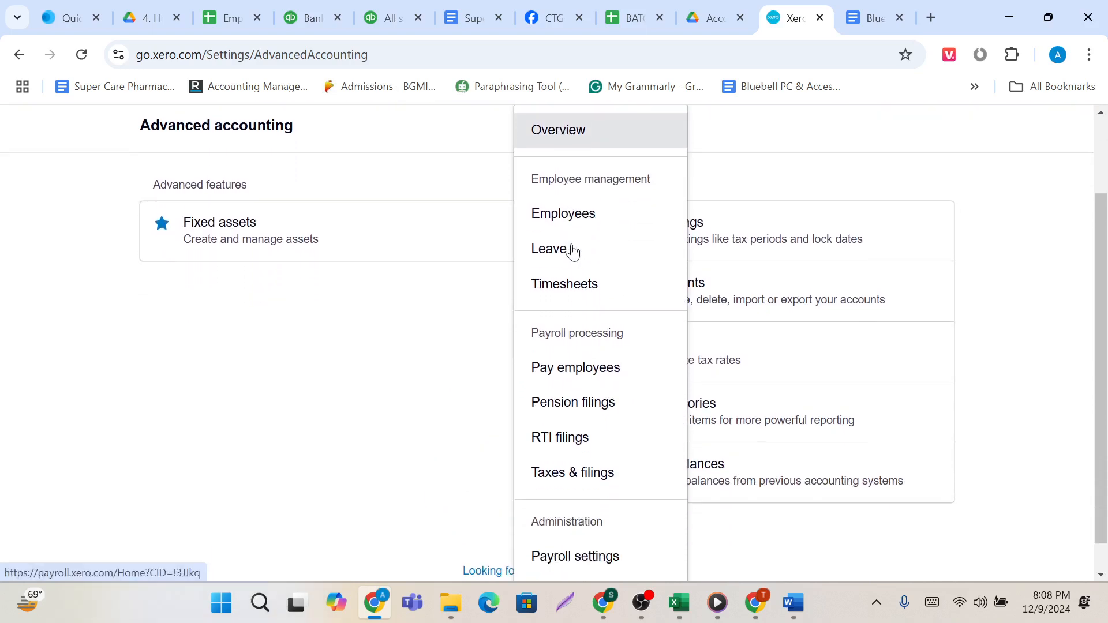
scroll(598, 398, "down", 1)
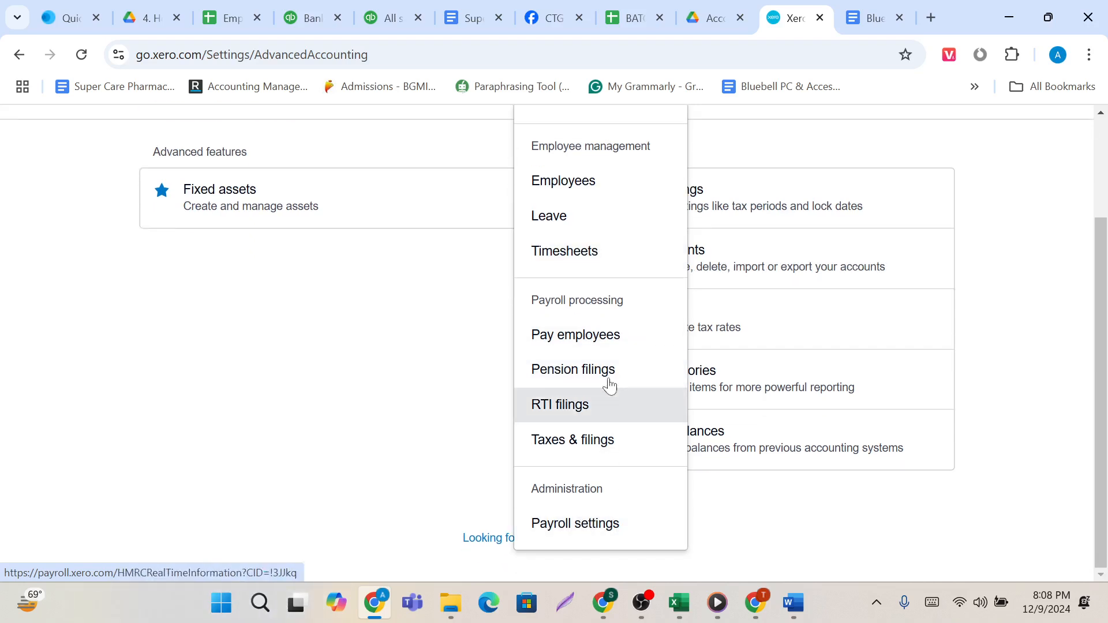
scroll(607, 383, "up", 3)
left_click(621, 181)
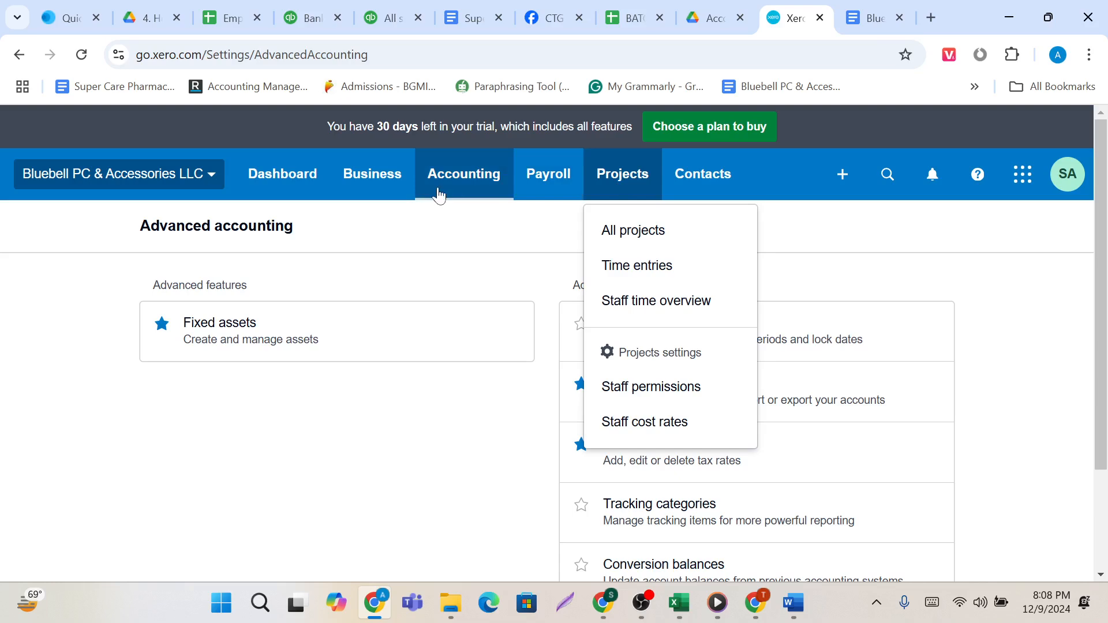
Go over the Accounting reports and advanced entries once more, and show the entries offered under Contacts.
left_click(464, 174)
scroll(495, 424, "down", 3)
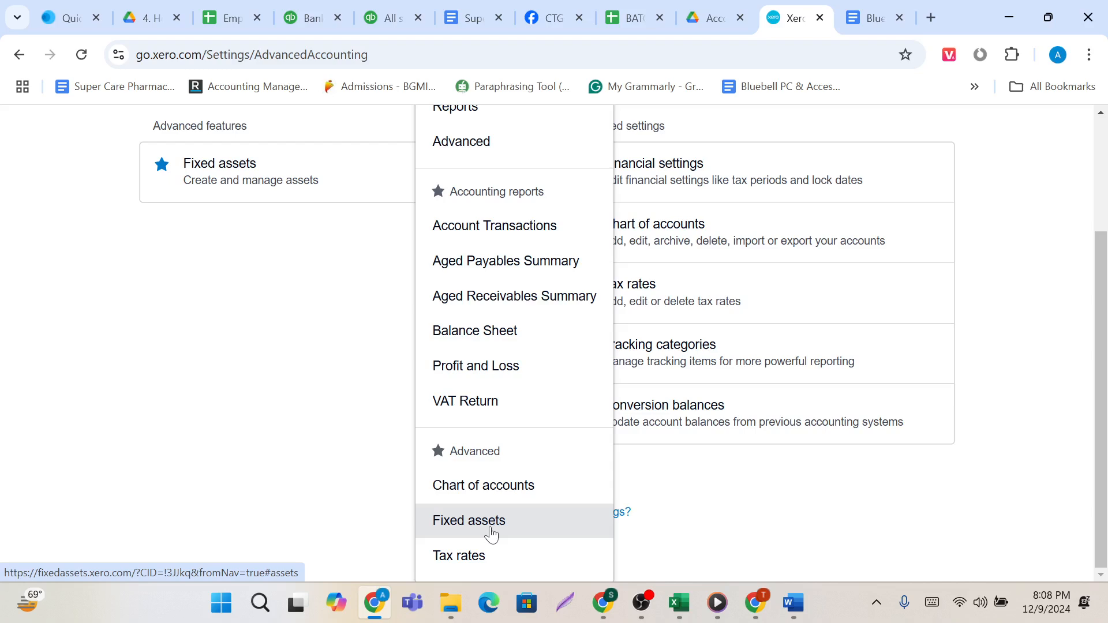
scroll(491, 535, "up", 3)
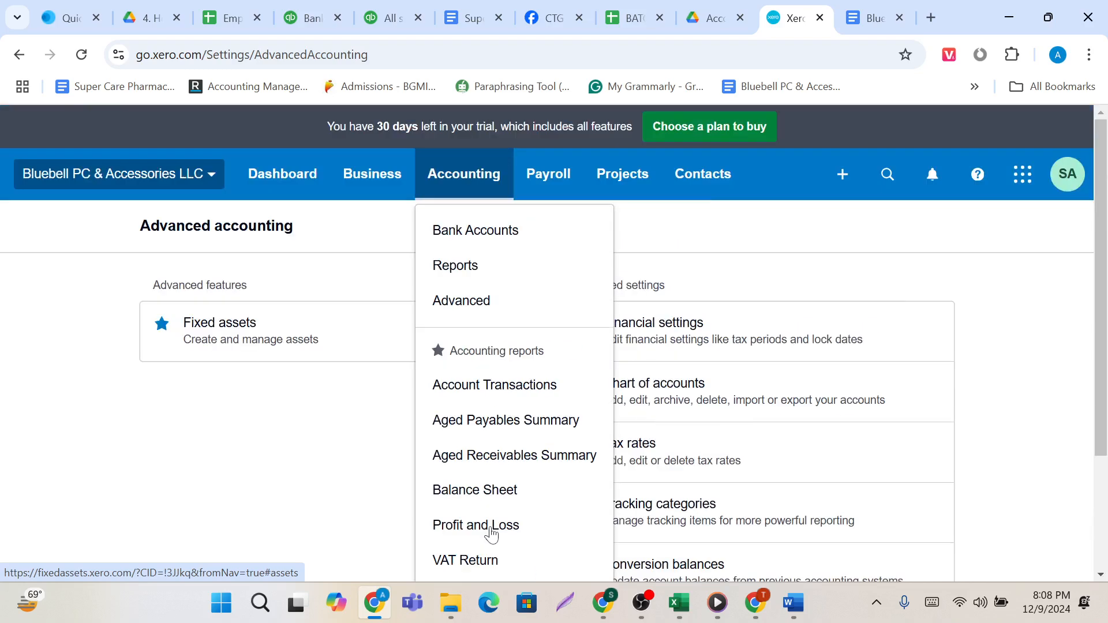
left_click(712, 185)
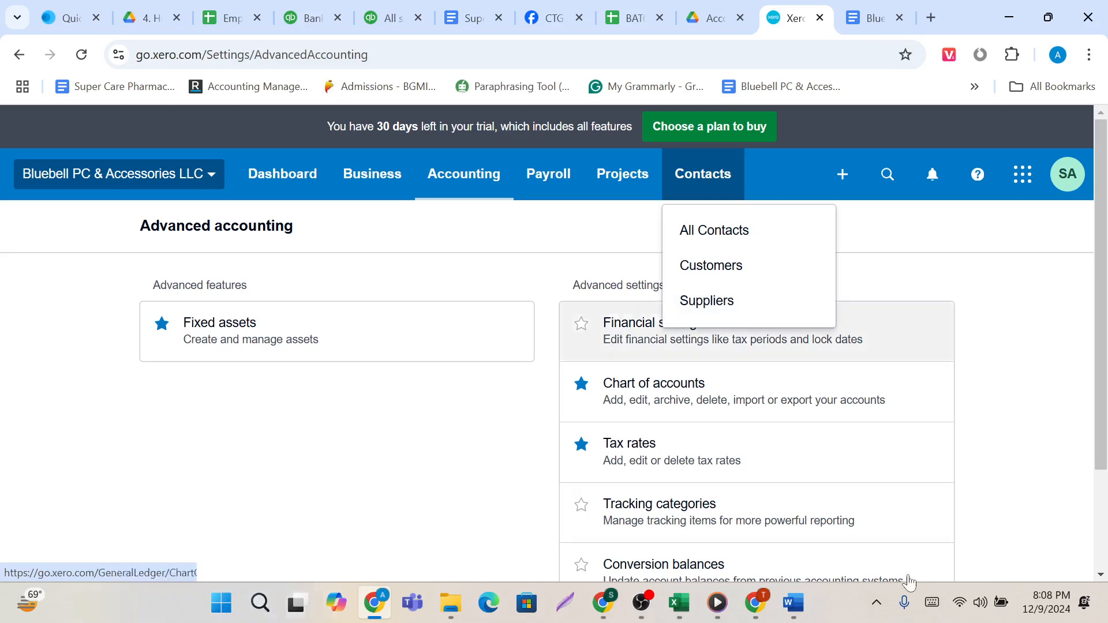
Outline All Contacts, Customers and Suppliers under Contacts with red rectangles using the screen capture tool, and close the capture.
left_click(877, 602)
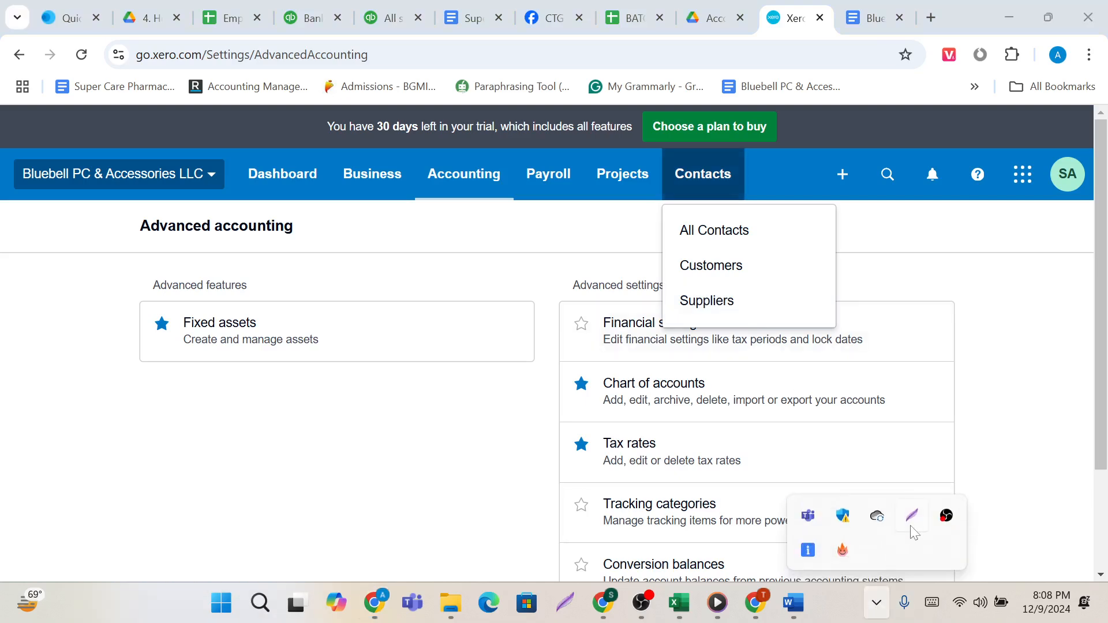
left_click(909, 525)
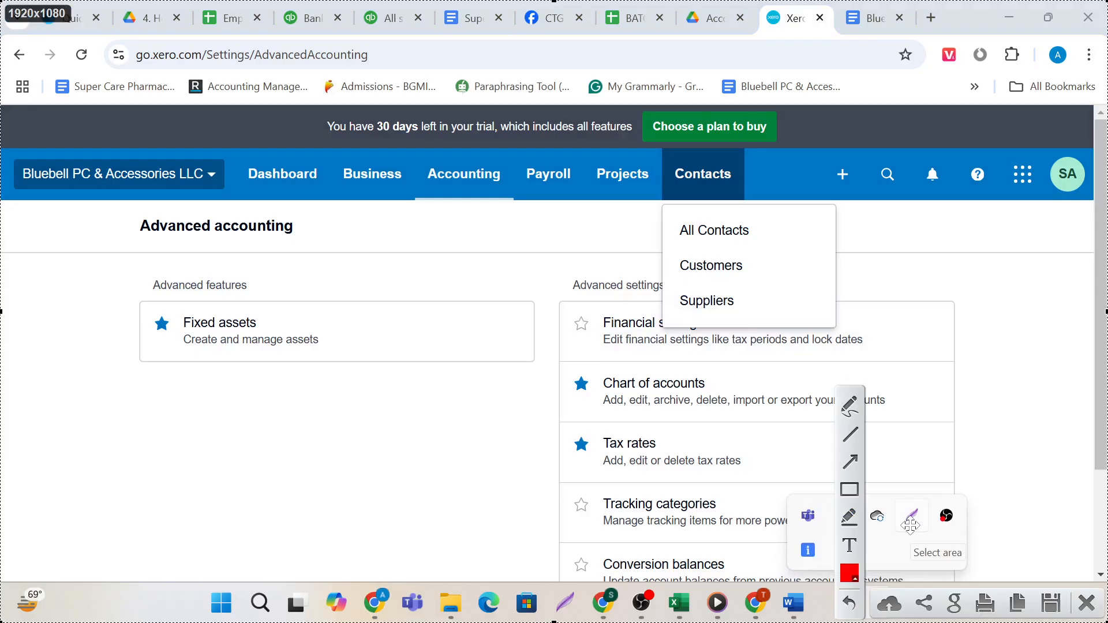
left_click(849, 489)
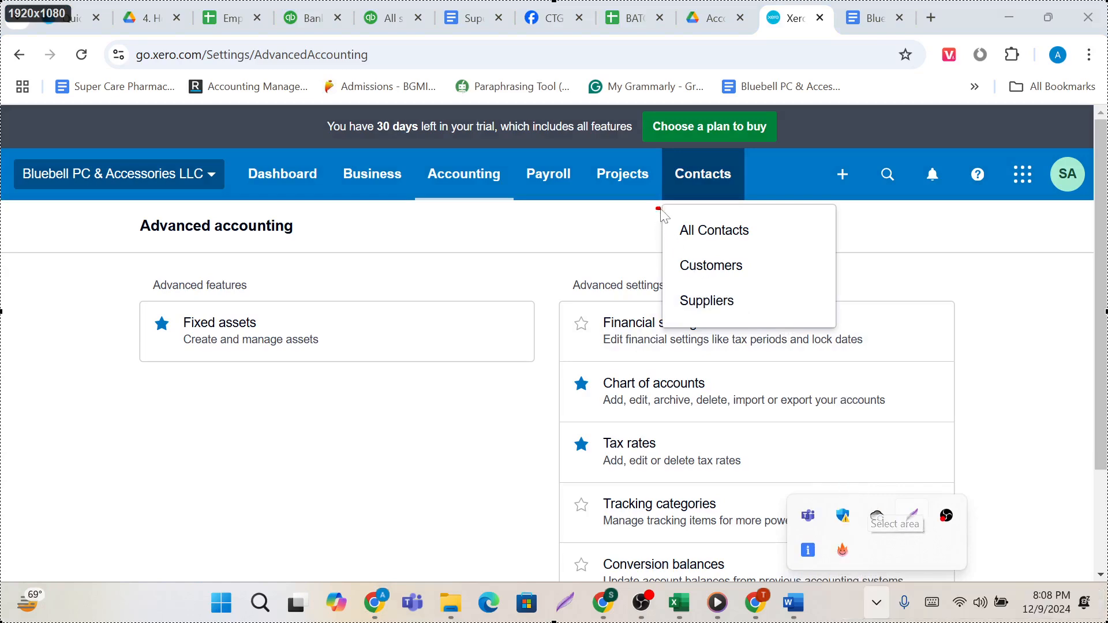
left_click_drag(656, 208, 784, 240)
left_click_drag(661, 247, 763, 281)
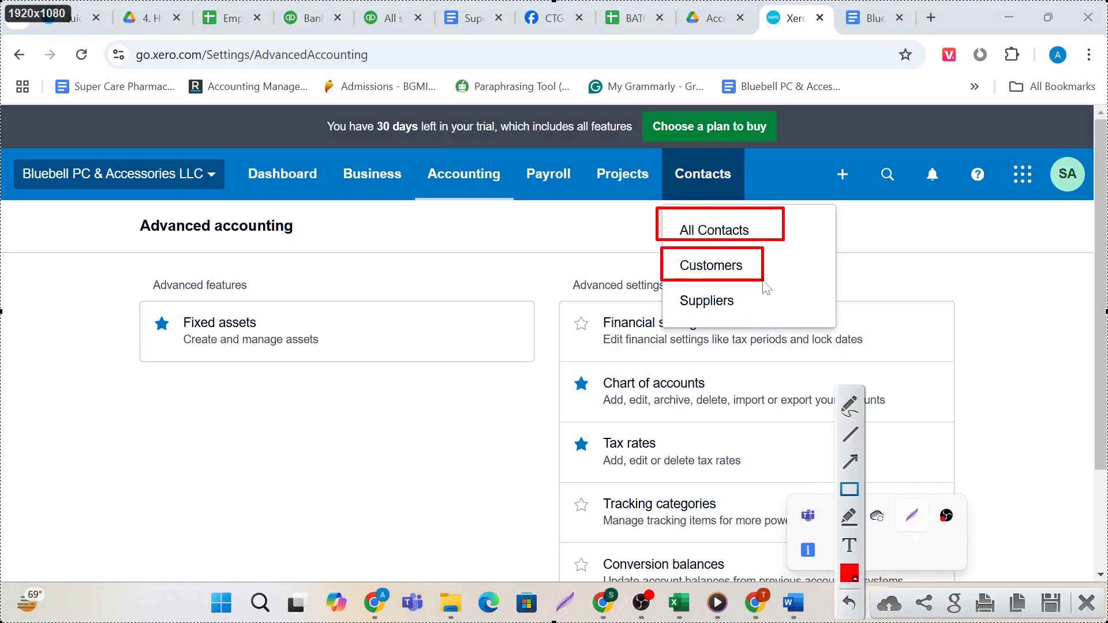
left_click_drag(660, 281, 747, 329)
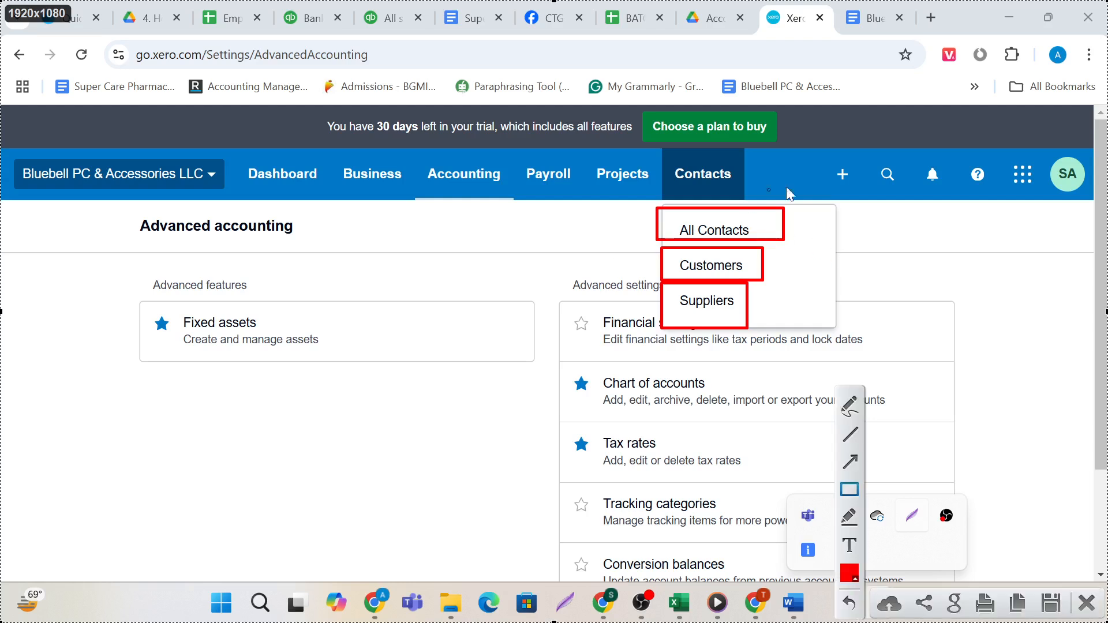
left_click(1085, 603)
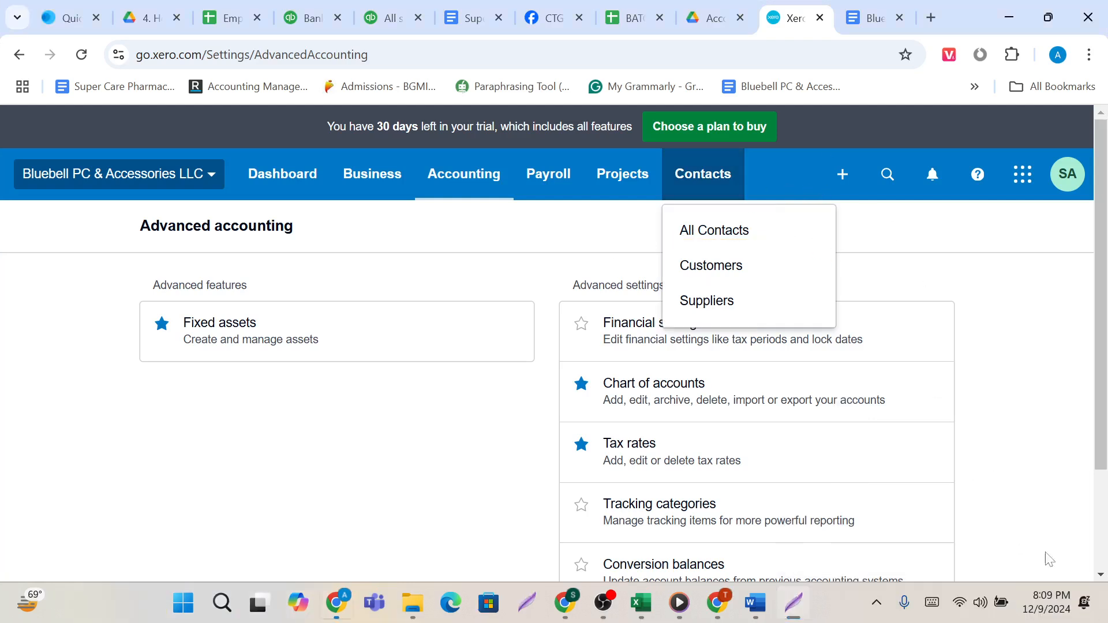
Show the Create new entries, outline Spend money, Receive money and Transfer money with red rectangles in a screen capture, and close it.
left_click(834, 175)
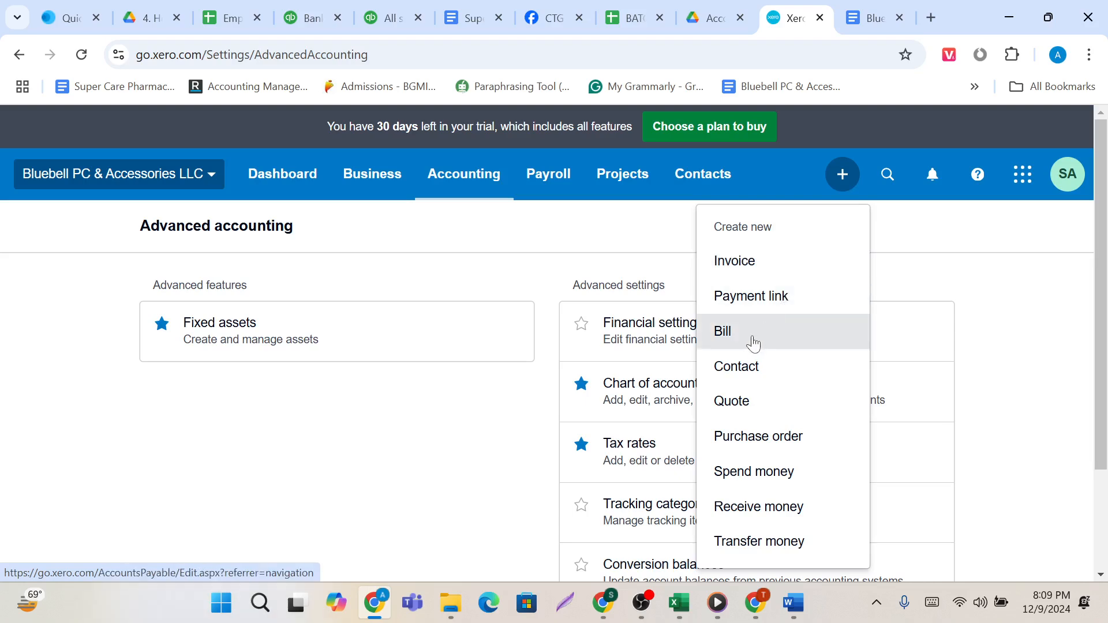
scroll(752, 365, "down", 1)
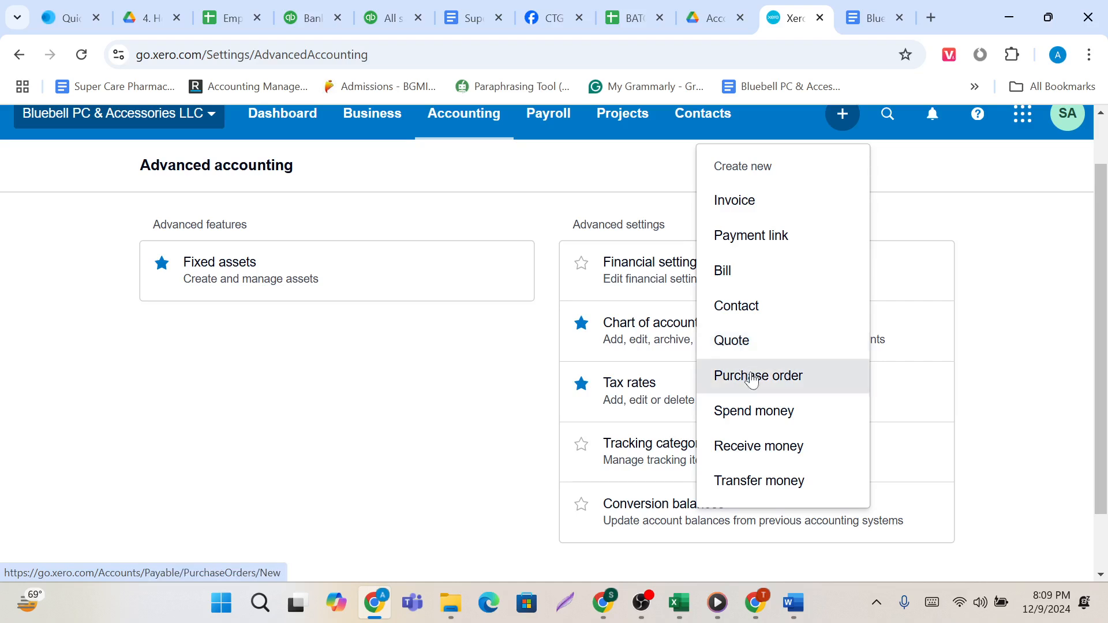
left_click(883, 603)
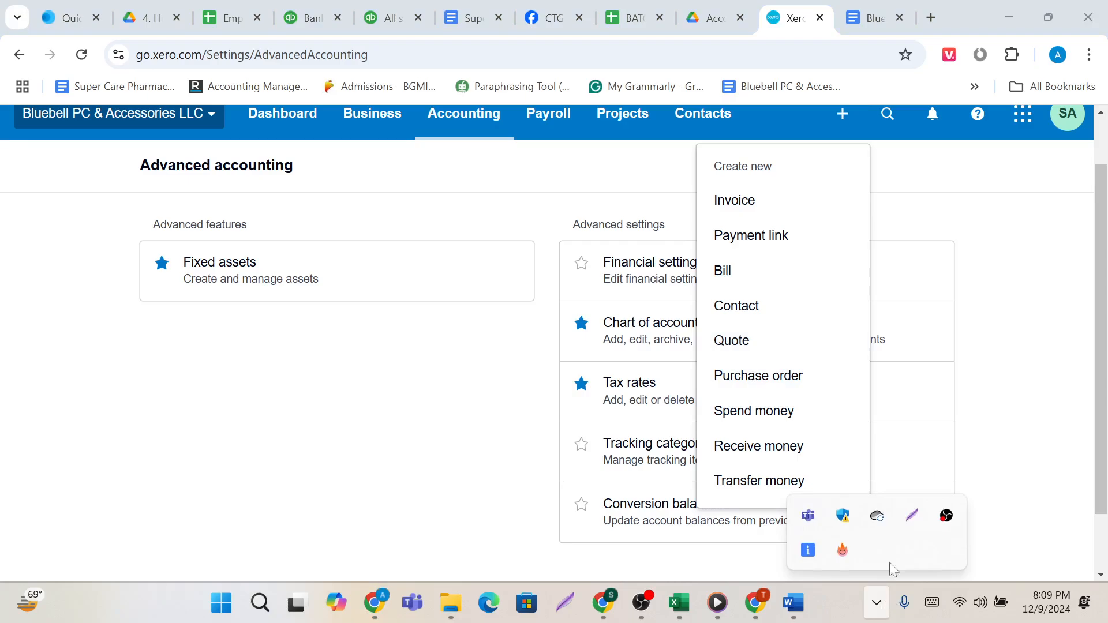
left_click(916, 518)
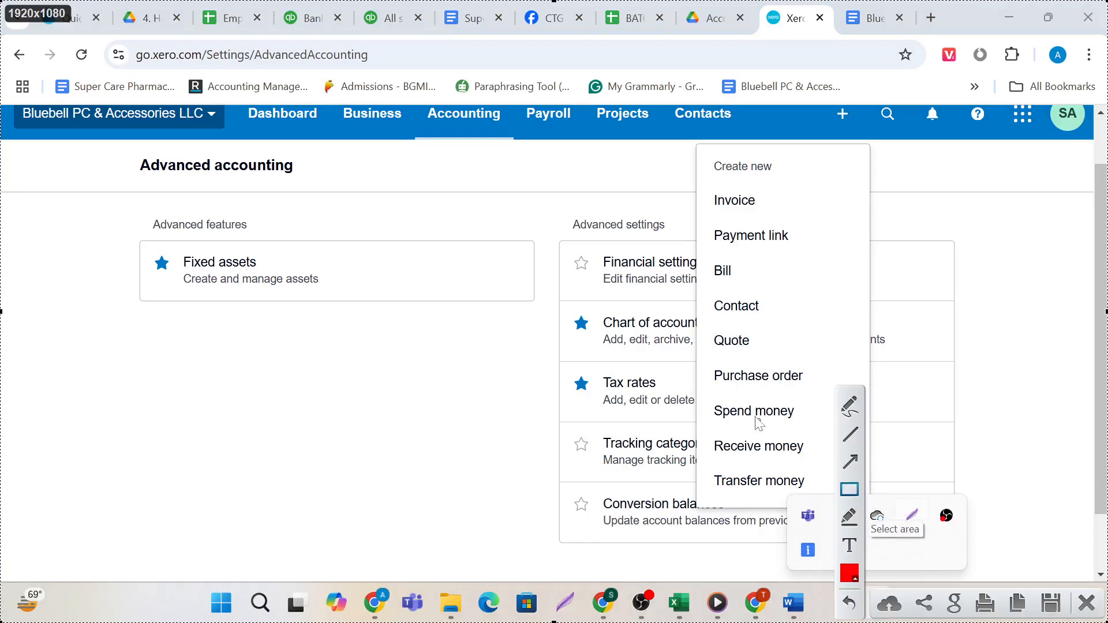
left_click_drag(704, 392, 820, 432)
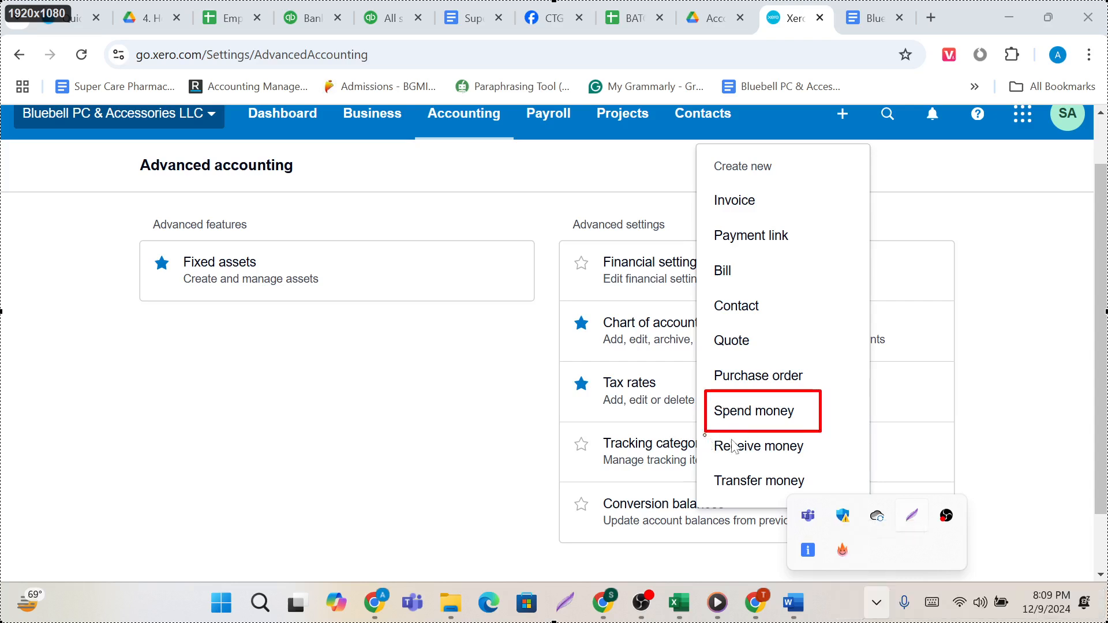
left_click_drag(731, 440, 810, 463)
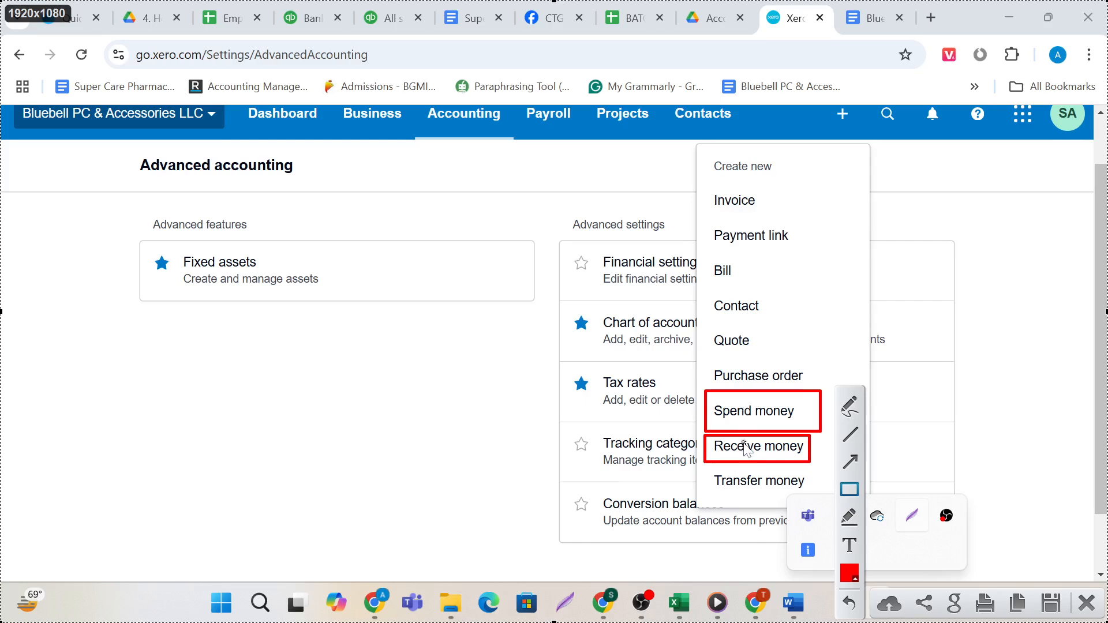
left_click_drag(698, 465, 810, 502)
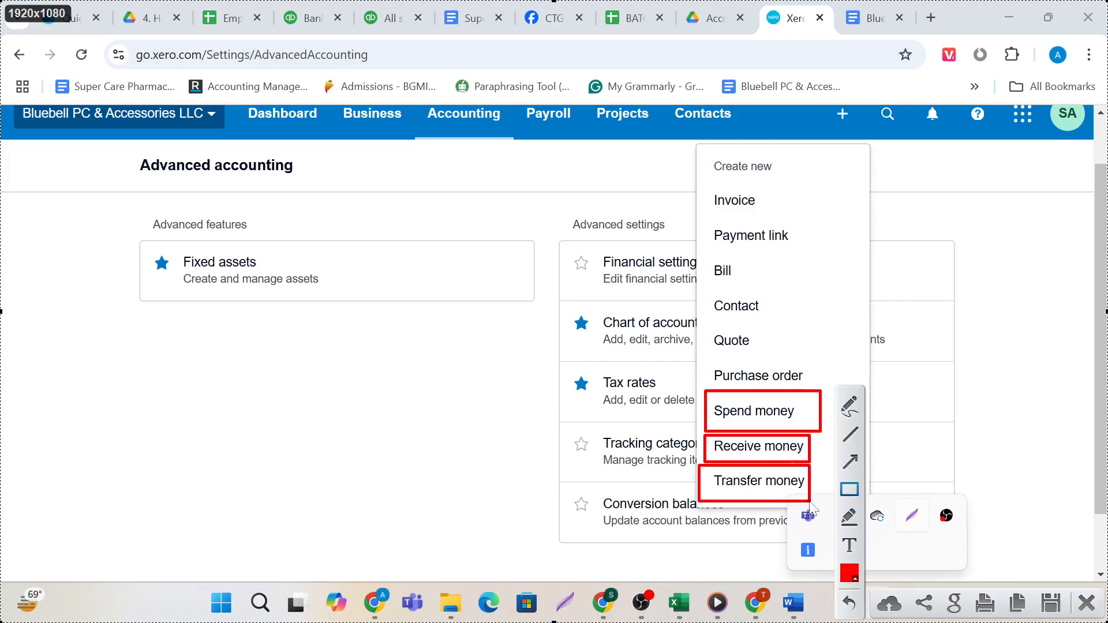
left_click(1086, 602)
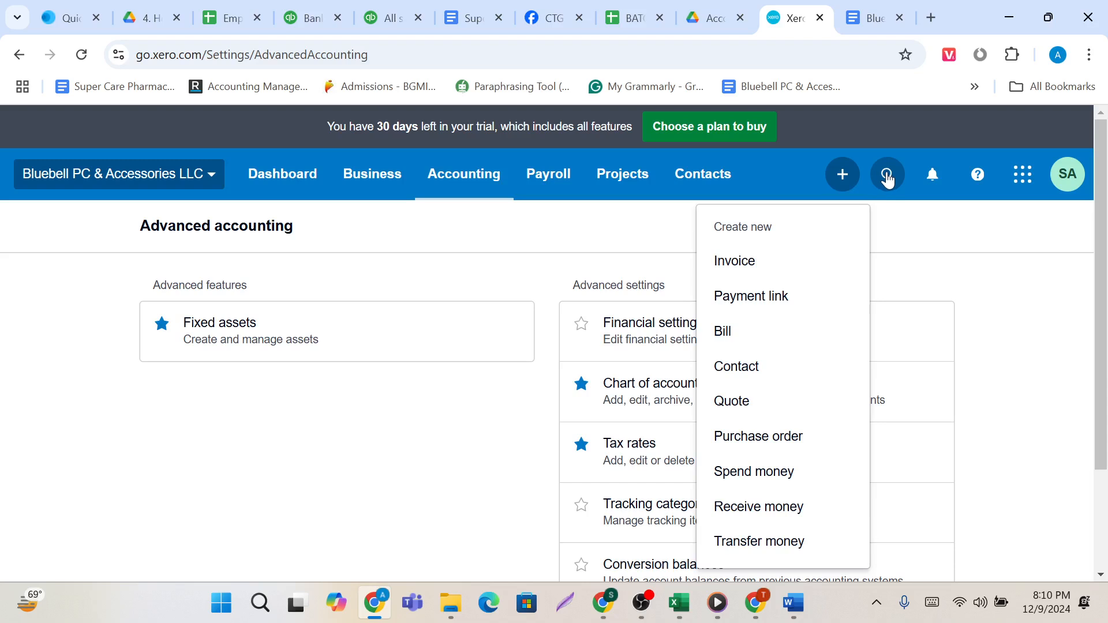
Look over the contact and transaction search, the notifications, the recommended apps and the Help window, closing each one.
left_click(887, 176)
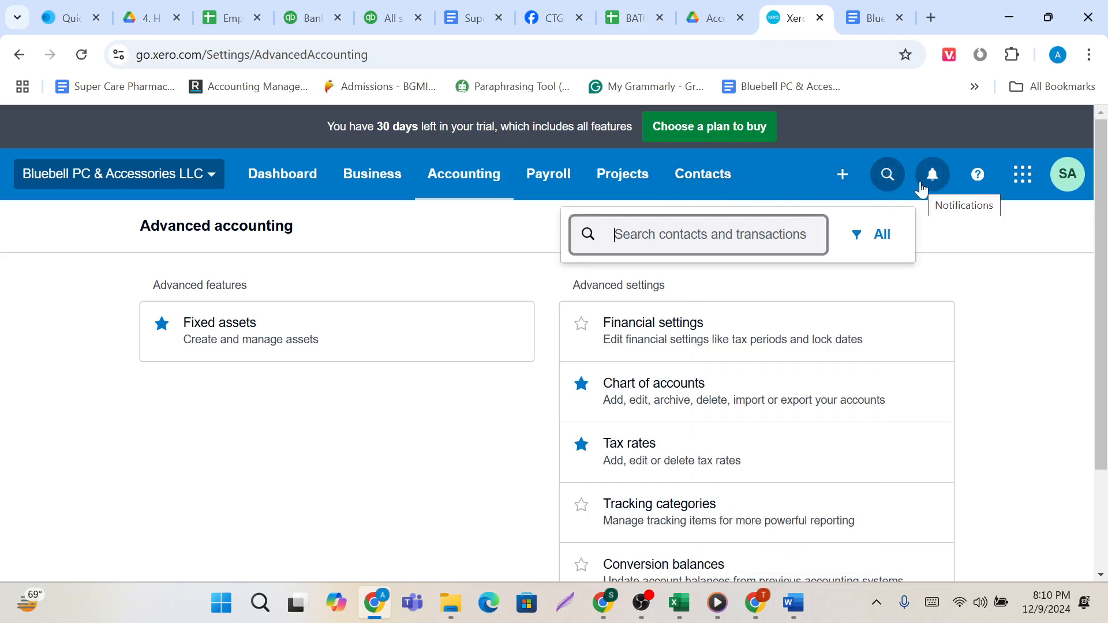
left_click(922, 187)
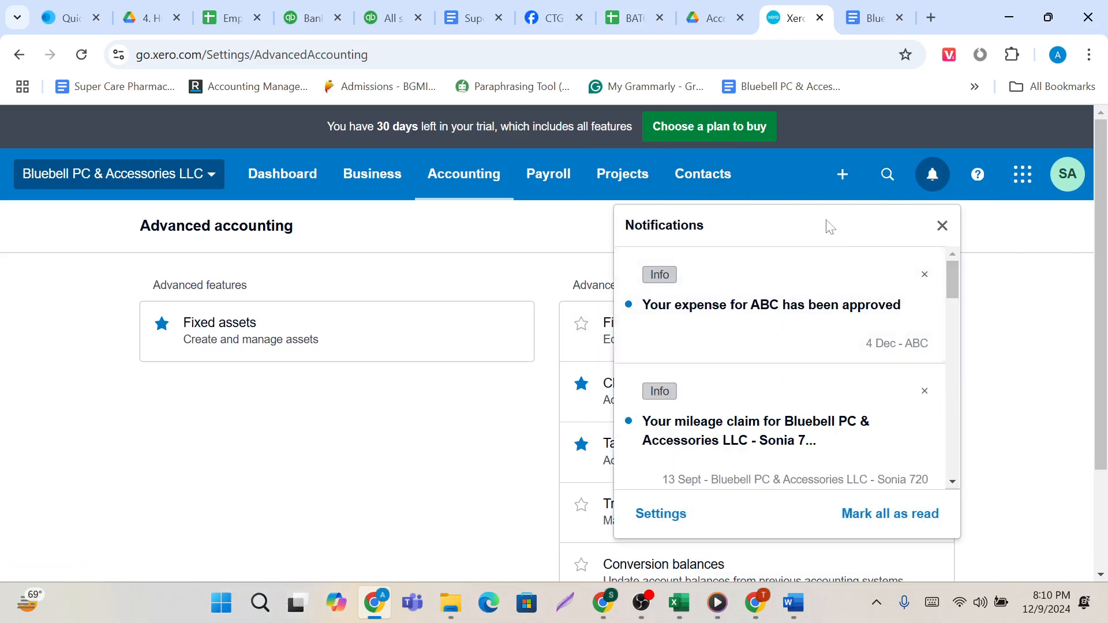
left_click(1019, 264)
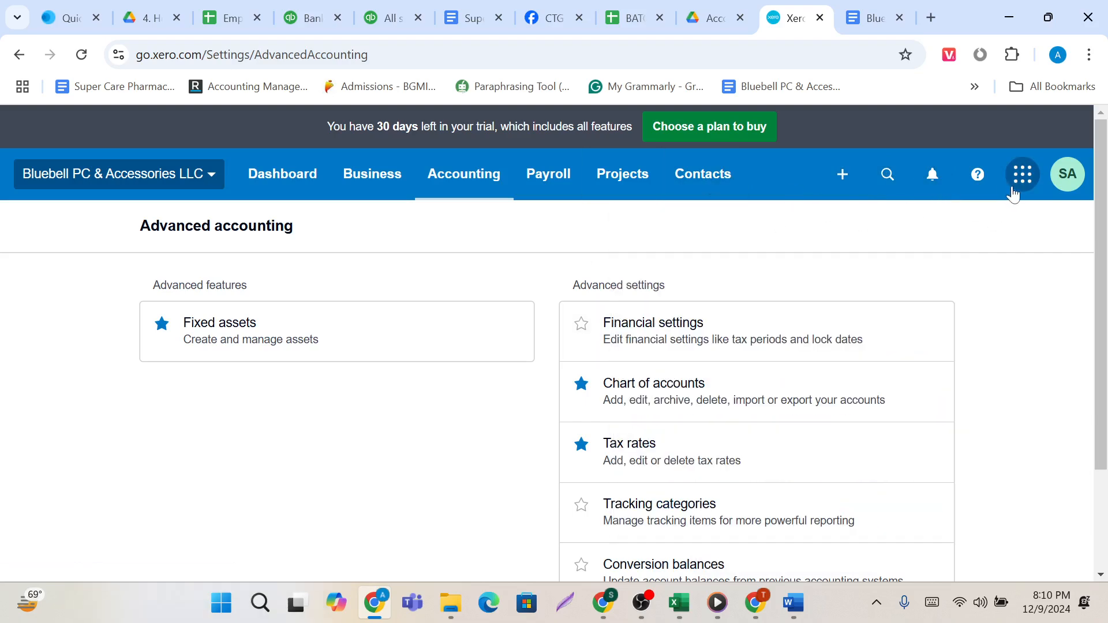
left_click(1016, 180)
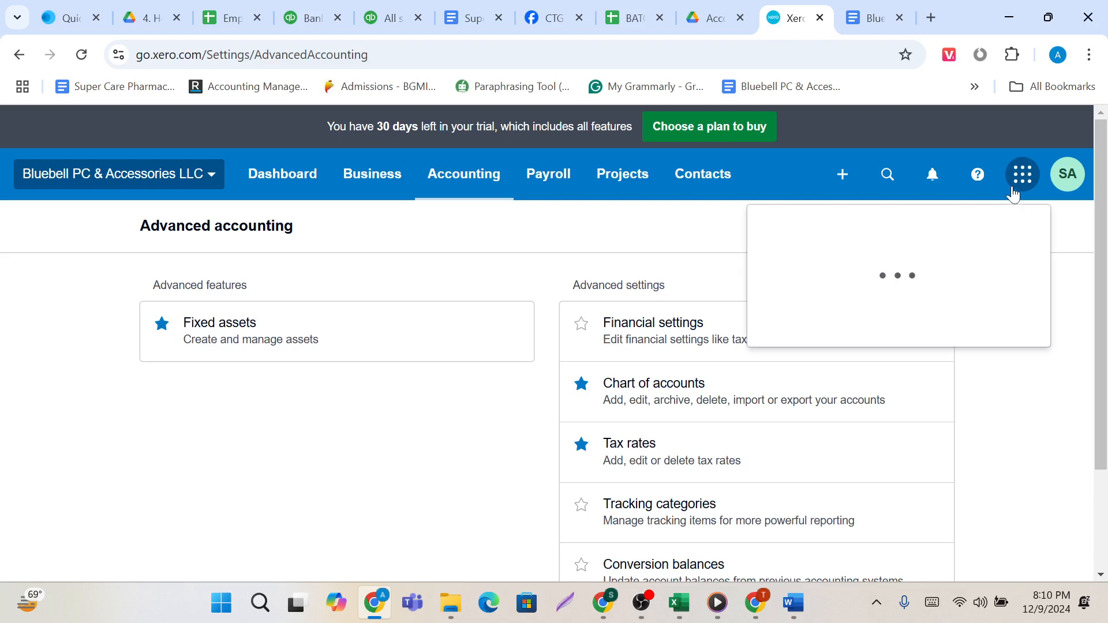
left_click(704, 248)
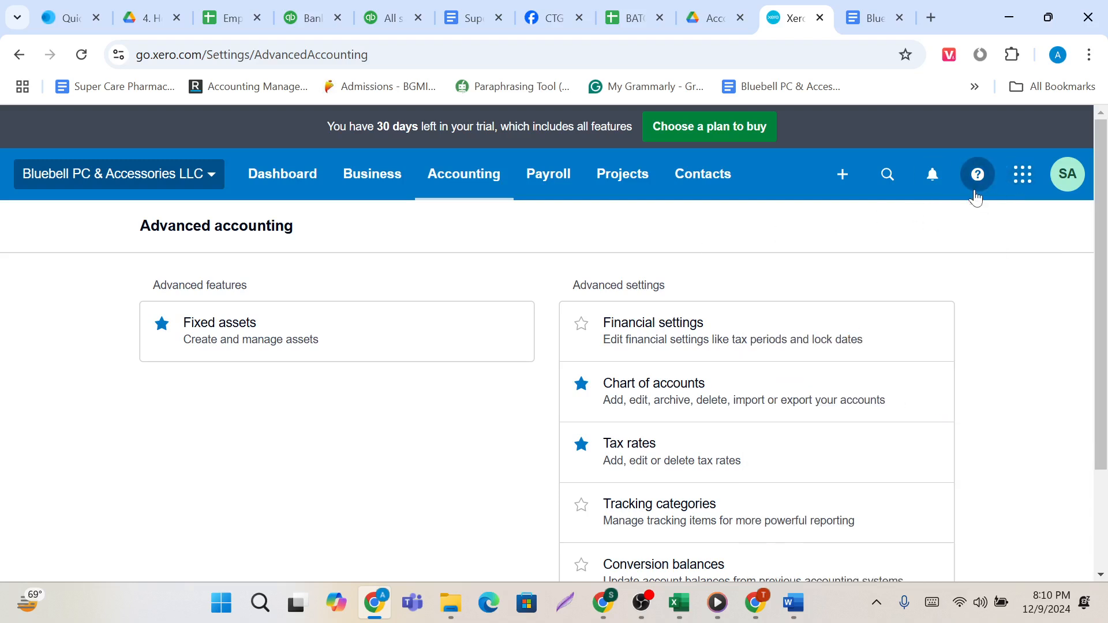
left_click(975, 192)
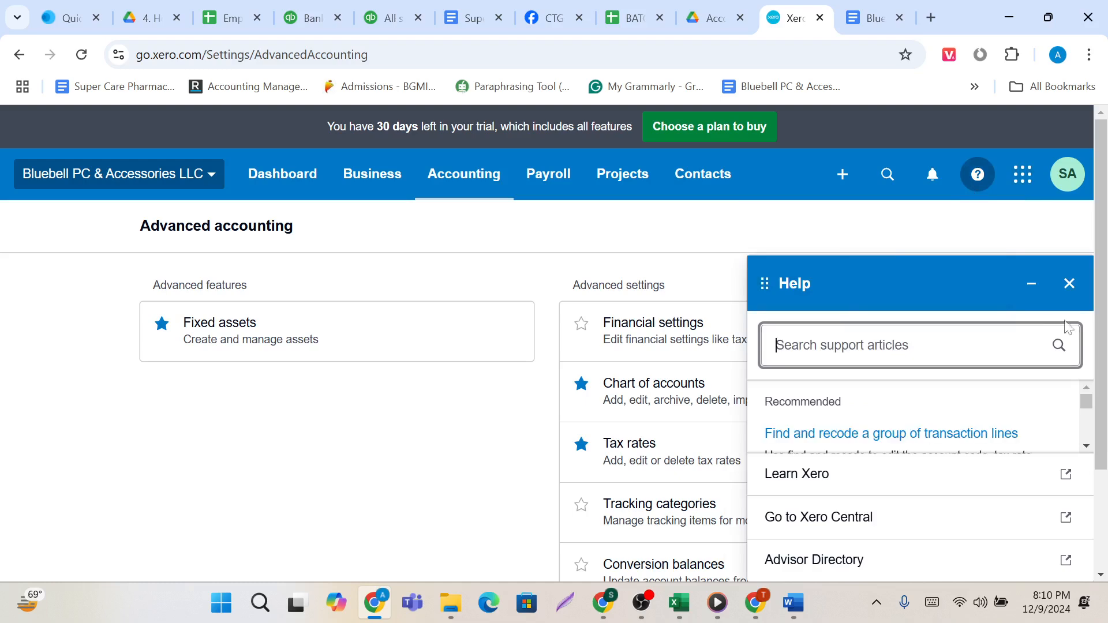
left_click(1070, 286)
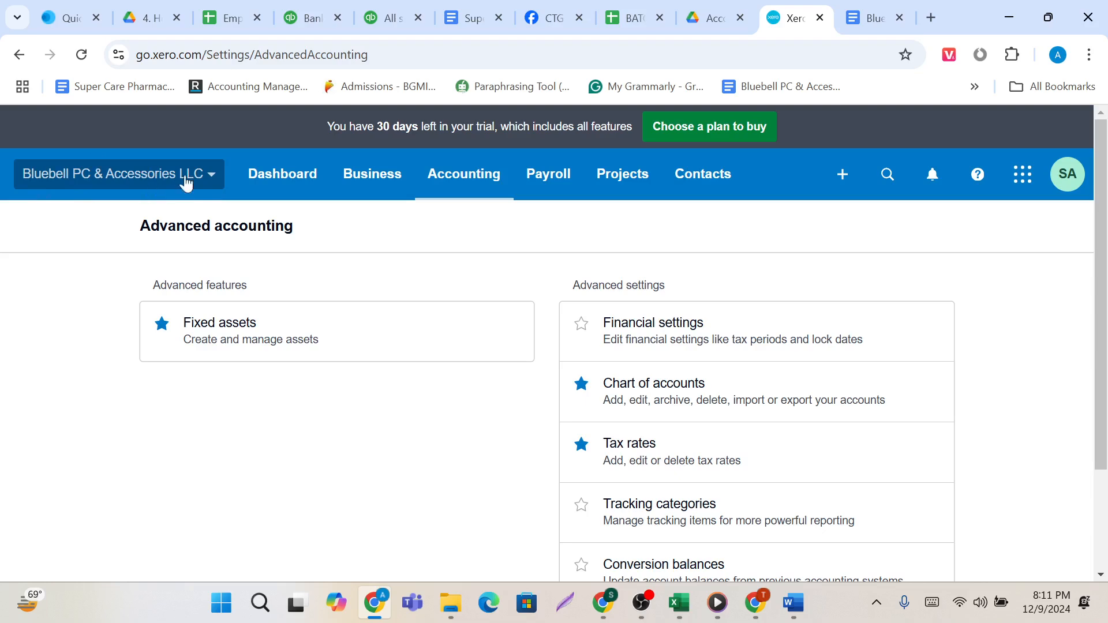
Look through the entries offered for the Bluebell PC & Accessories LLC organisation and open its Files page.
left_click(213, 183)
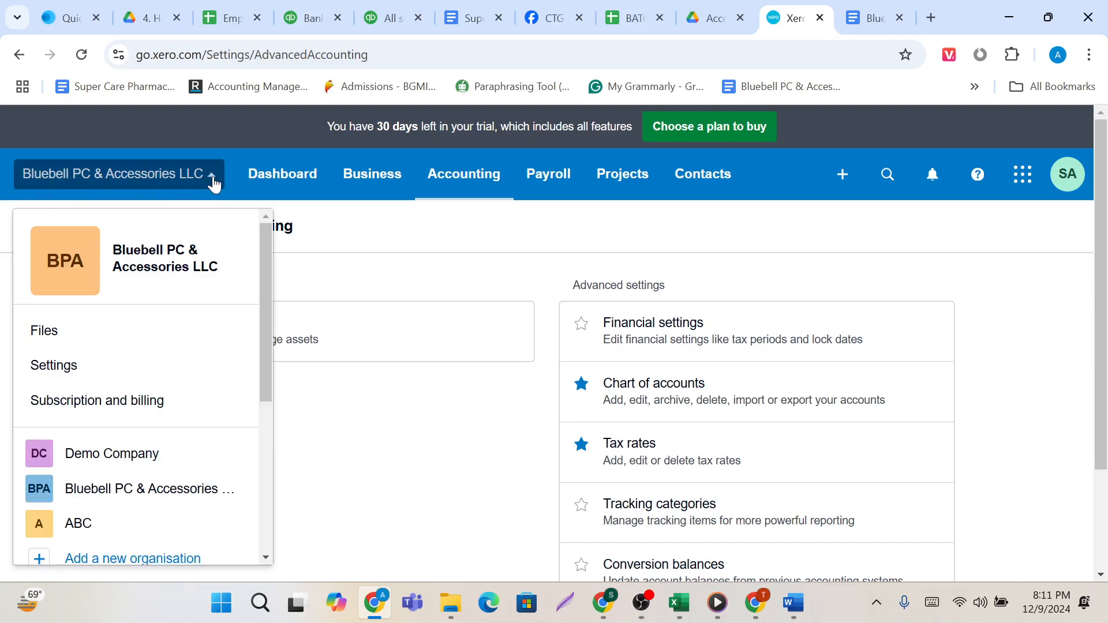
scroll(184, 398, "down", 1)
scroll(186, 417, "down", 1)
scroll(188, 420, "up", 2)
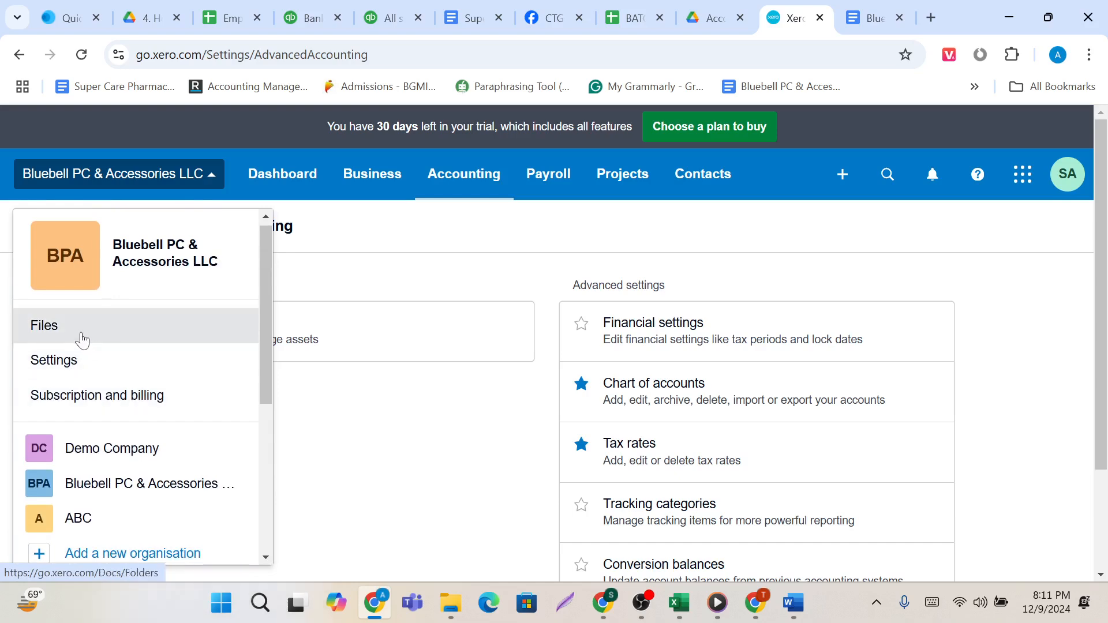
left_click(82, 340)
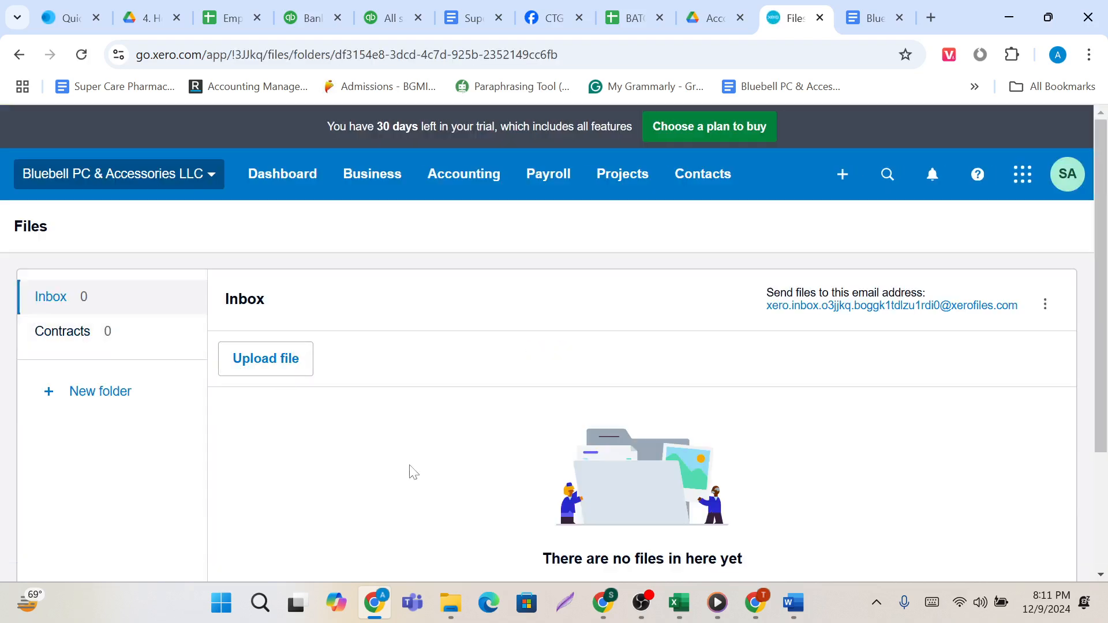
Create a new folder named Invoice in Files, and dismiss the file upload selection without choosing a file.
scroll(413, 470, "down", 1)
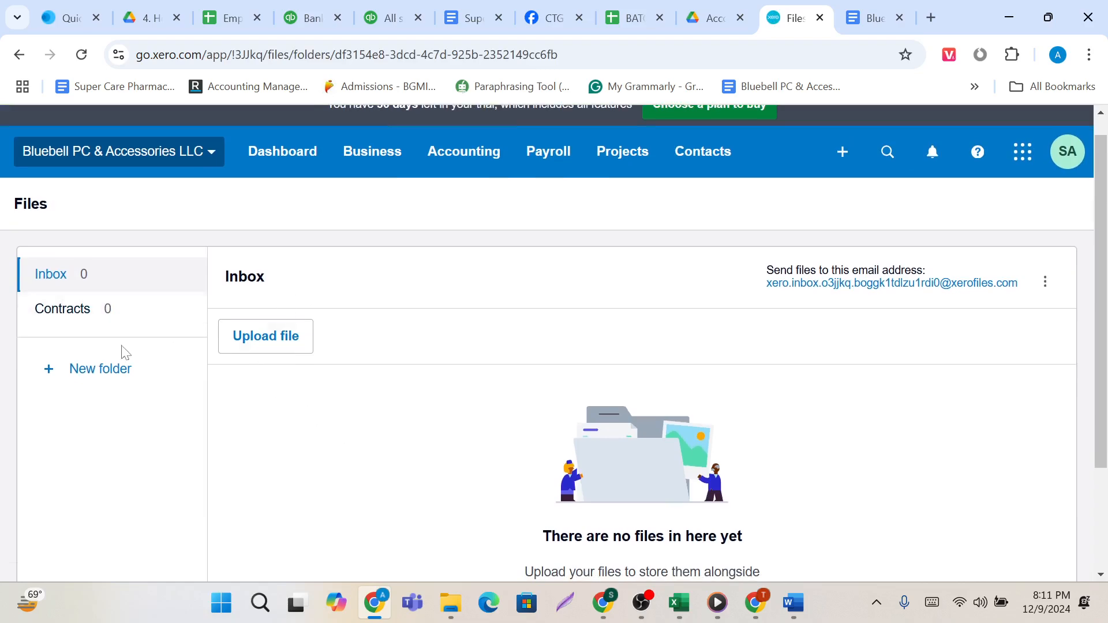
left_click(119, 384)
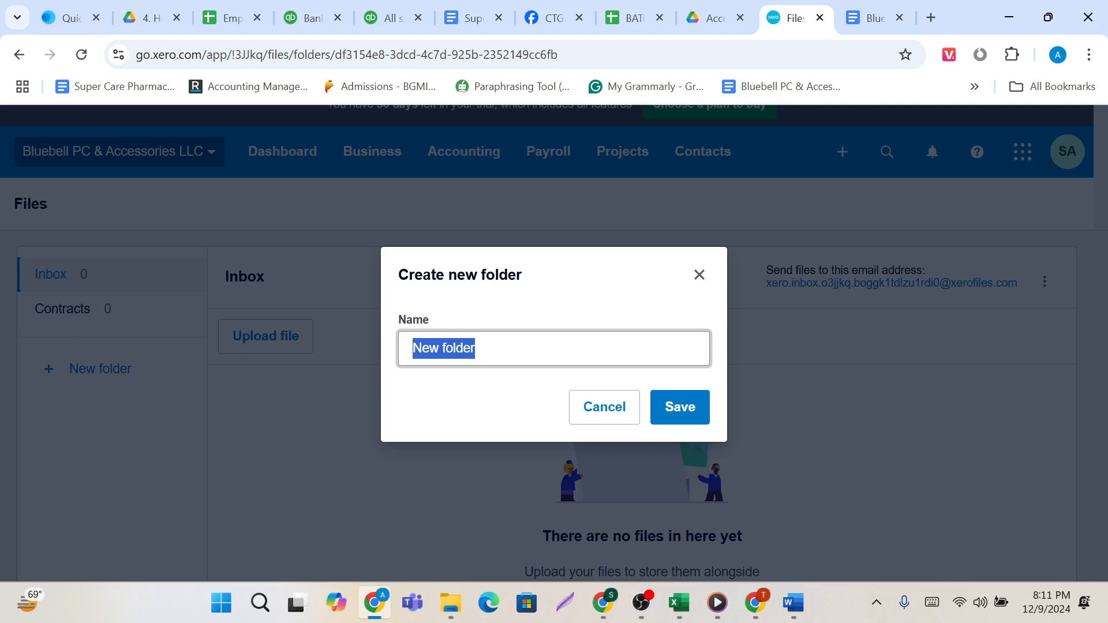
key("BackSpace")
type("Invoice")
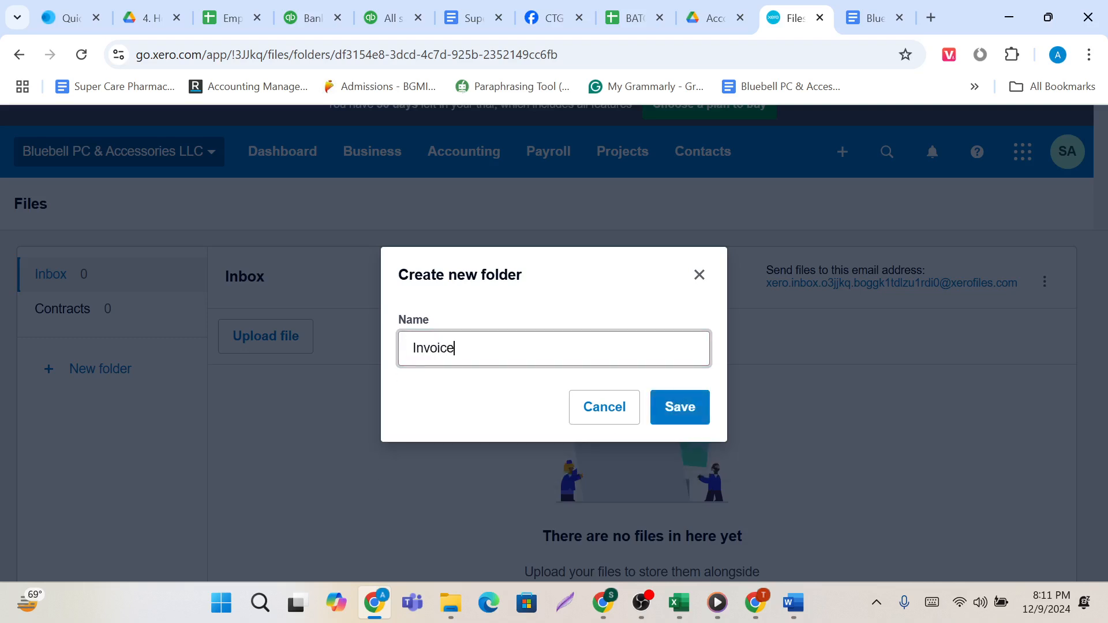
left_click(681, 413)
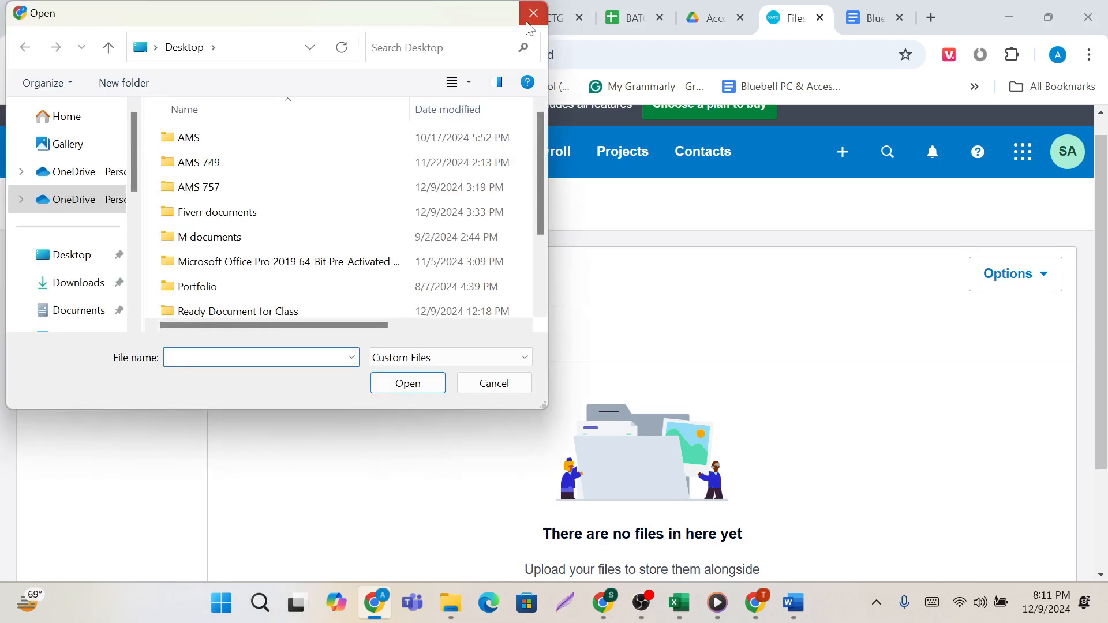
left_click(528, 18)
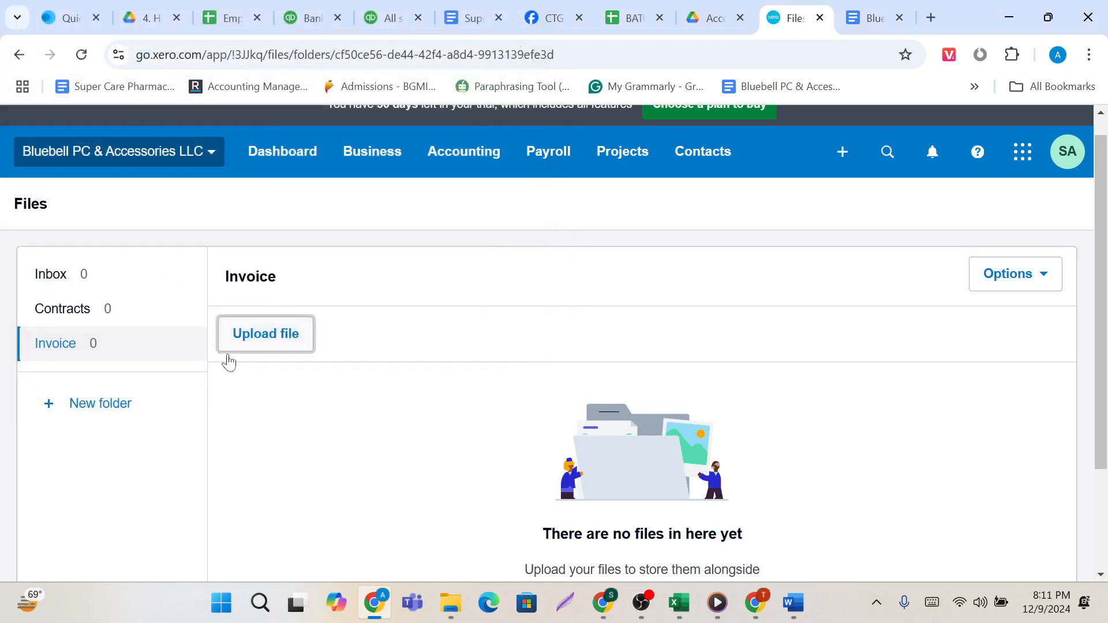
Create another folder named Bank Statement in Files.
left_click(116, 420)
key("End")
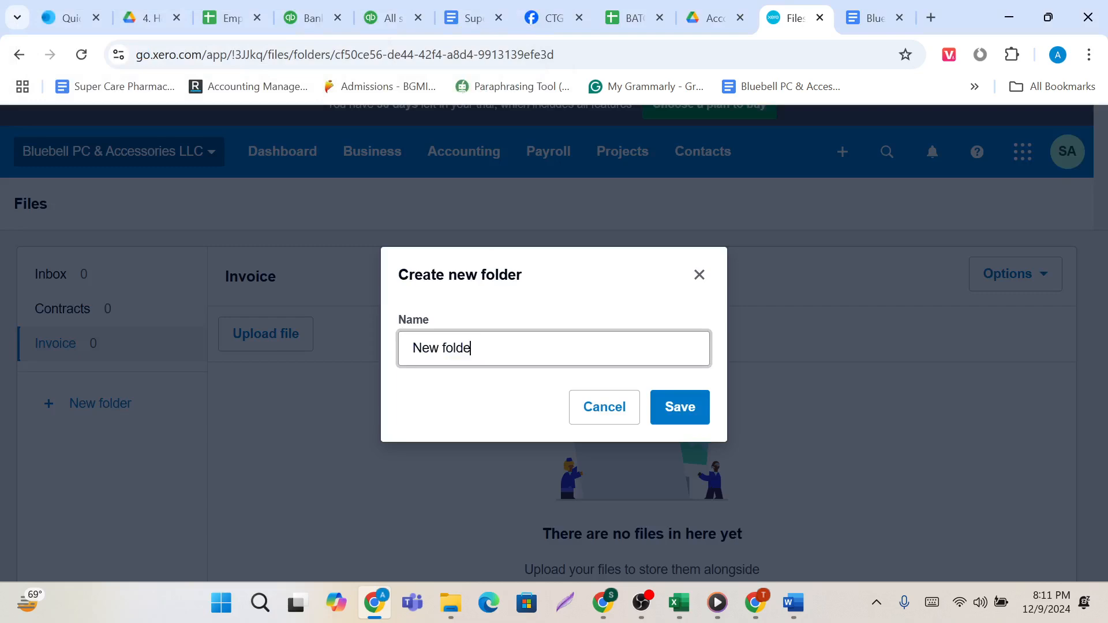
key("BackSpace")
key("BackSpace")
key("BackSpace")
key("BackSpace")
key("BackSpace")
key("BackSpace")
key("BackSpace")
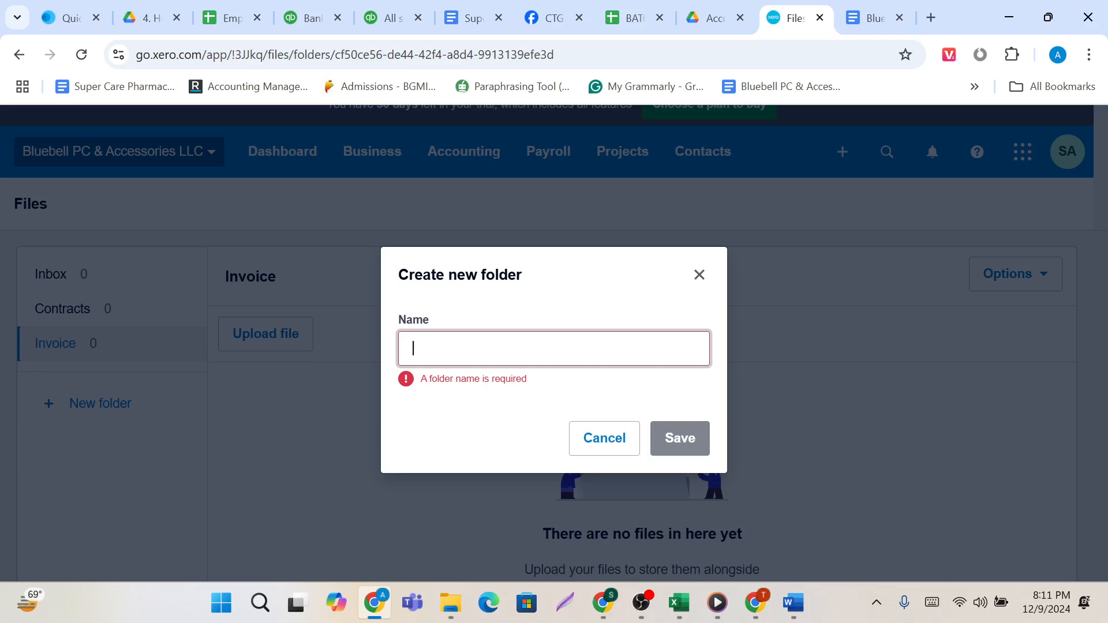
type("Bank Statement")
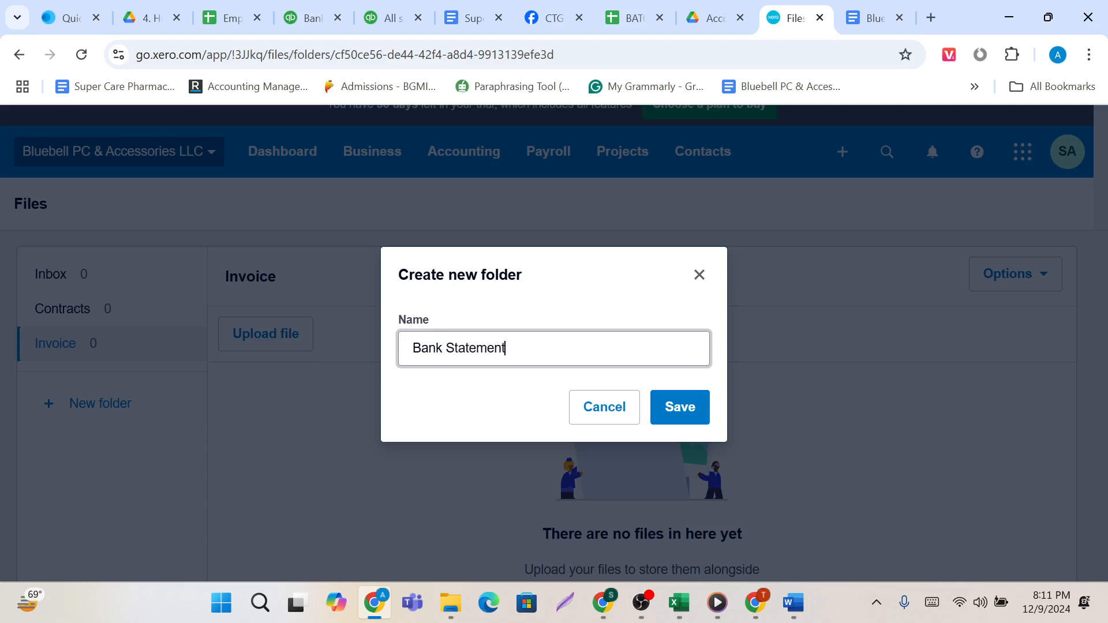
left_click(682, 412)
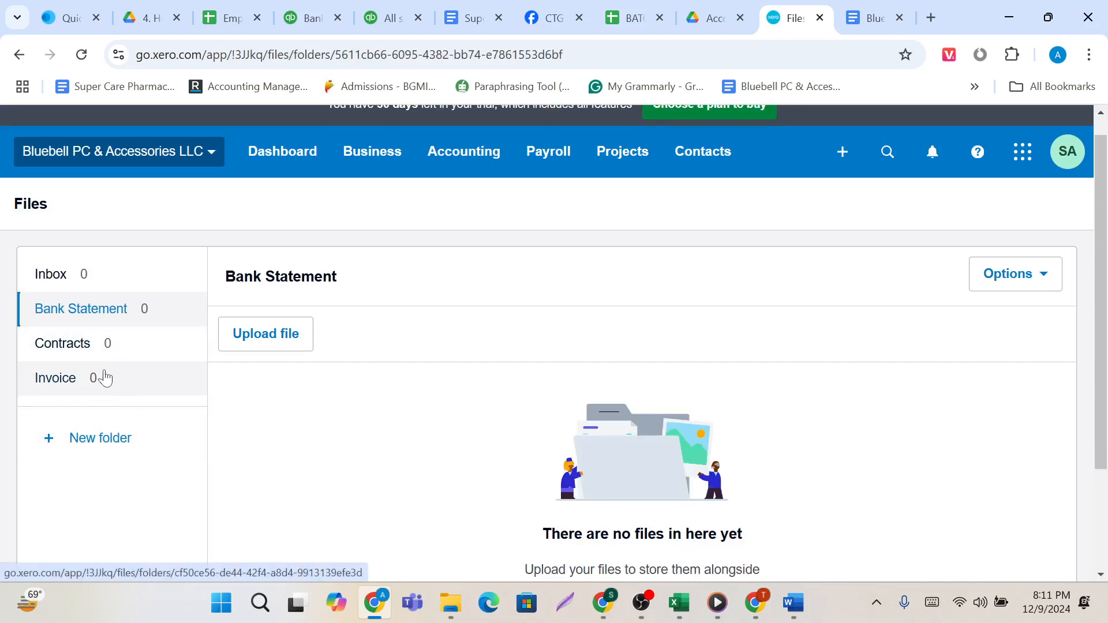
Upload the PDF Accounting and Bookkeeping Services Proposal from the Desktop into the Invoice folder.
left_click(104, 378)
left_click(280, 339)
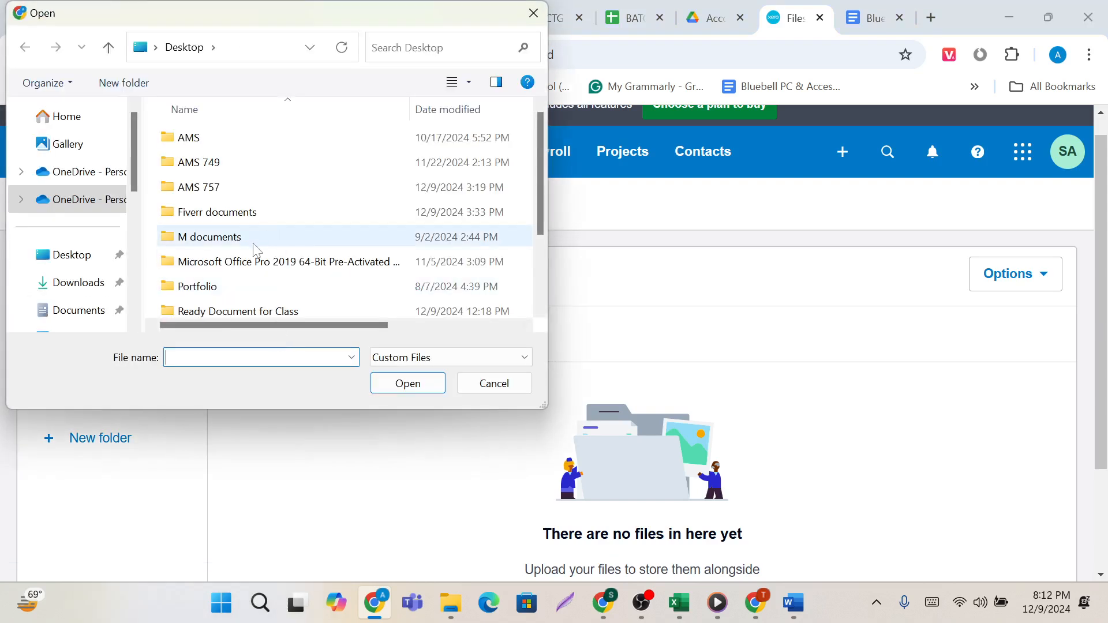
scroll(253, 251, "down", 2)
left_click(247, 283)
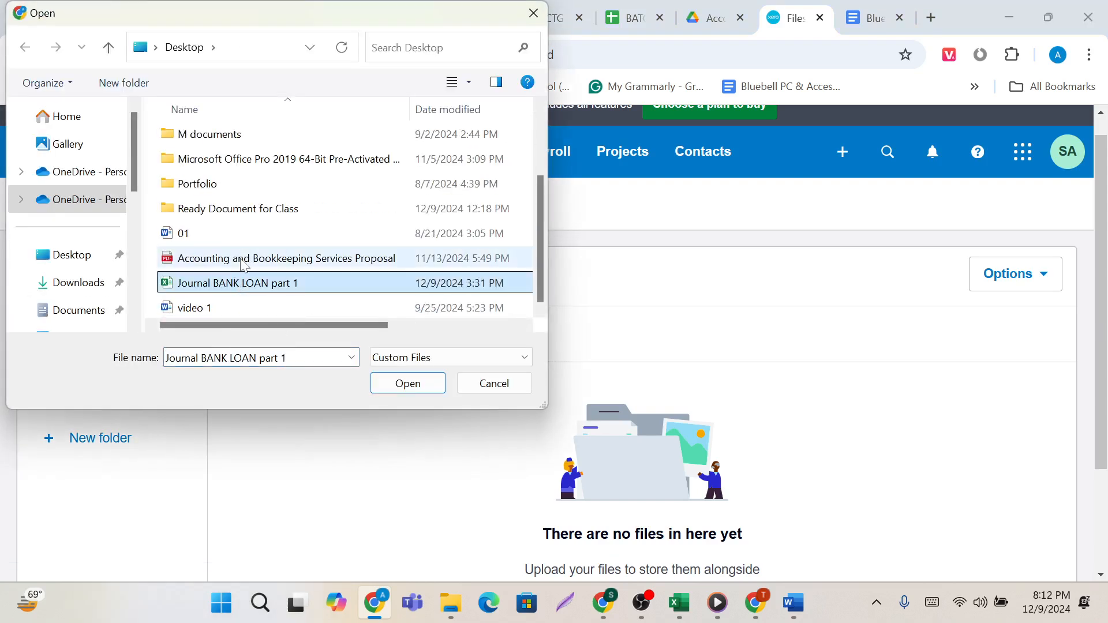
left_click(242, 259)
left_click(389, 384)
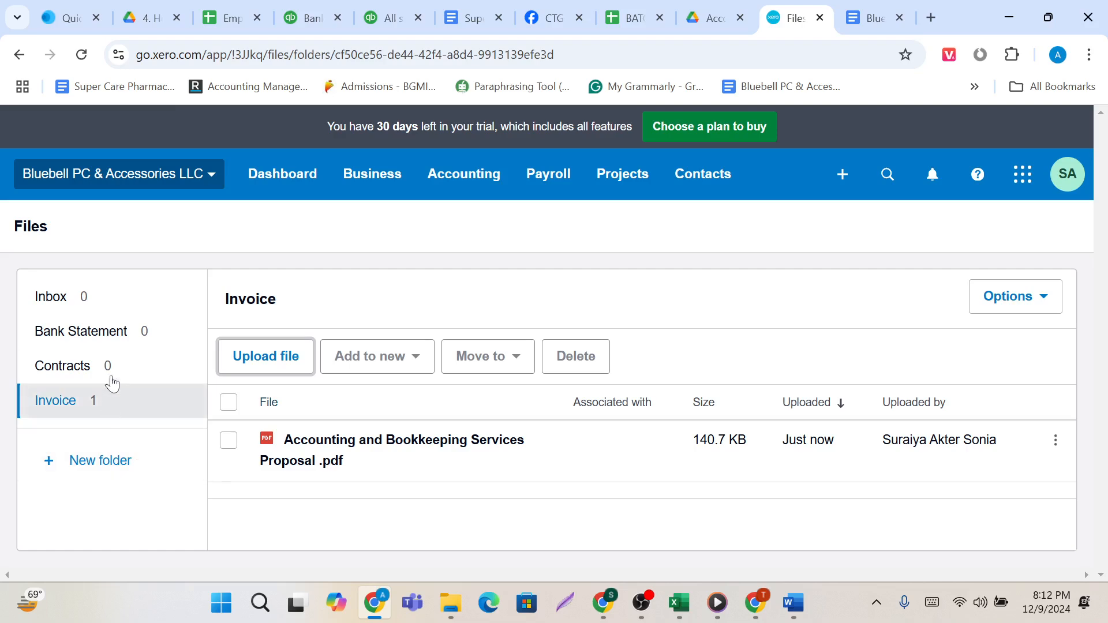
Upload 01, Accounting and Bookkeeping Services Proposal, Journal BANK LOAN part 1 and video 1 from the Desktop into the Bank Statement folder.
left_click(111, 346)
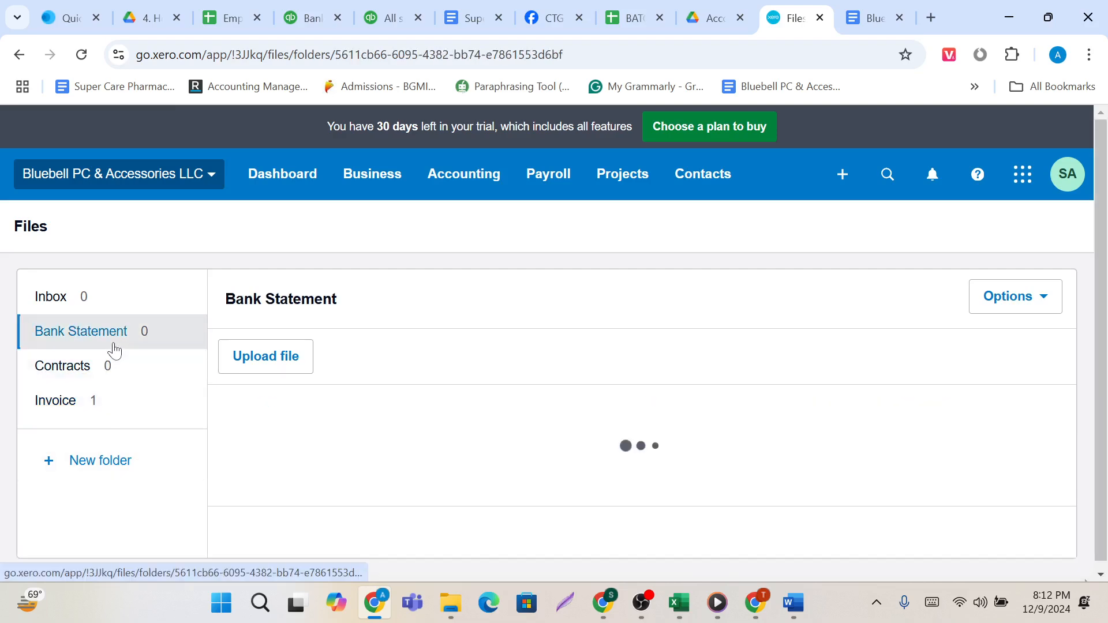
left_click(290, 372)
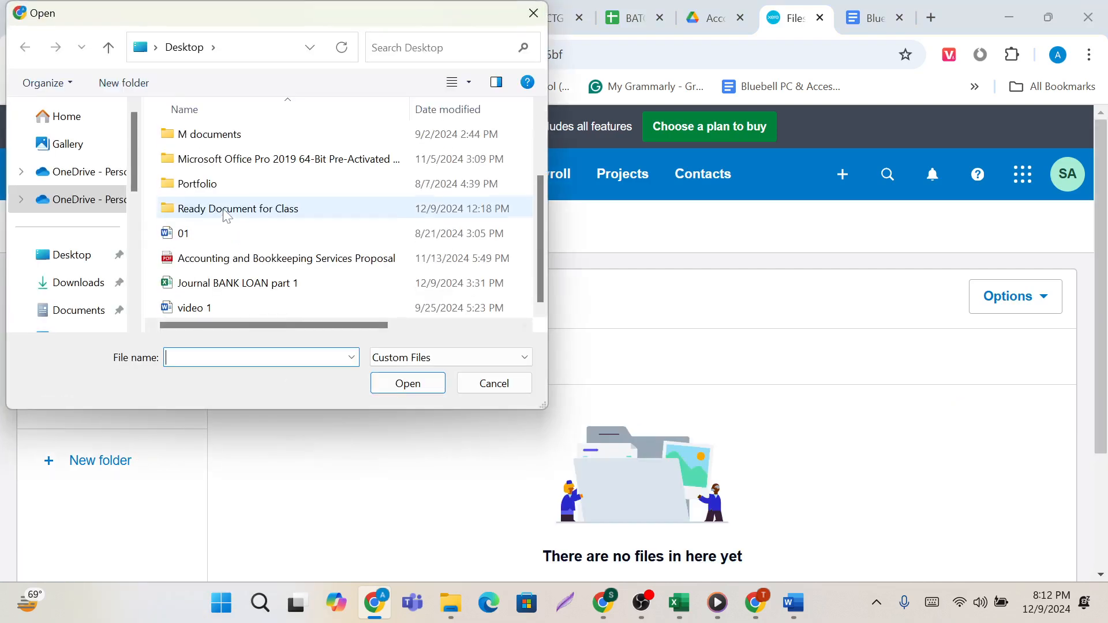
left_click_drag(154, 228, 285, 336)
left_click(407, 384)
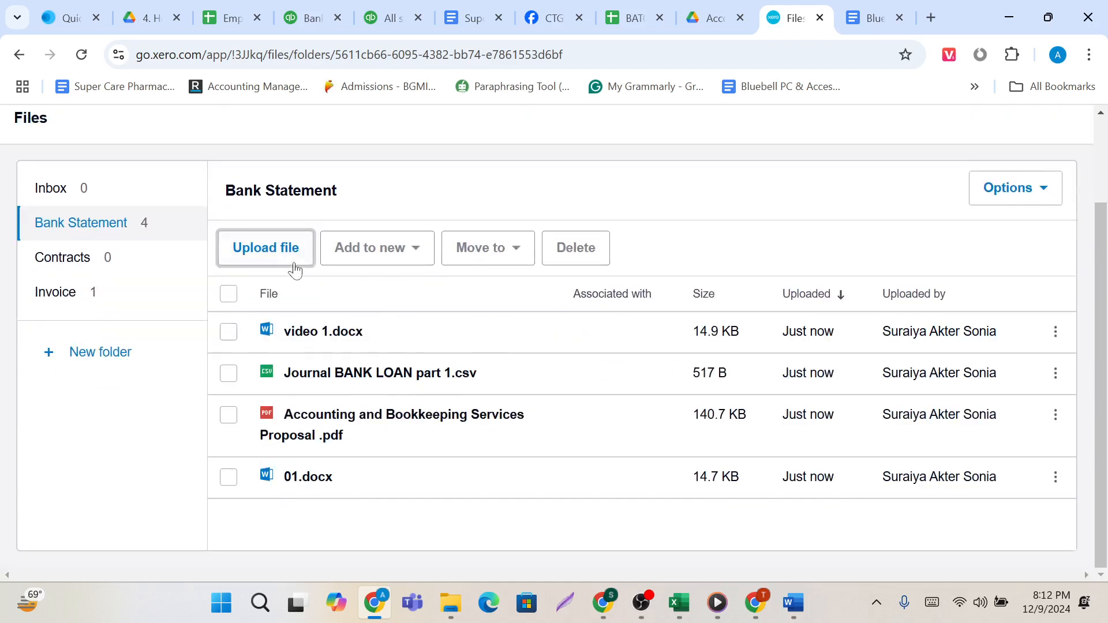
Check the add-to-new and move-to options for video 1.docx, and delete all four files from the Bank Statement folder.
left_click(228, 337)
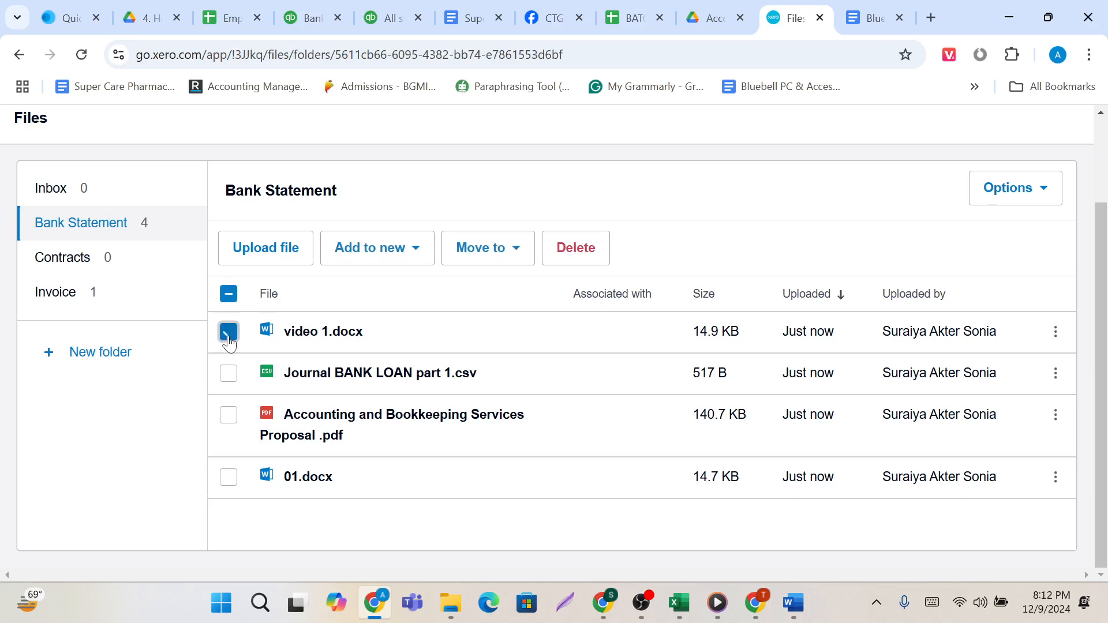
left_click(415, 249)
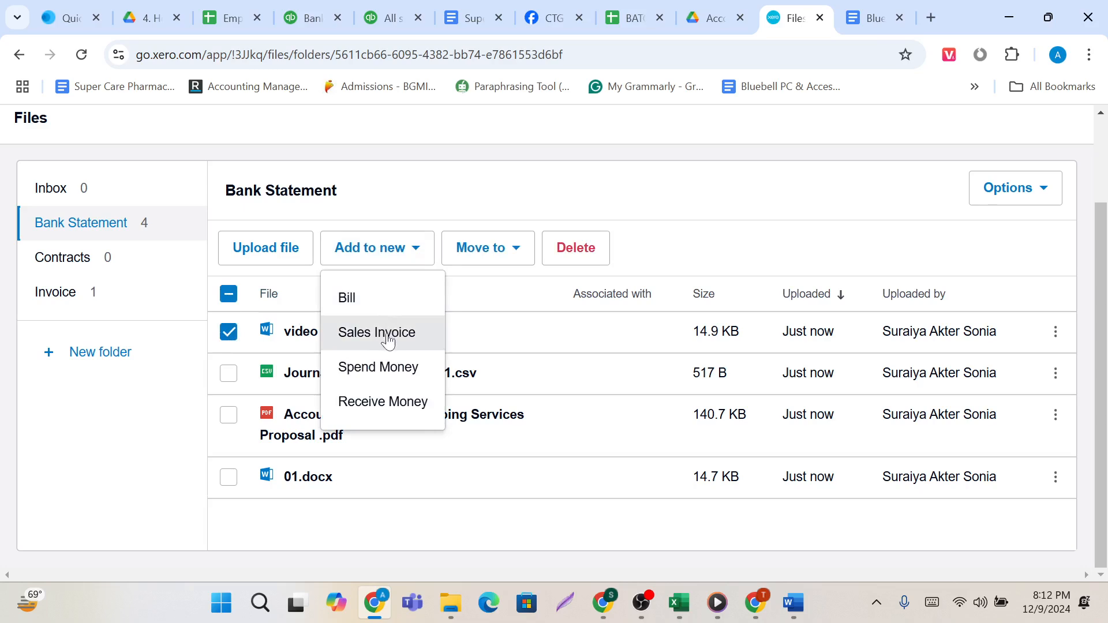
left_click(513, 257)
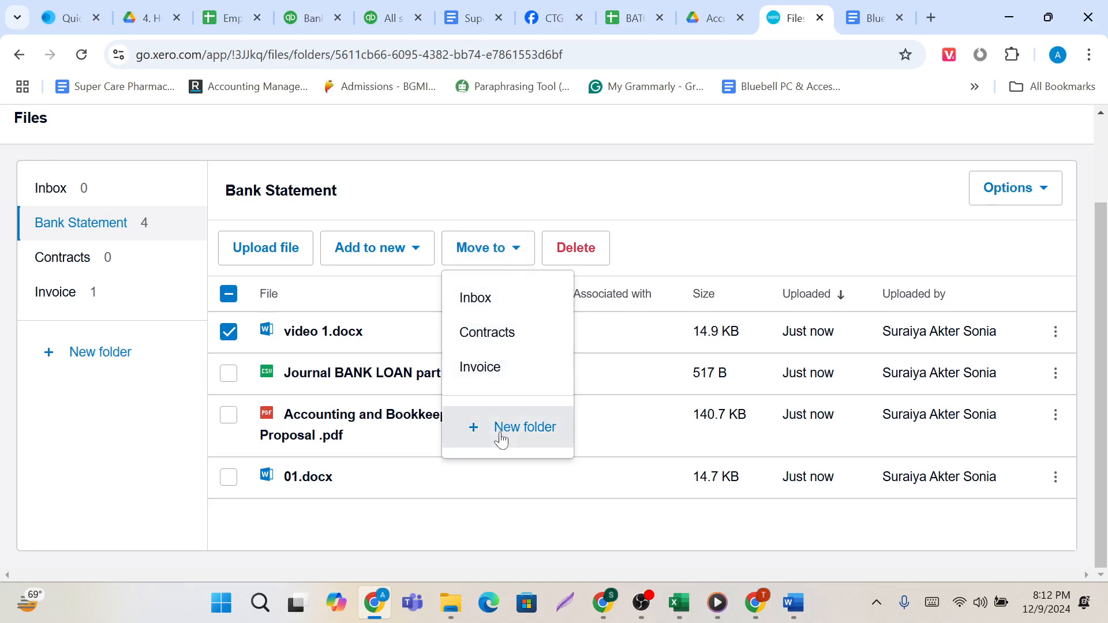
left_click(587, 264)
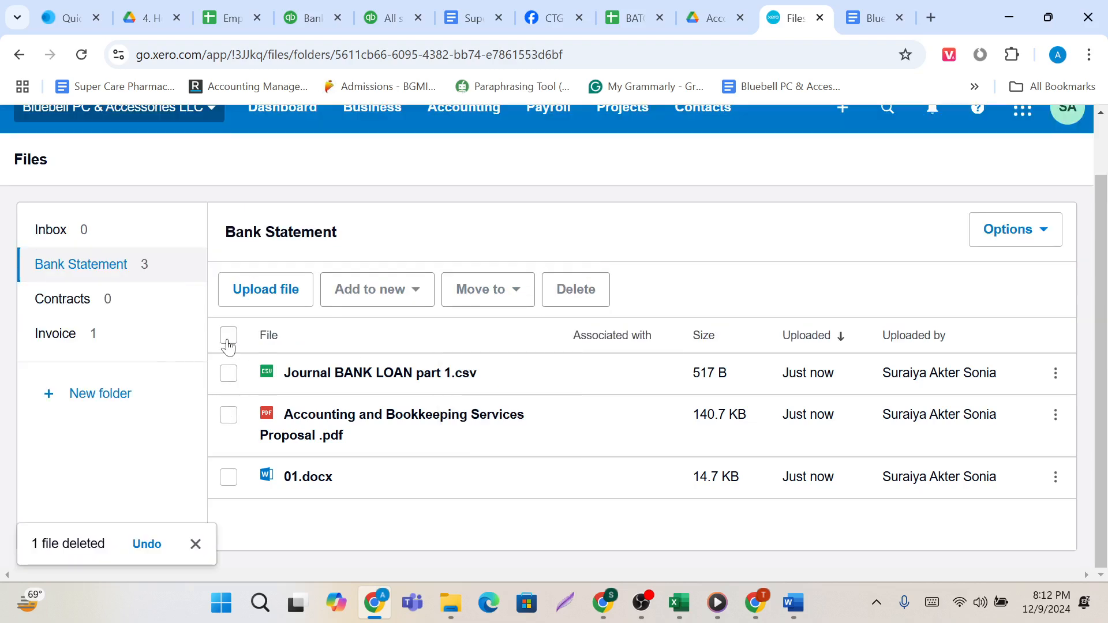
left_click(229, 337)
left_click(573, 297)
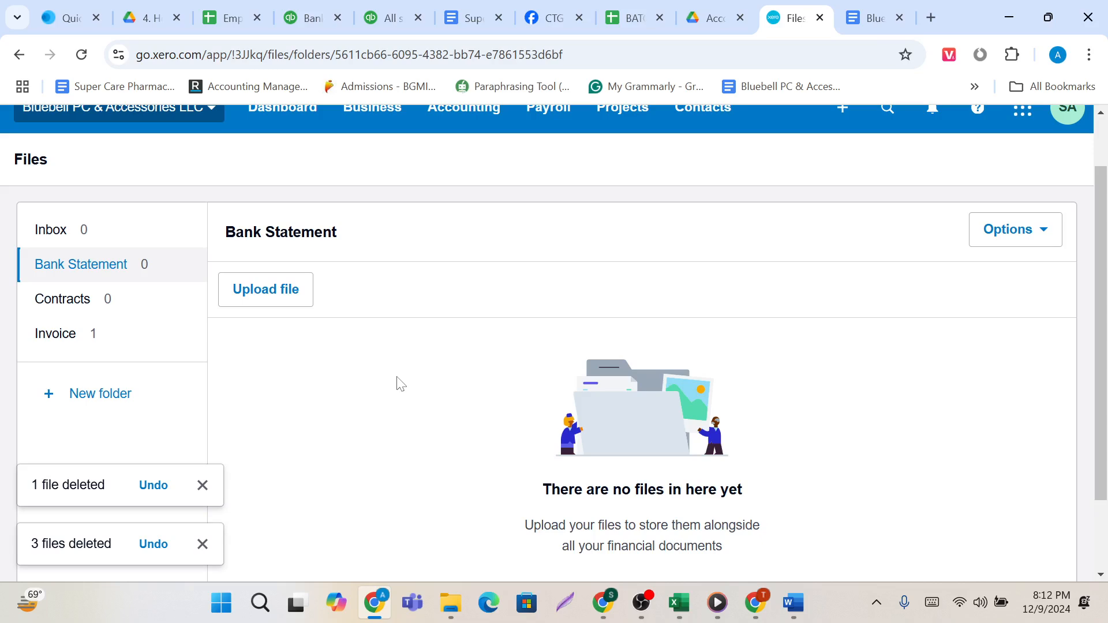
Look through the General and Features sections of the organisation settings and open the Organisation details.
scroll(401, 384, "up", 2)
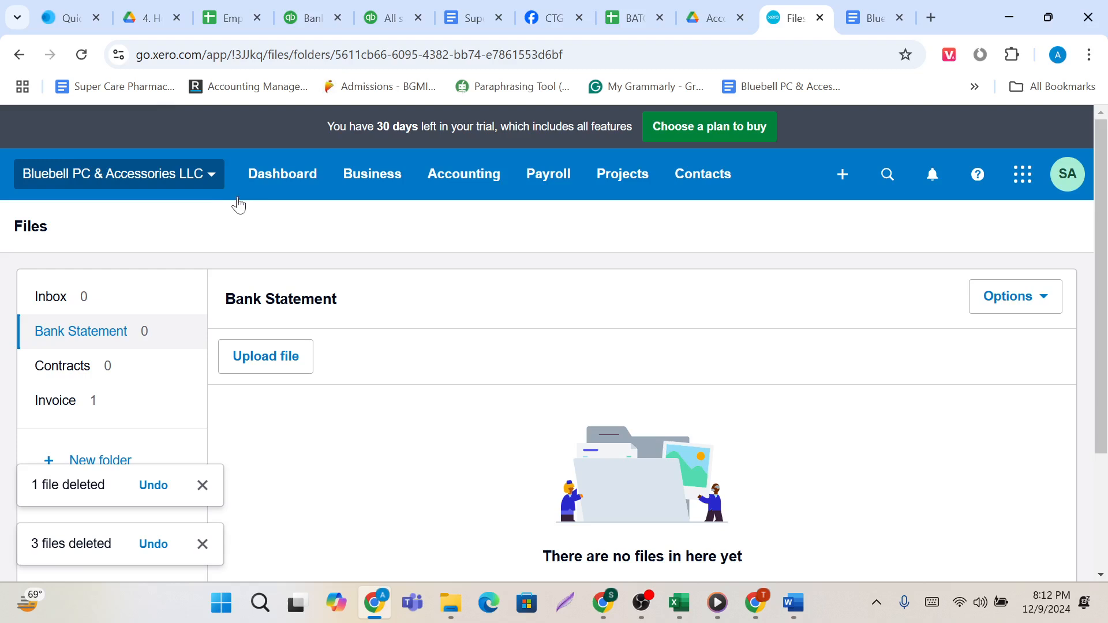
left_click(215, 175)
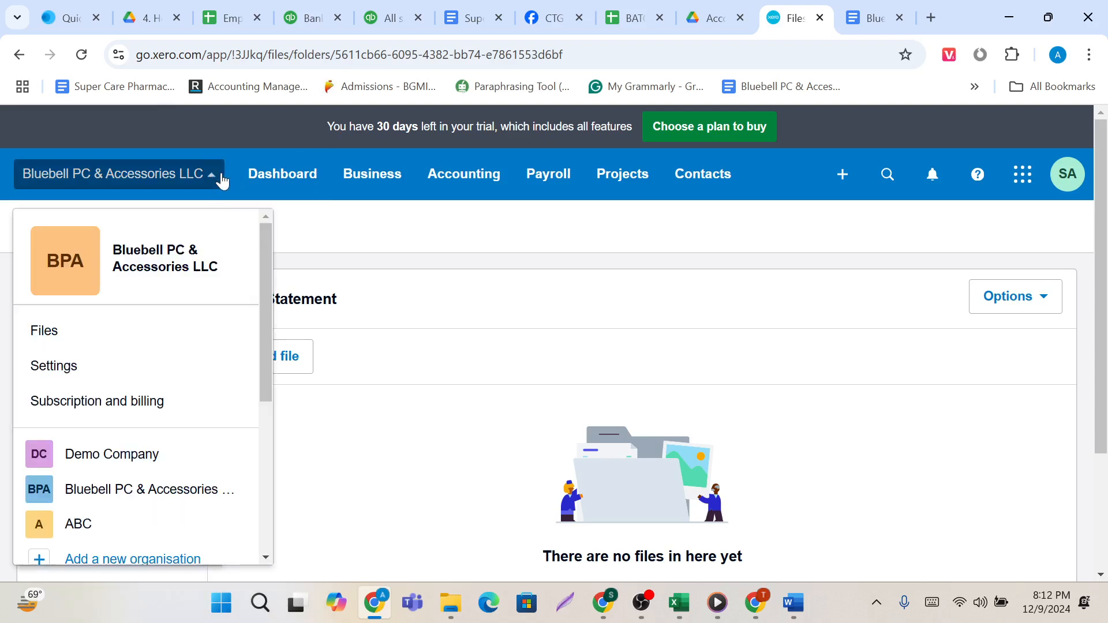
left_click(108, 381)
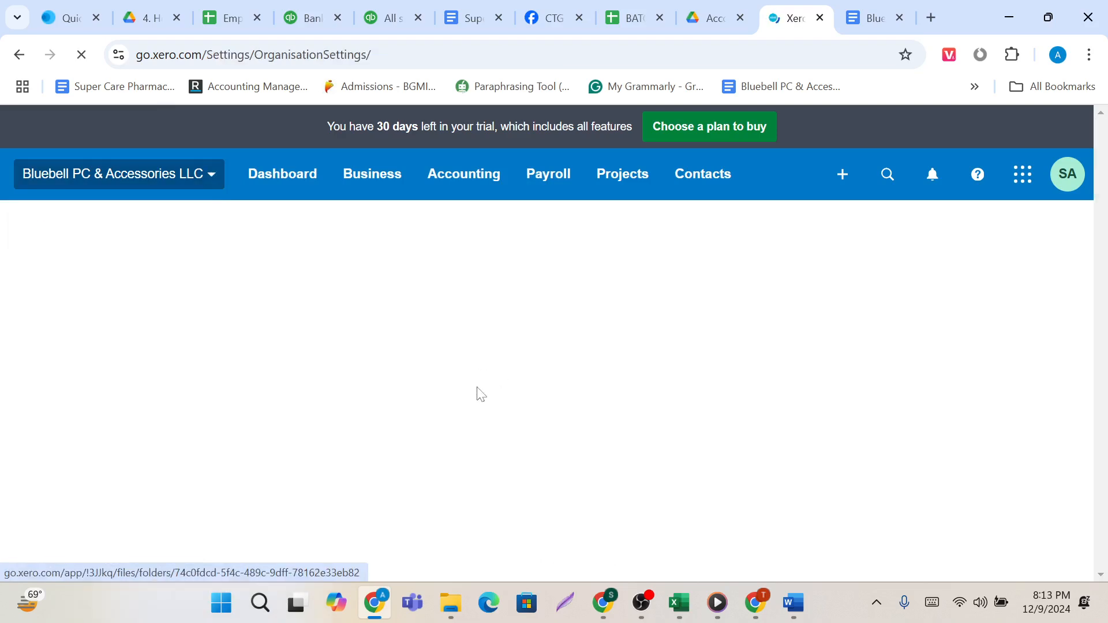
scroll(472, 392, "down", 1)
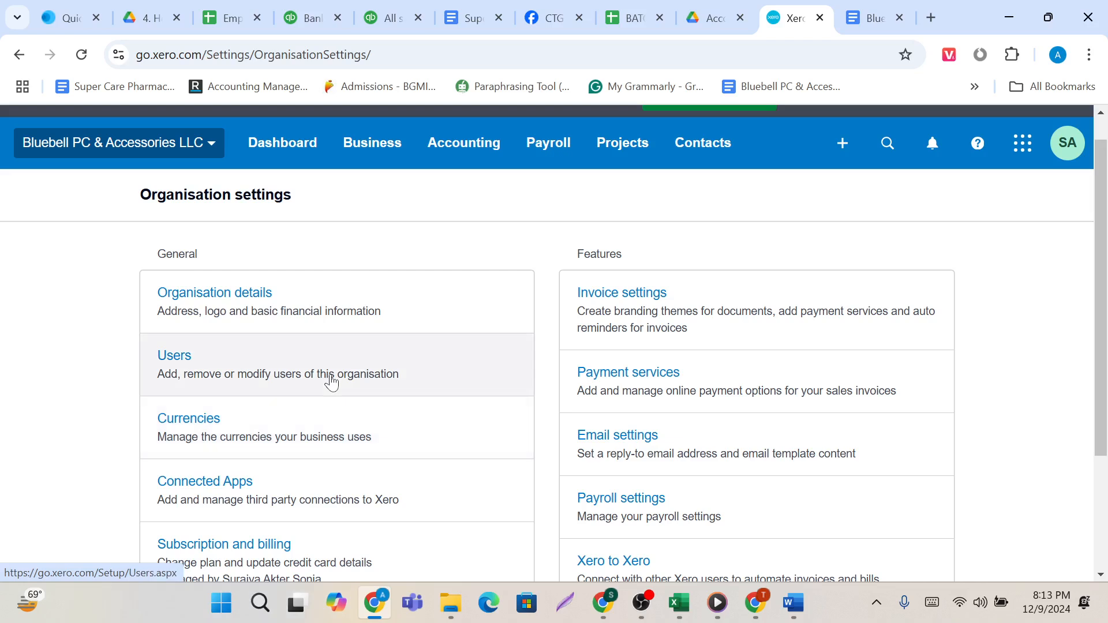
scroll(330, 381, "down", 1)
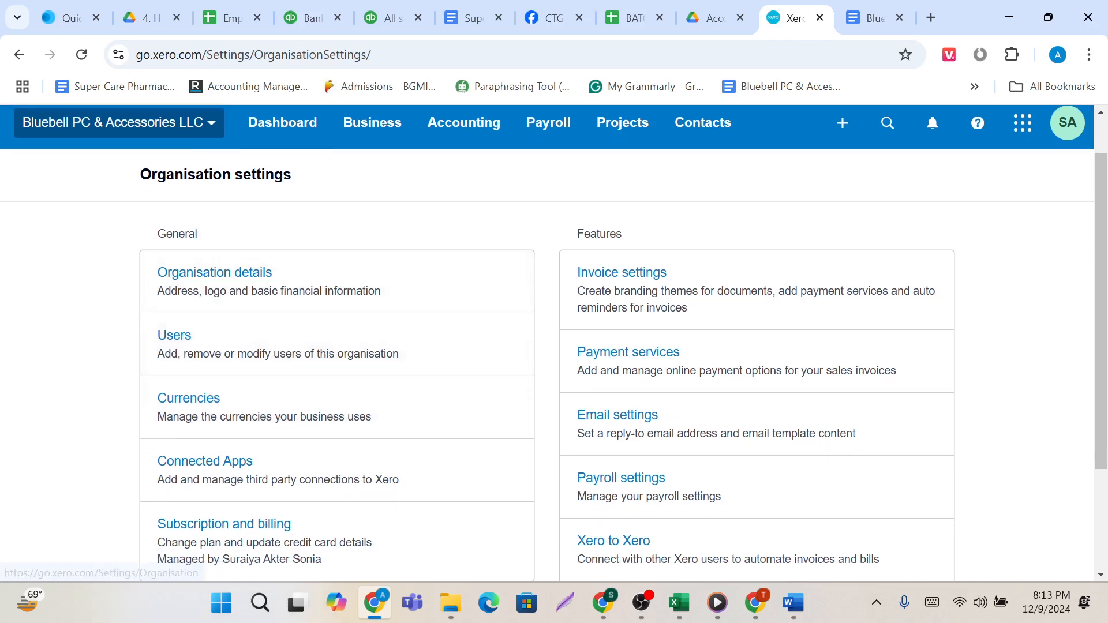
scroll(404, 295, "down", 2)
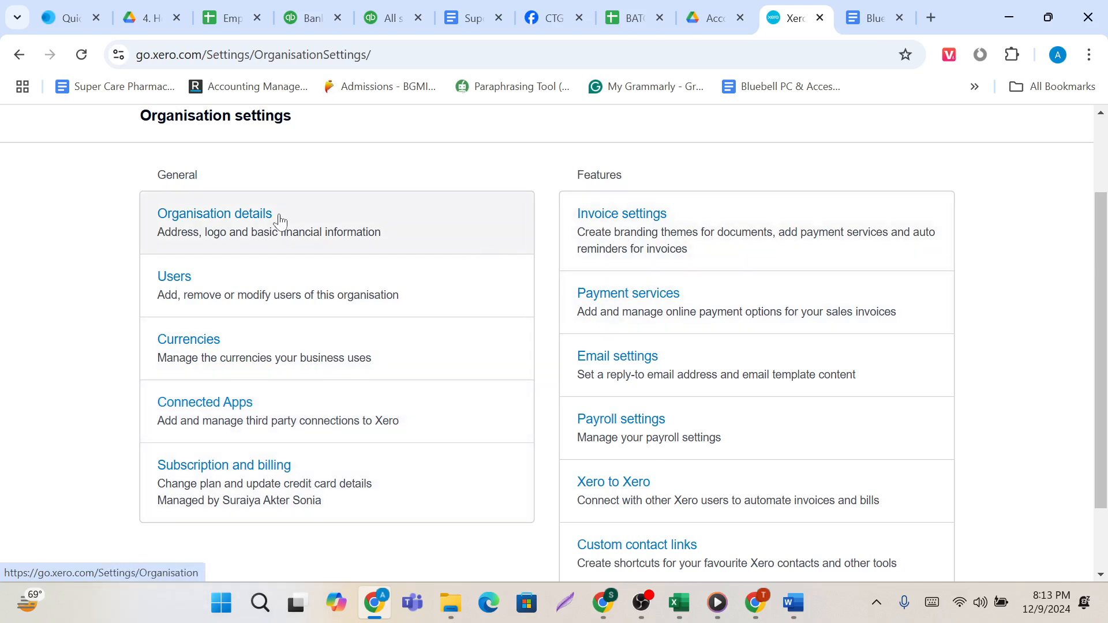
left_click(236, 224)
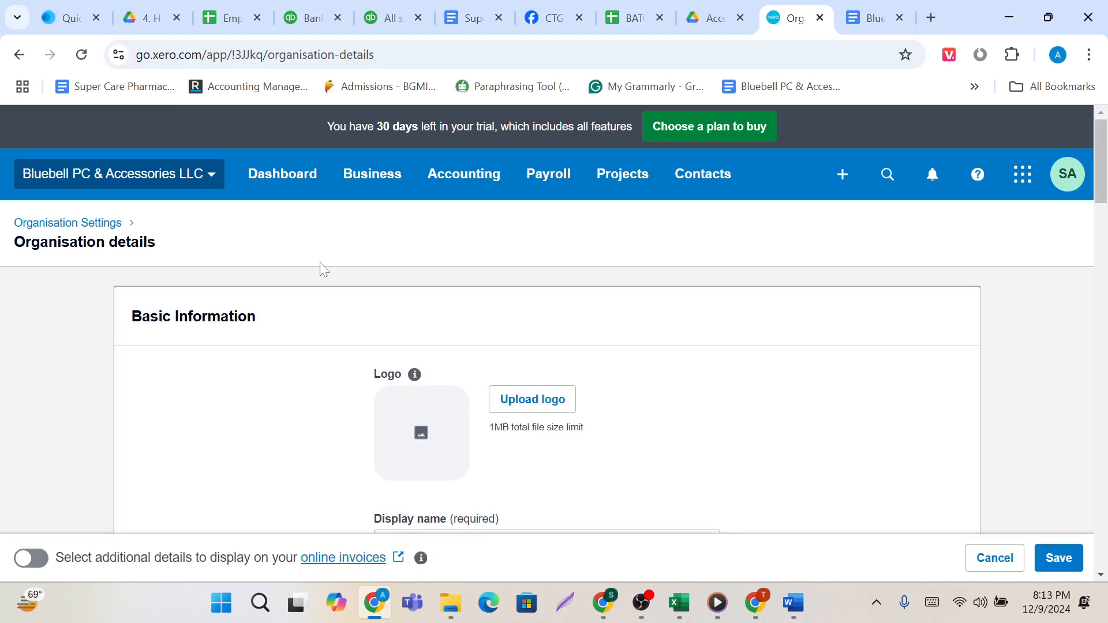
Append the owner's first name and identifying number to the organisation's display name in Basic Information.
scroll(407, 334, "down", 3)
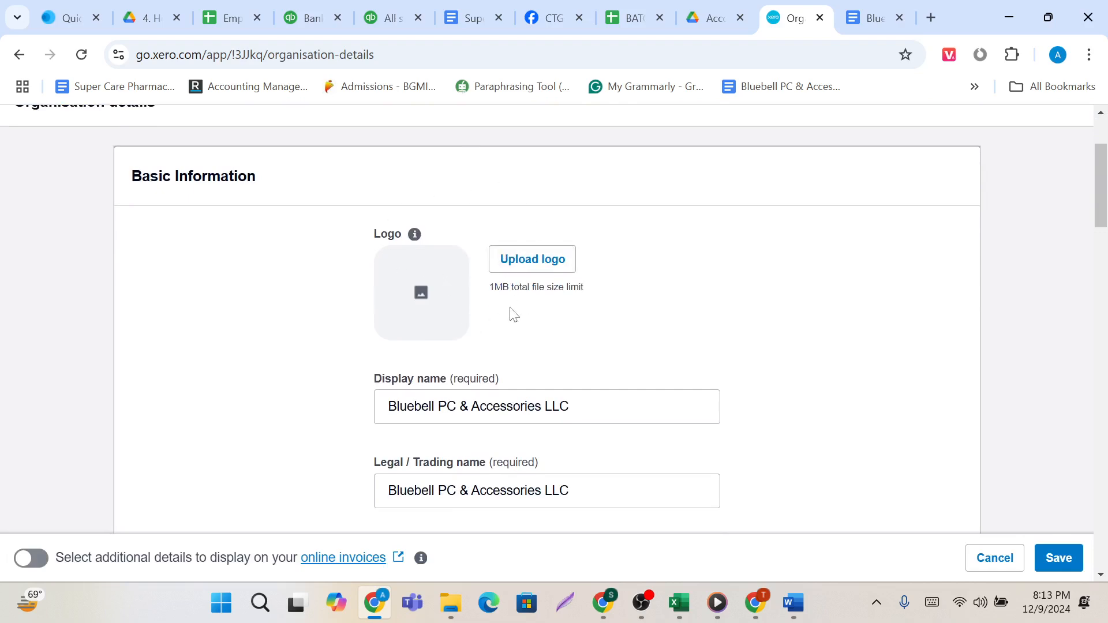
scroll(513, 314, "down", 2)
left_click(525, 324)
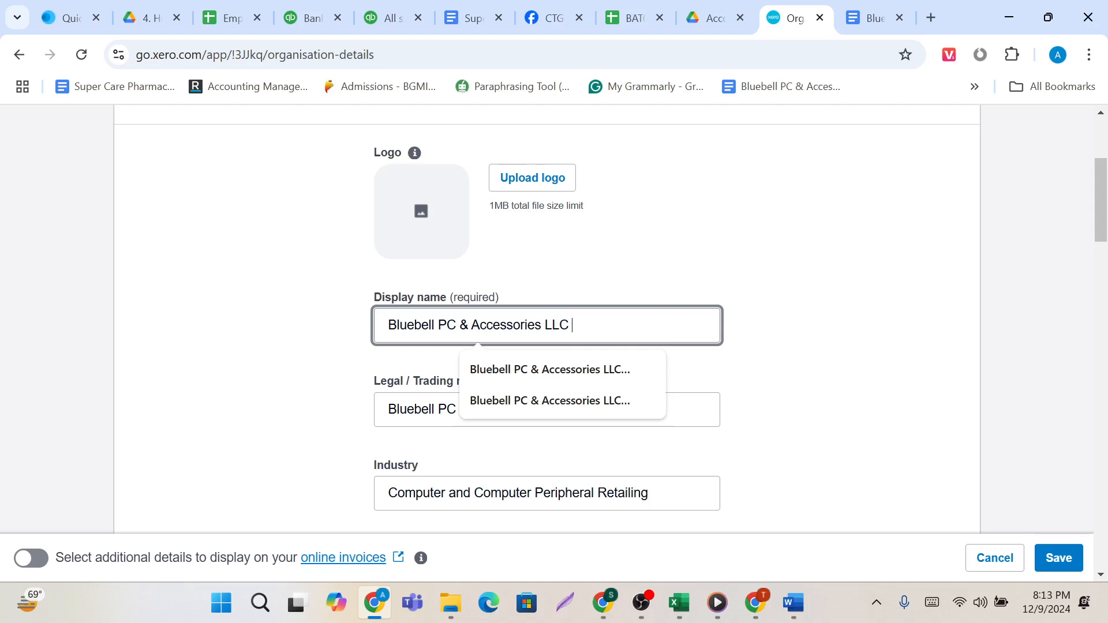
type("S")
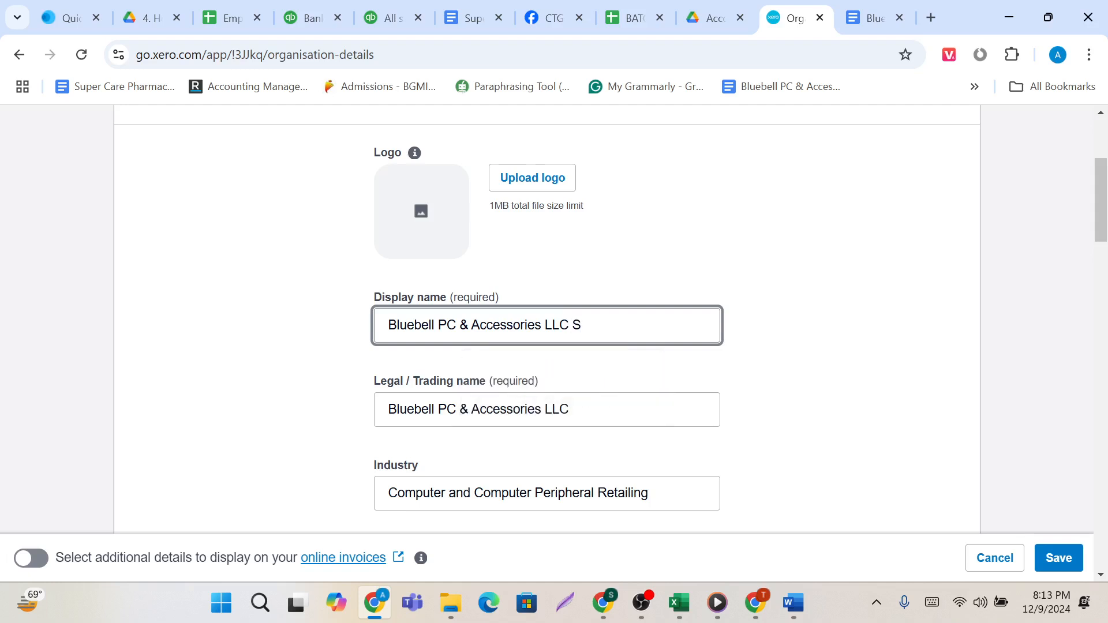
type("onia 749")
left_click(610, 398)
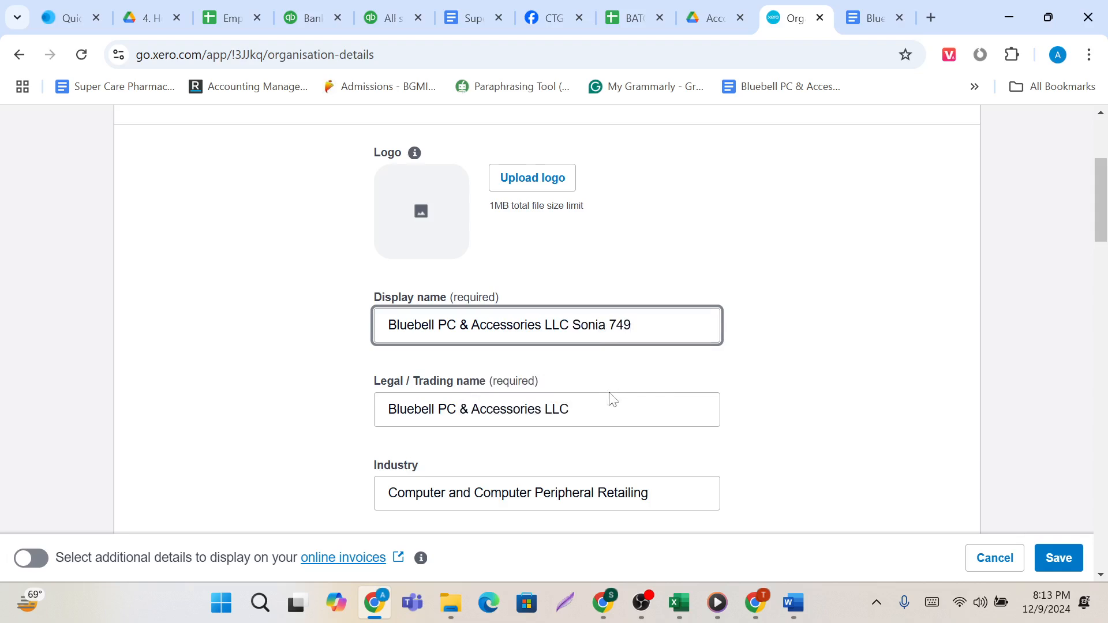
Replace the Legal / Trading name with a copy of the full display name.
left_click_drag(643, 326, 372, 326)
key("ctrl+c")
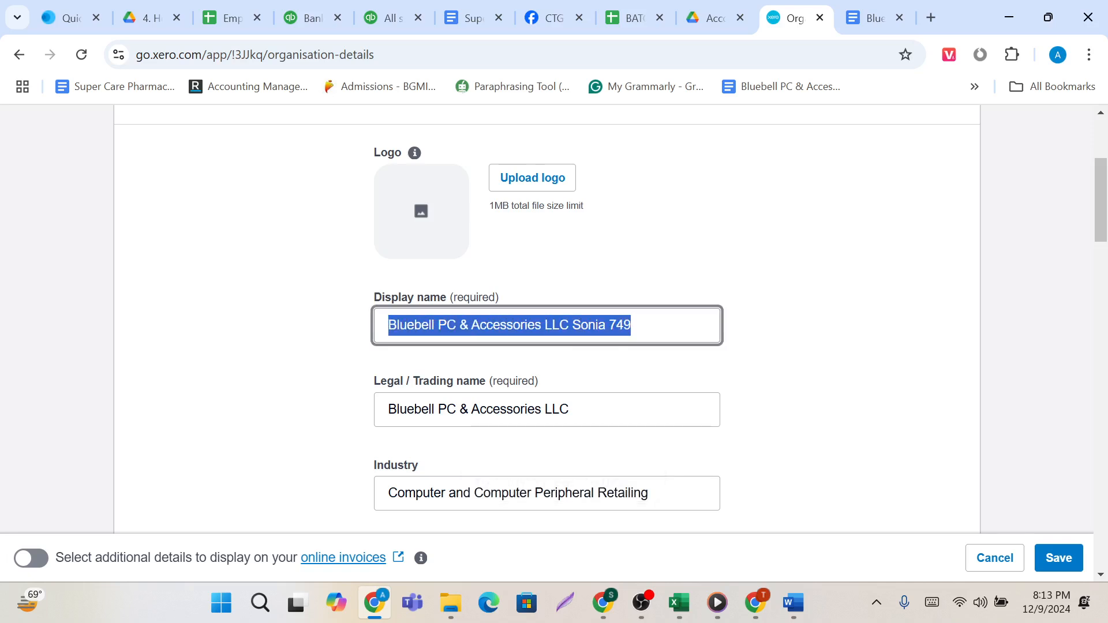
left_click(597, 414)
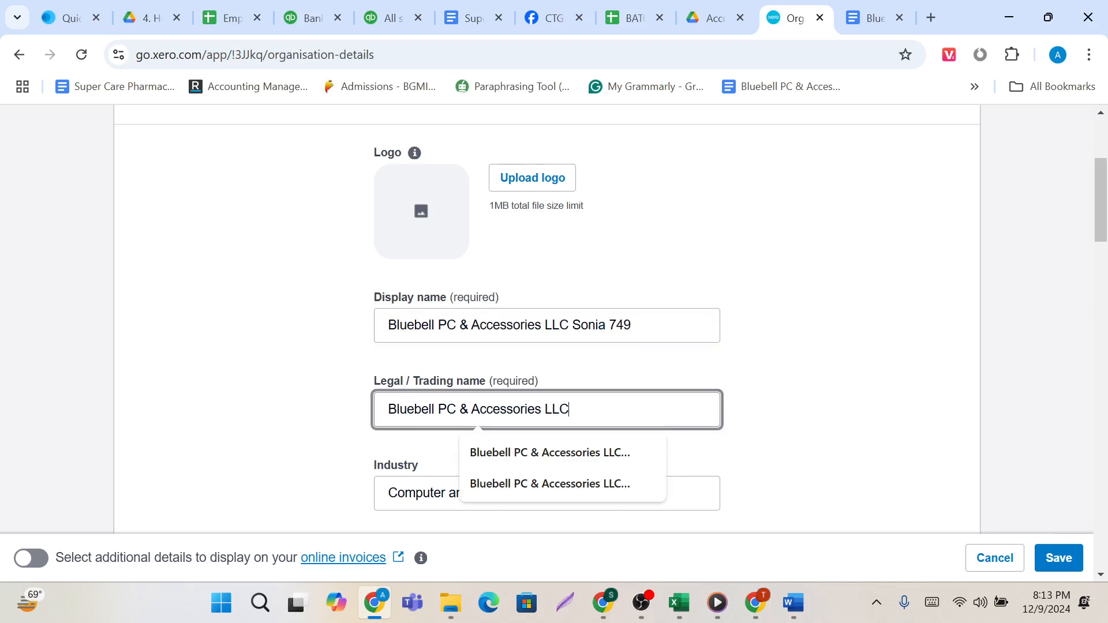
key("BackSpace")
key("BackSpace")
key("BackSpace")
key("BackSpace")
key("BackSpace")
key("BackSpace")
key("BackSpace")
key("BackSpace")
key("BackSpace")
key("BackSpace")
key("BackSpace")
key("BackSpace")
key("BackSpace")
key("BackSpace")
key("BackSpace")
key("BackSpace")
key("BackSpace")
key("BackSpace")
key("BackSpace")
key("BackSpace")
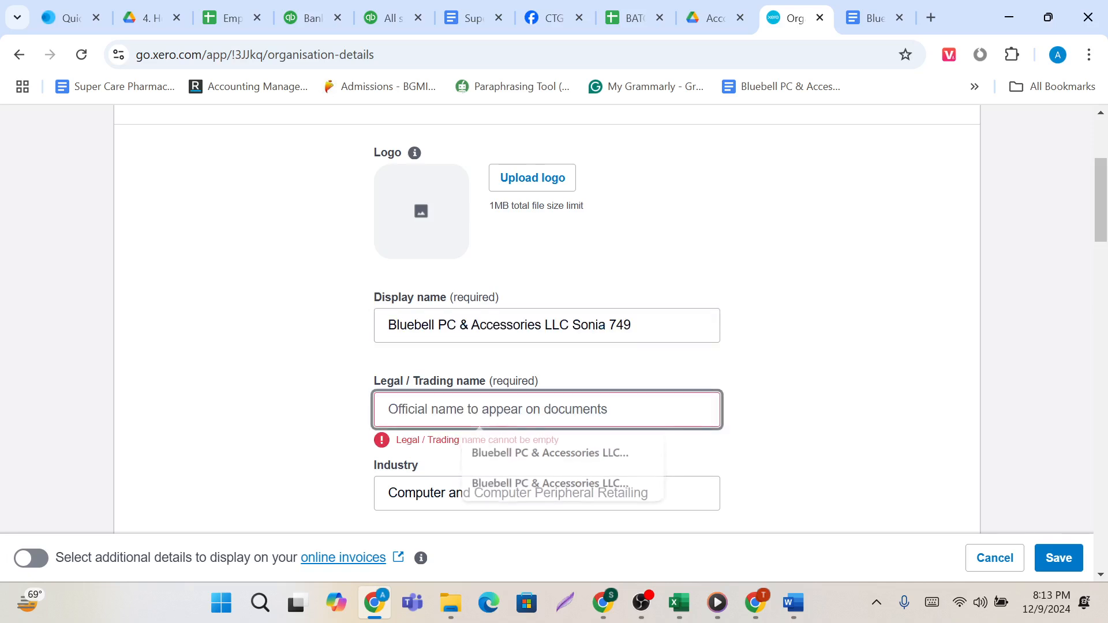
key("ctrl+v")
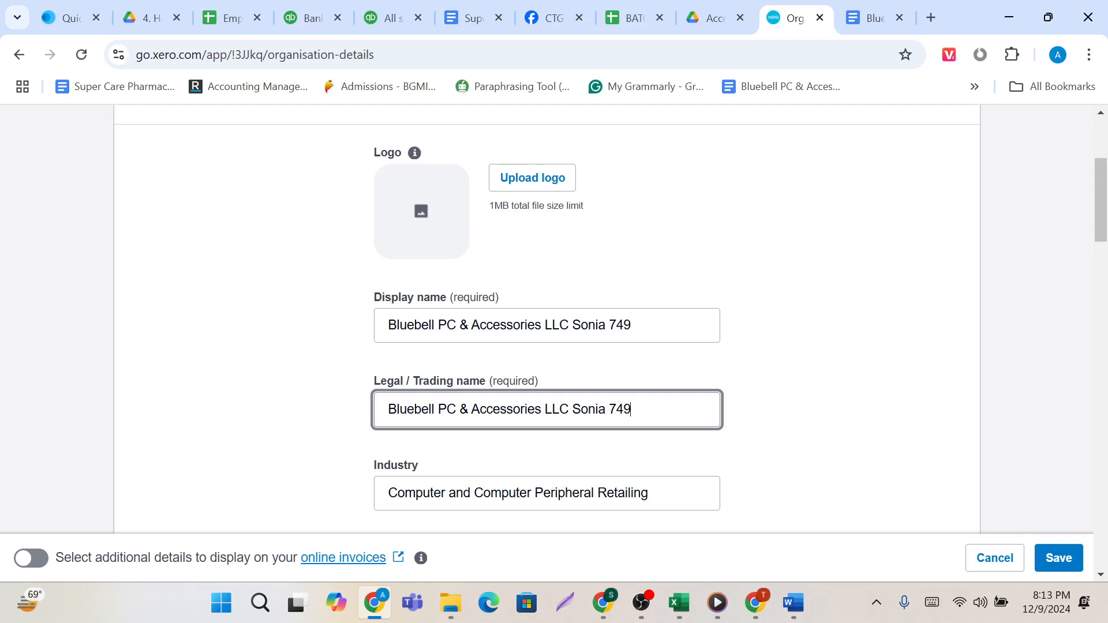
Set the organisation type to Partnership.
scroll(529, 422, "down", 2)
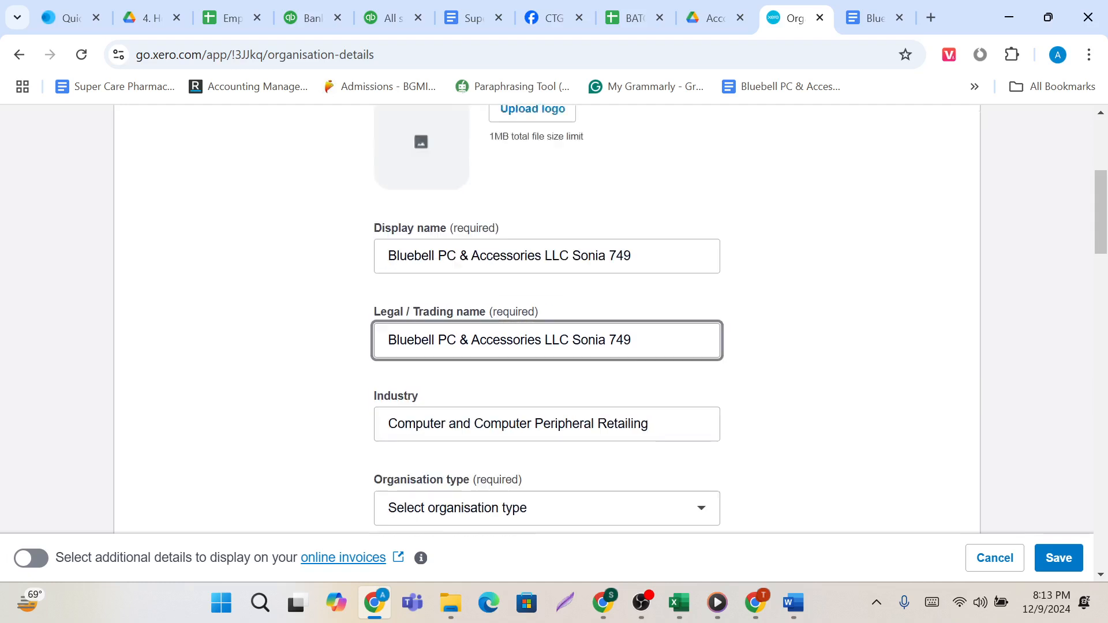
scroll(506, 372, "down", 1)
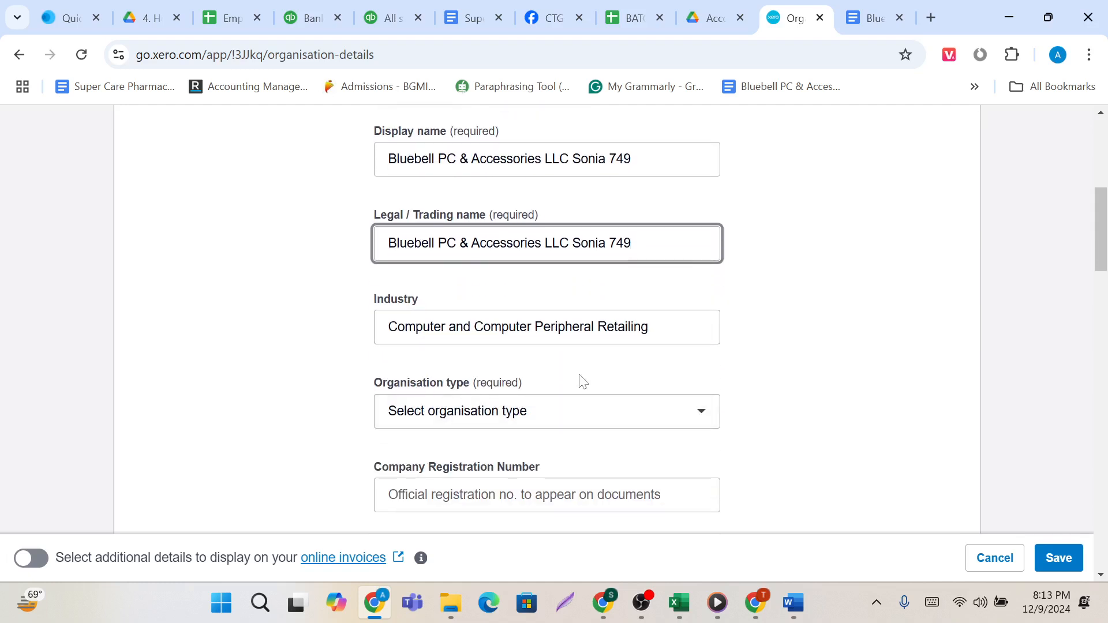
scroll(581, 377, "down", 1)
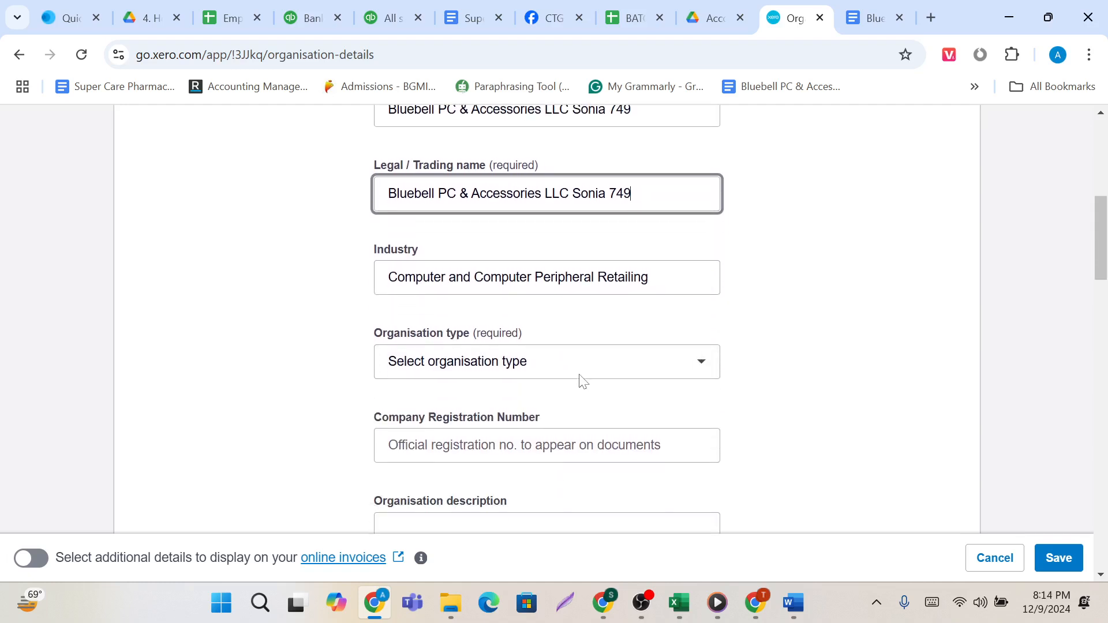
left_click(684, 364)
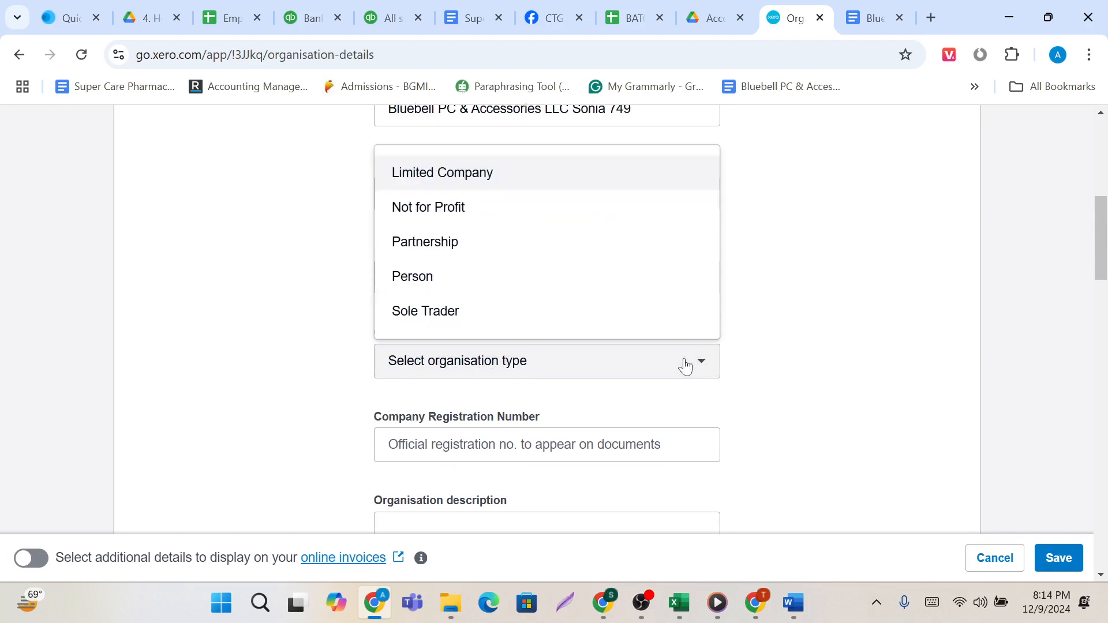
left_click(531, 257)
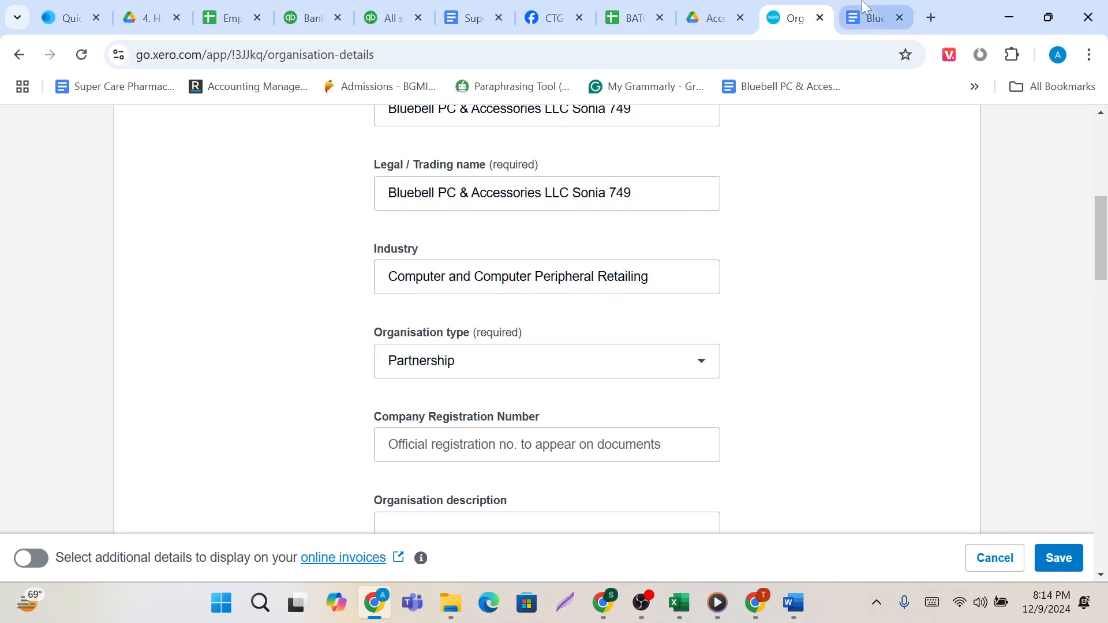
Check the company type in the Bluebell PC & Accessories LLC Data Base document and return to the organisation details.
left_click(870, 18)
left_click(513, 378)
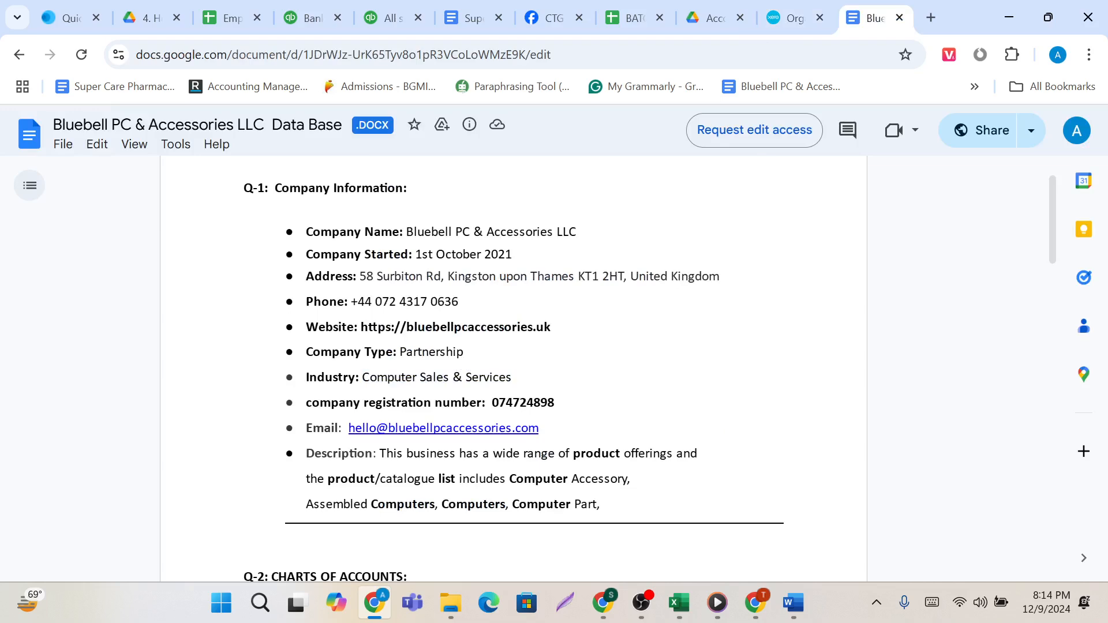
left_click_drag(305, 352, 474, 353)
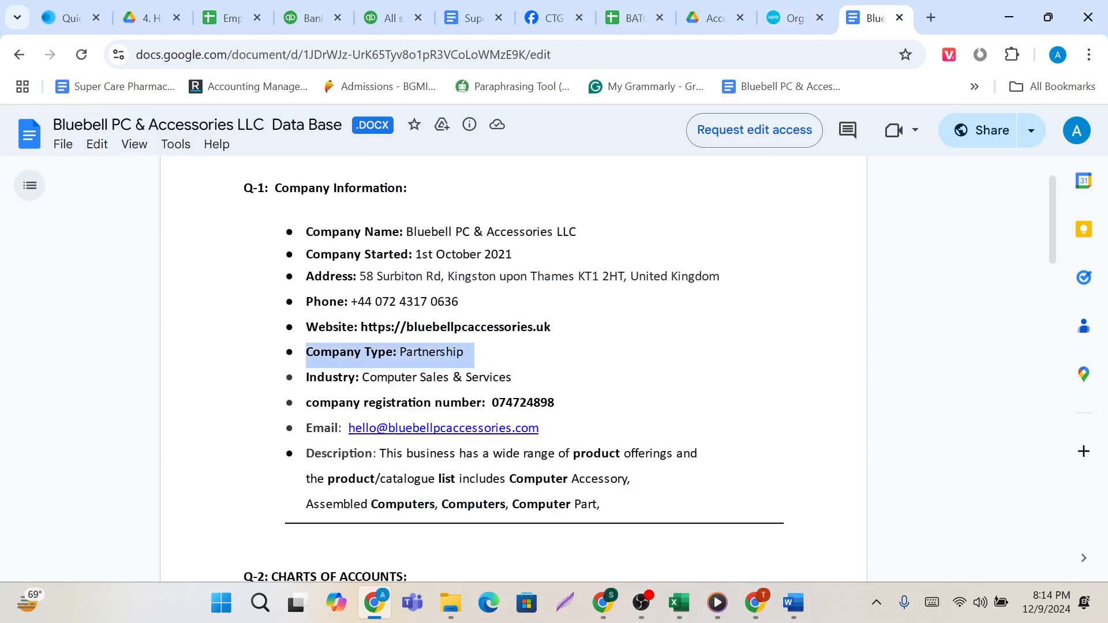
left_click(795, 17)
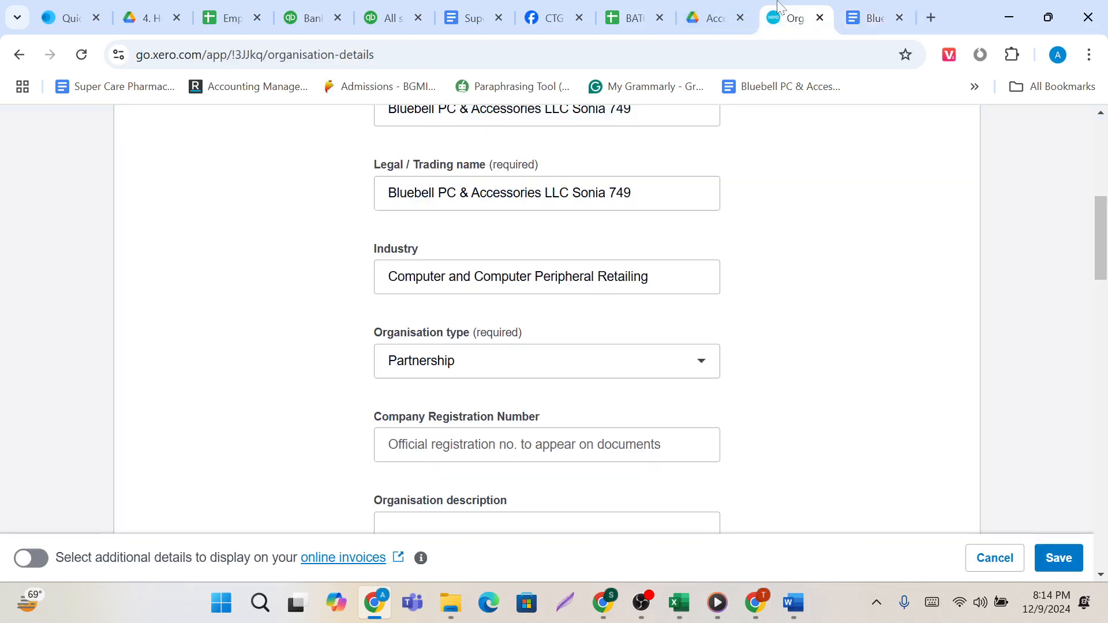
Fill in the Company Registration Number with the number copied from the Bluebell PC & Accessories LLC Data Base document, without surrounding spaces.
left_click(600, 359)
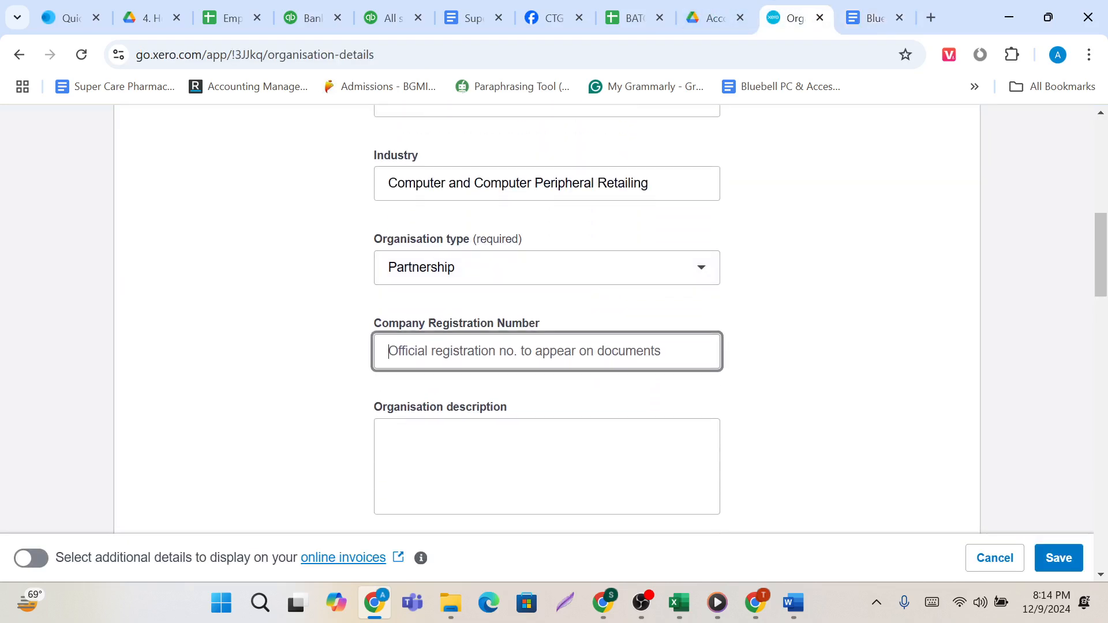
left_click(864, 7)
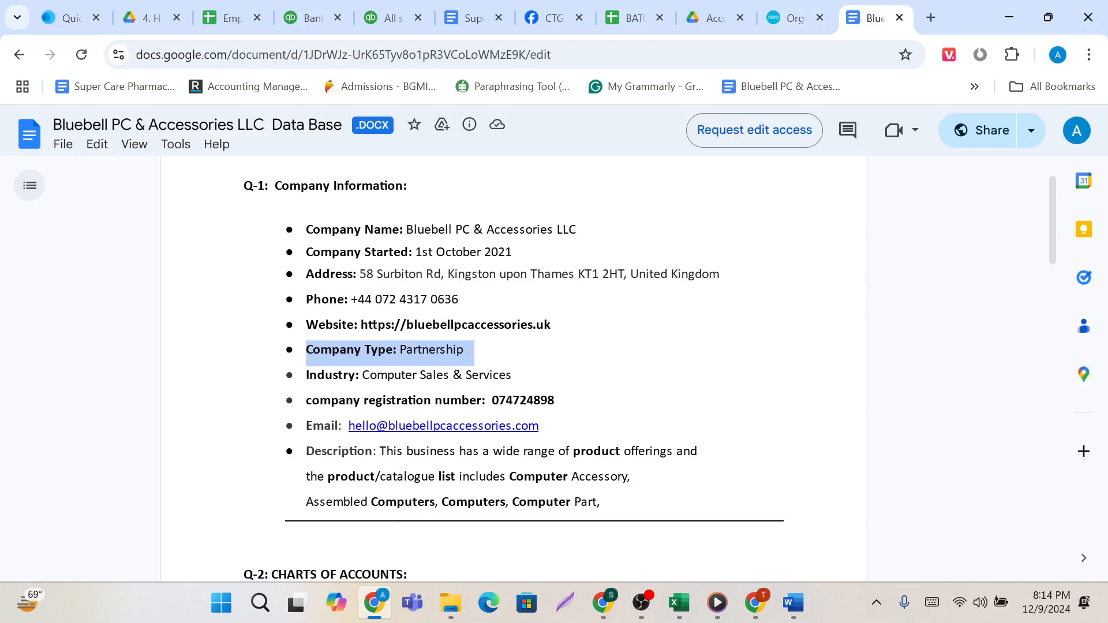
scroll(554, 369, "down", 2)
scroll(554, 369, "down", 1)
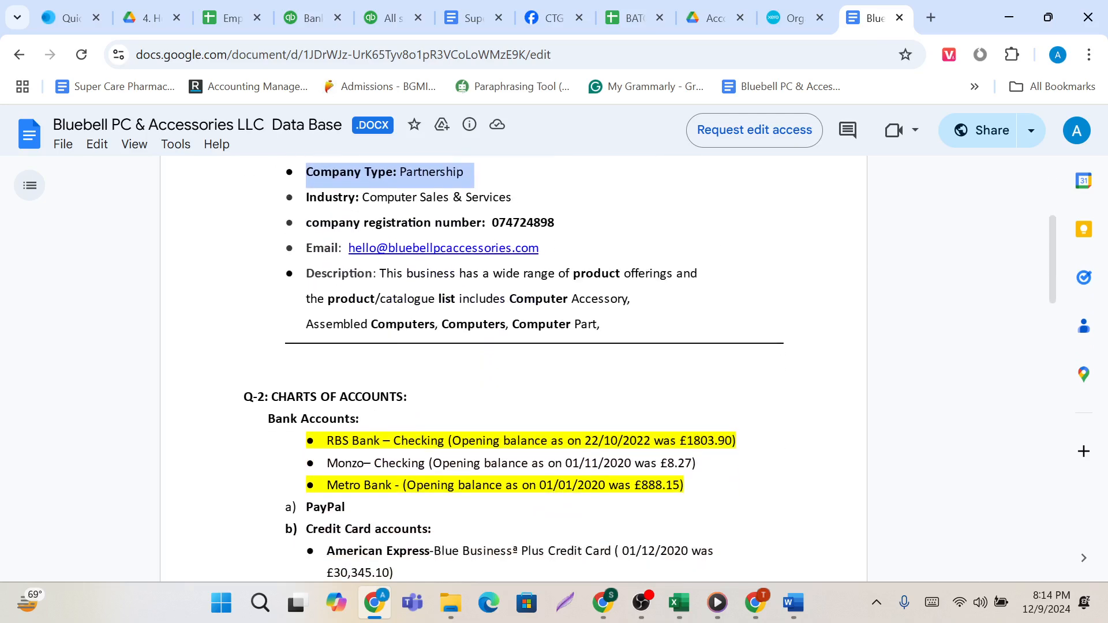
scroll(554, 369, "up", 3)
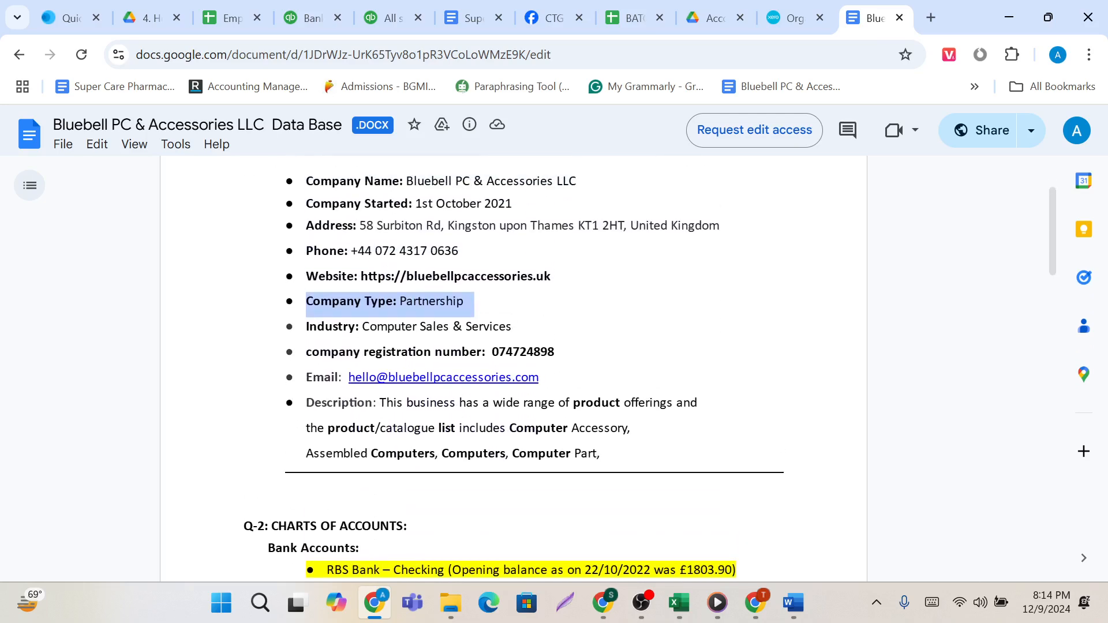
left_click_drag(488, 353, 562, 354)
key("ctrl+c")
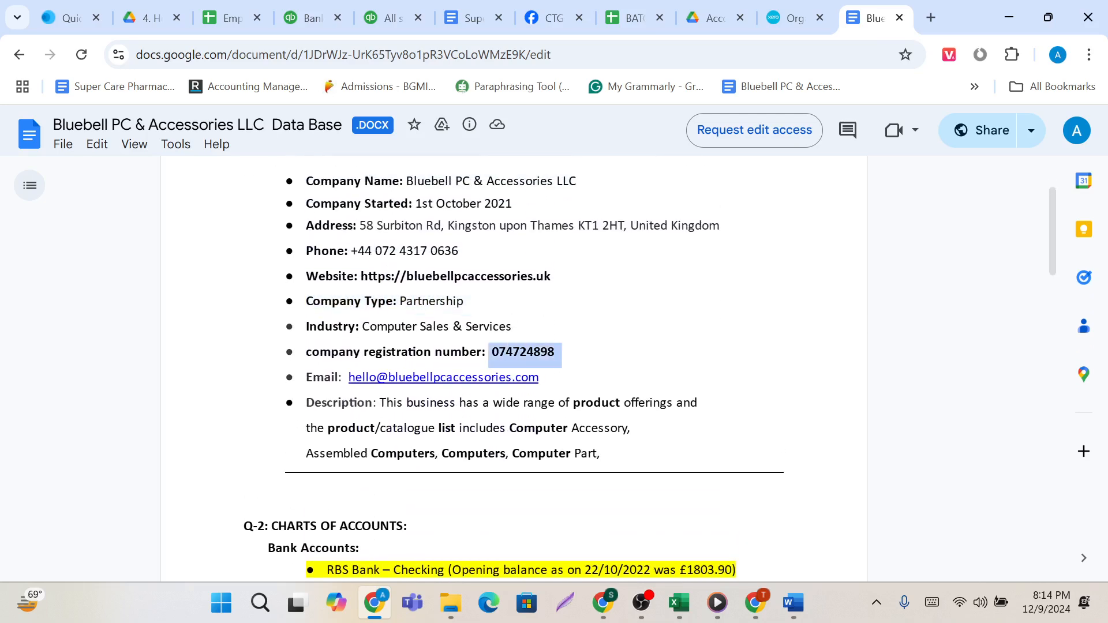
left_click(807, 12)
key("ctrl+v")
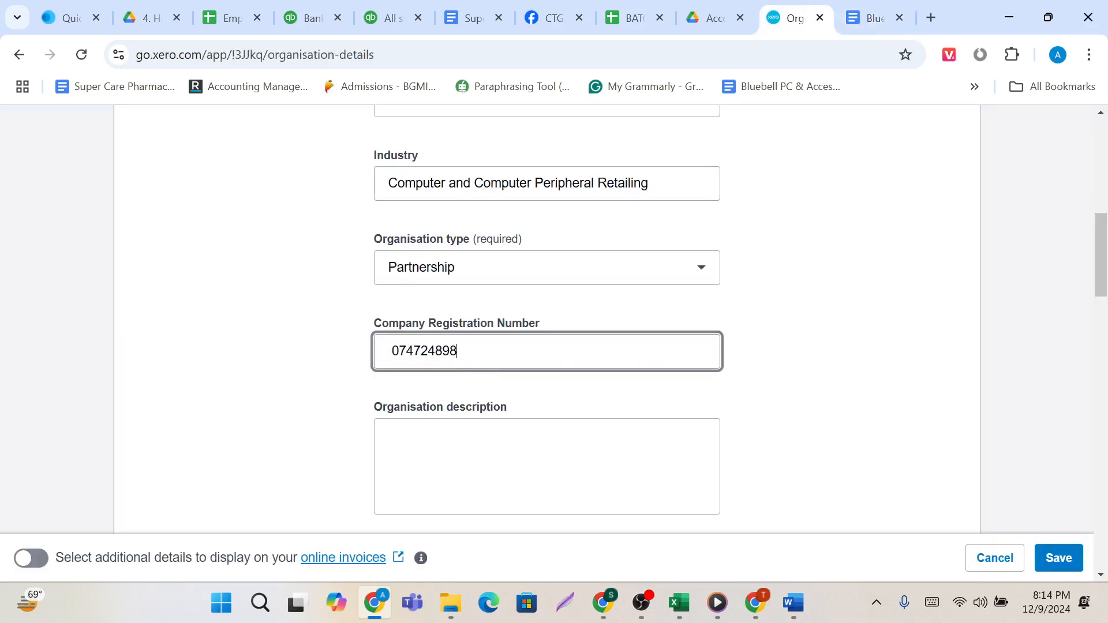
key("BackSpace")
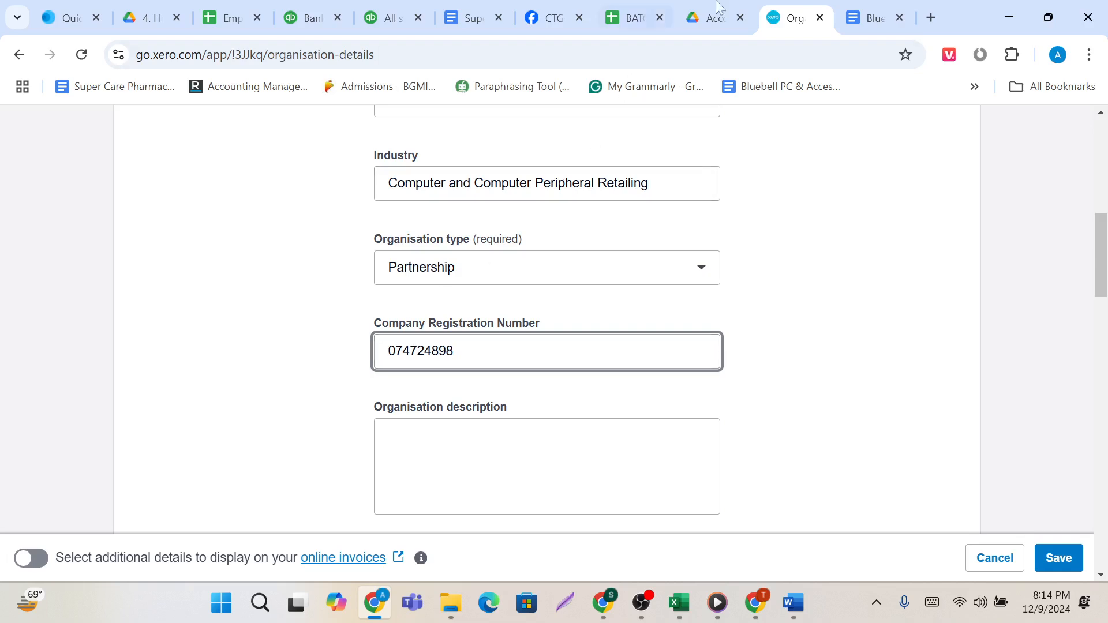
Copy the business description from the Data Base document into the Organisation description in Xero.
left_click(874, 12)
scroll(514, 370, "down", 1)
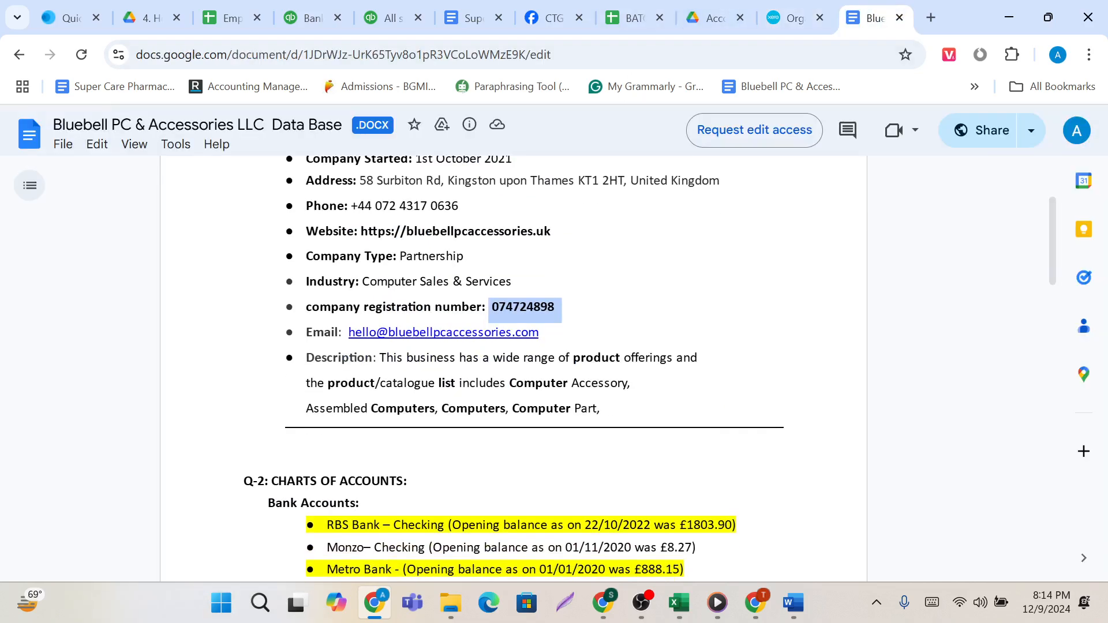
left_click_drag(379, 357, 597, 409)
key("ctrl+c")
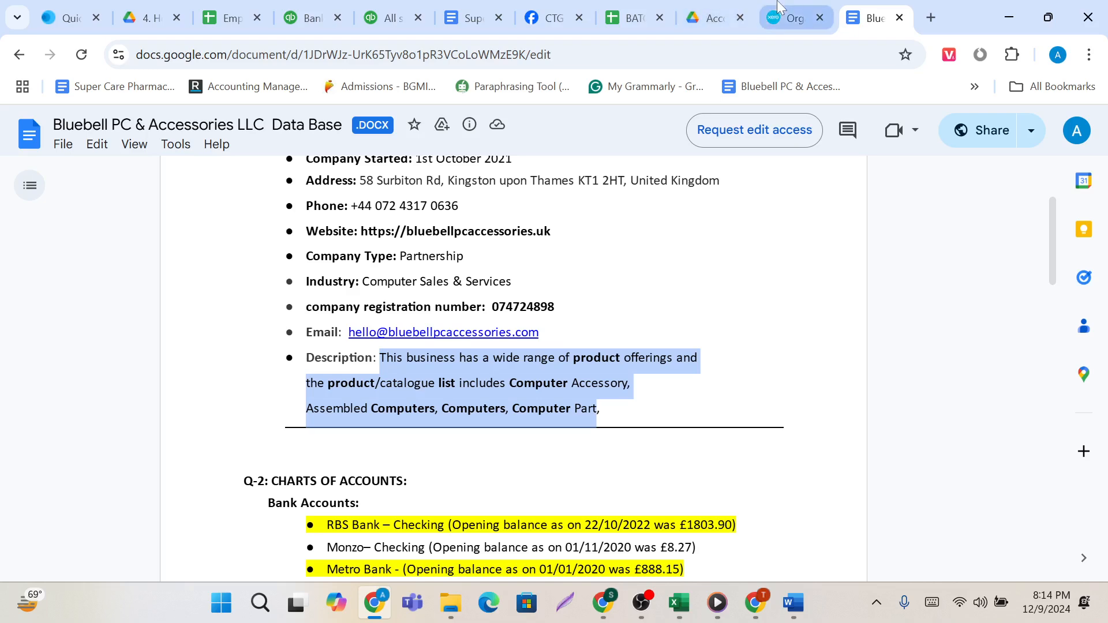
left_click(795, 17)
left_click(488, 451)
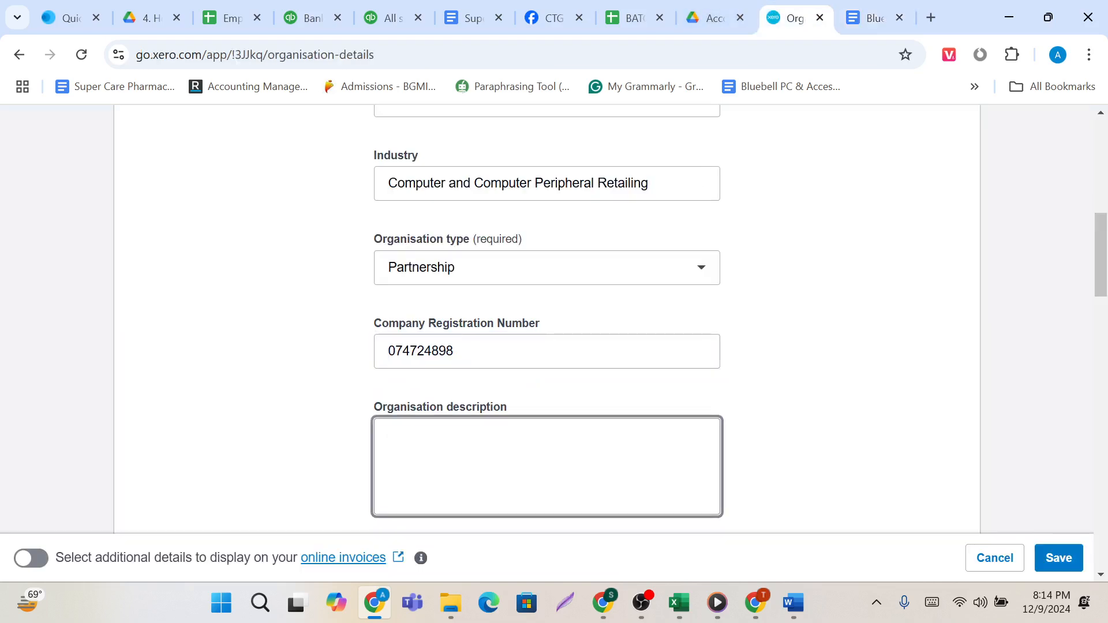
key("ctrl+v")
Search for the postal address under Contact Information using the full company address copied from the Data Base document.
scroll(427, 465, "down", 5)
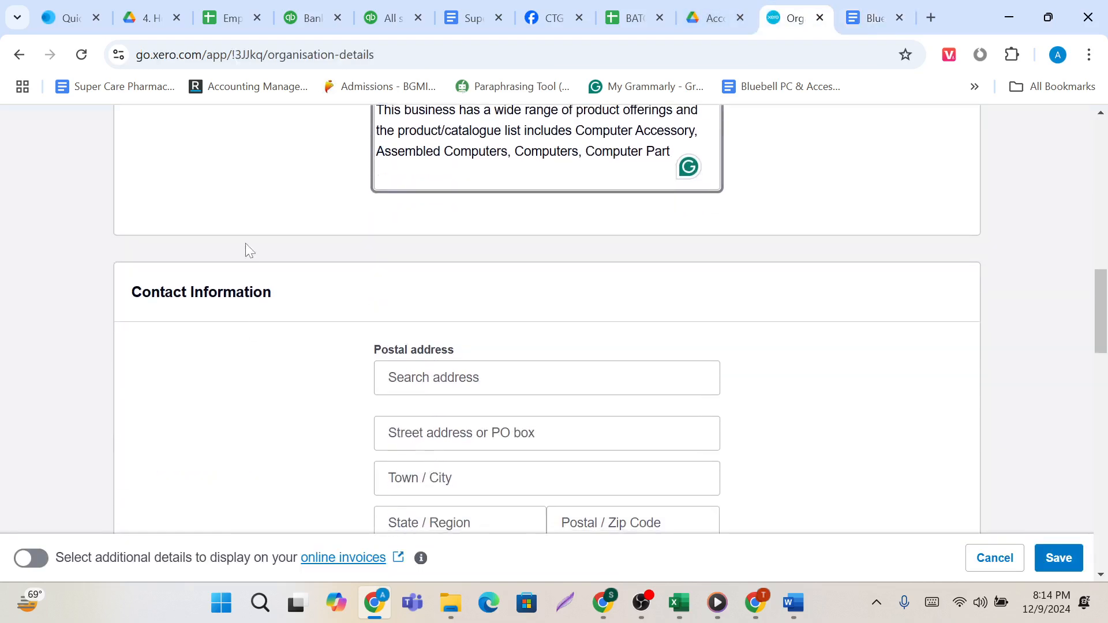
scroll(247, 248, "up", 10)
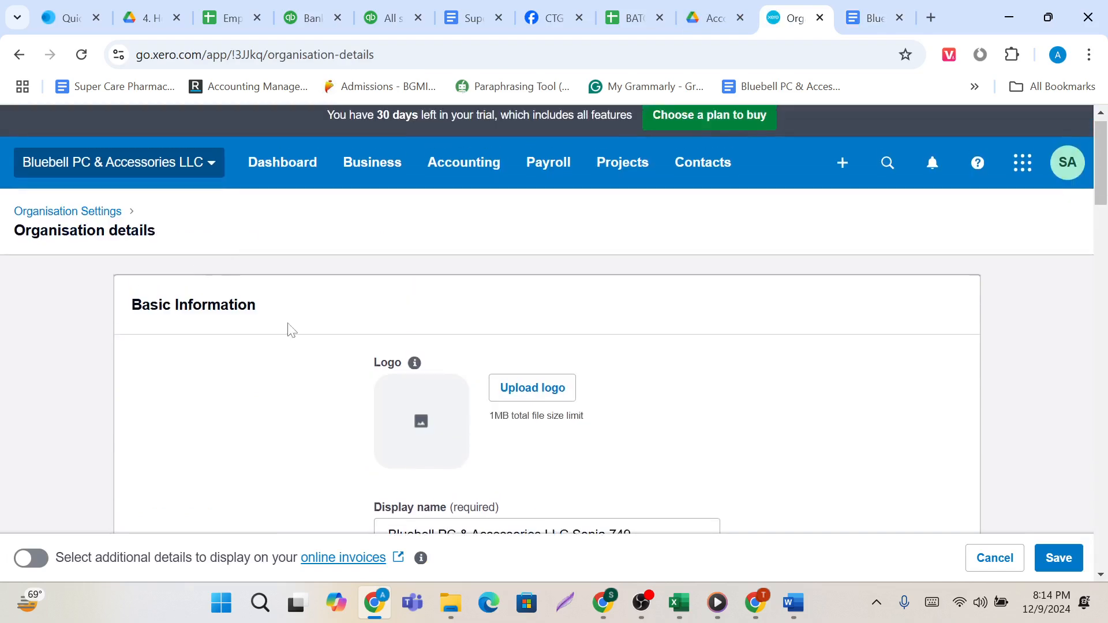
scroll(289, 329, "down", 5)
scroll(289, 329, "up", 4)
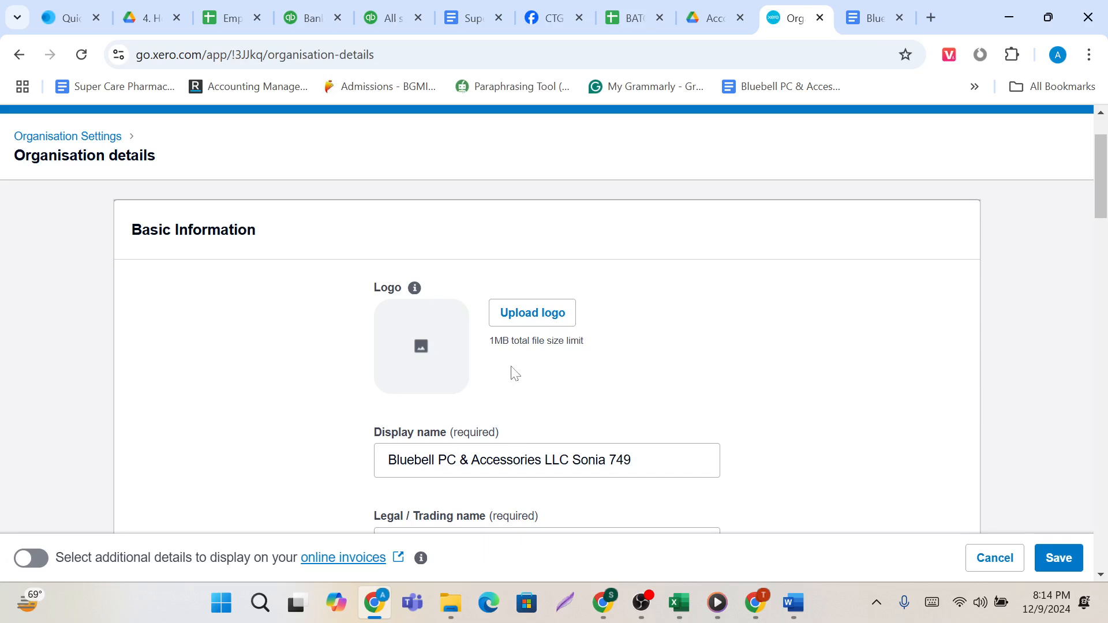
scroll(515, 374, "down", 8)
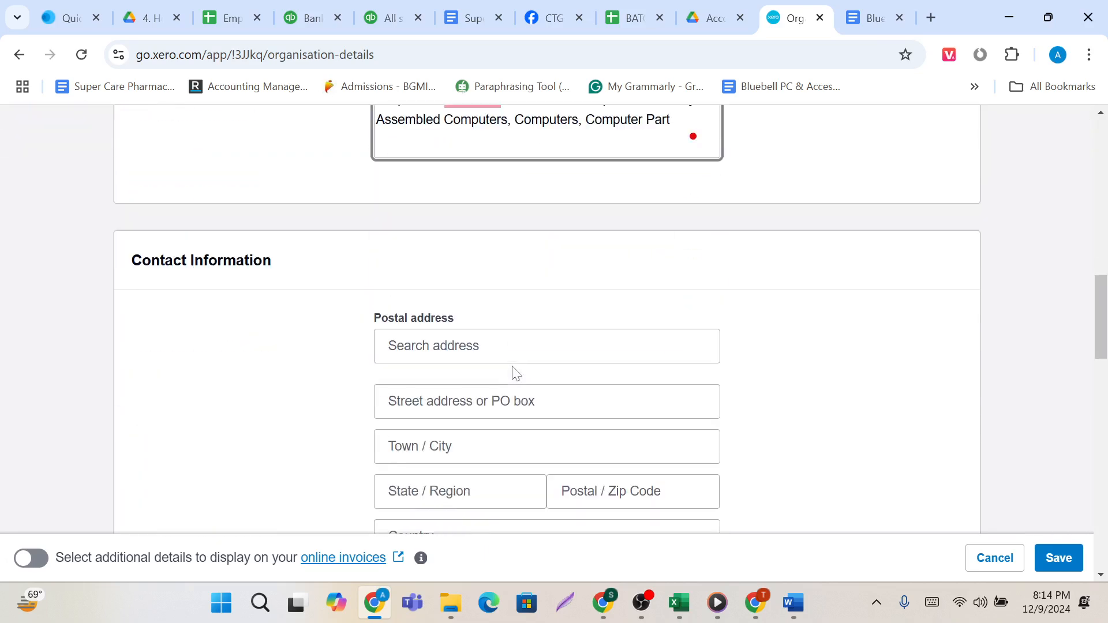
scroll(515, 374, "down", 1)
scroll(222, 311, "down", 1)
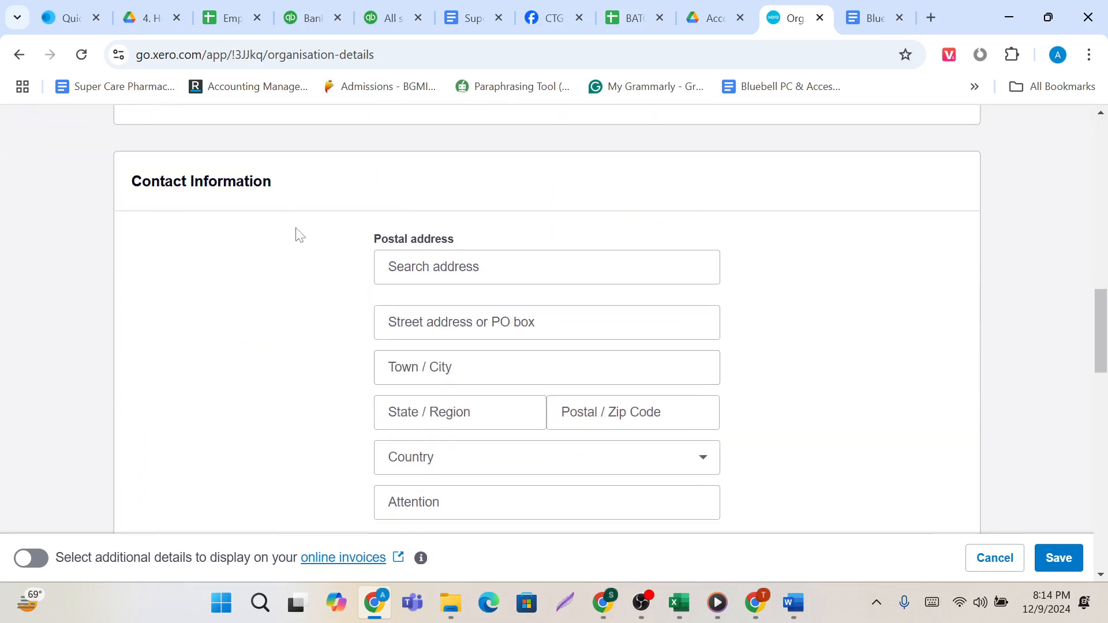
scroll(298, 234, "down", 2)
left_click(392, 191)
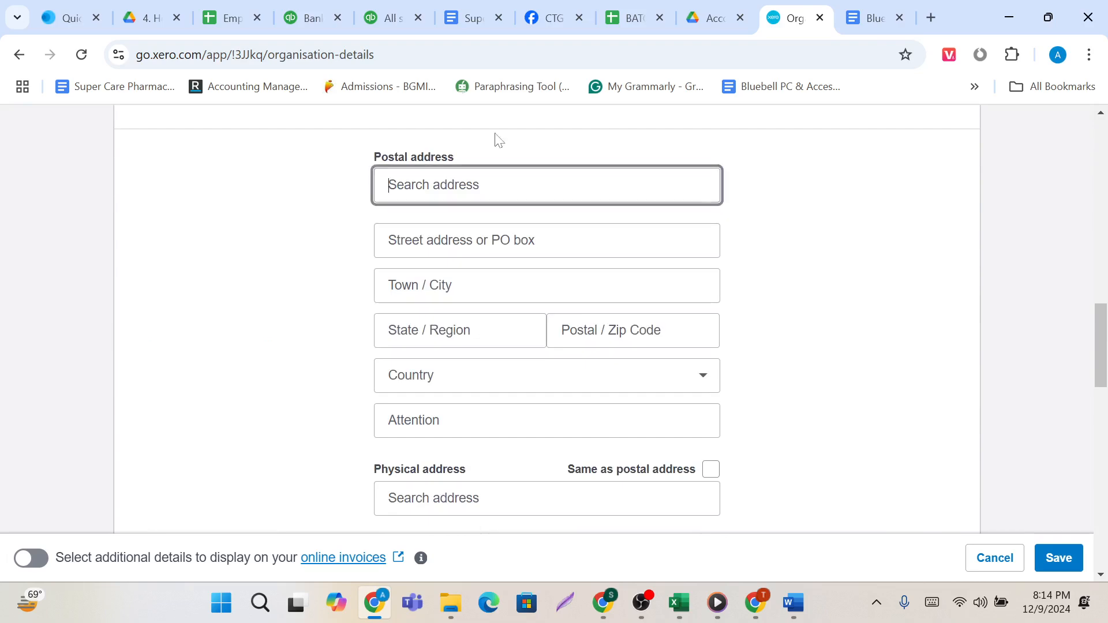
left_click(871, 17)
left_click(360, 180)
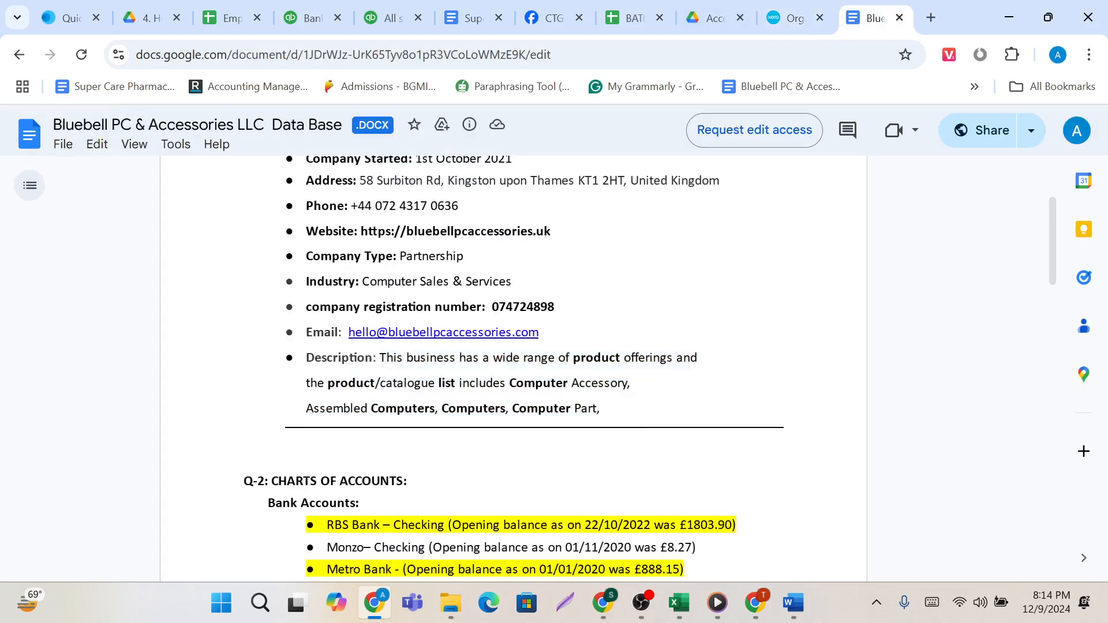
left_click_drag(360, 180, 726, 180)
key("ctrl+c")
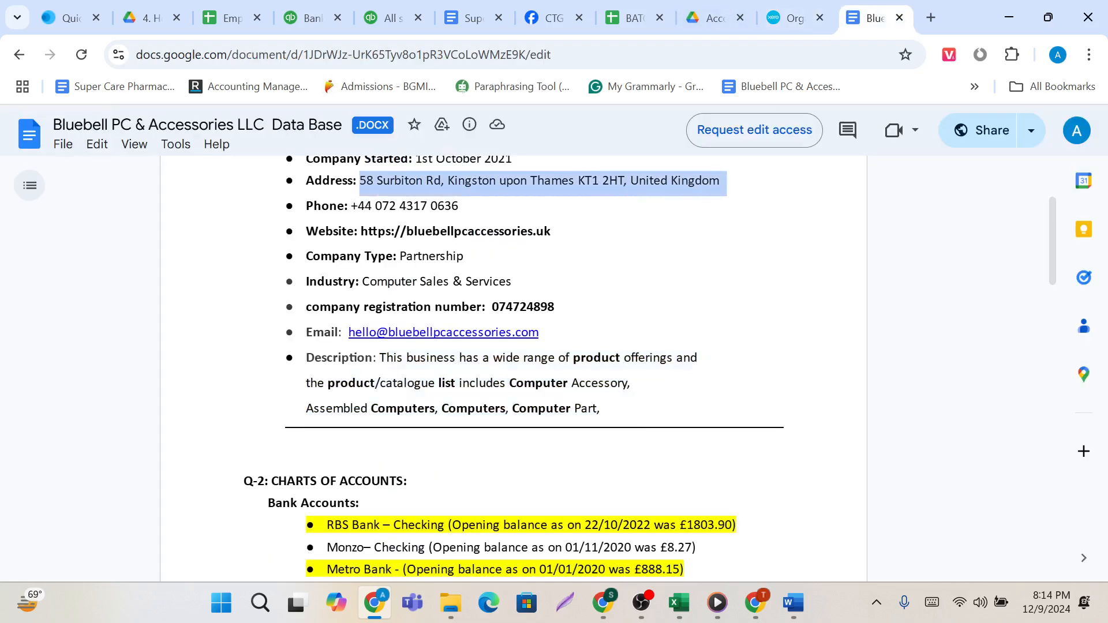
left_click(795, 17)
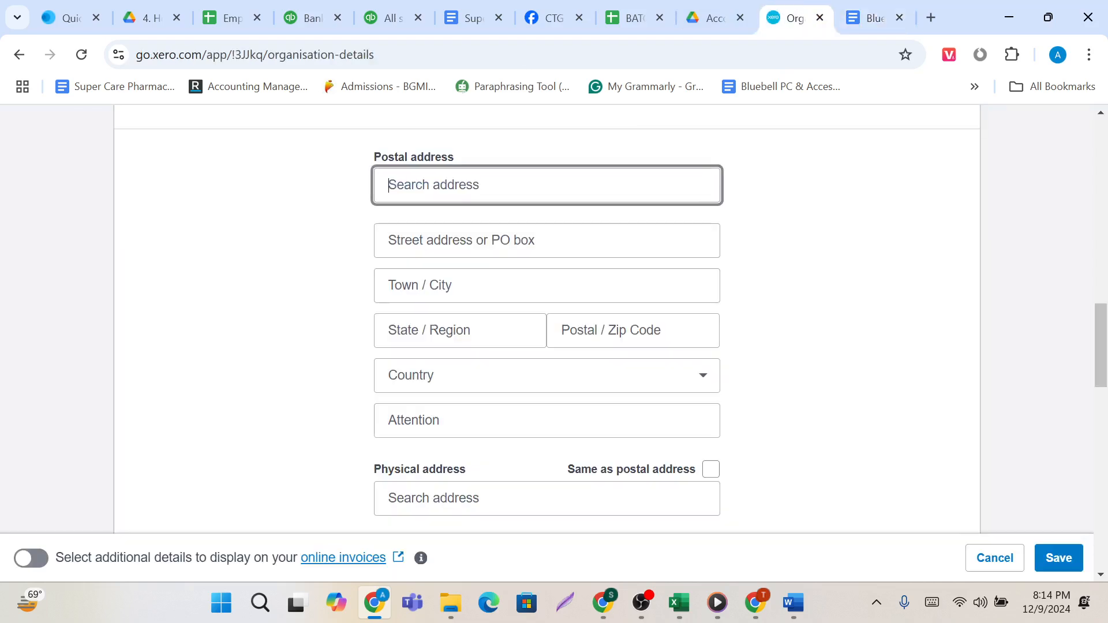
key("ctrl+v")
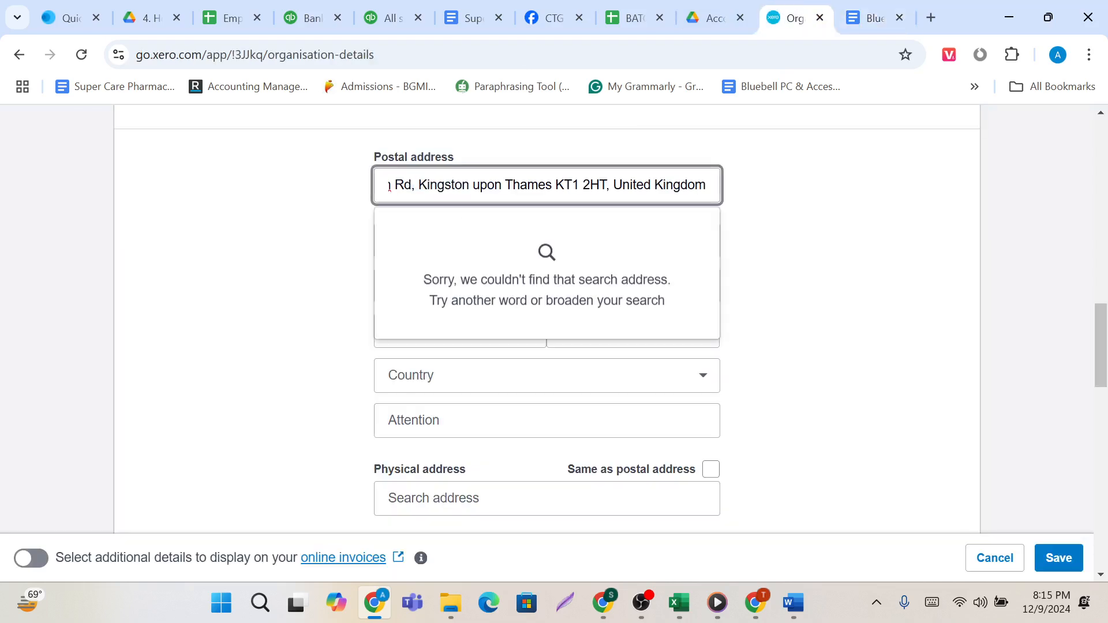
Remove the country from the postal address search and choose the matching suggested address to fill in the address fields.
key("BackSpace")
key("BackSpace")
key("BackSpace")
key("BackSpace")
key("BackSpace")
key("BackSpace")
key("BackSpace")
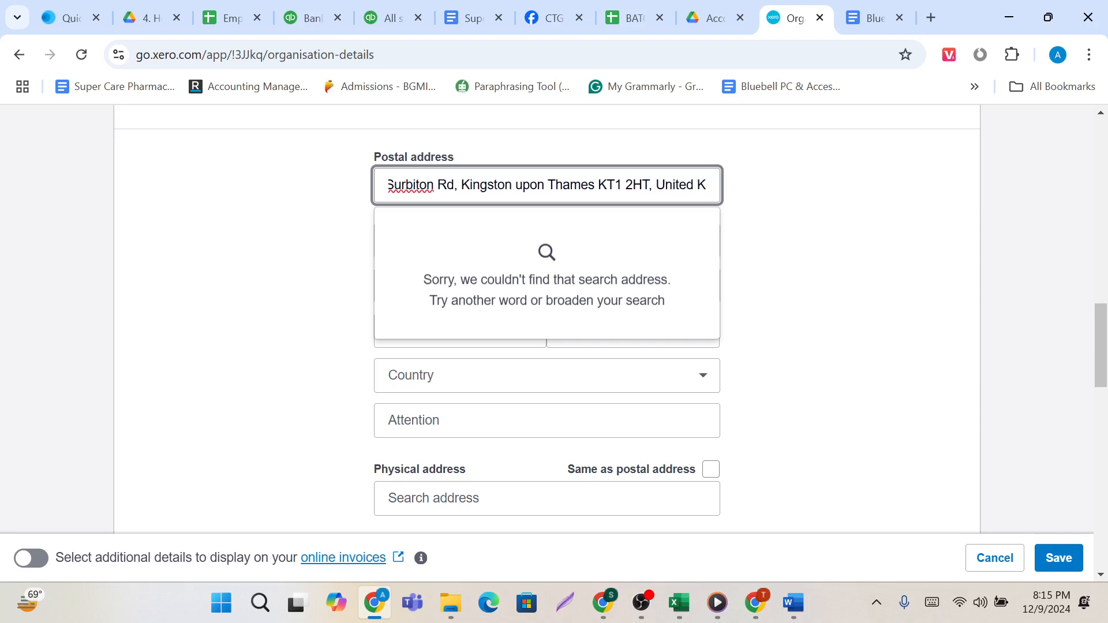
key("BackSpace")
key("BackSpace")
key("BackSpace")
key("BackSpace")
key("BackSpace")
key("BackSpace")
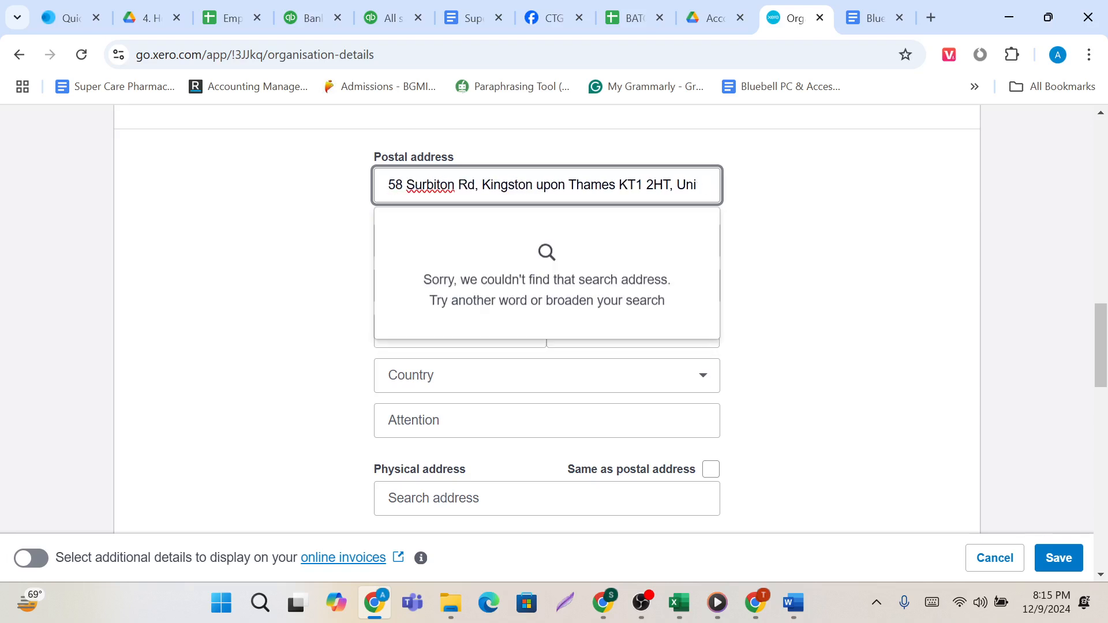
key("BackSpace")
key("BackSpace")
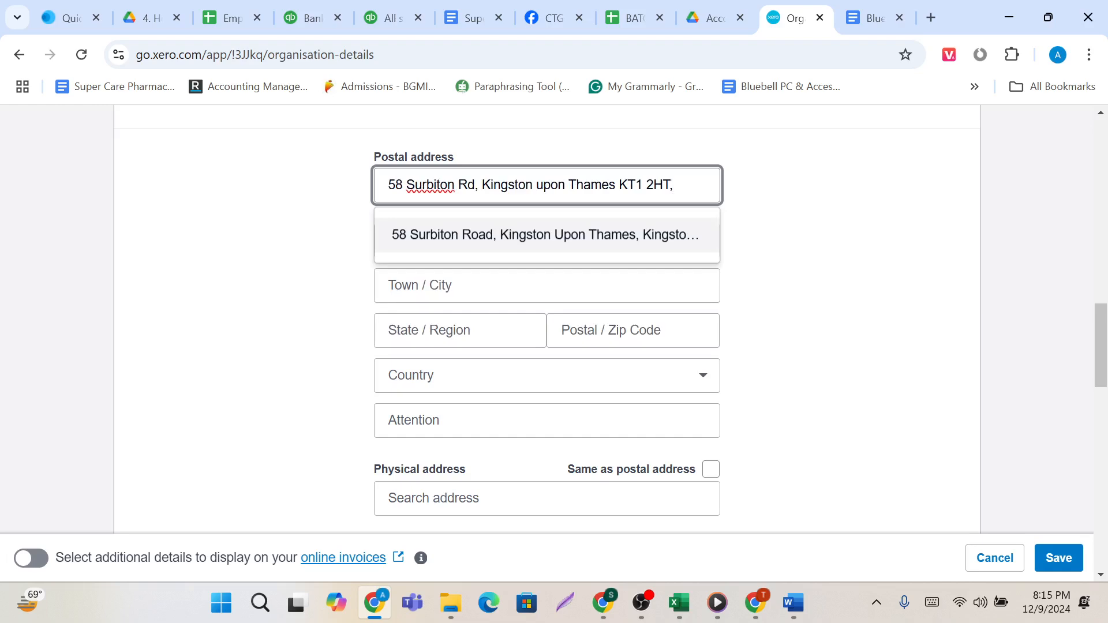
left_click(453, 244)
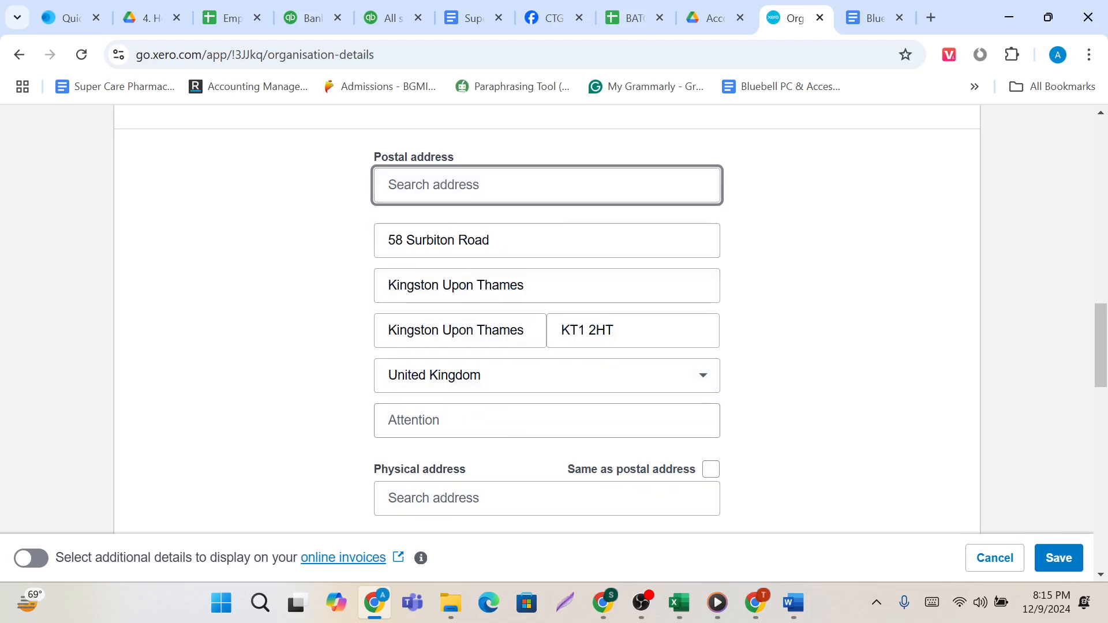
Set the physical address to be the same as the postal address.
scroll(515, 444, "down", 1)
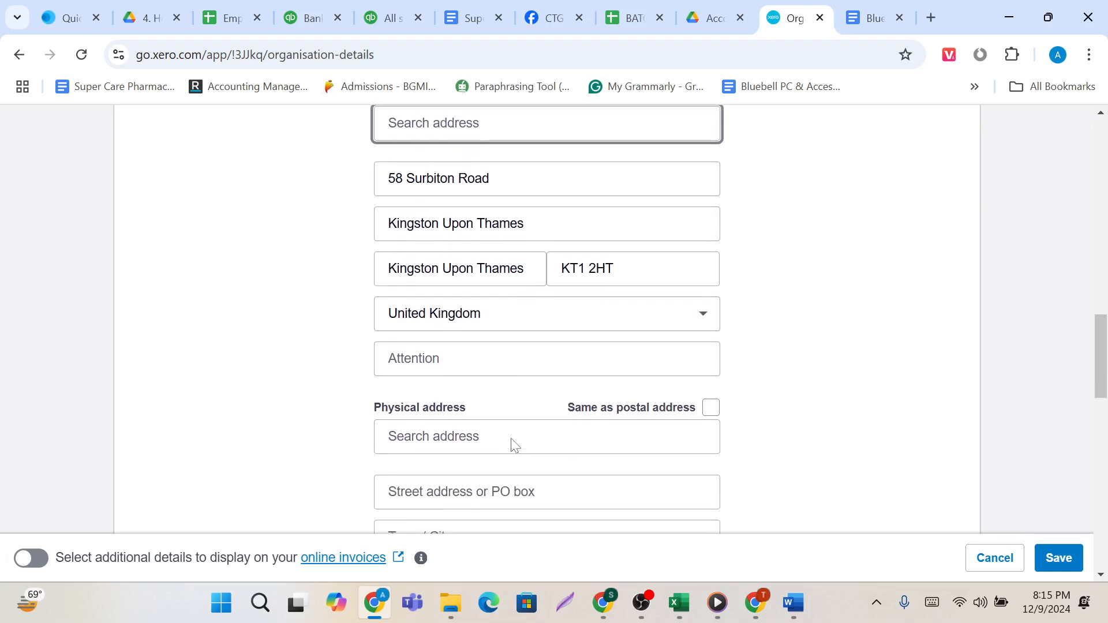
scroll(512, 445, "up", 2)
scroll(477, 440, "down", 2)
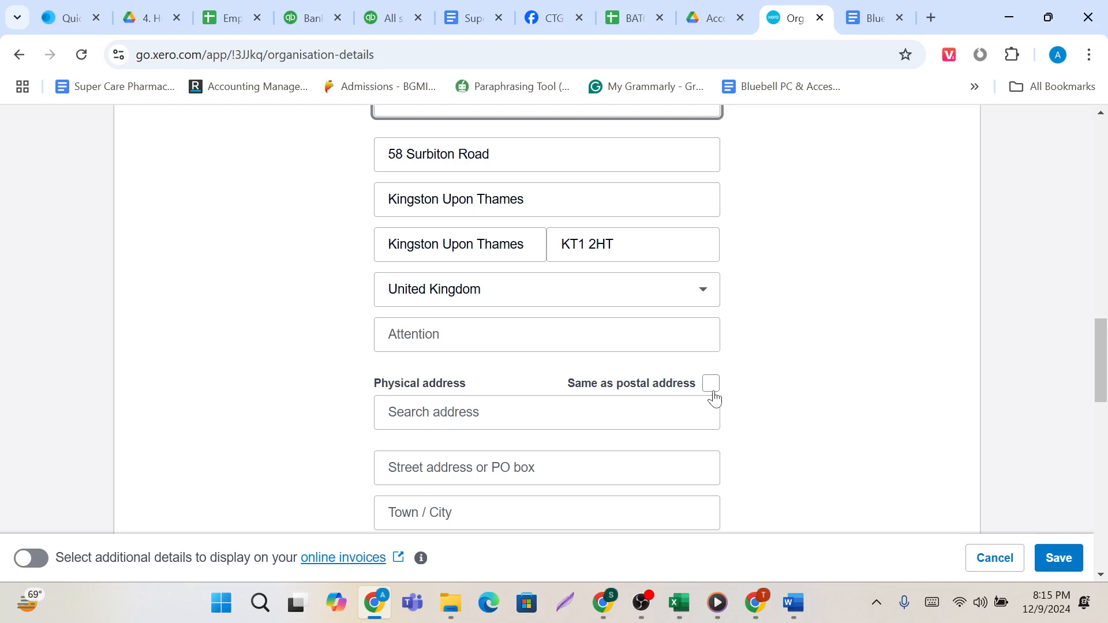
left_click(713, 393)
Fill in the Telephone number with the company's phone number copied from the Data Base document.
scroll(713, 394, "down", 2)
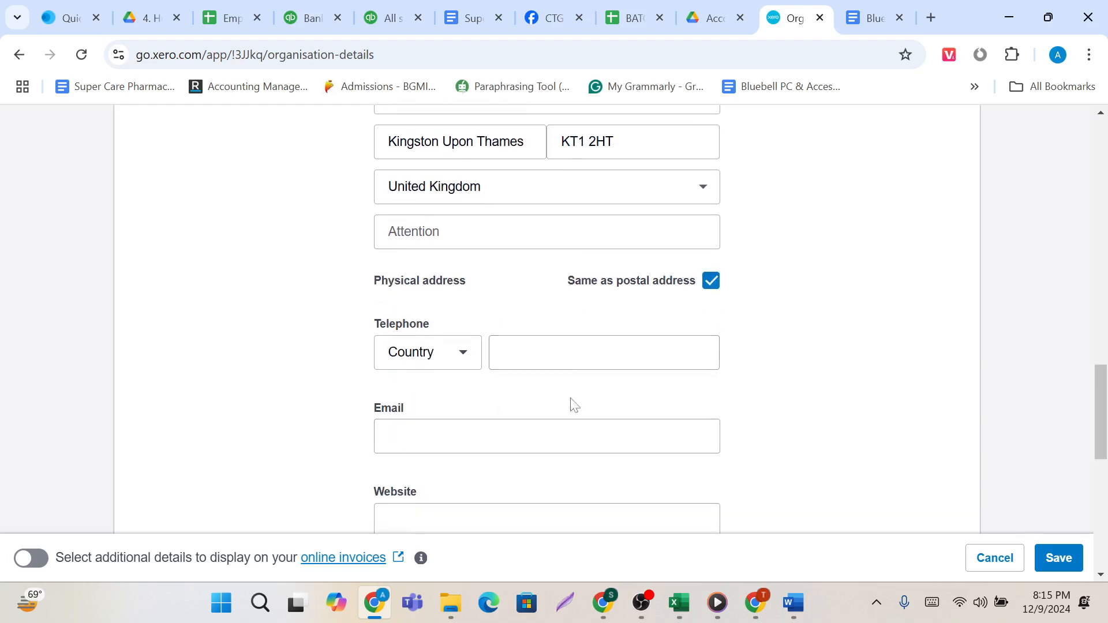
scroll(559, 378, "up", 2)
scroll(557, 378, "down", 1)
left_click(558, 385)
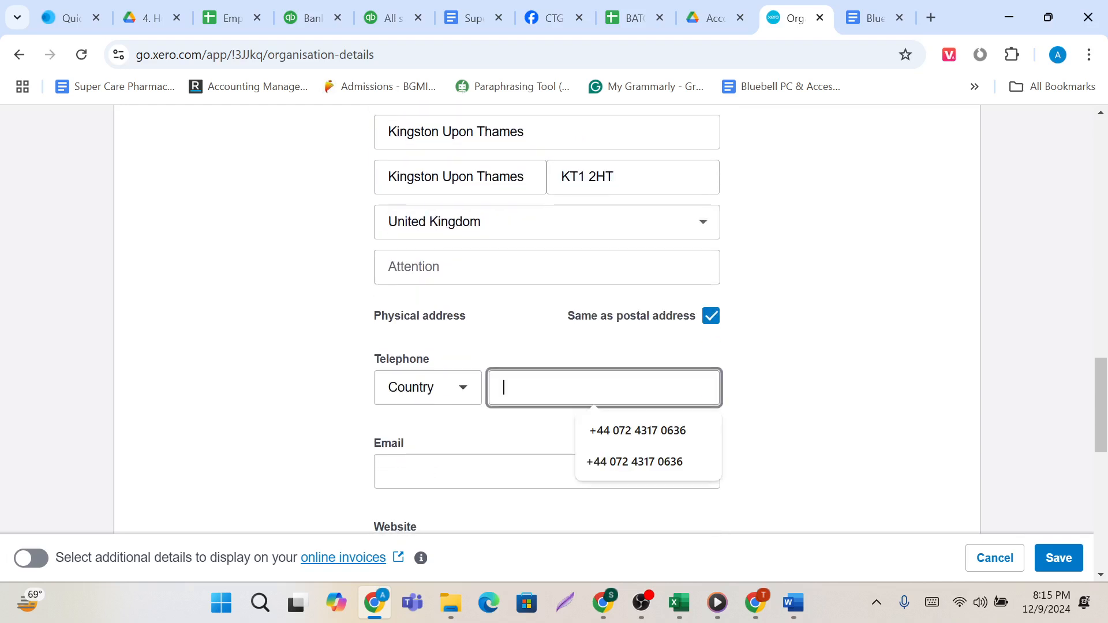
left_click(874, 8)
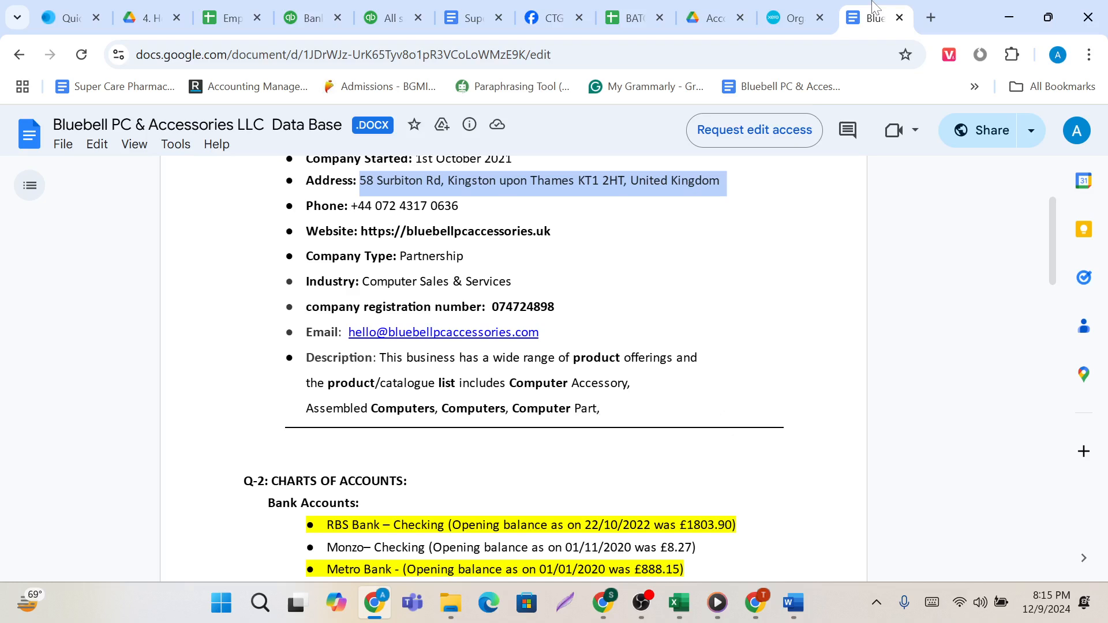
scroll(650, 367, "up", 1)
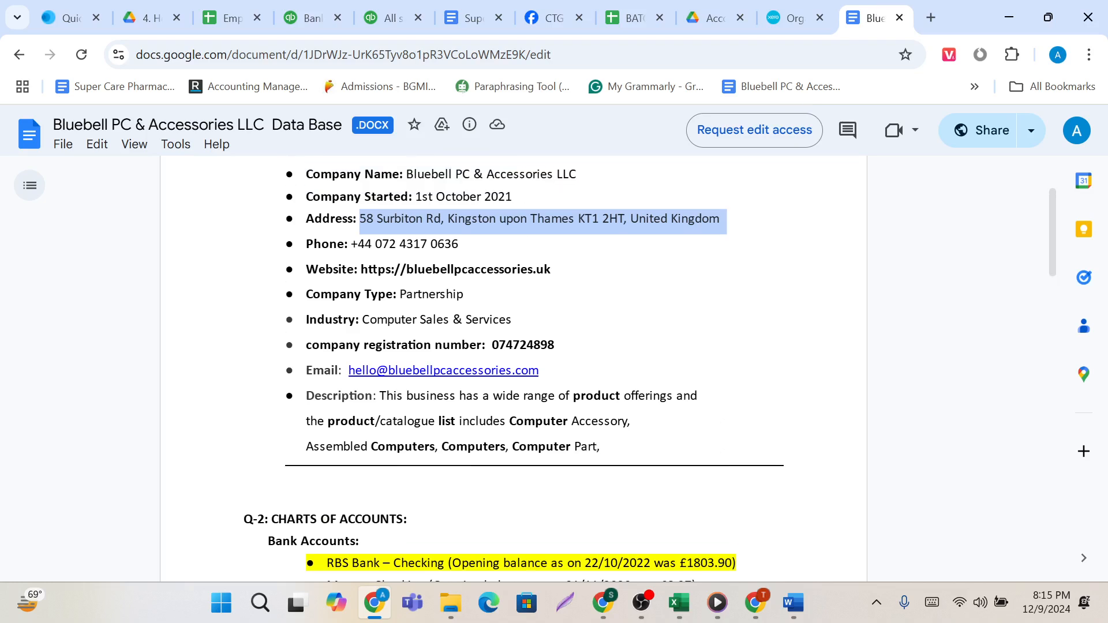
left_click_drag(352, 245, 466, 247)
key("ctrl+c")
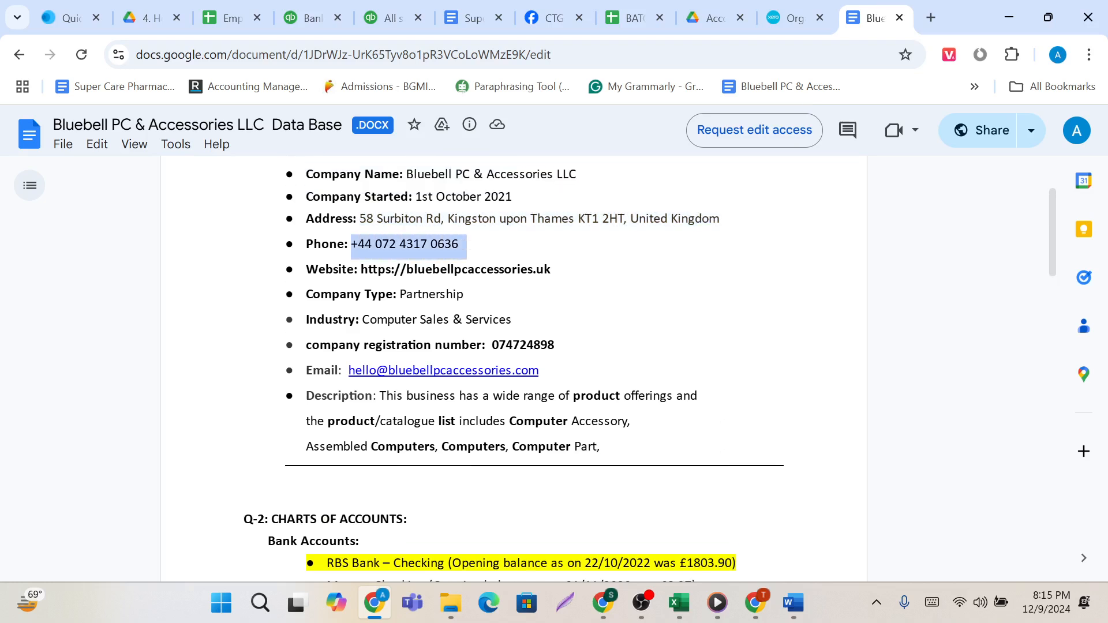
left_click(790, 17)
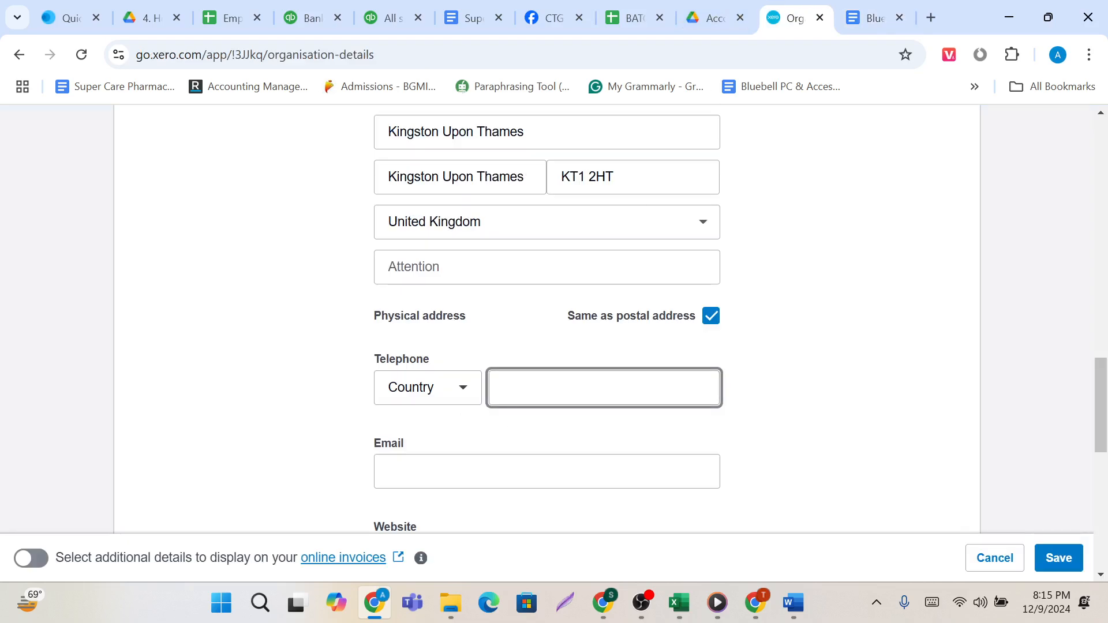
left_click(603, 388)
key("ctrl+v")
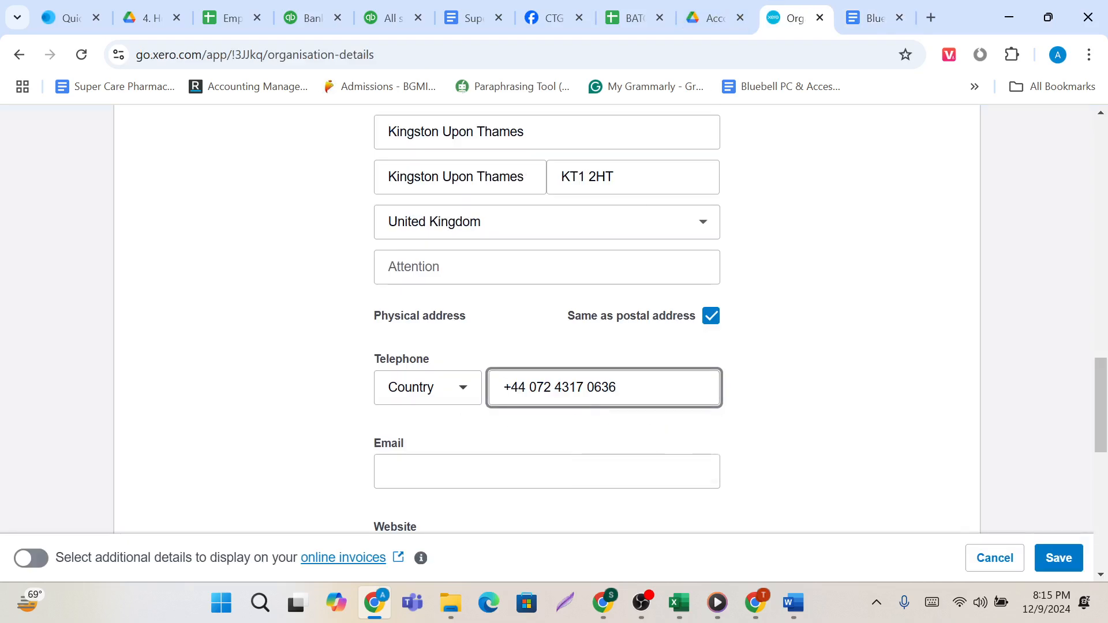
Fill in the Email field with the company's email address copied from the Data Base document.
left_click(547, 472)
scroll(547, 472, "down", 1)
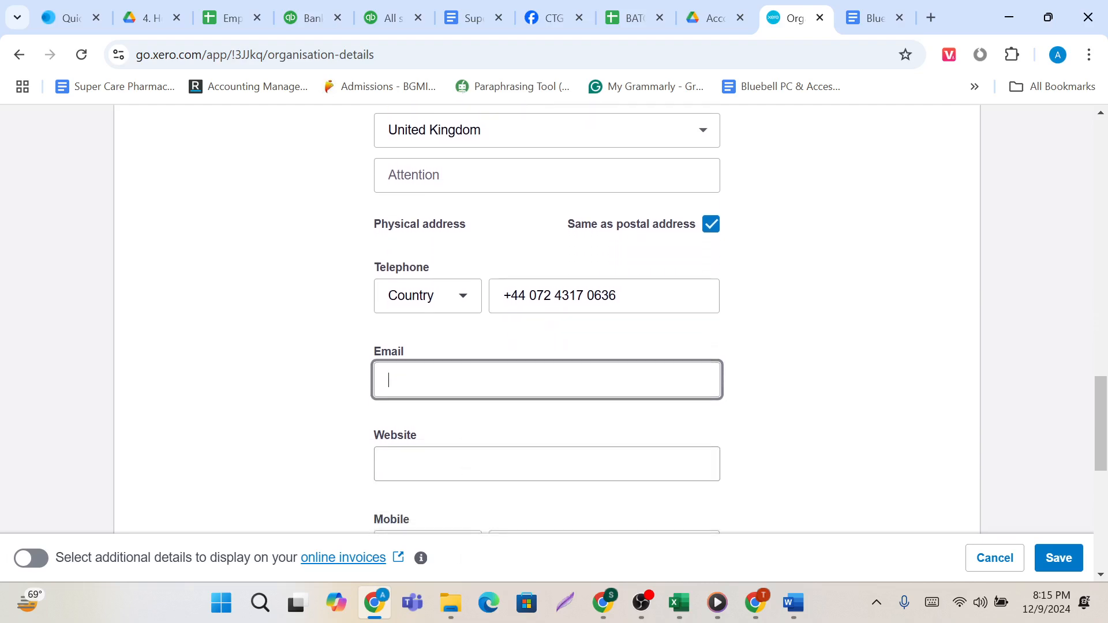
left_click(870, 18)
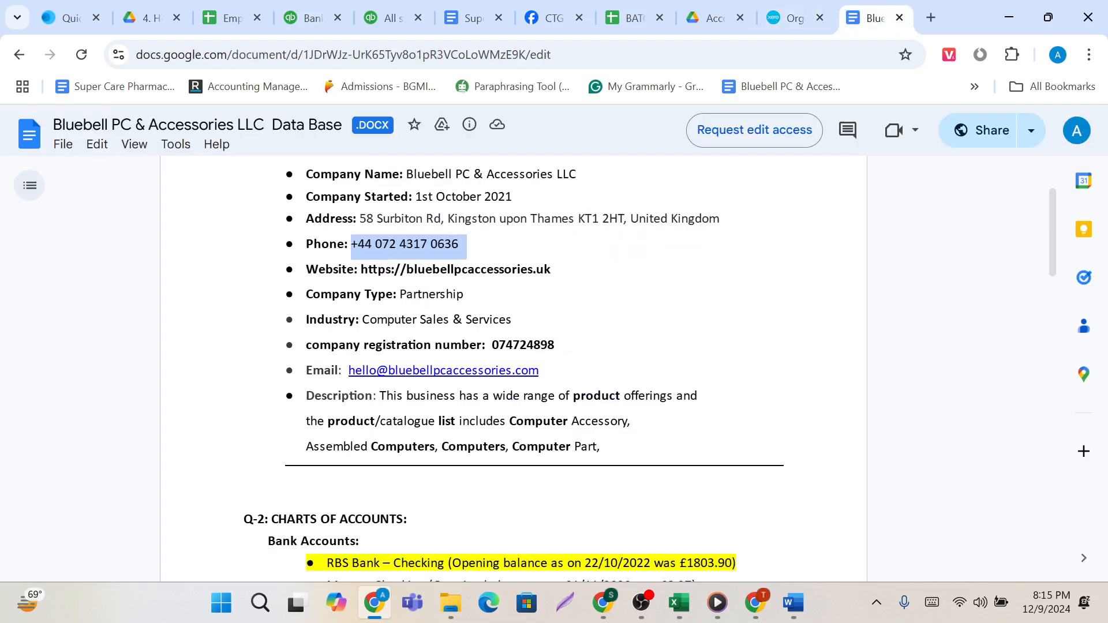
left_click_drag(348, 370, 545, 372)
key("ctrl+c")
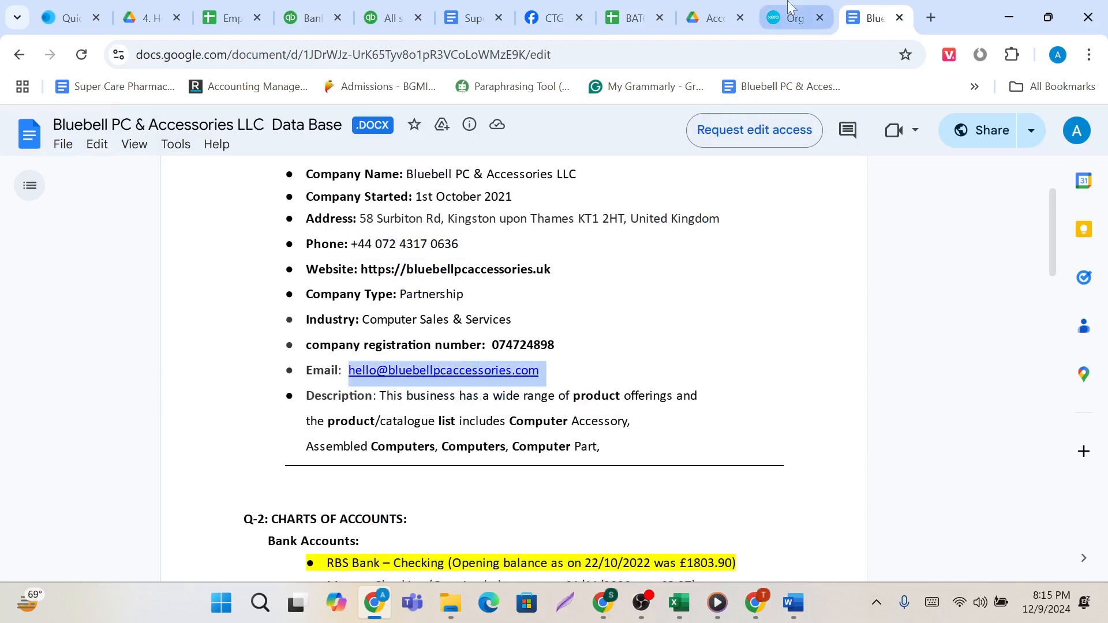
left_click(791, 18)
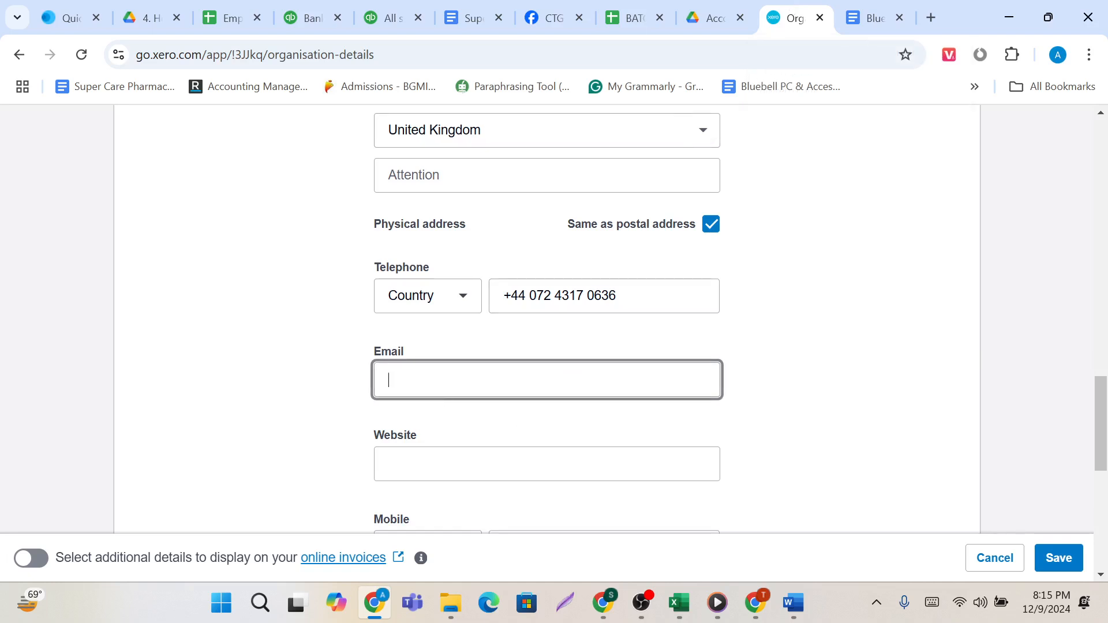
left_click(440, 392)
scroll(440, 393, "down", 1)
left_click(424, 345)
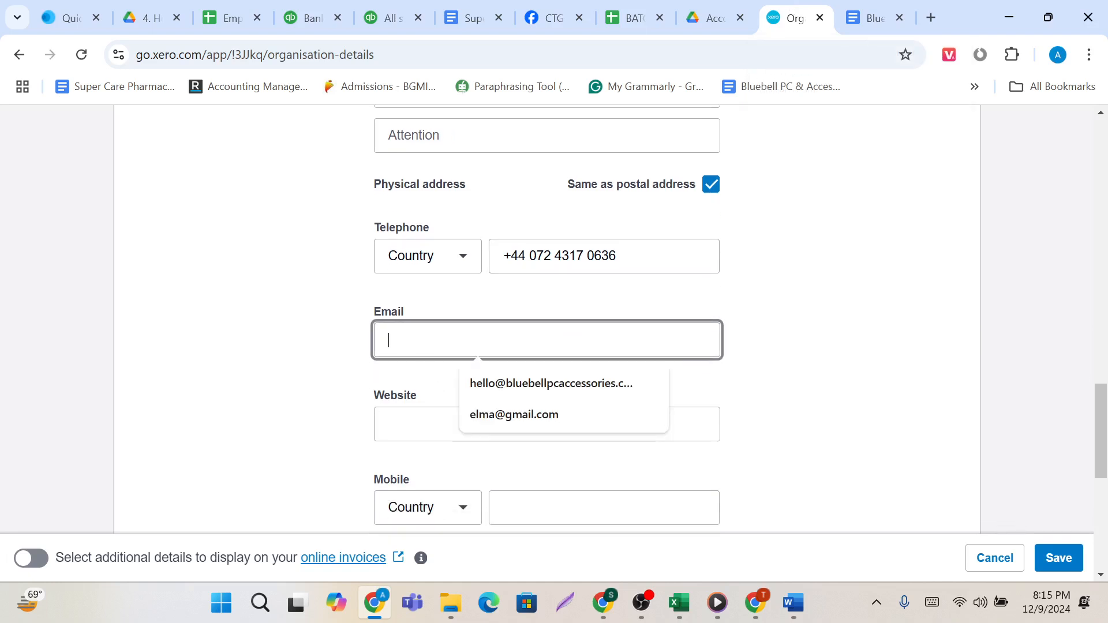
key("ctrl+v")
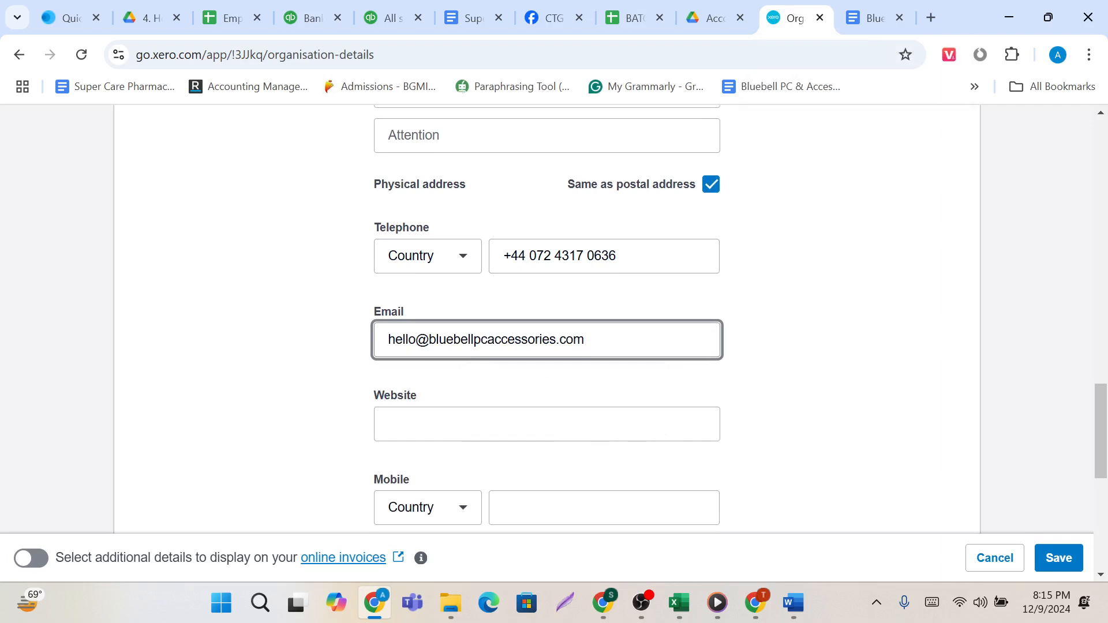
scroll(553, 324, "down", 3)
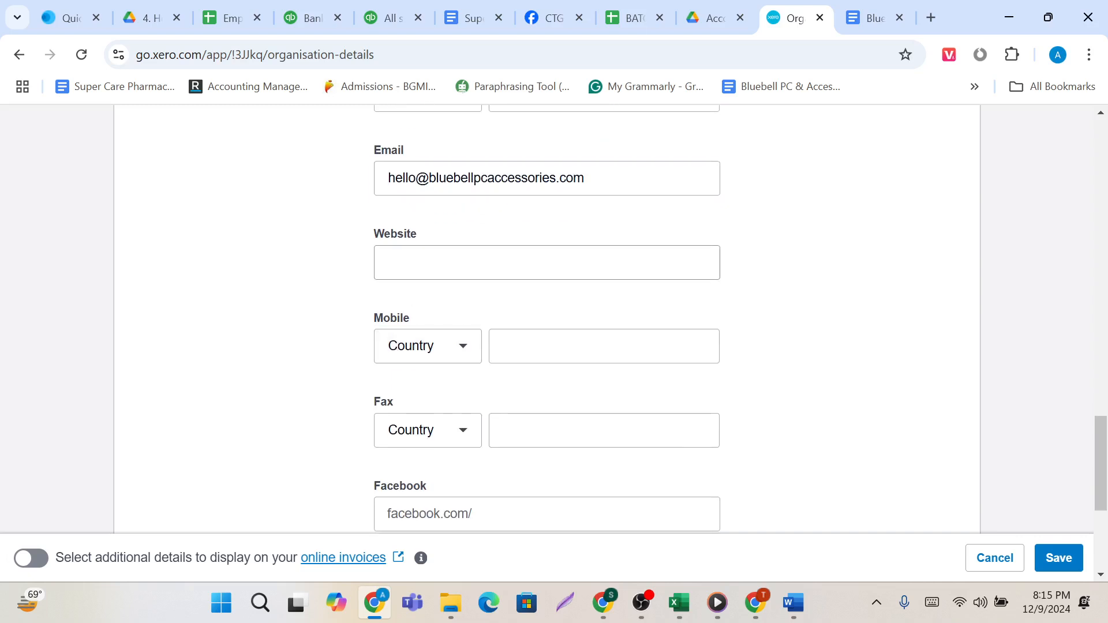
left_click(456, 263)
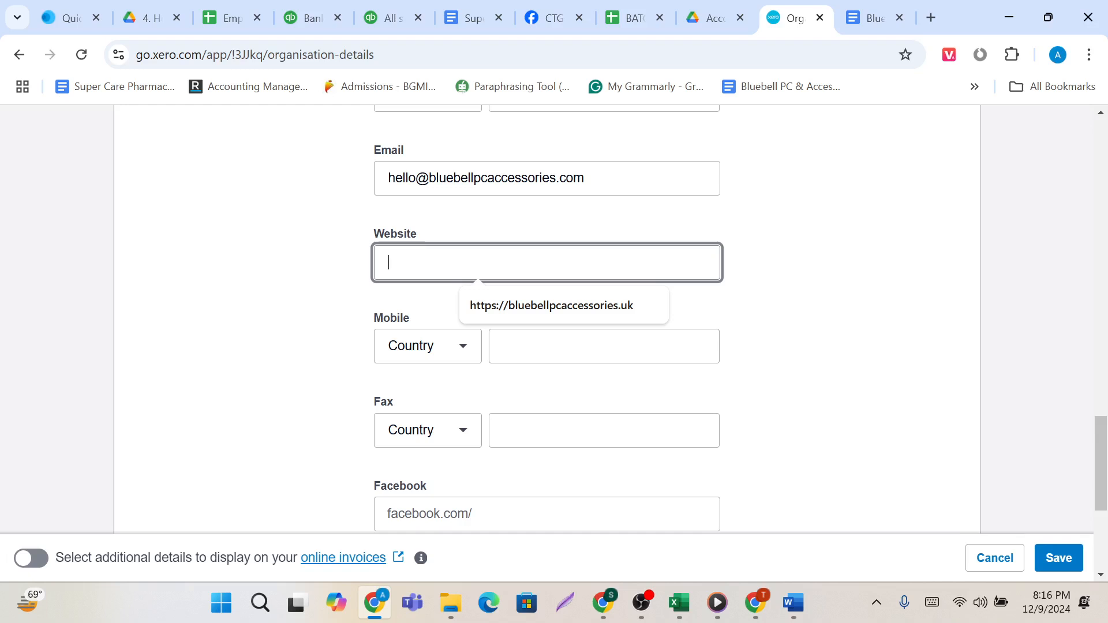
scroll(421, 264, "down", 1)
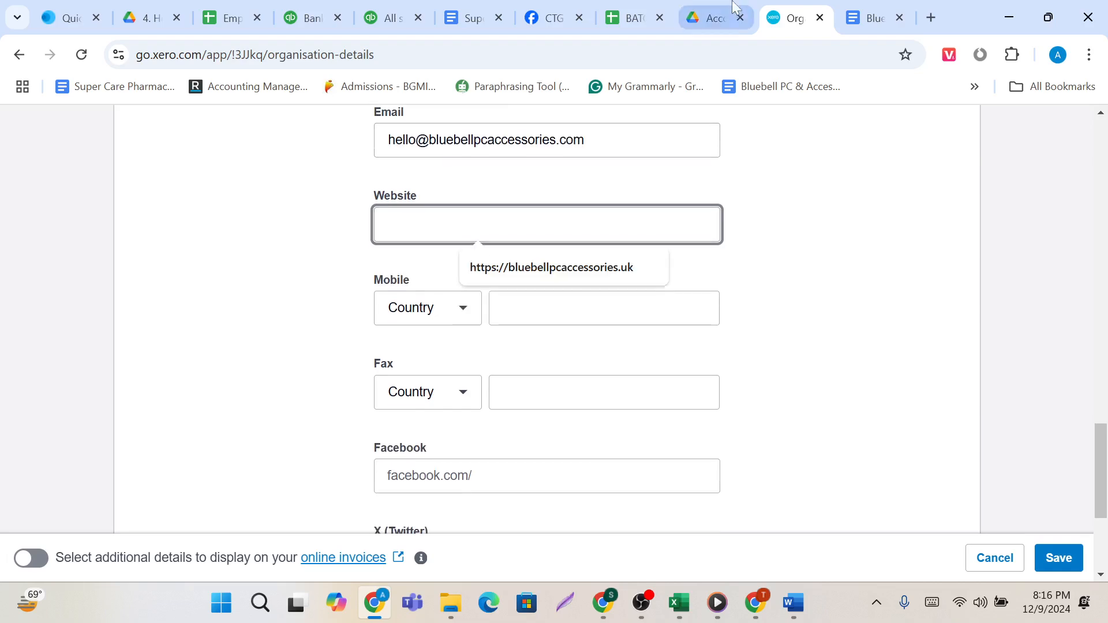
left_click(870, 18)
scroll(514, 370, "down", 1)
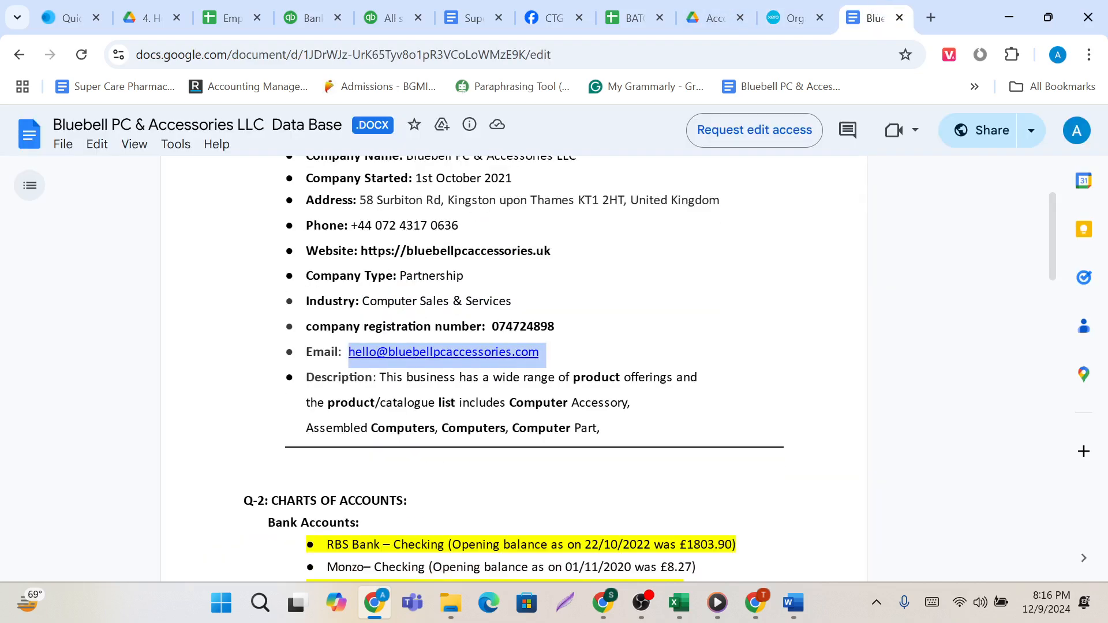
scroll(513, 369, "up", 3)
scroll(513, 369, "down", 4)
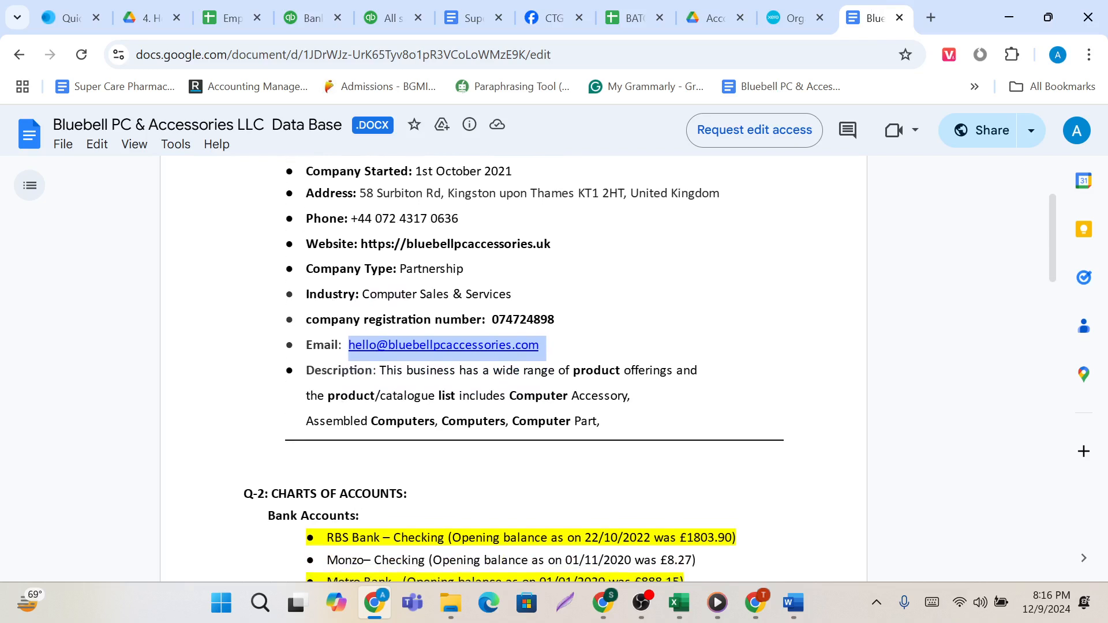
scroll(514, 369, "up", 3)
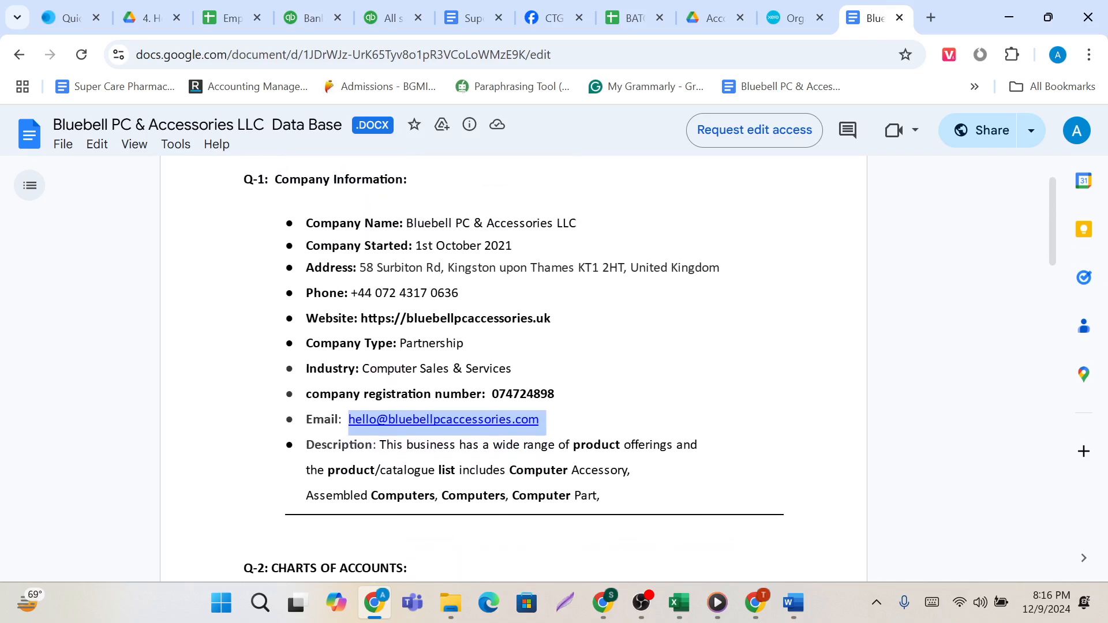
left_click_drag(360, 319, 560, 319)
key("ctrl+c")
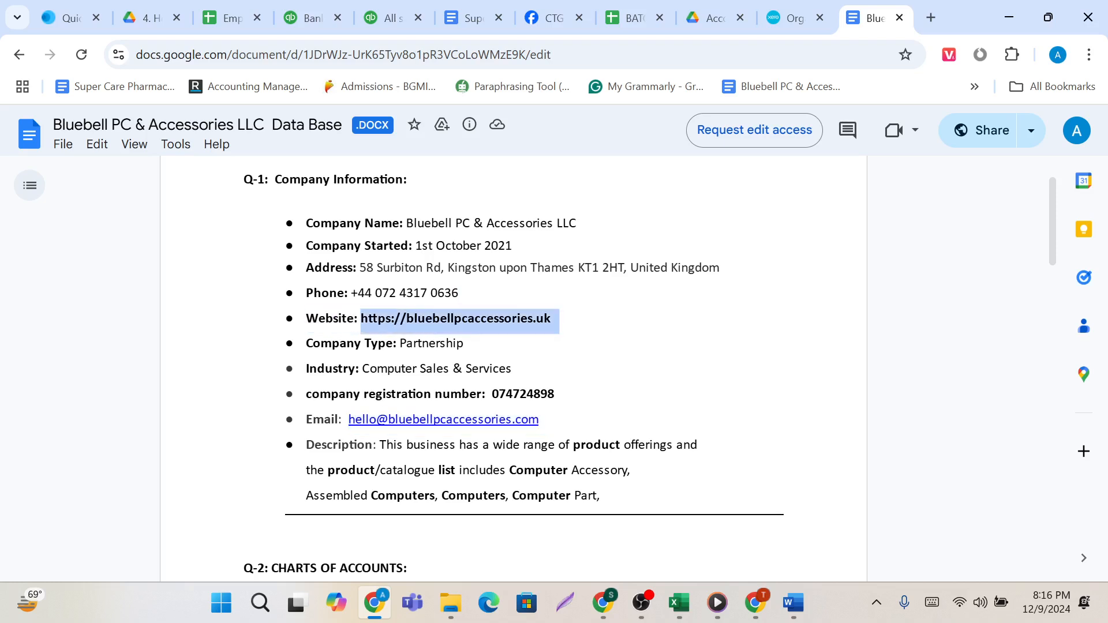
left_click(807, 6)
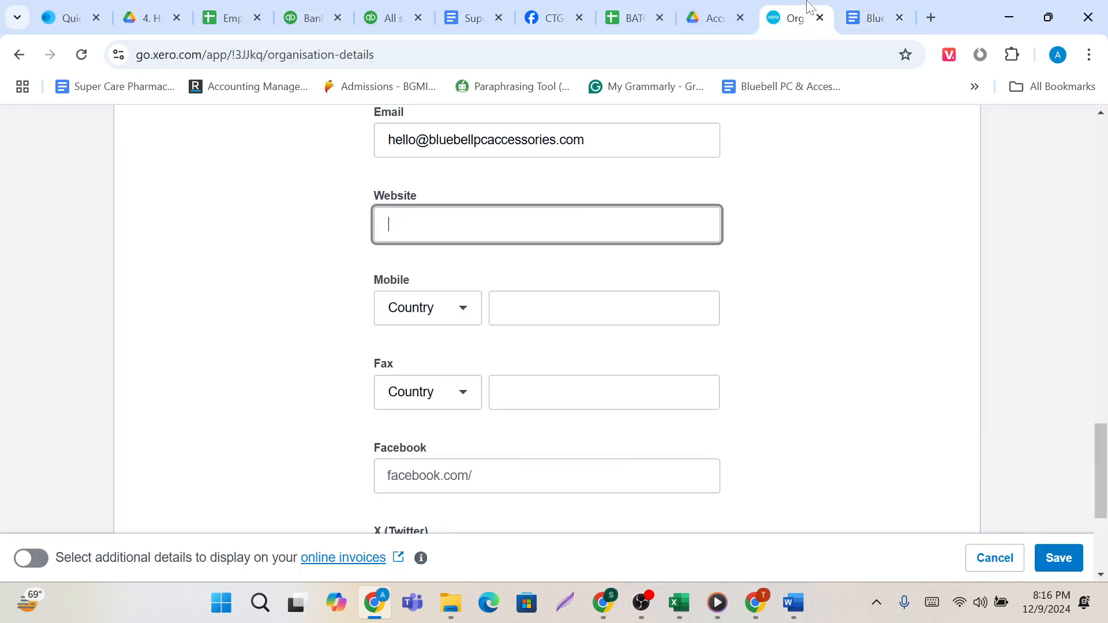
key("ctrl+v")
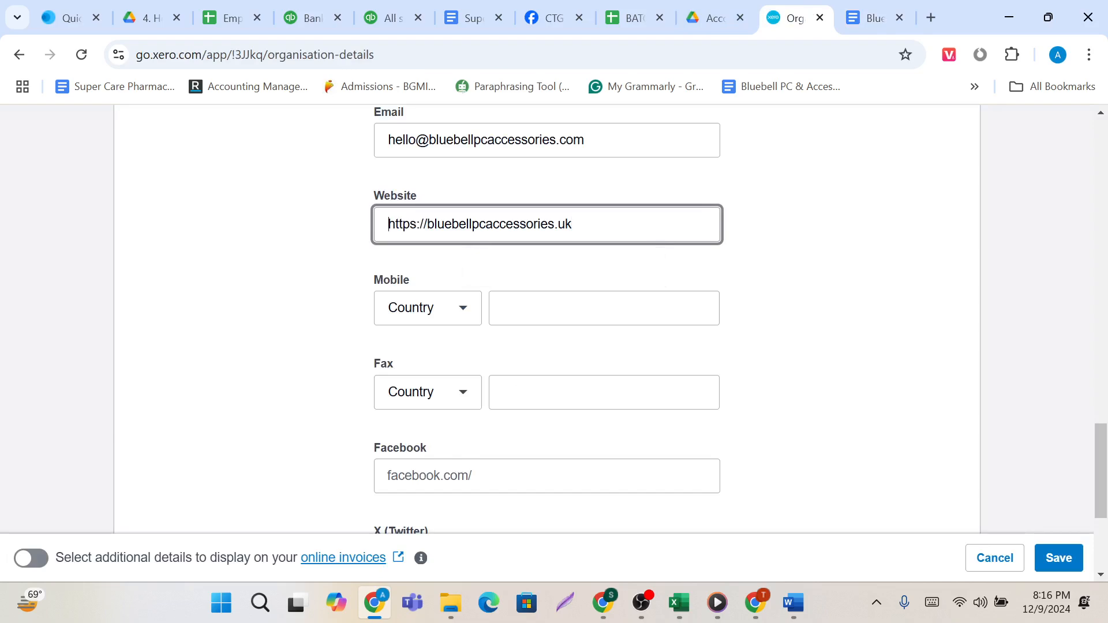
left_click(558, 309)
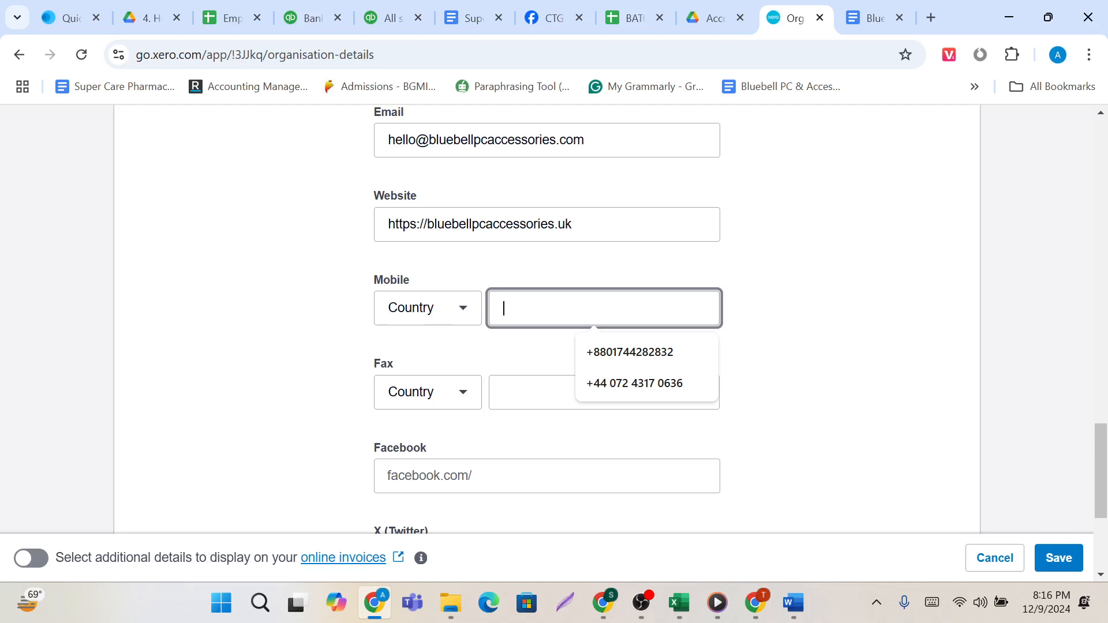
left_click(532, 392)
left_click(531, 308)
scroll(554, 317, "down", 1)
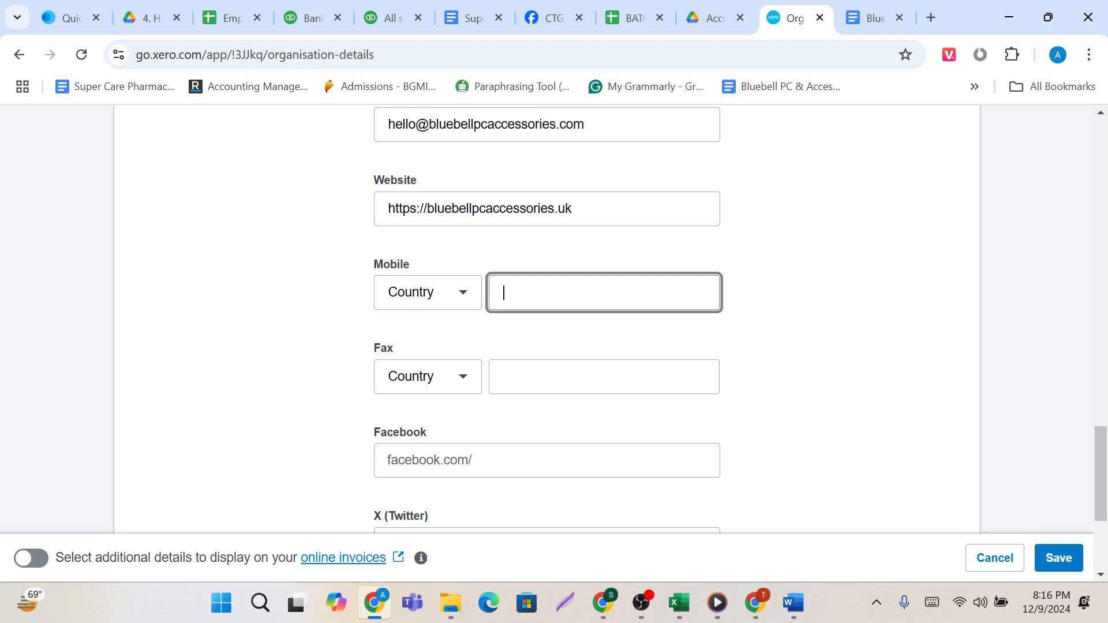
Review the organisation details form from the basic information to the contact and social media fields.
scroll(519, 298, "down", 1)
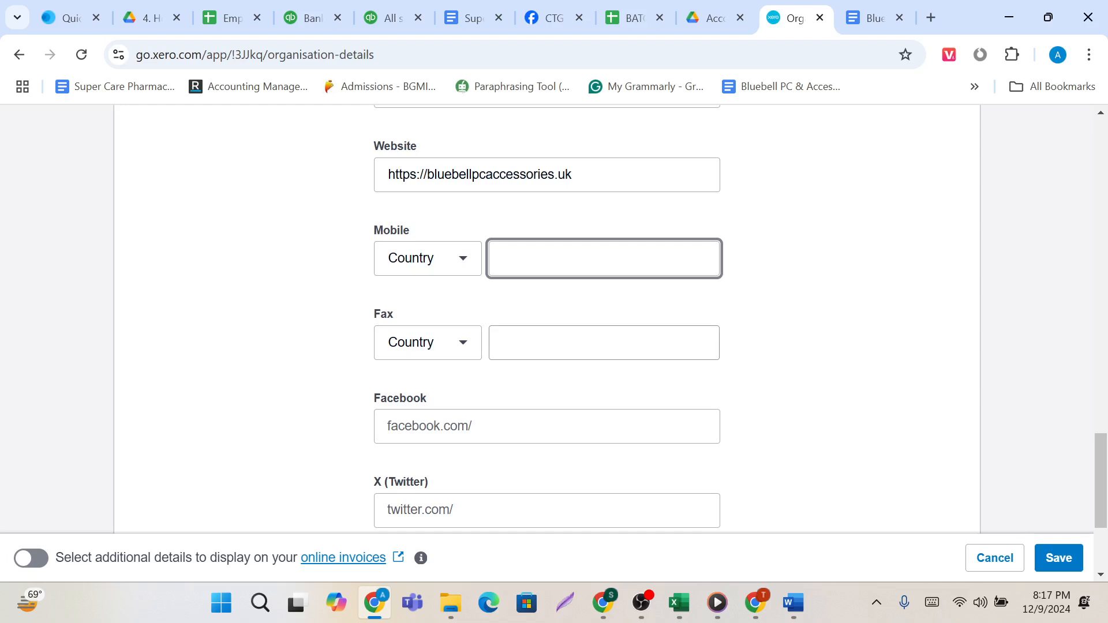
scroll(499, 401, "down", 3)
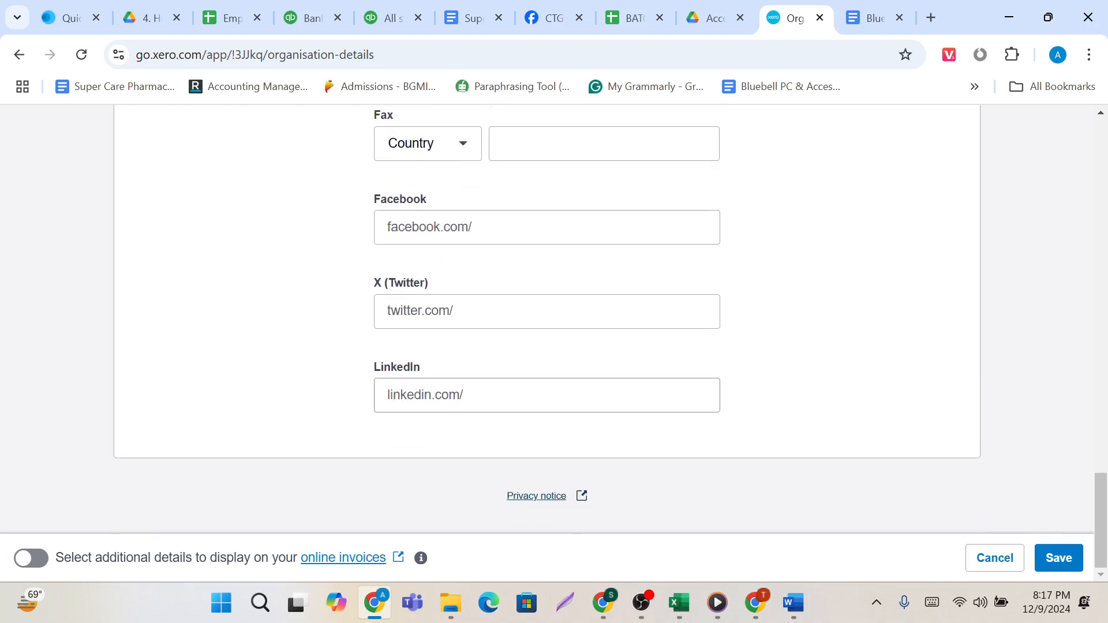
scroll(504, 399, "up", 12)
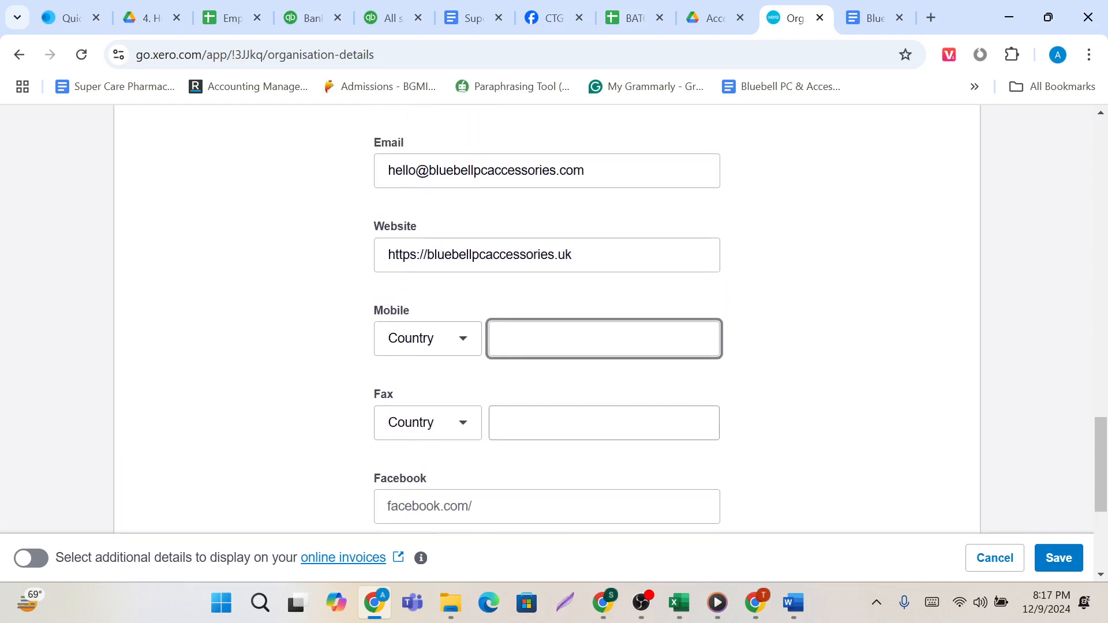
scroll(503, 400, "up", 8)
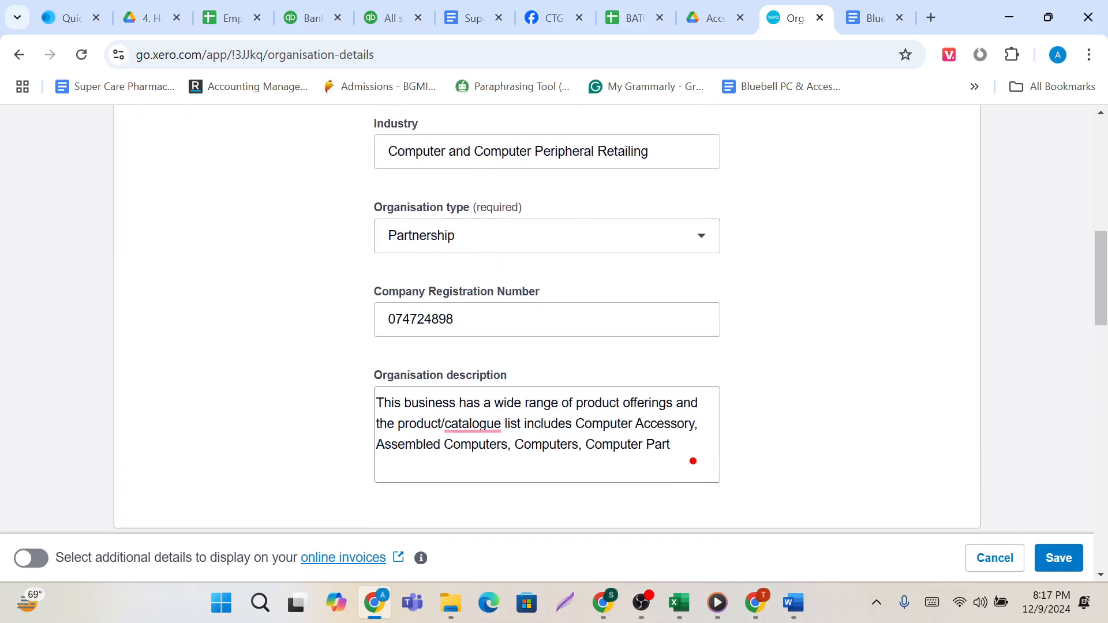
scroll(504, 400, "down", 11)
scroll(504, 399, "down", 5)
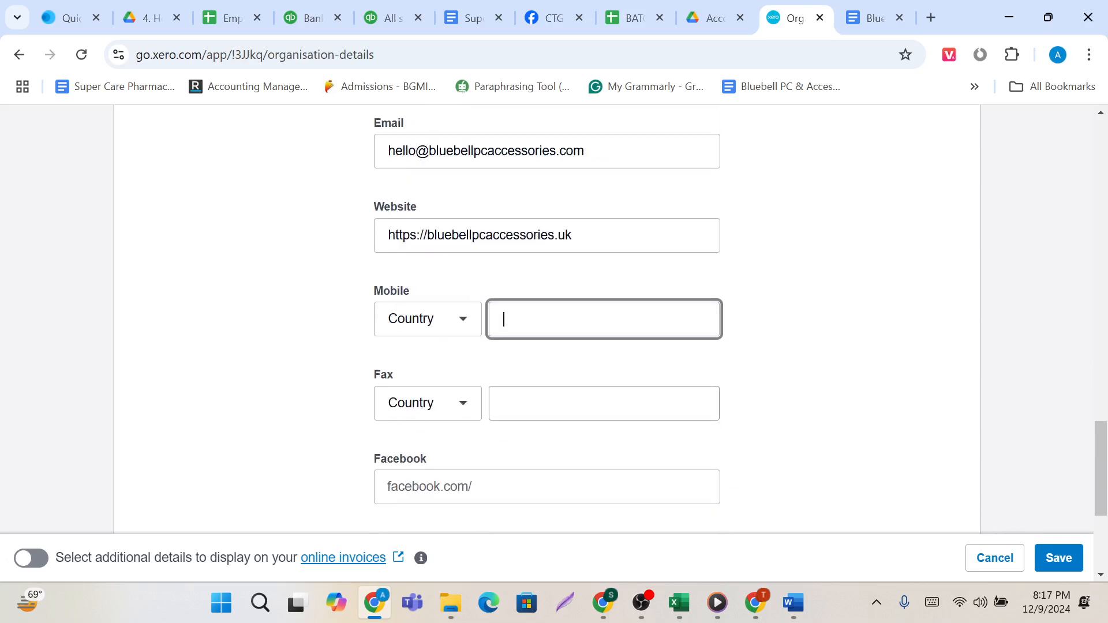
scroll(504, 400, "up", 12)
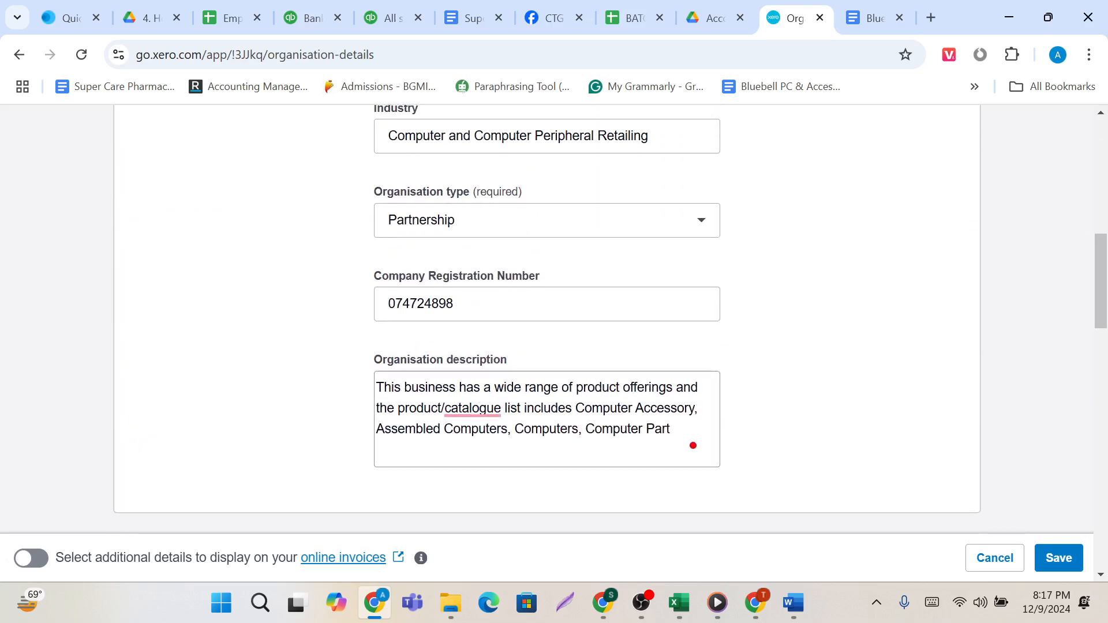
scroll(501, 399, "up", 3)
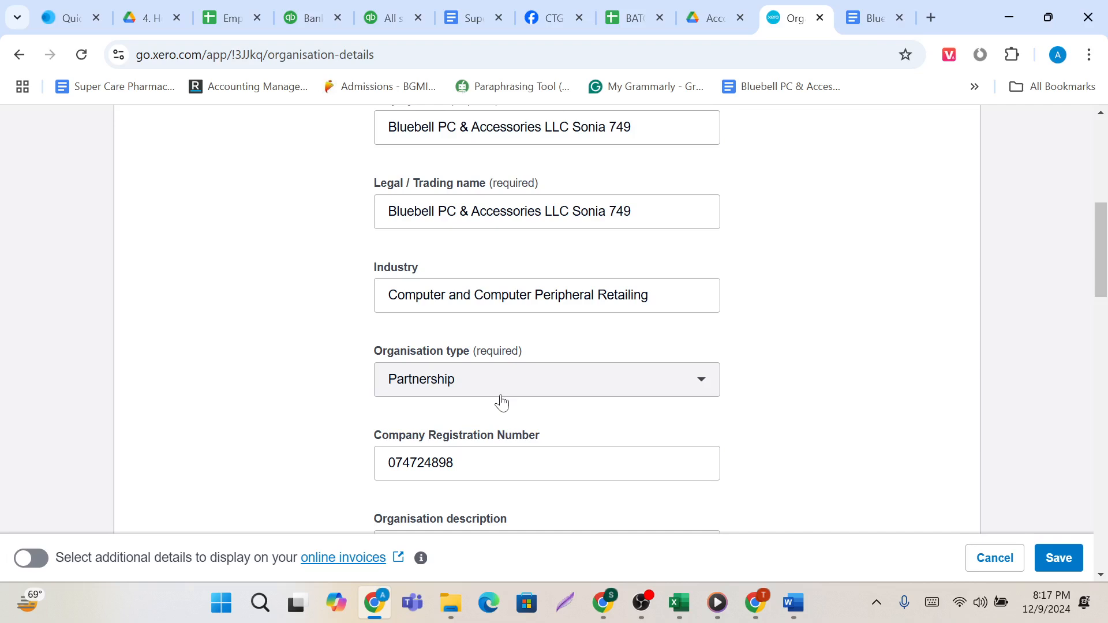
scroll(499, 401, "up", 3)
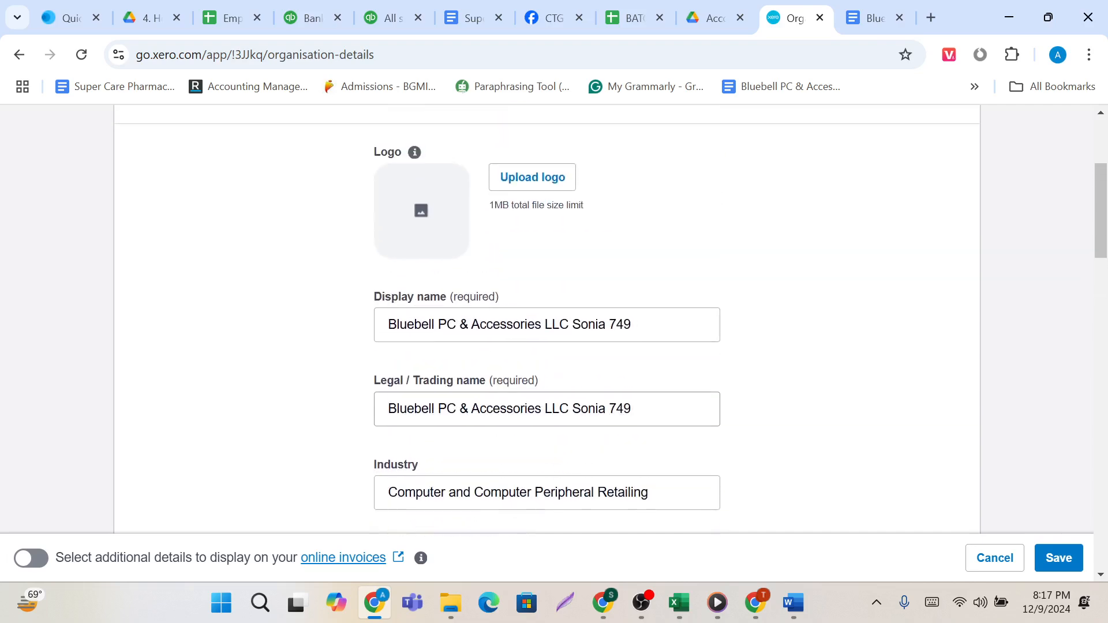
scroll(502, 401, "down", 10)
scroll(502, 401, "down", 10)
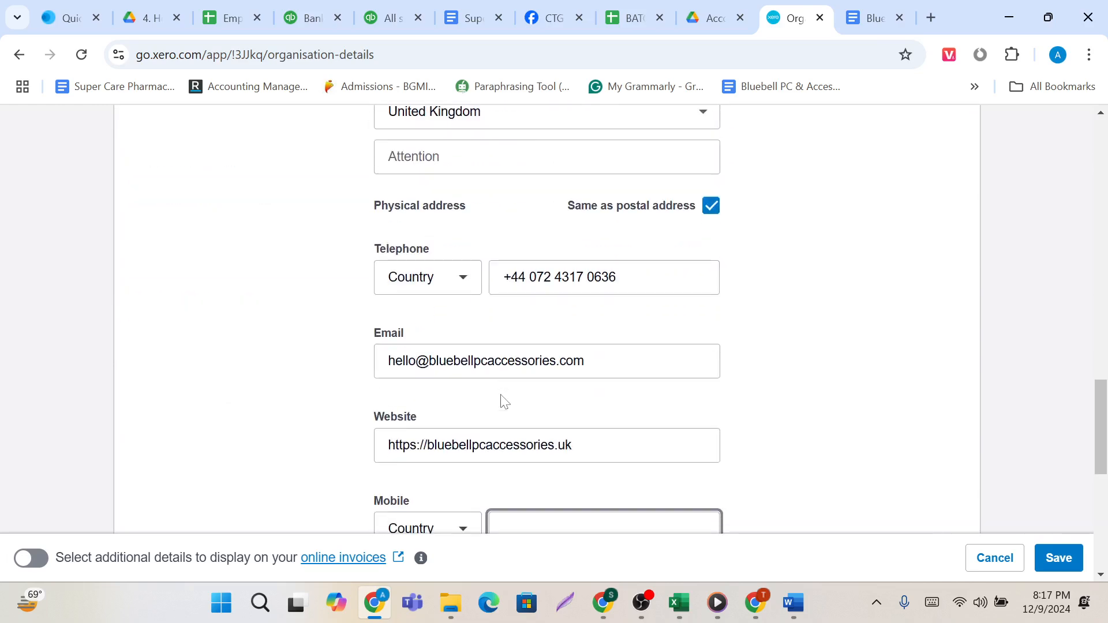
scroll(502, 400, "up", 15)
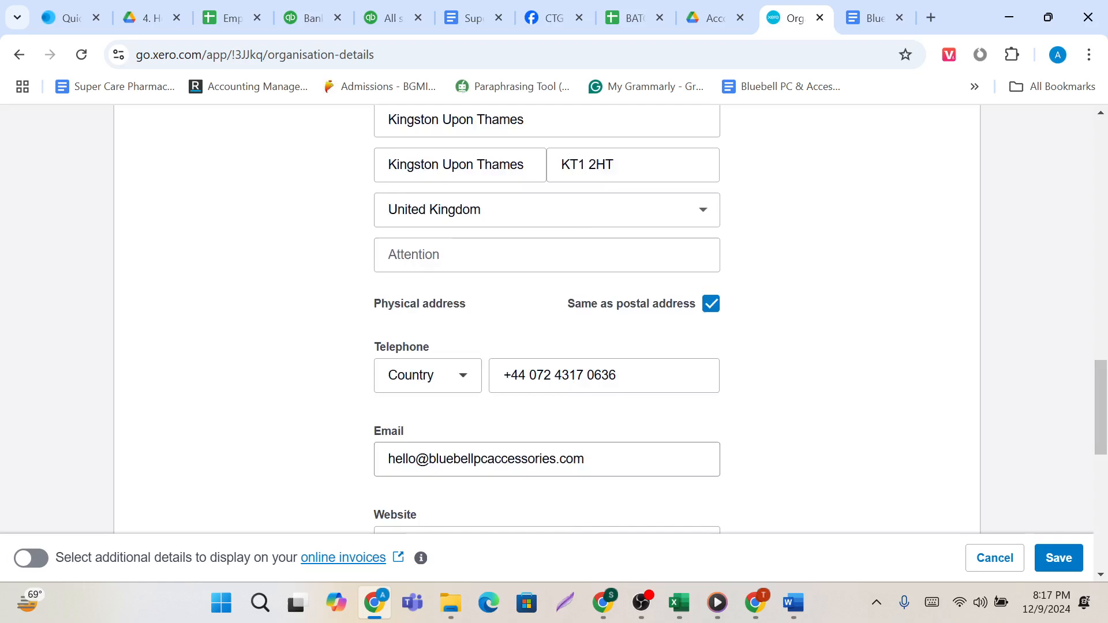
scroll(502, 400, "up", 3)
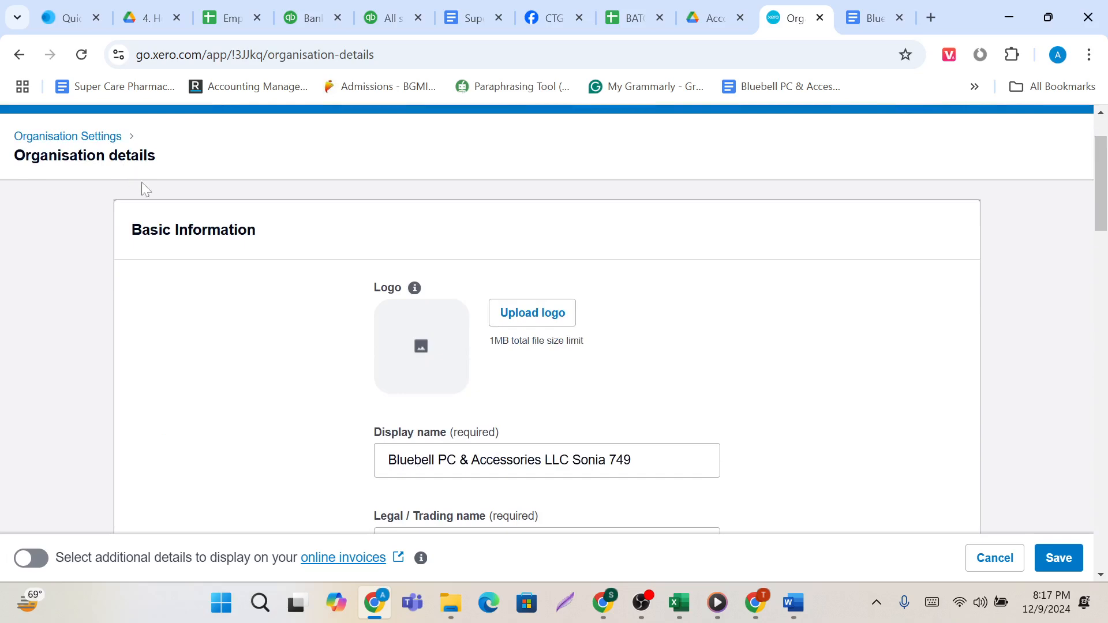
scroll(197, 281, "down", 1)
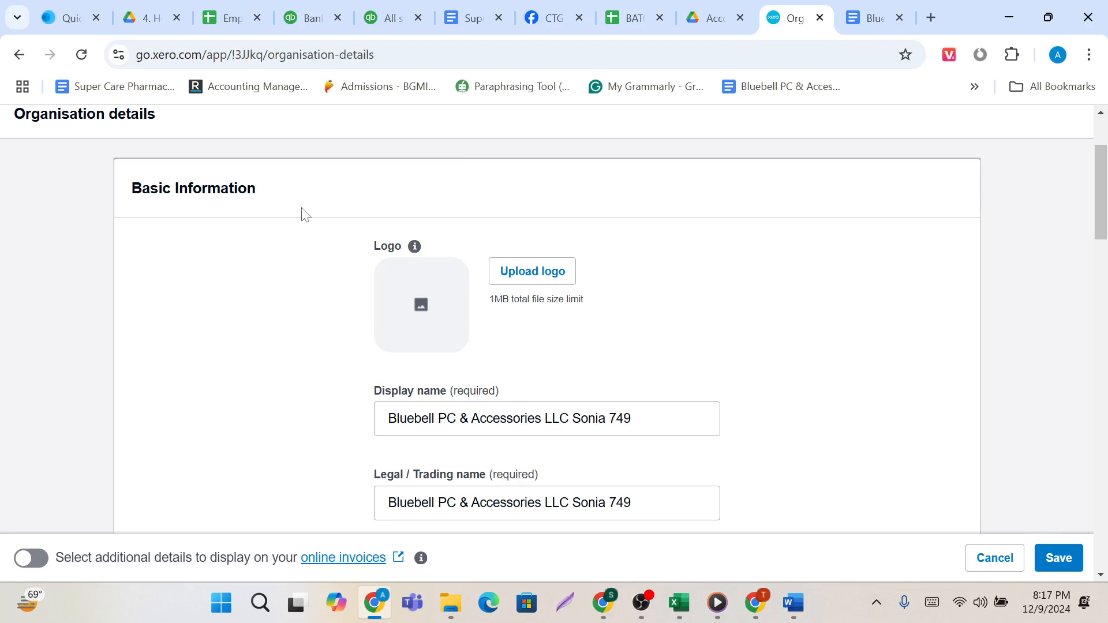
scroll(811, 436, "down", 1)
scroll(752, 422, "down", 10)
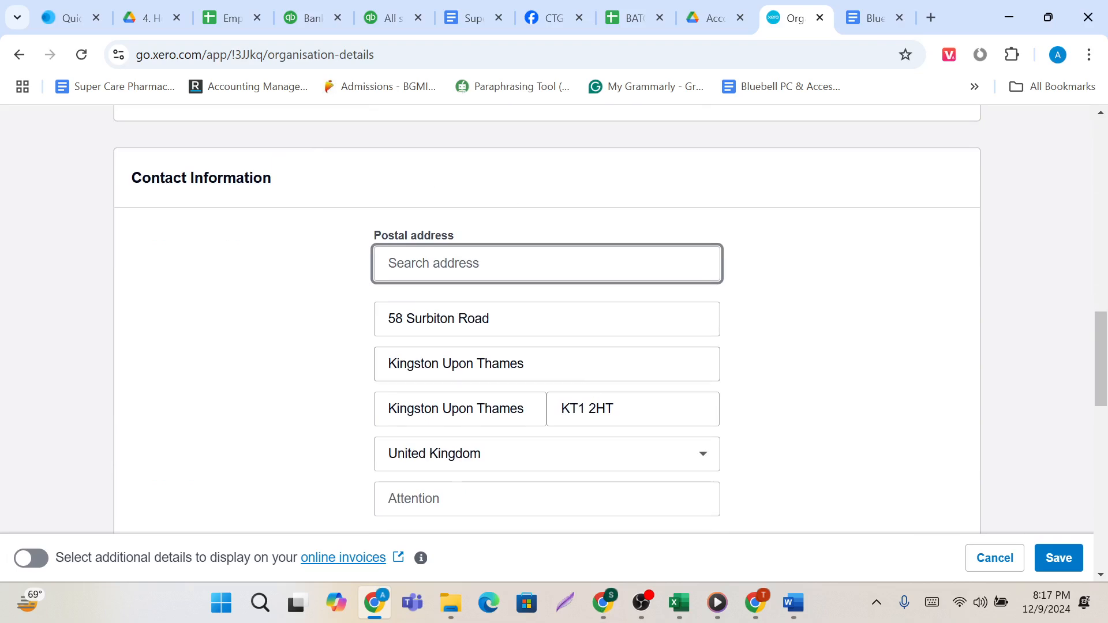
scroll(593, 289, "up", 12)
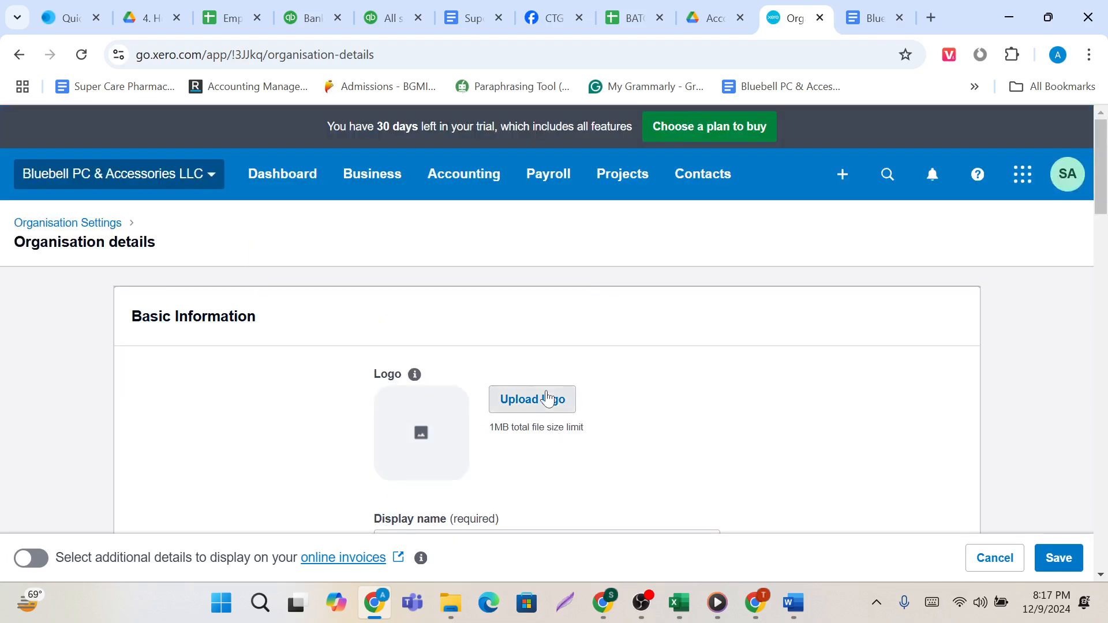
left_click(547, 398)
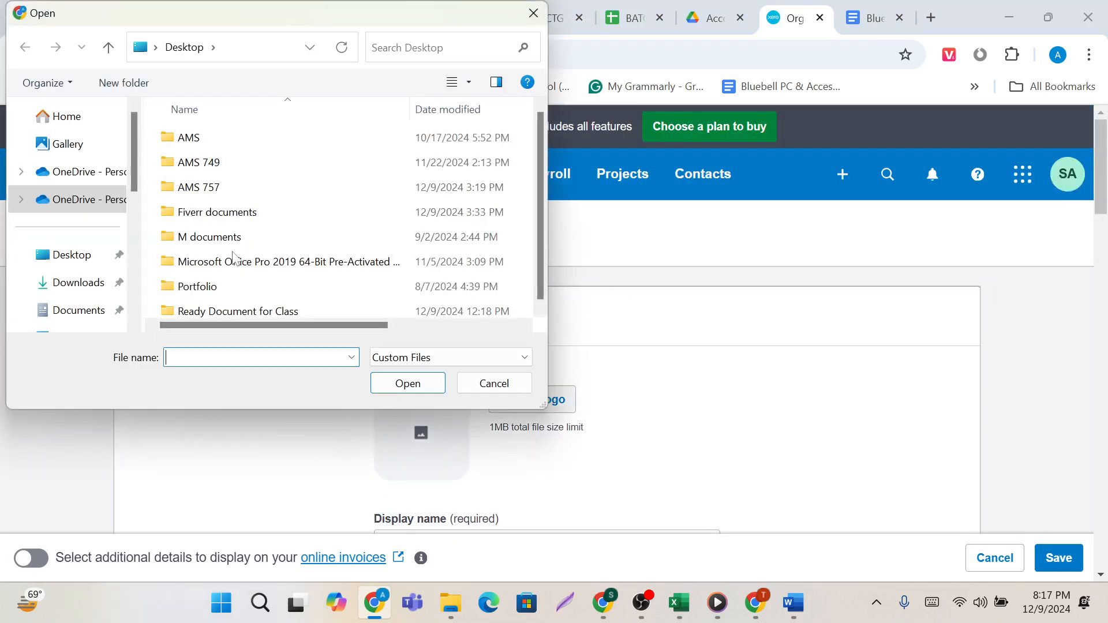
left_click(49, 288)
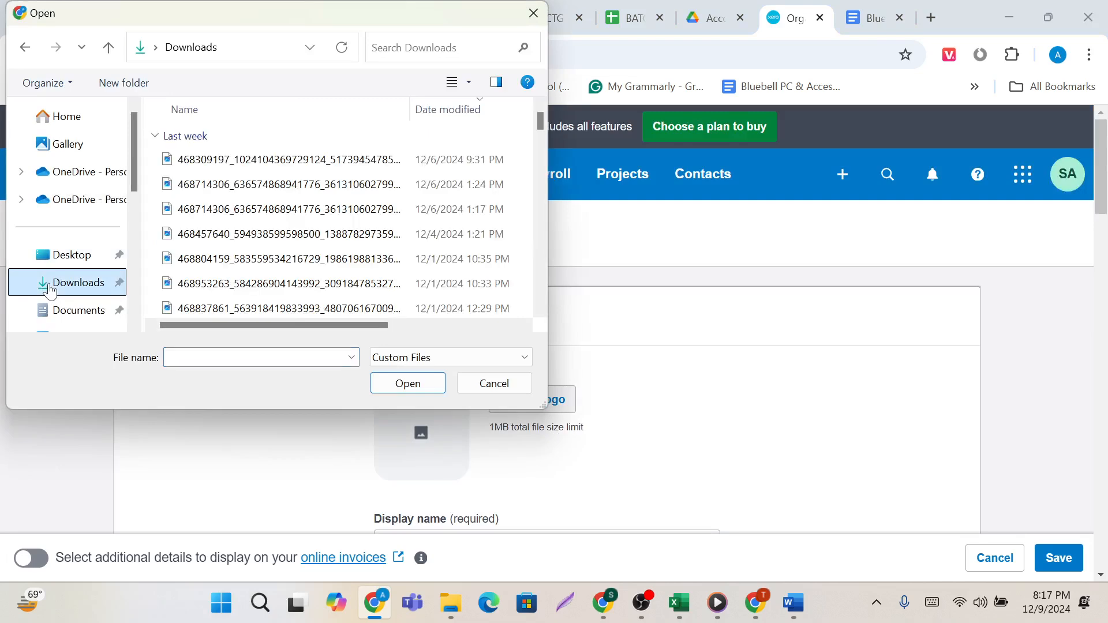
scroll(257, 257, "down", 10)
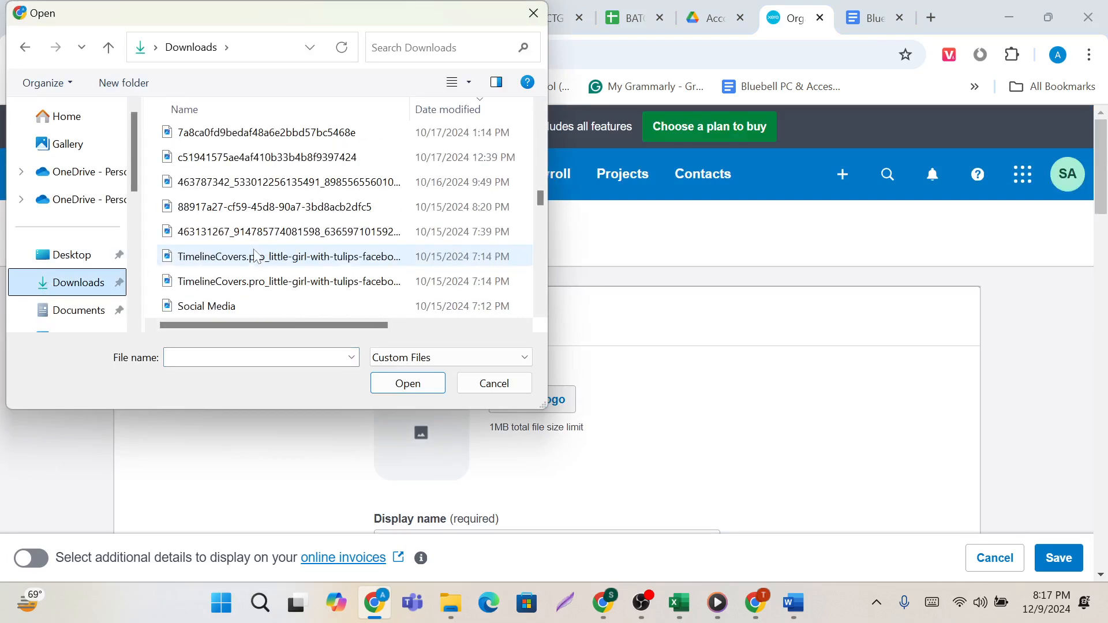
scroll(257, 257, "up", 4)
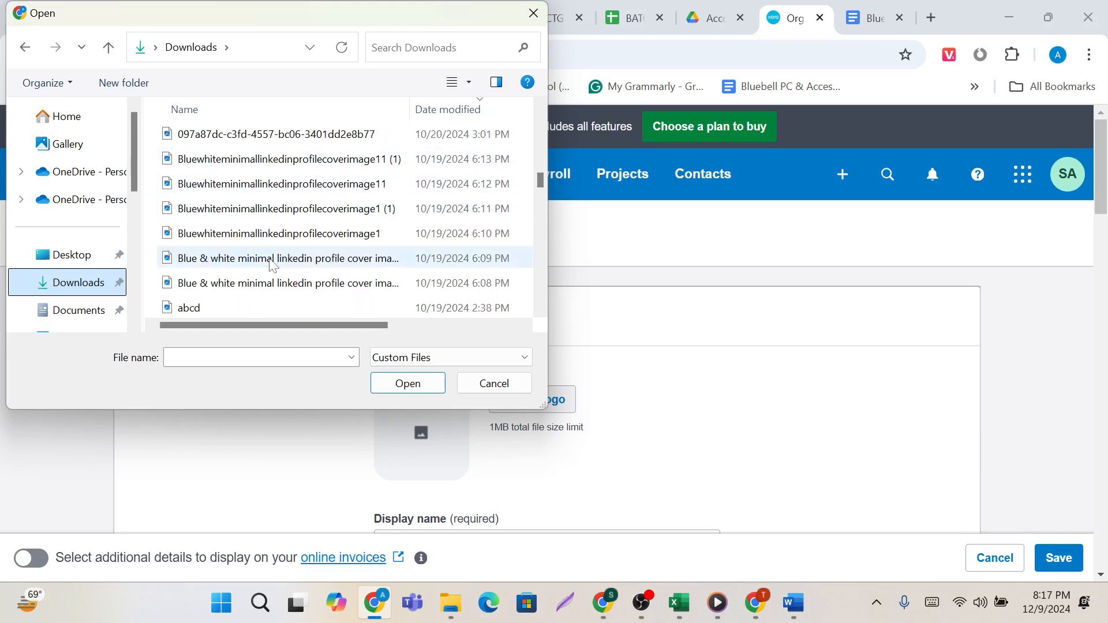
scroll(272, 256, "down", 6)
scroll(276, 287, "down", 15)
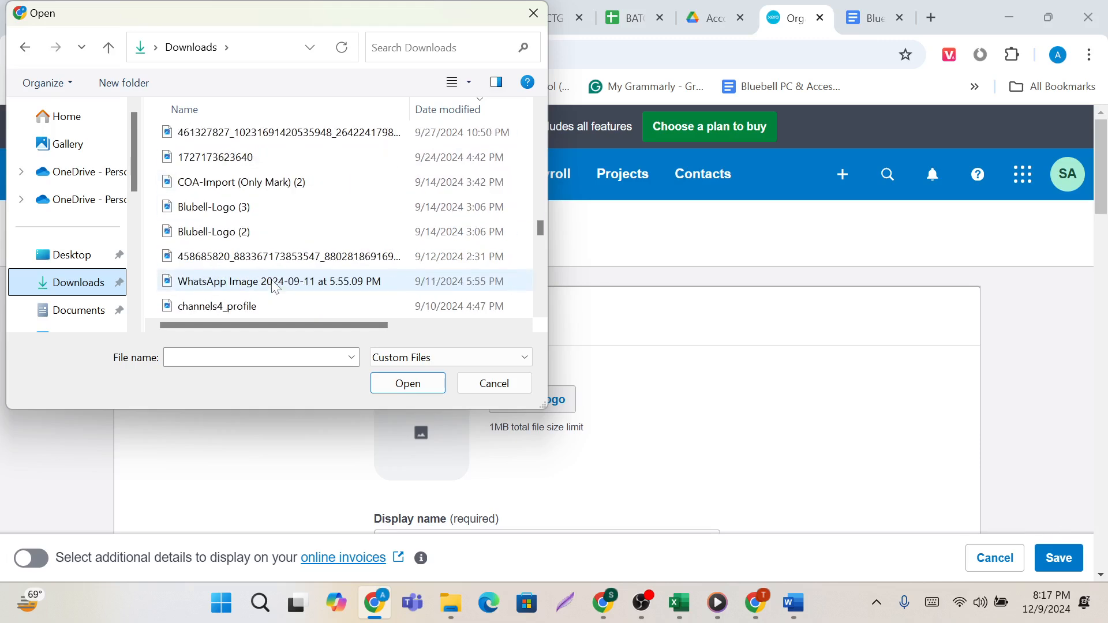
scroll(276, 287, "down", 5)
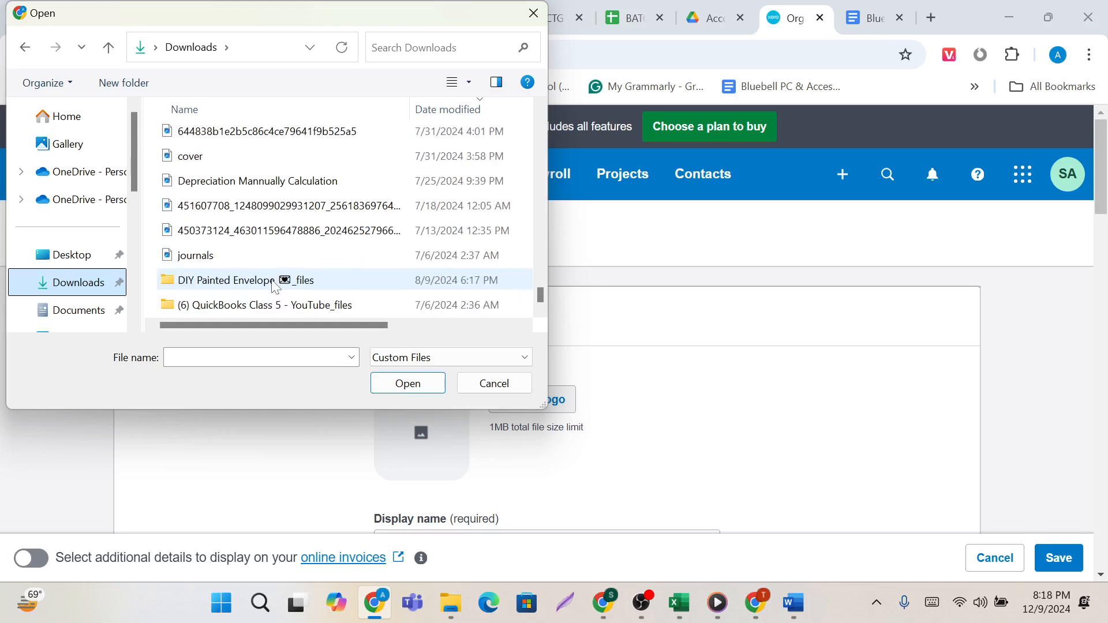
left_click(533, 13)
Save the organisation details and decline the browser's offer to store the address.
scroll(628, 371, "down", 15)
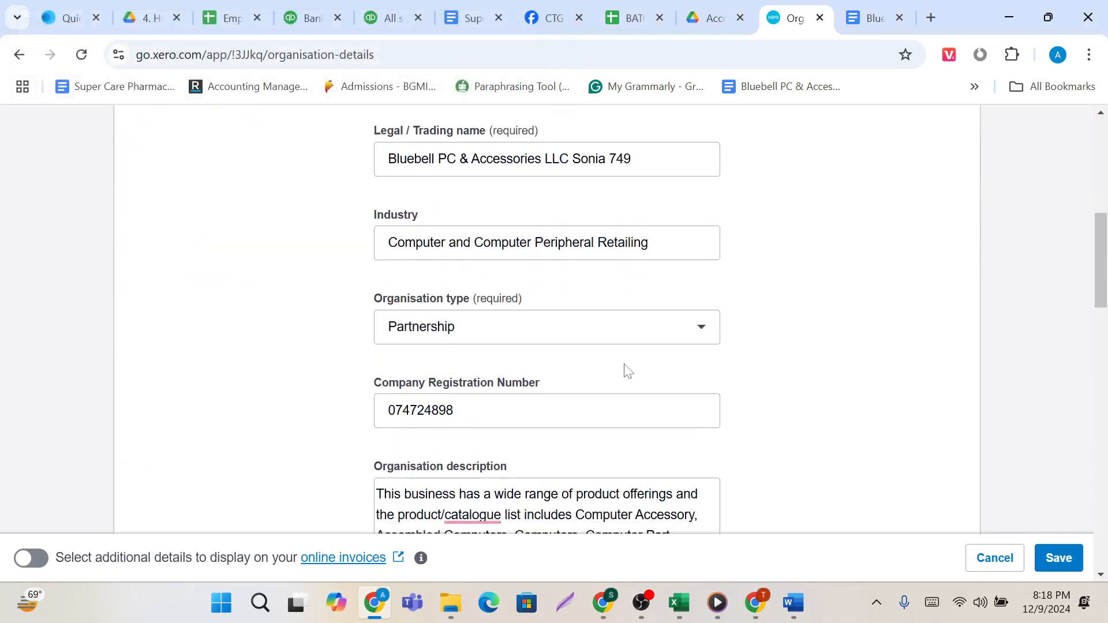
scroll(623, 371, "down", 15)
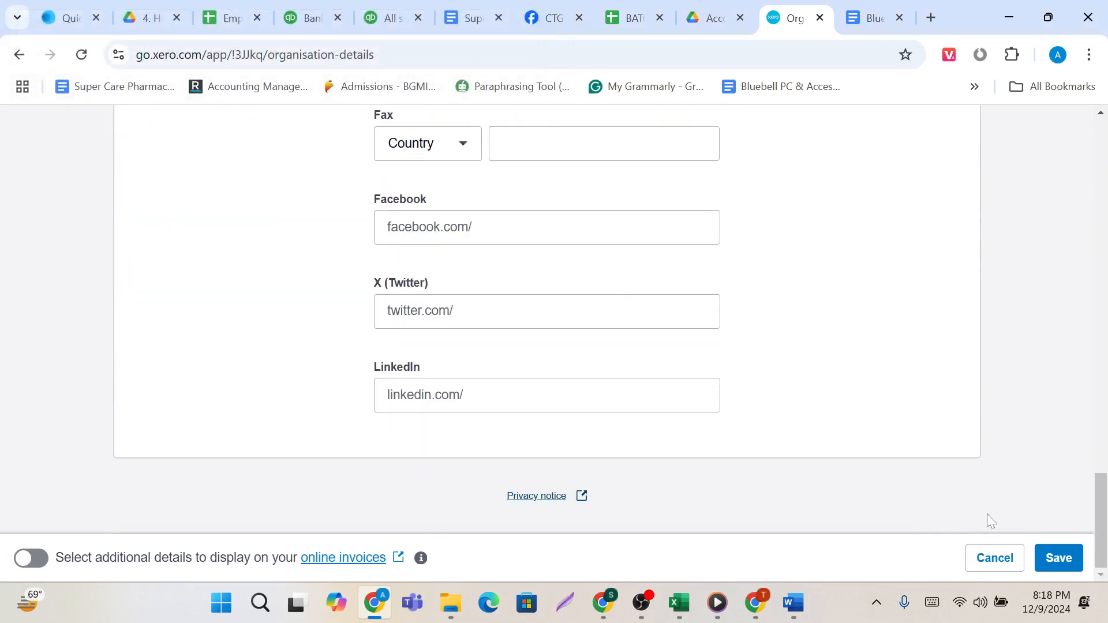
left_click(1058, 559)
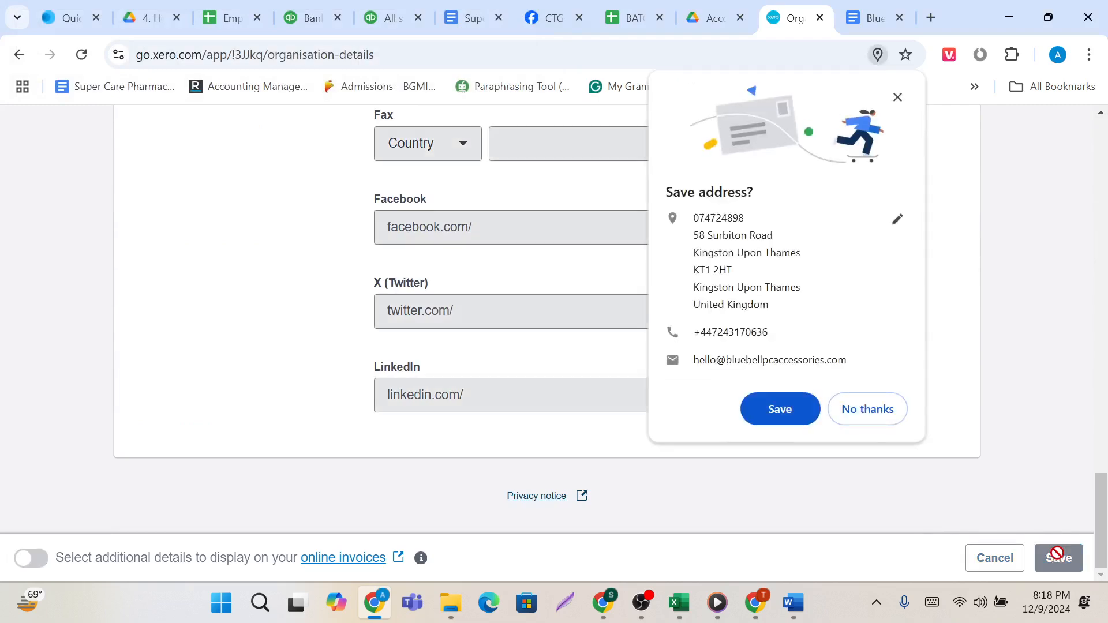
left_click(866, 409)
scroll(548, 390, "up", 15)
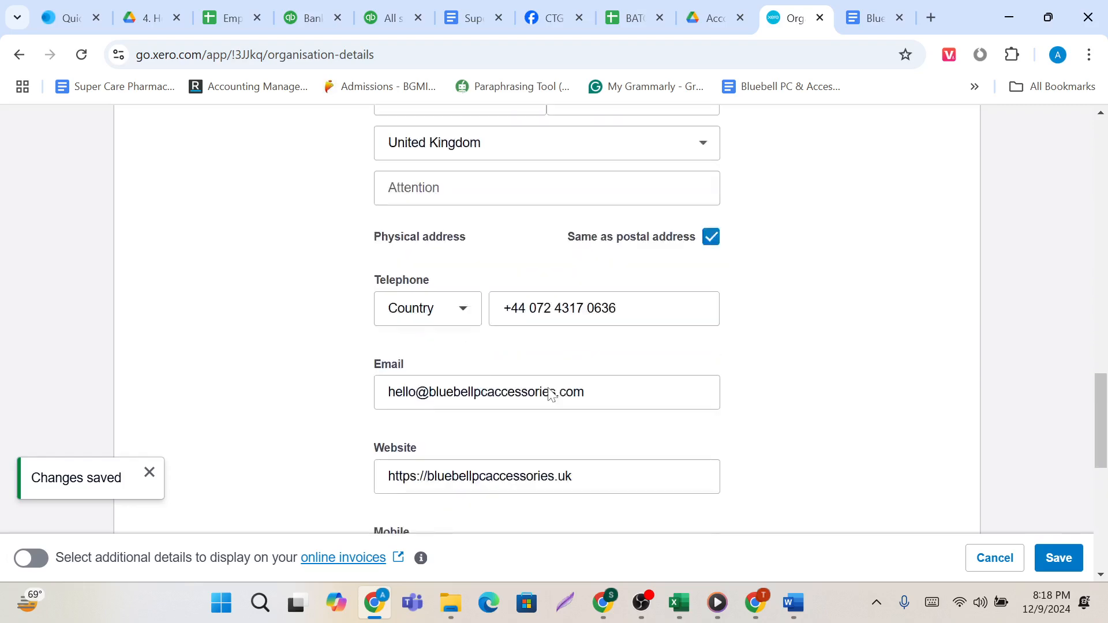
scroll(549, 391, "up", 10)
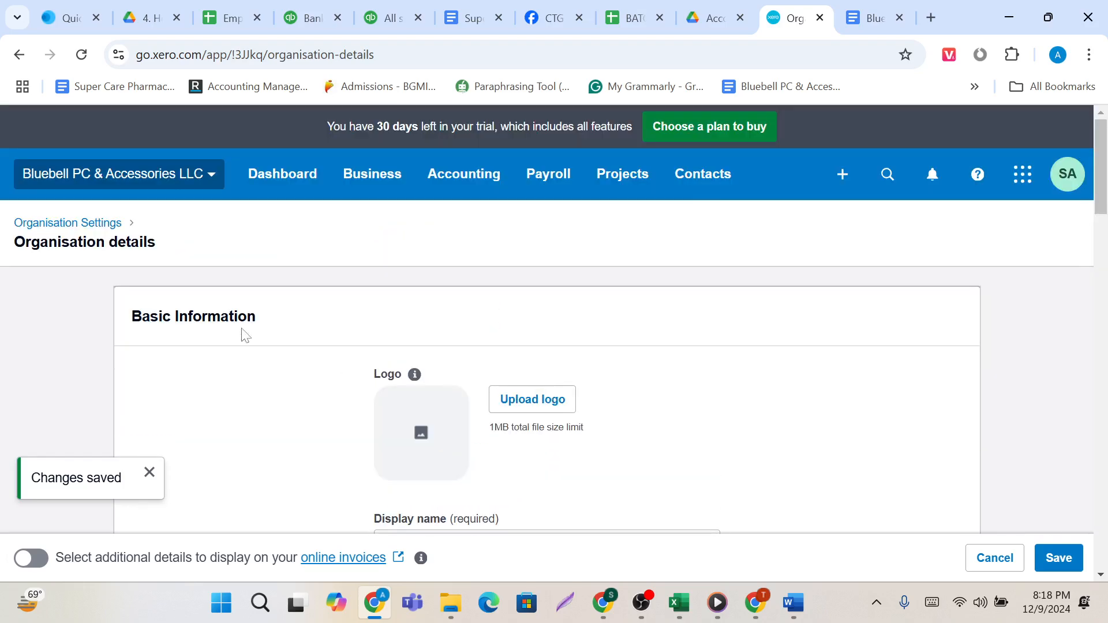
left_click(1056, 555)
Go to the organisation's user settings and open the current subscriber's permissions for editing.
left_click(49, 224)
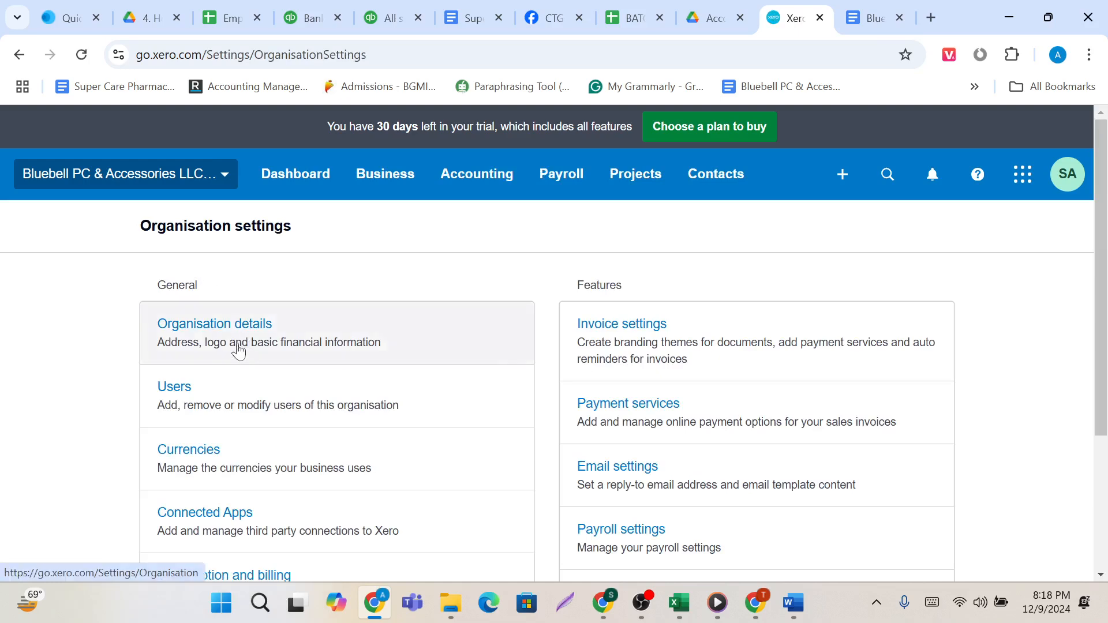
left_click(186, 398)
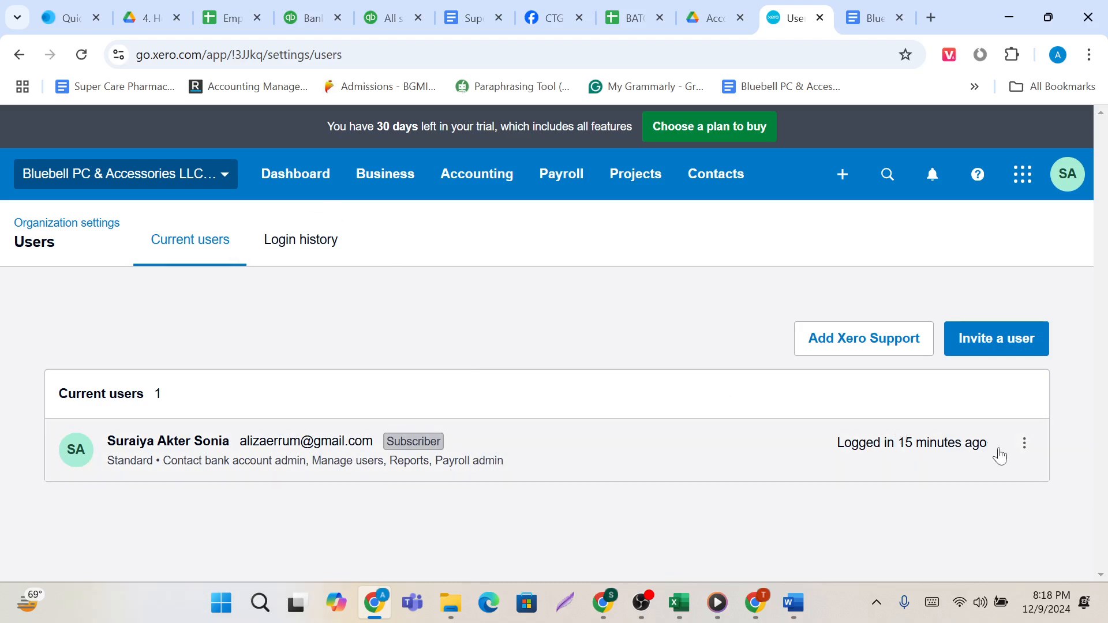
left_click(1024, 444)
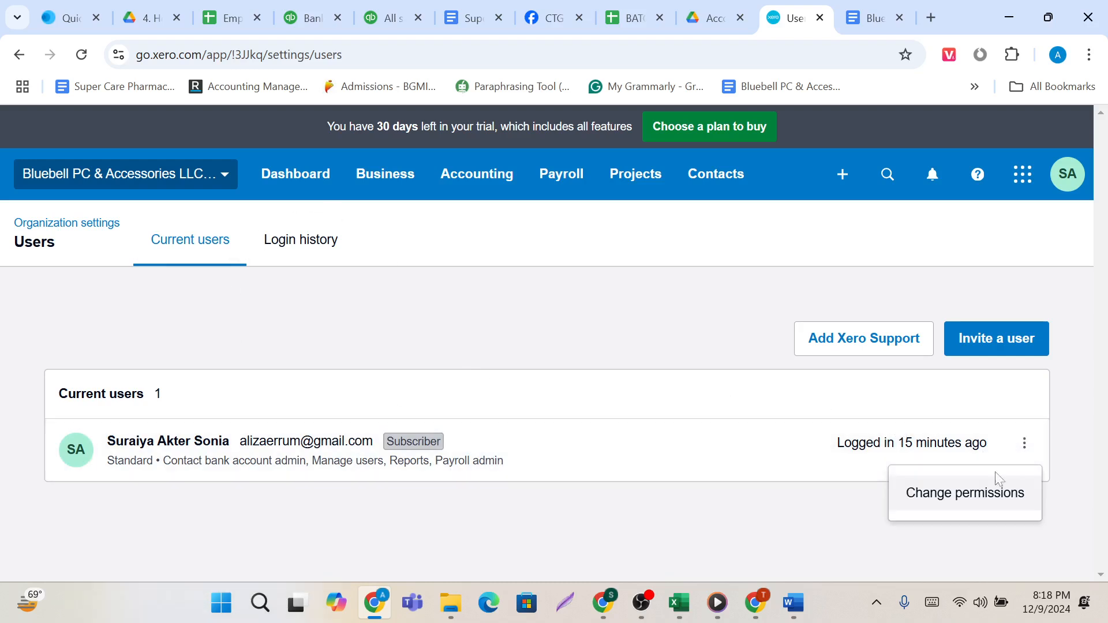
left_click(975, 496)
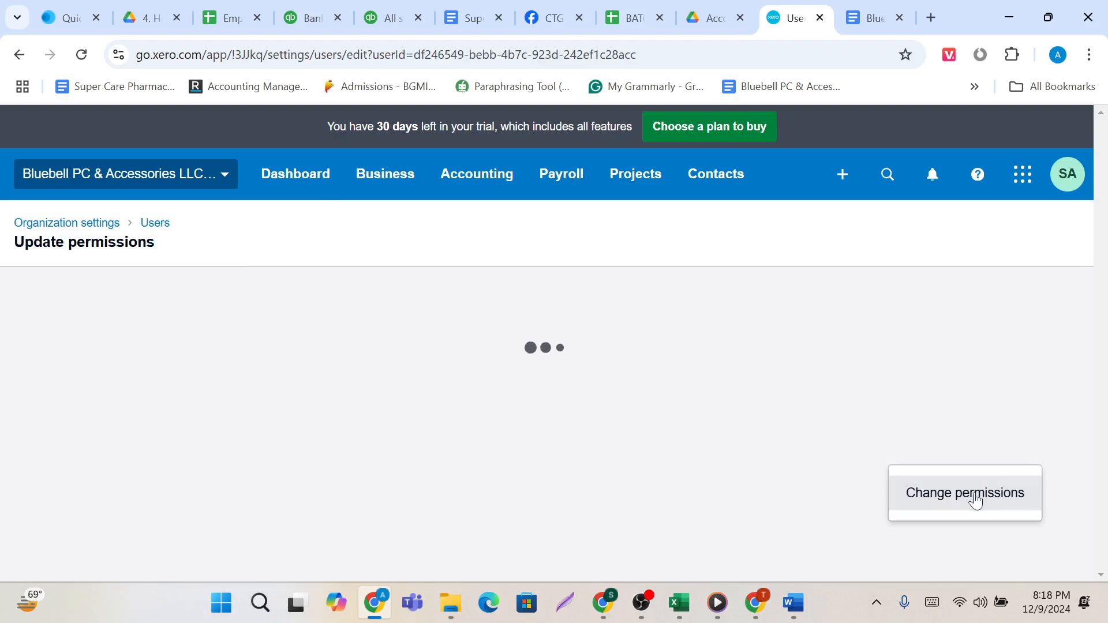
Set the user's Business and accounting access to Advisor and check the rights that the role includes.
scroll(511, 444, "down", 6)
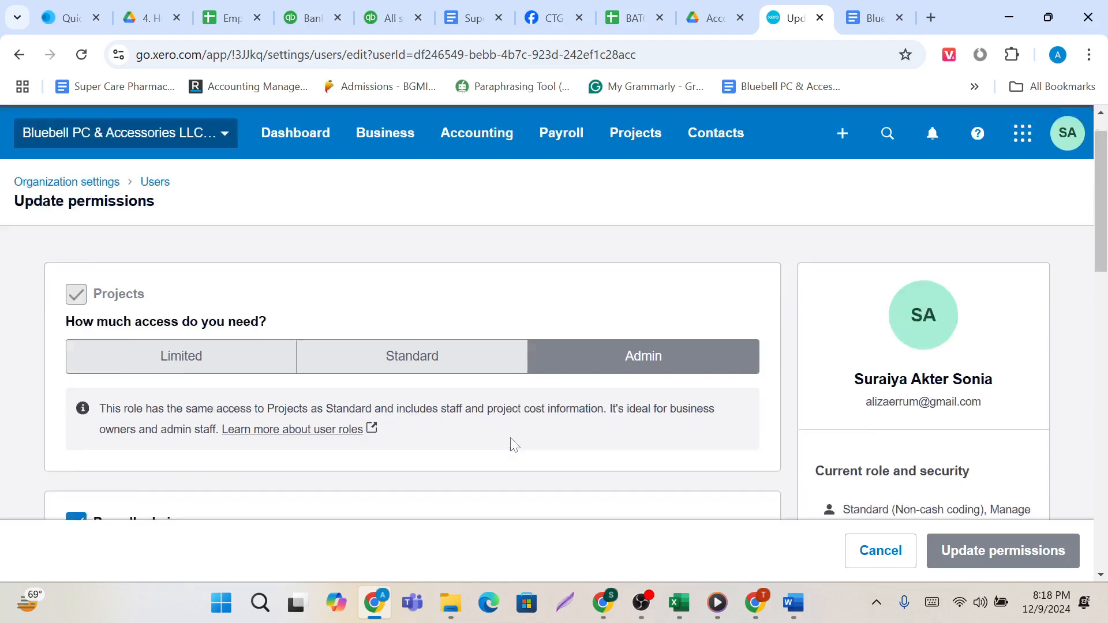
scroll(512, 445, "down", 1)
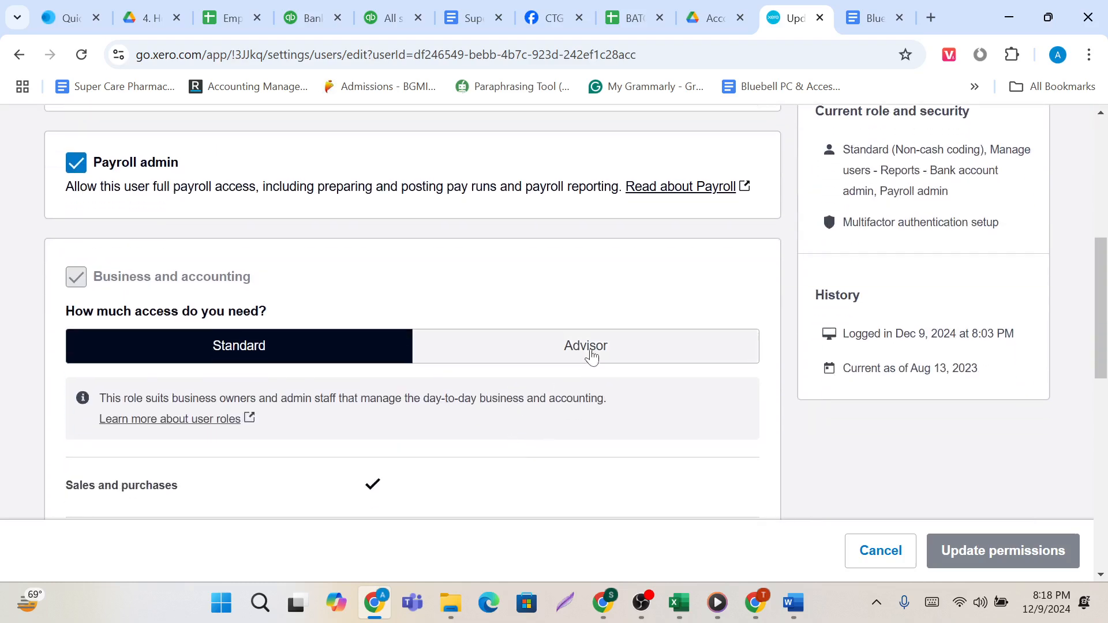
scroll(304, 324, "down", 1)
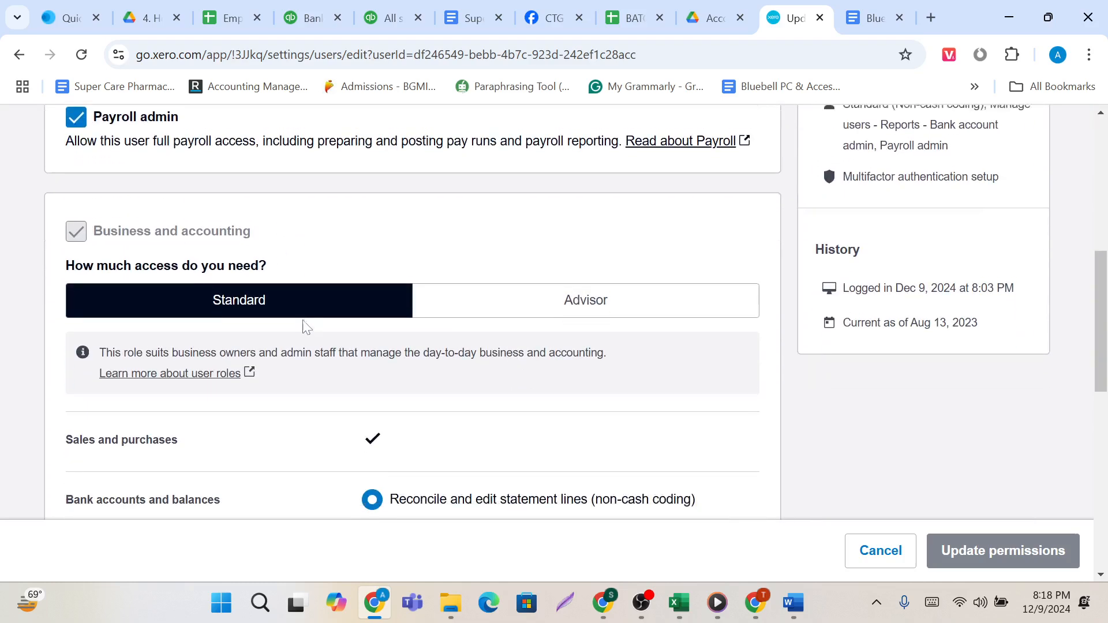
left_click(511, 281)
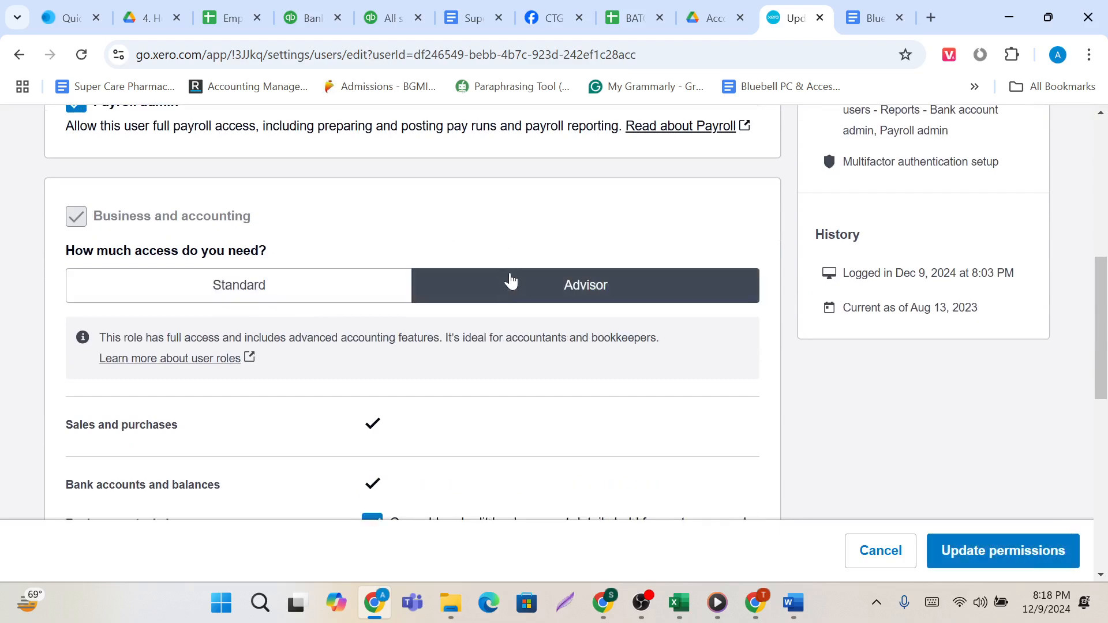
scroll(475, 371, "up", 5)
scroll(476, 374, "down", 12)
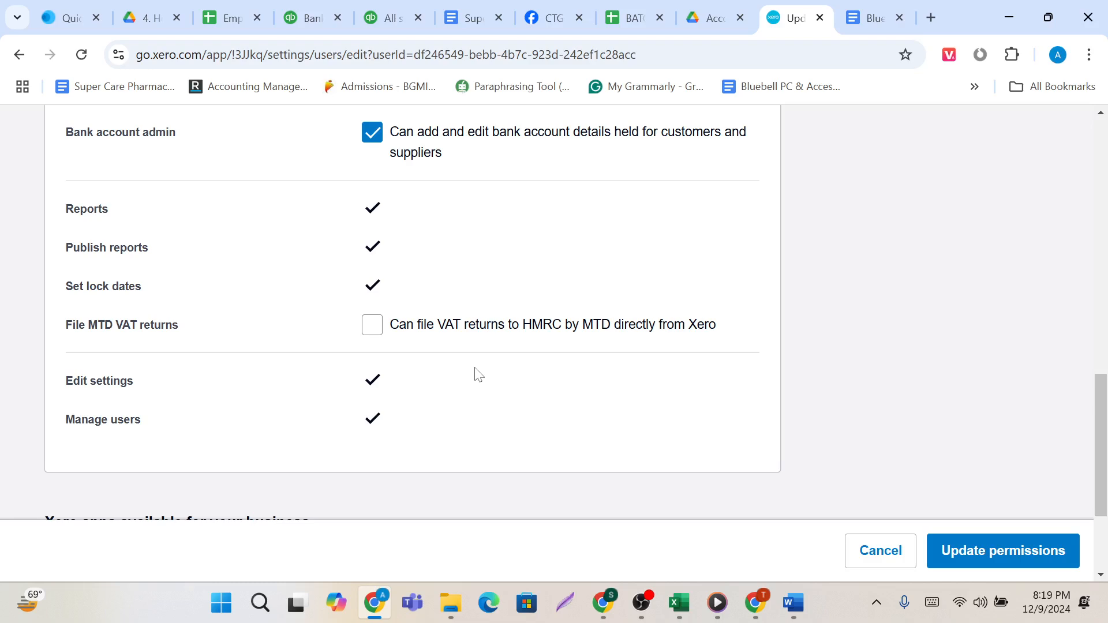
scroll(478, 375, "up", 2)
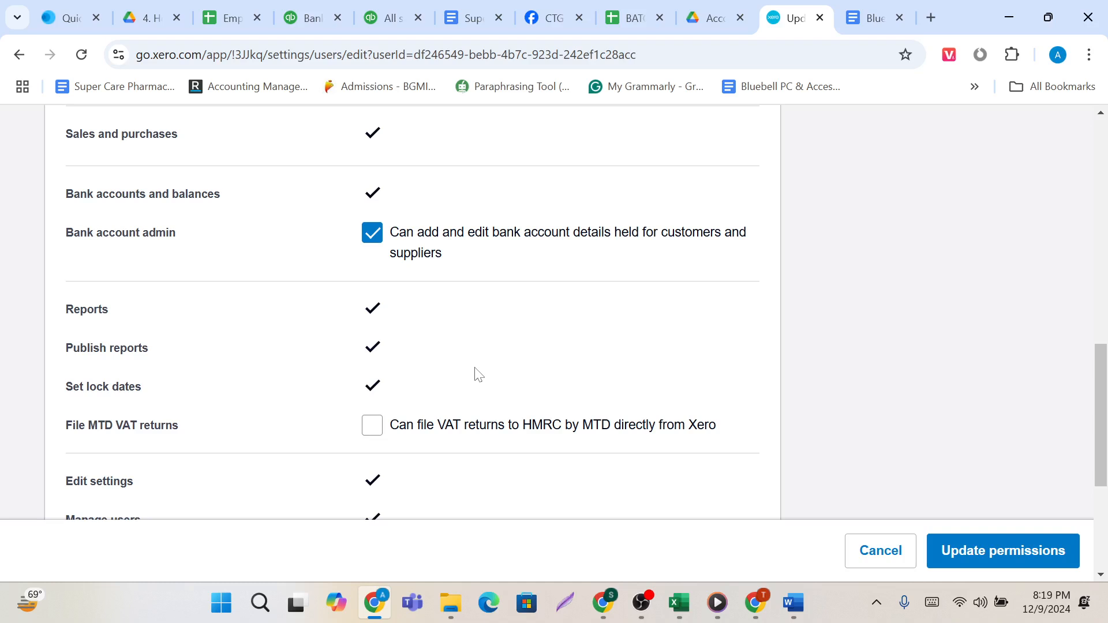
Allow the user to file MTD VAT returns to HMRC and save the updated permissions.
left_click(367, 433)
scroll(526, 427, "up", 6)
scroll(526, 427, "down", 10)
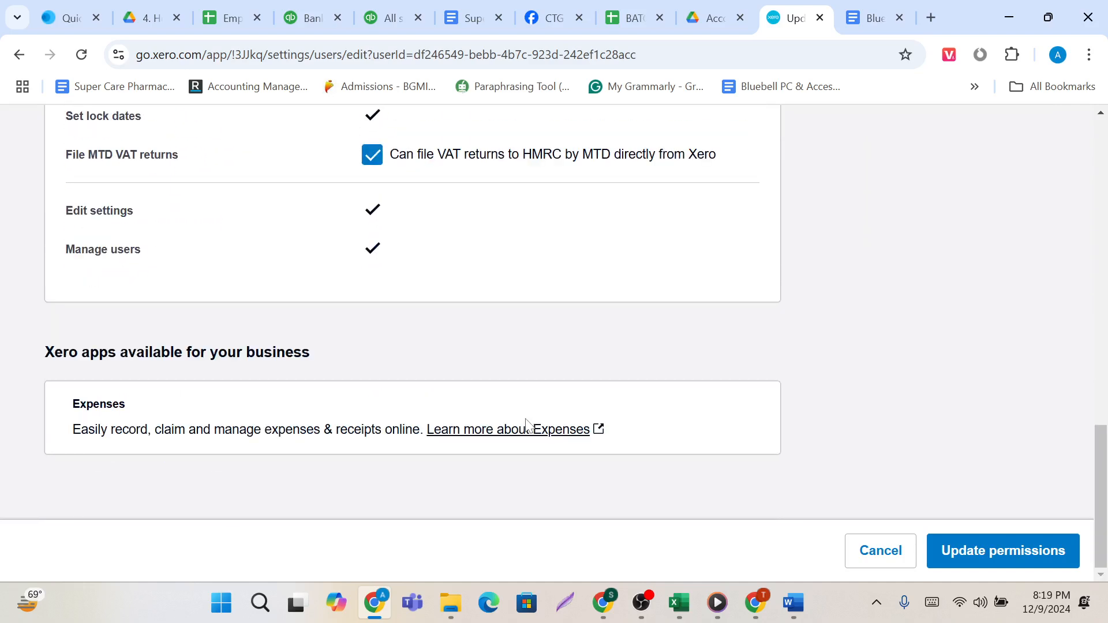
scroll(507, 254, "up", 15)
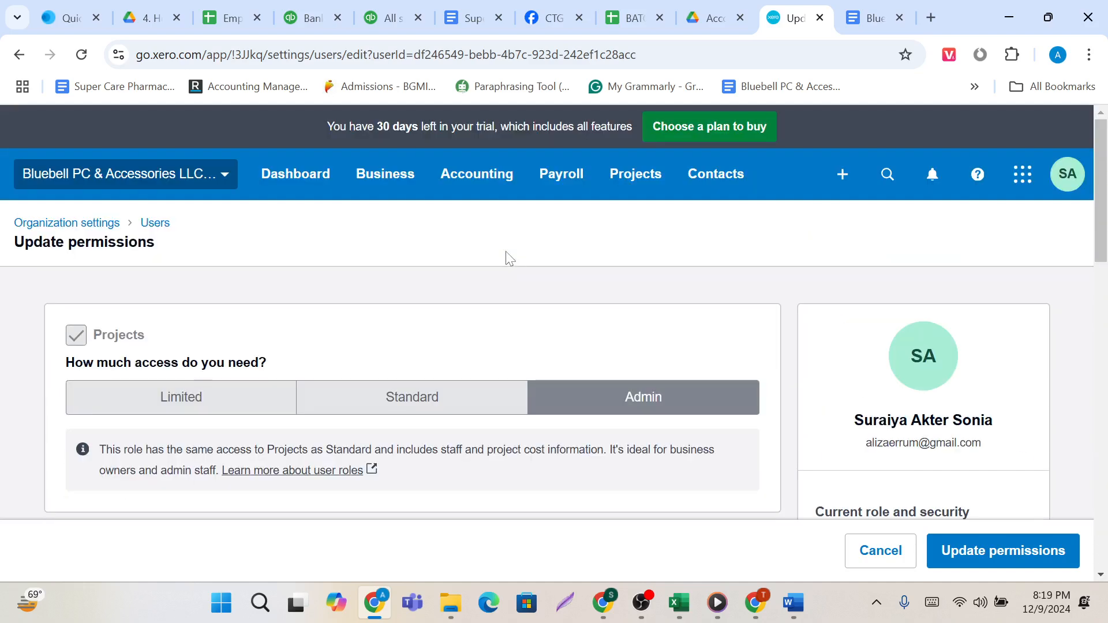
scroll(506, 254, "down", 9)
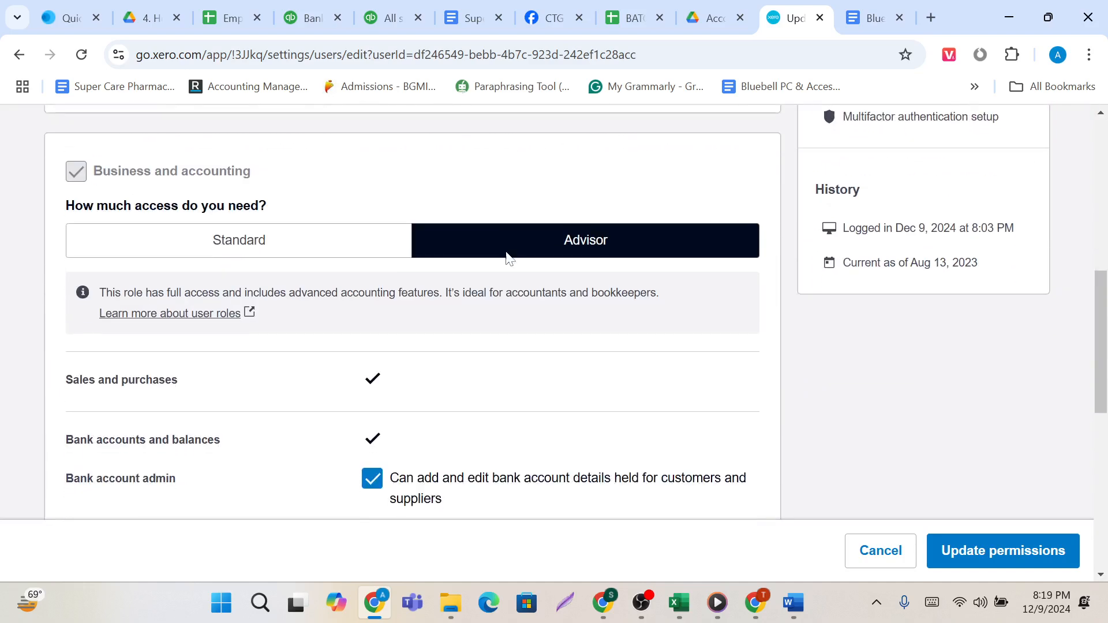
left_click(1027, 558)
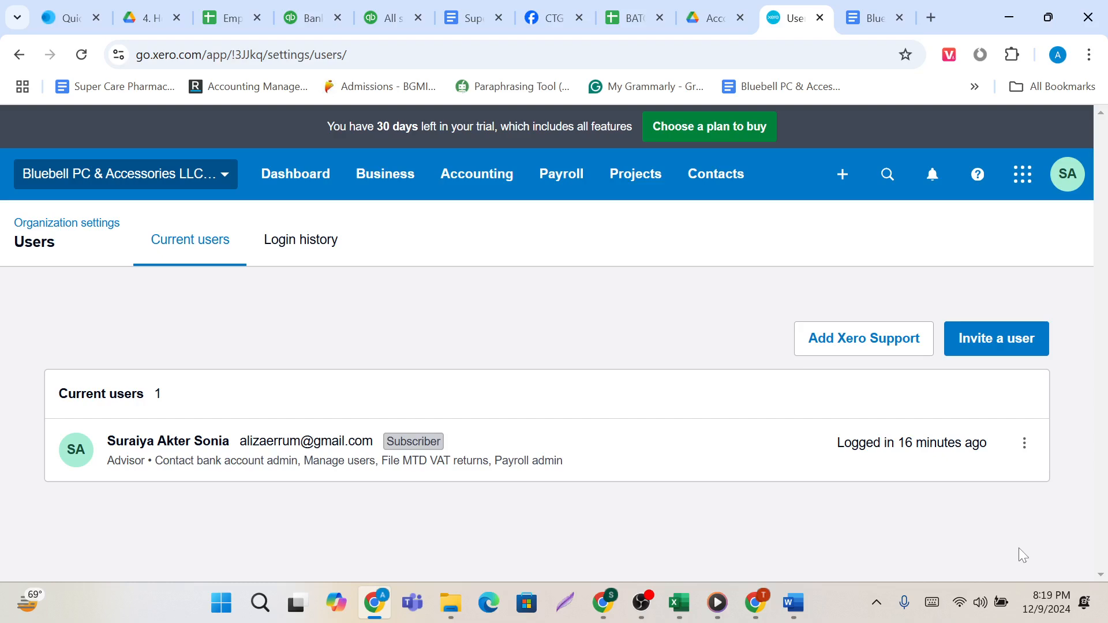
Open the advanced accounting page and review its features and settings, from Find and recode to Conversion balances.
left_click(495, 191)
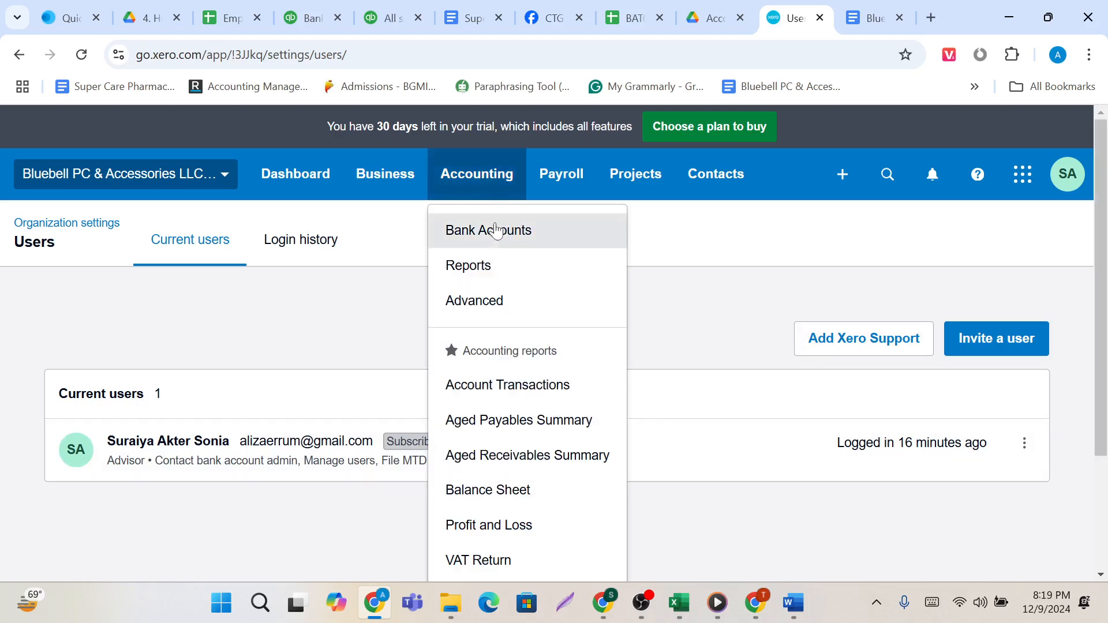
left_click(501, 301)
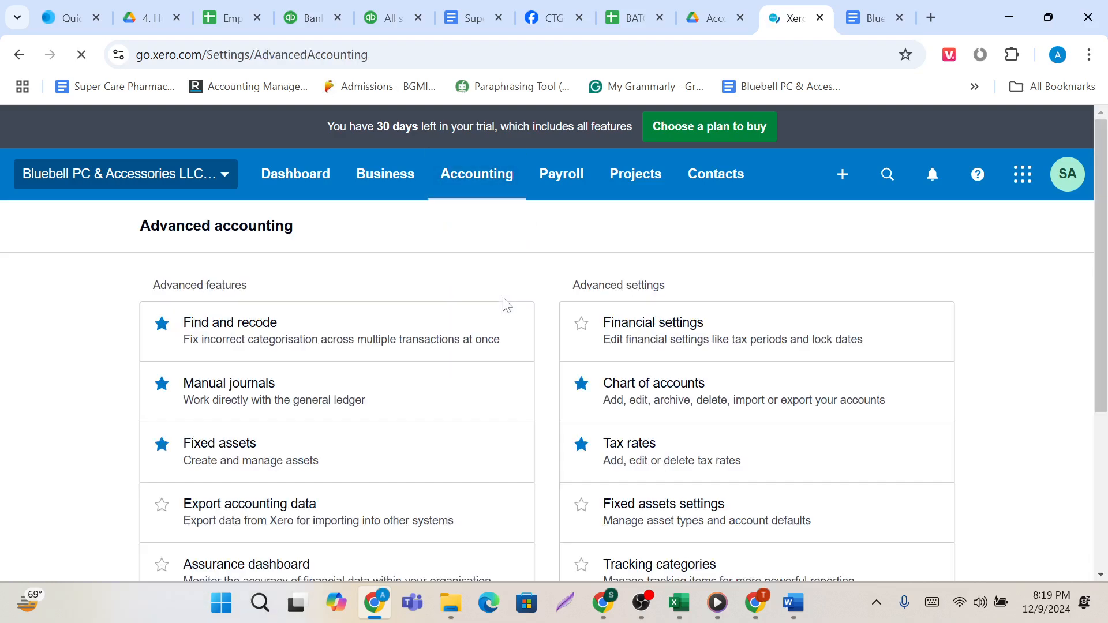
scroll(477, 411, "down", 2)
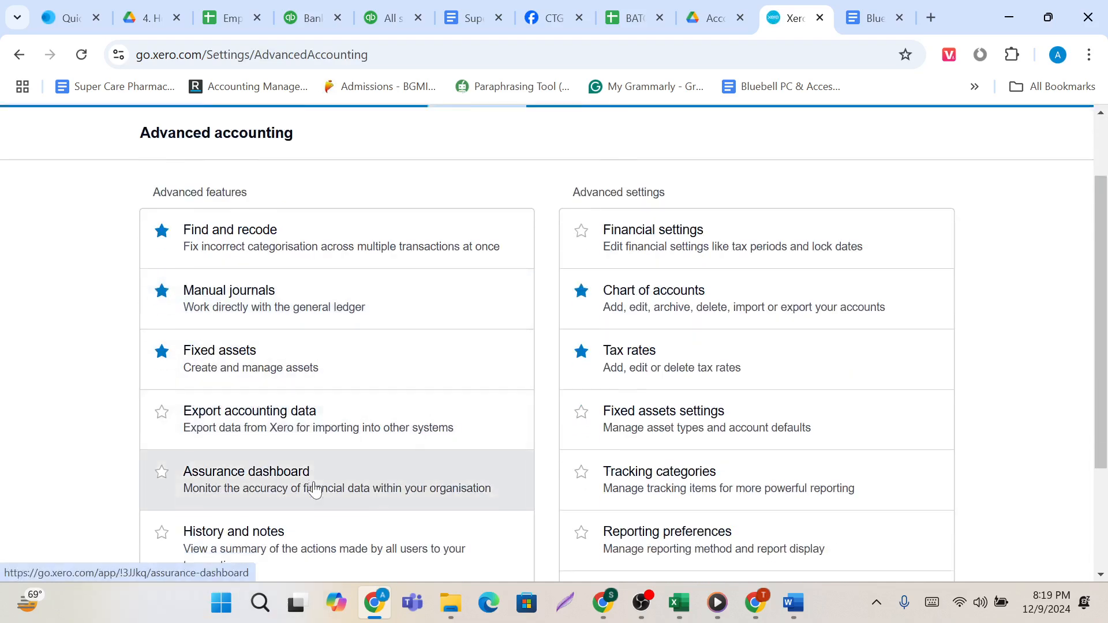
scroll(315, 489, "down", 3)
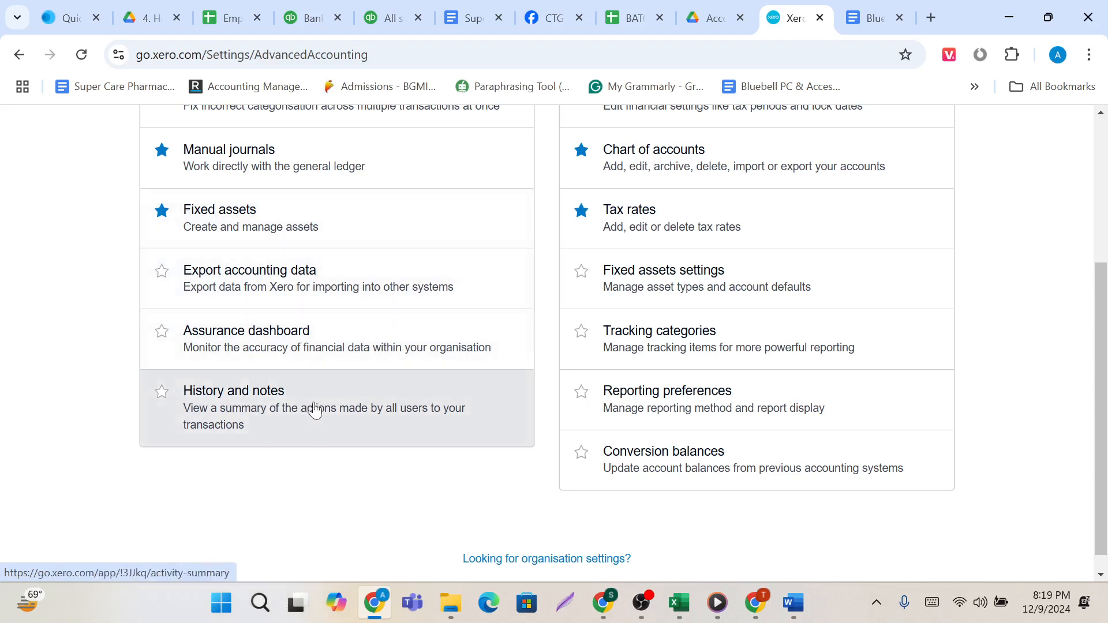
scroll(315, 410, "up", 2)
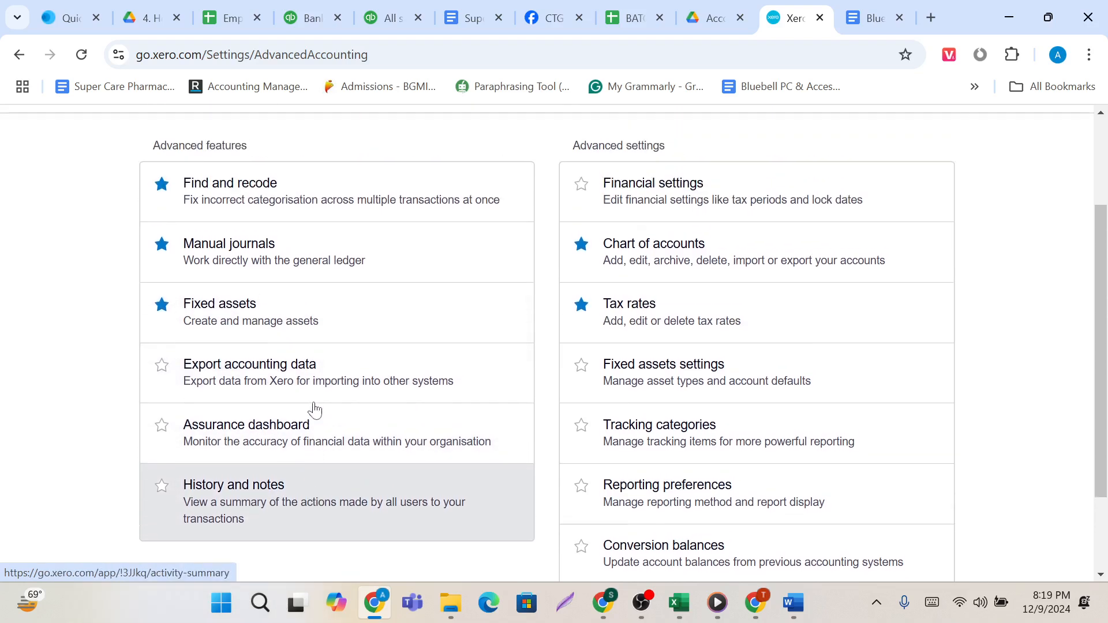
scroll(315, 409, "up", 3)
scroll(277, 430, "down", 4)
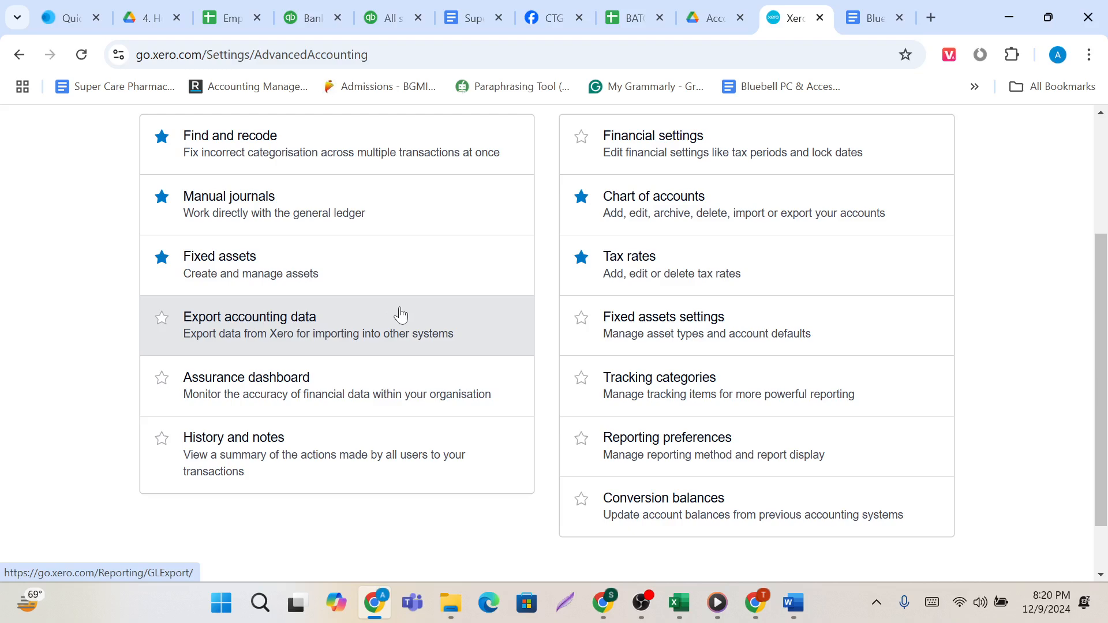
scroll(403, 314, "up", 3)
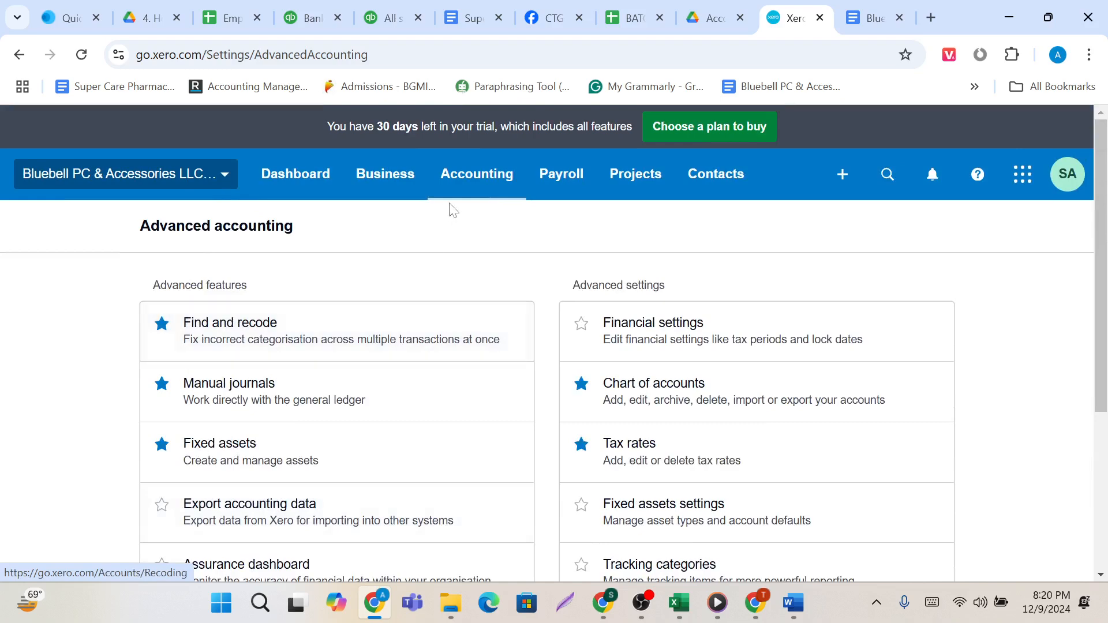
Return to the dashboard and reopen the user list from the organisation settings.
left_click(489, 188)
left_click(303, 187)
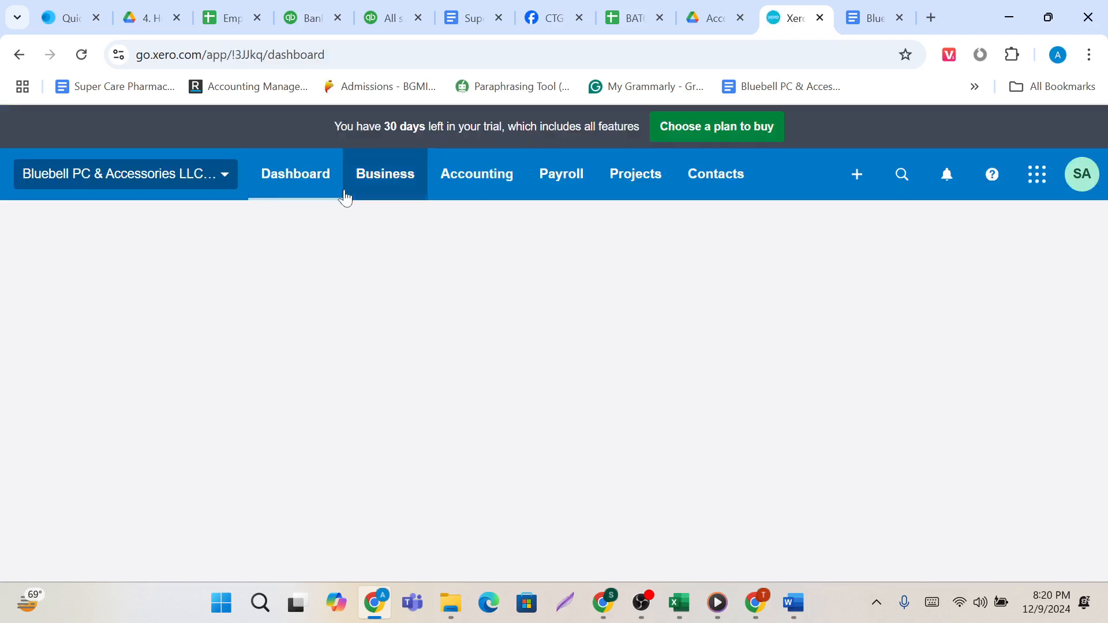
left_click(228, 179)
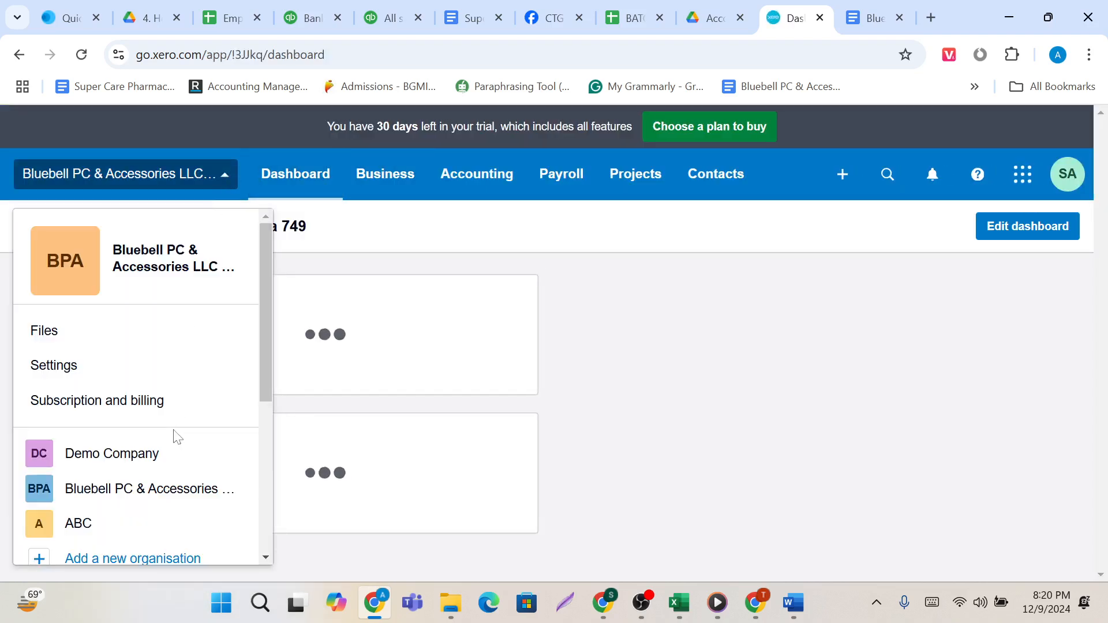
scroll(155, 465, "down", 1)
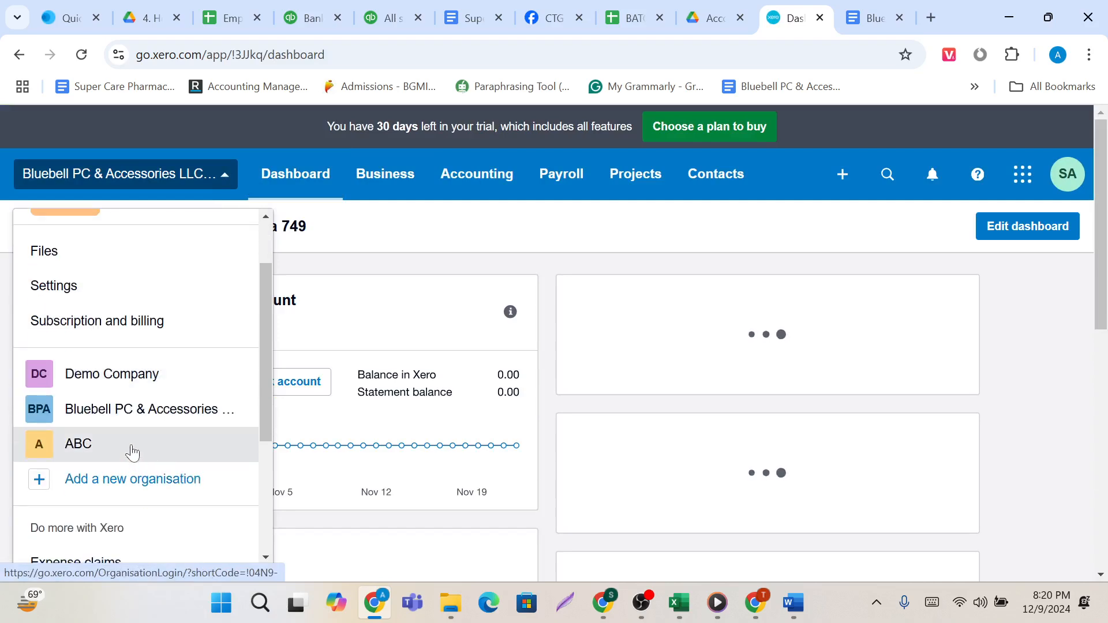
scroll(165, 410, "up", 1)
left_click(102, 406)
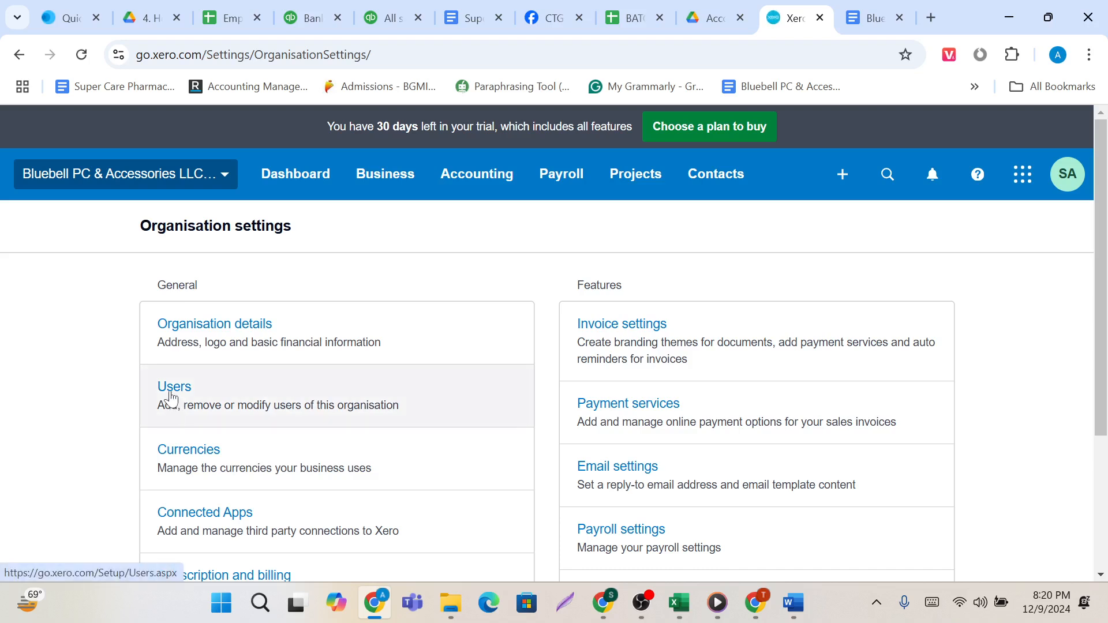
left_click(173, 397)
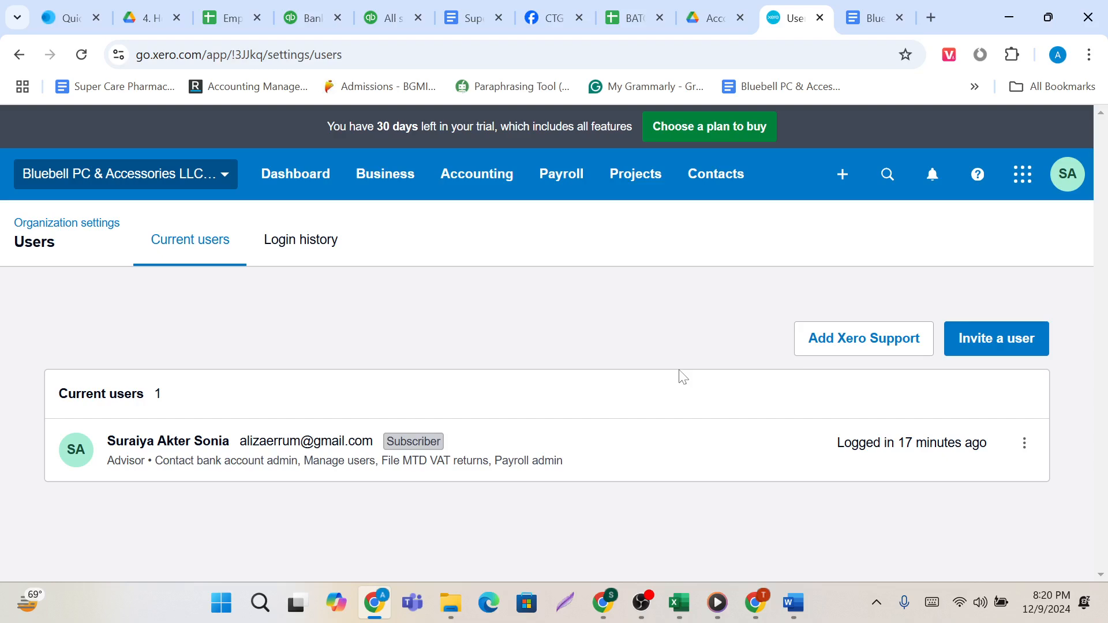
Review the user invitation form's personal details, permissions and message options, then cancel the invitation.
left_click(1000, 346)
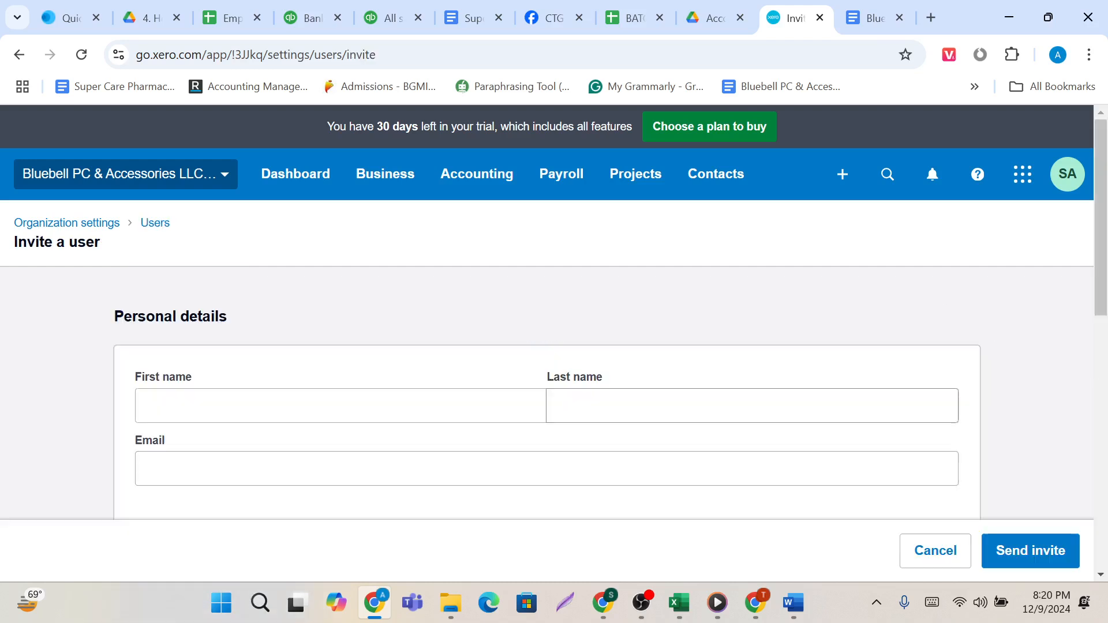
scroll(554, 318, "down", 2)
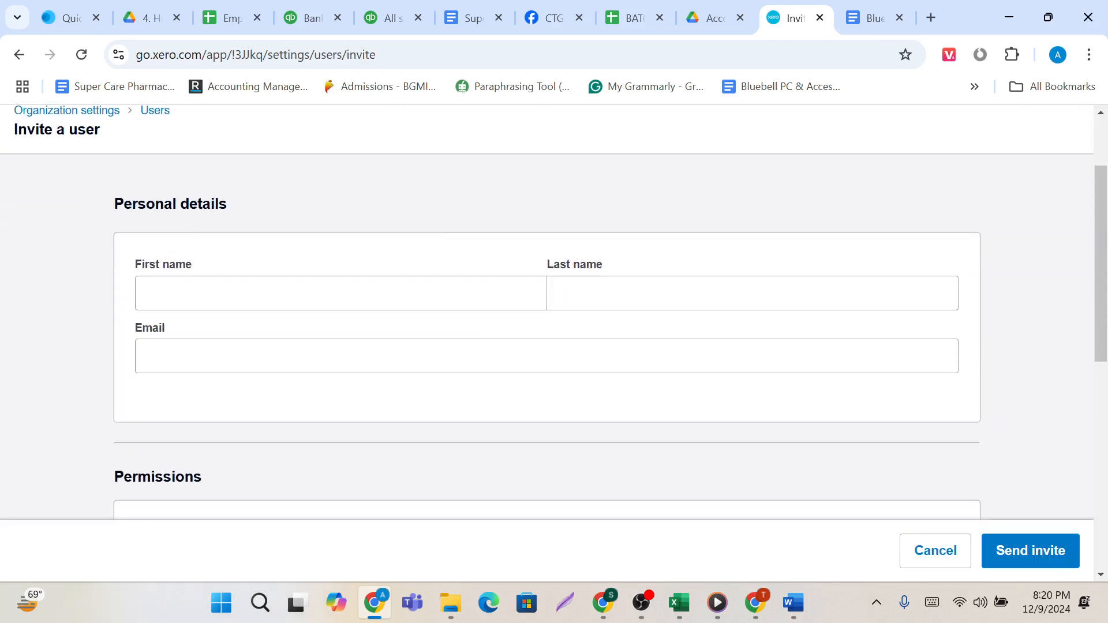
key("Tab")
key("Tab")
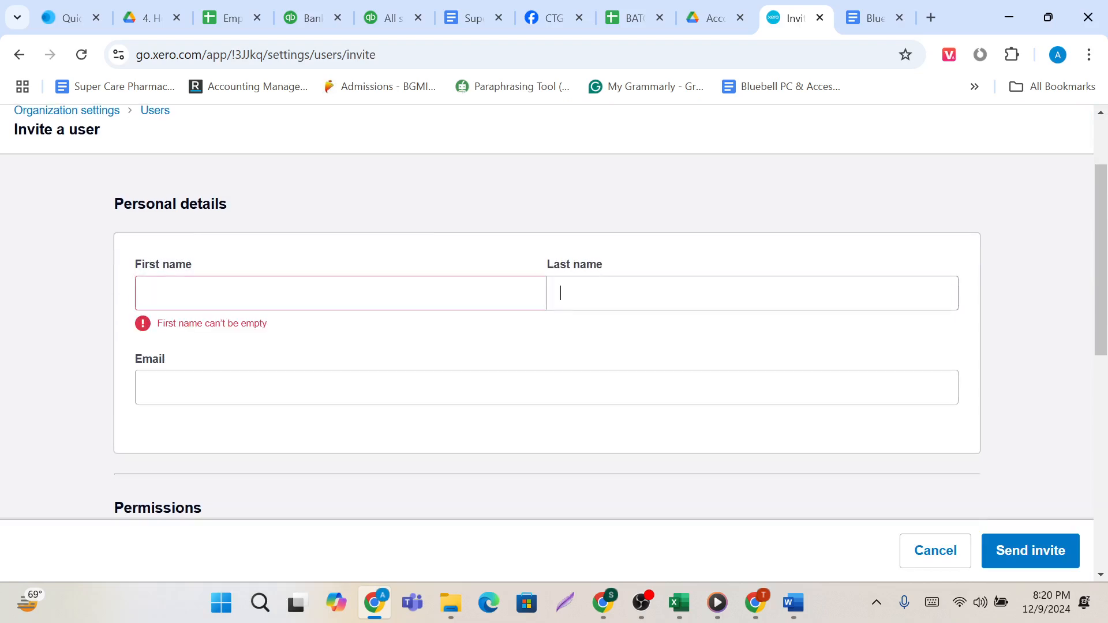
scroll(406, 384, "down", 5)
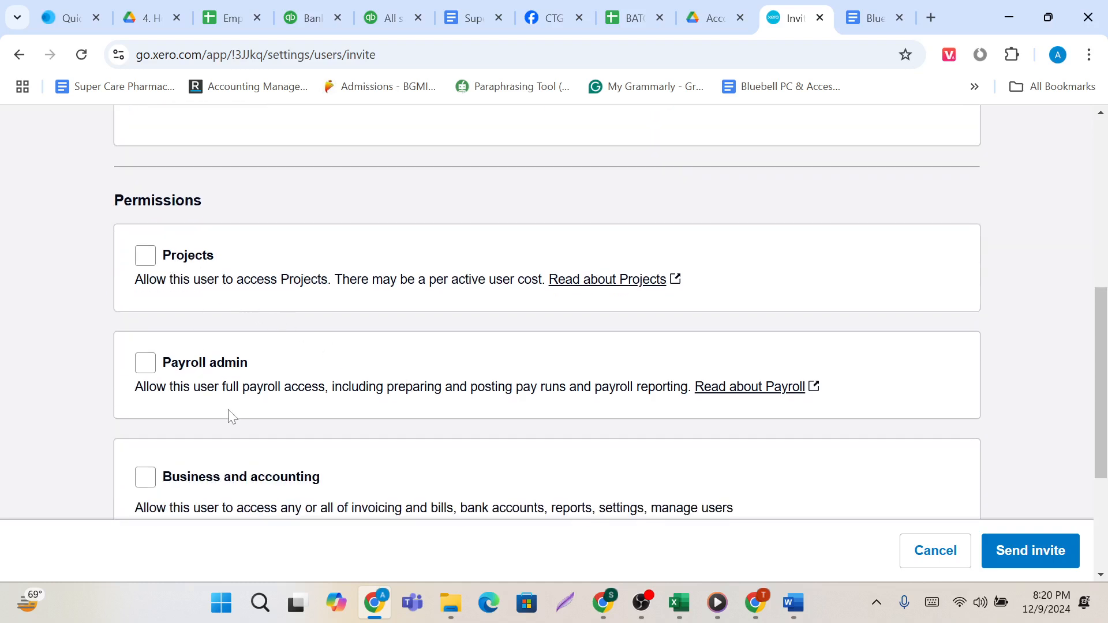
scroll(230, 414, "down", 2)
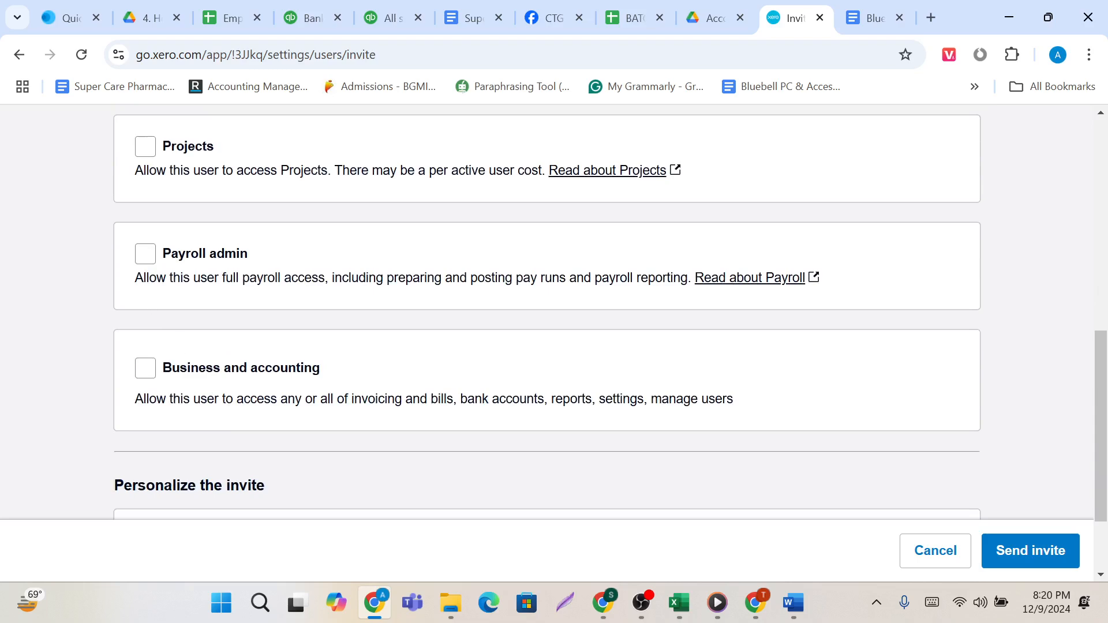
scroll(133, 286, "down", 2)
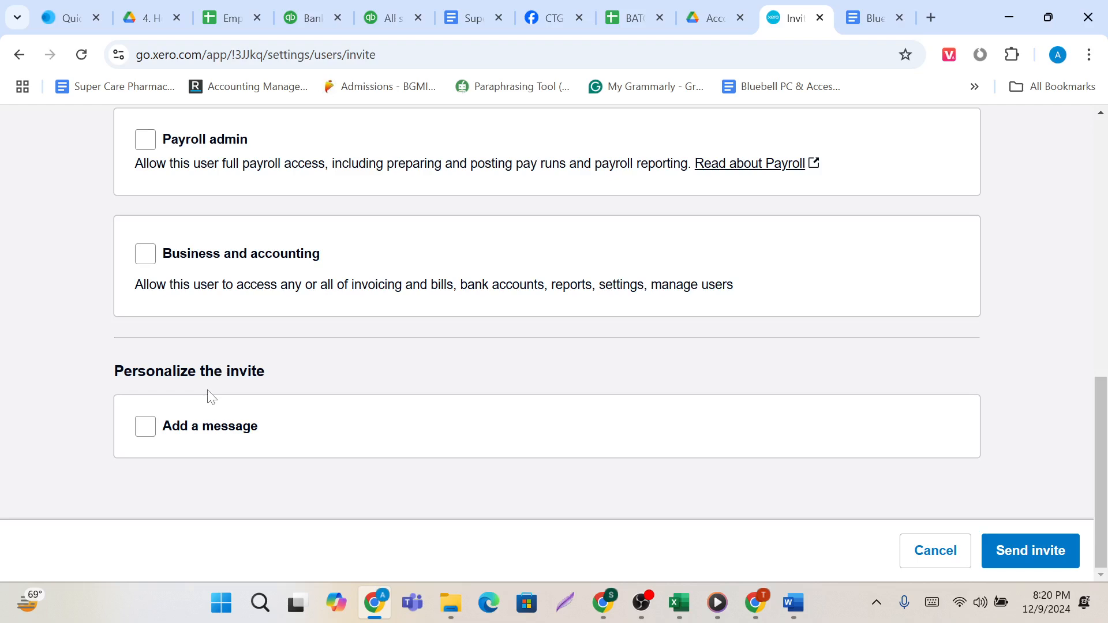
scroll(776, 420, "up", 2)
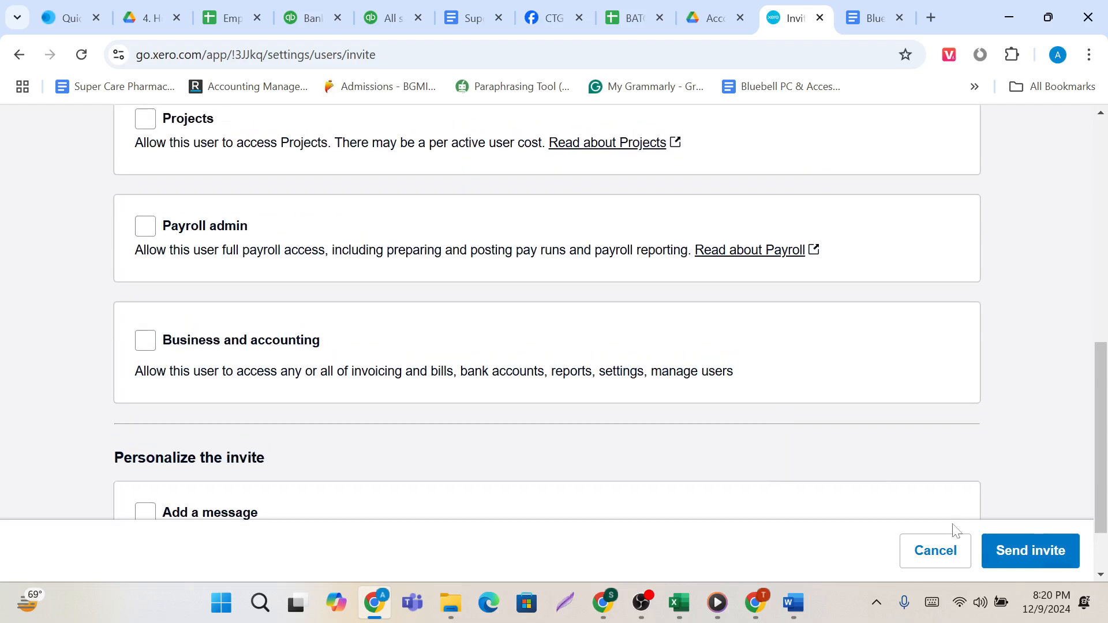
scroll(991, 424, "up", 6)
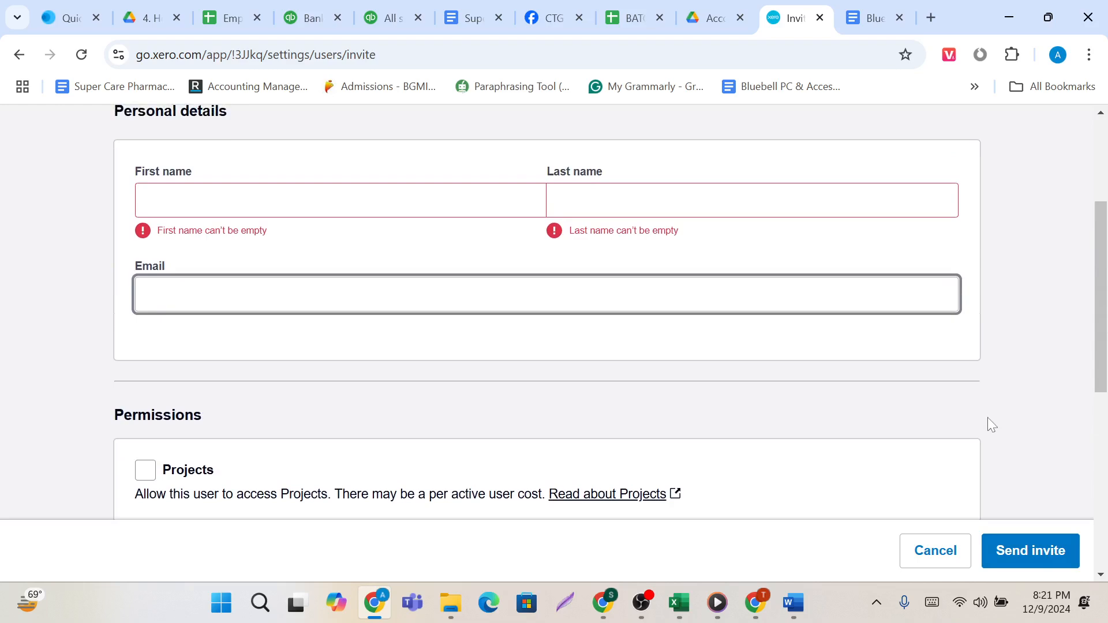
scroll(991, 424, "up", 4)
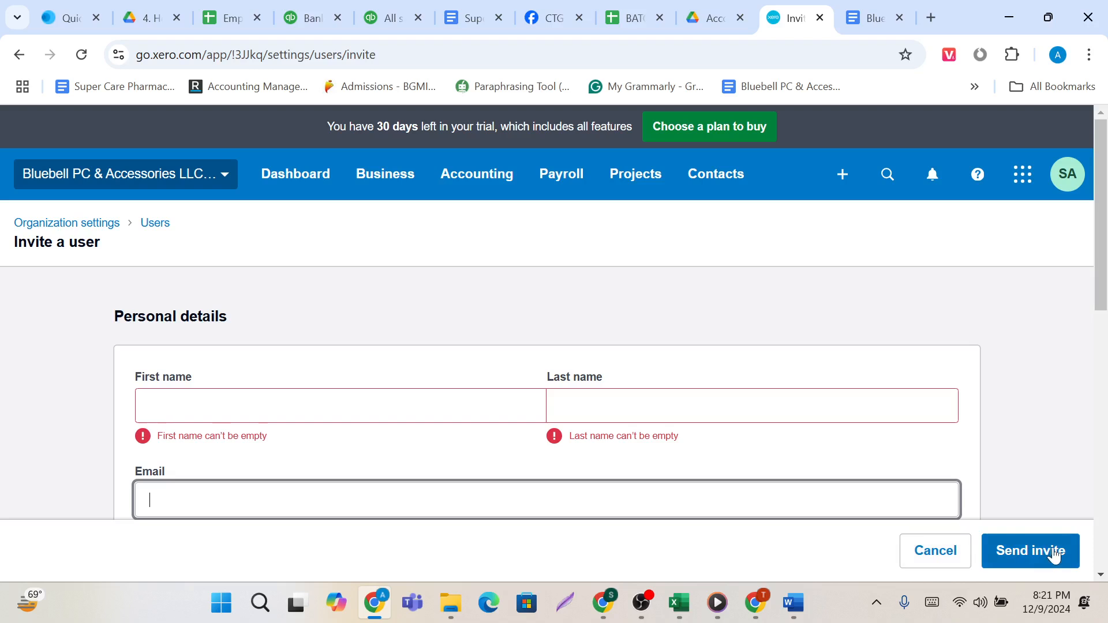
left_click(923, 561)
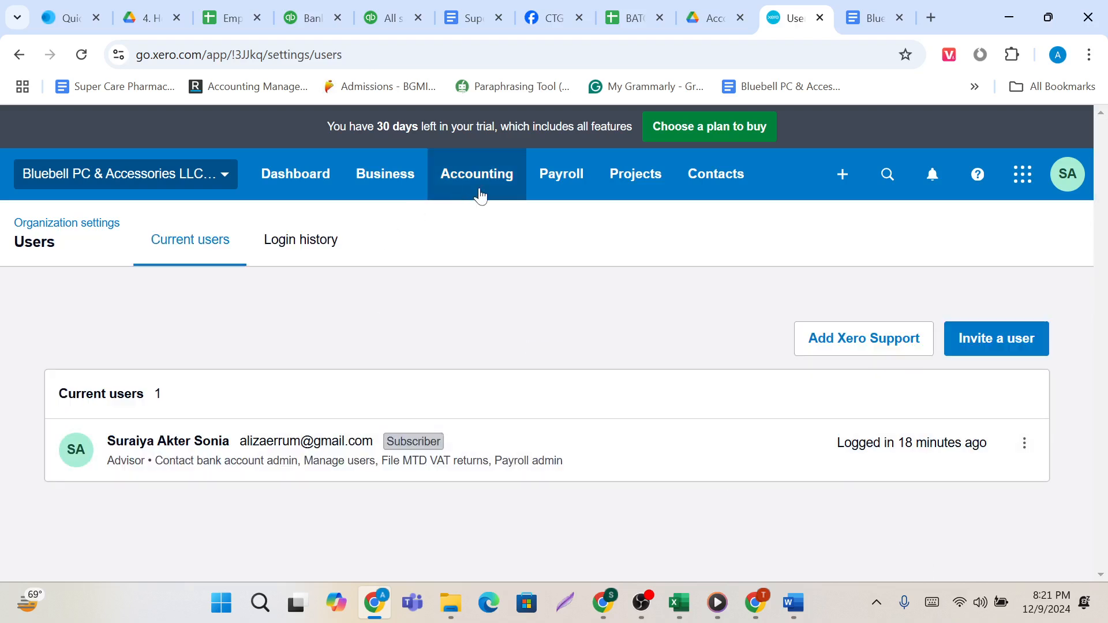
left_click(228, 173)
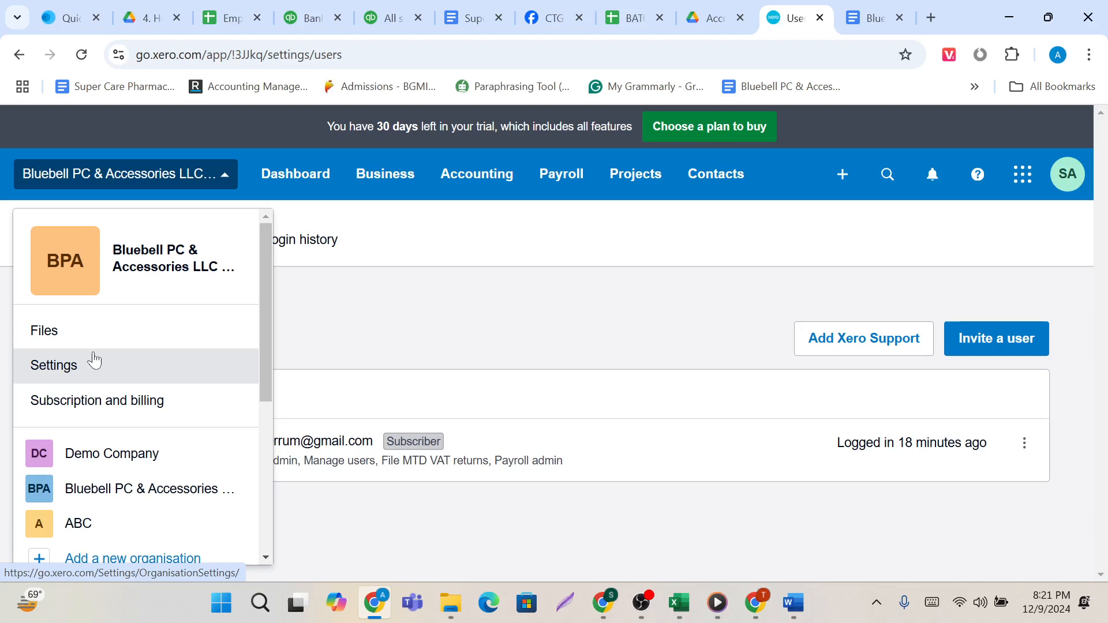
left_click(406, 307)
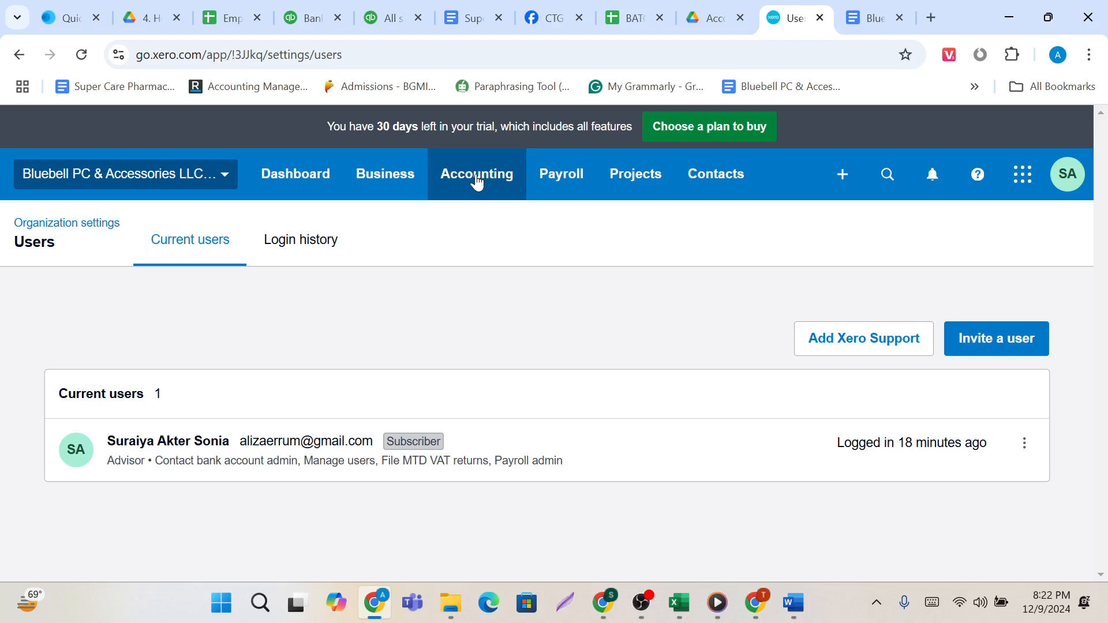
left_click(225, 175)
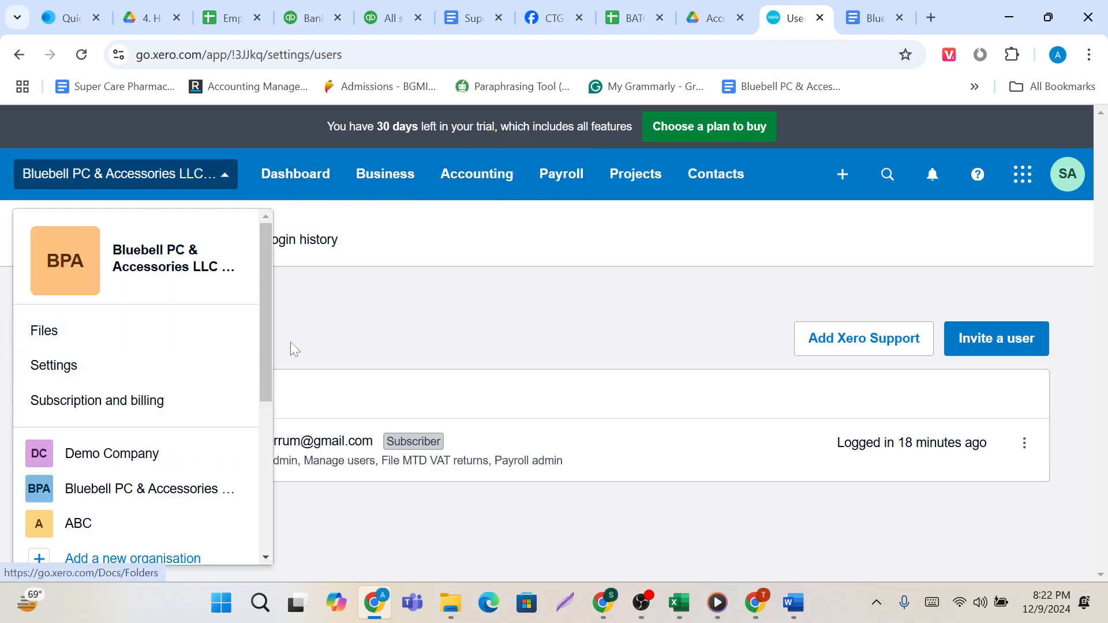
left_click(378, 345)
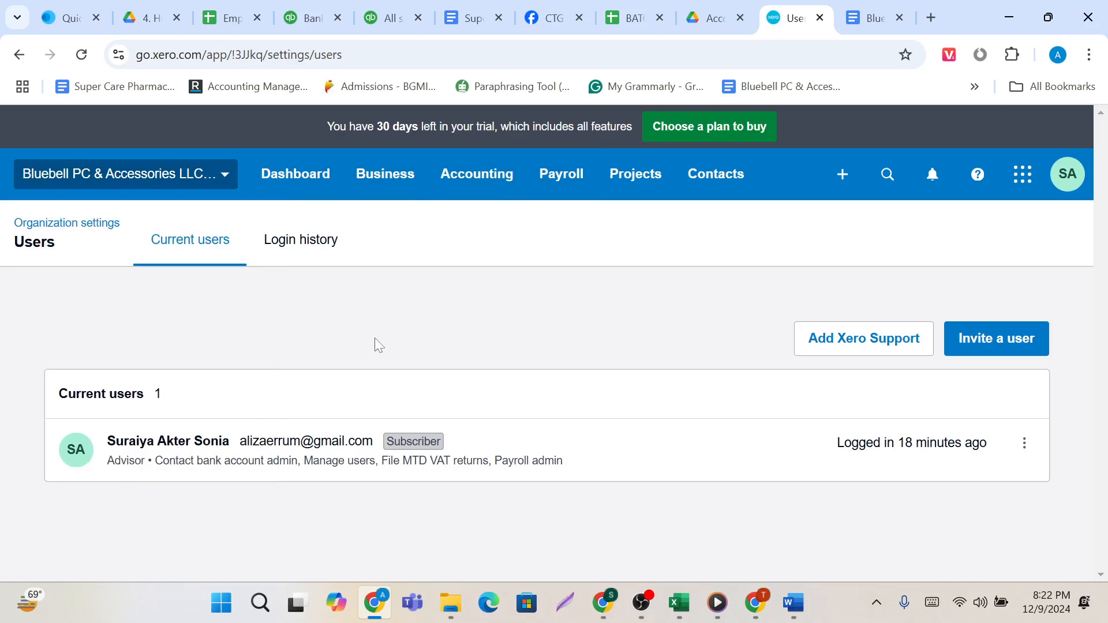
Return to the dashboard and review the reports and advanced options offered under Accounting, from Bank Accounts to Tax rates.
left_click(309, 191)
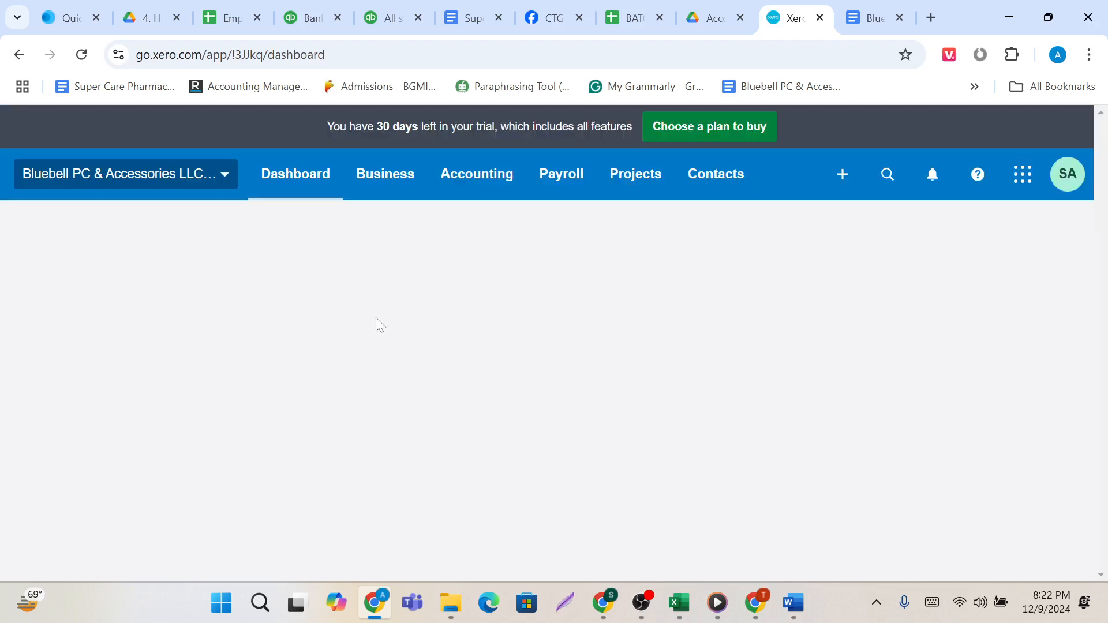
left_click(223, 188)
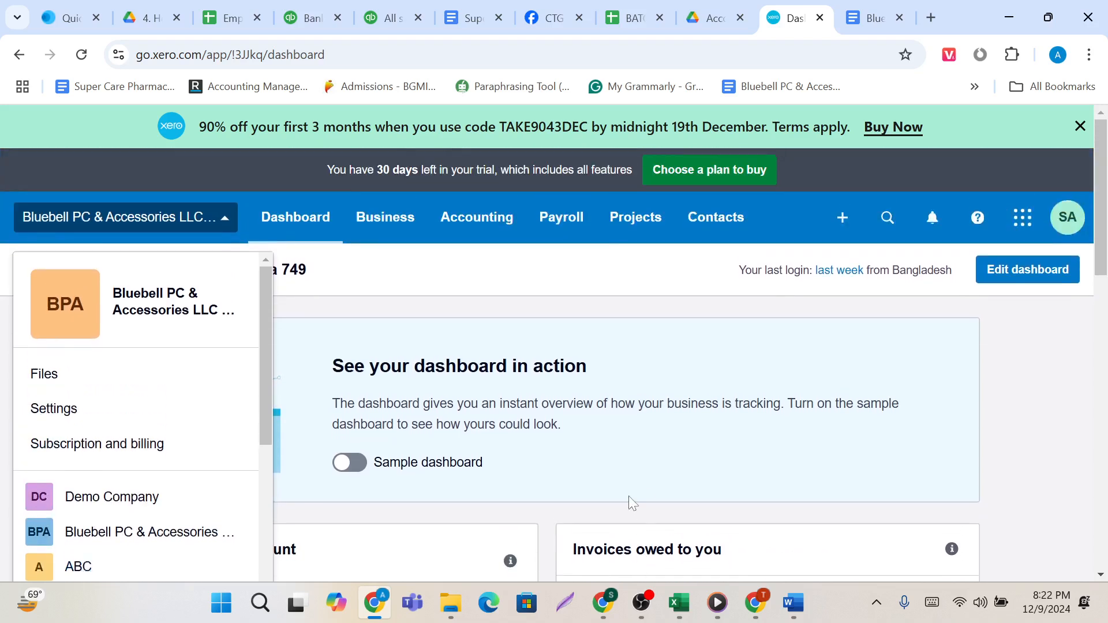
left_click(371, 301)
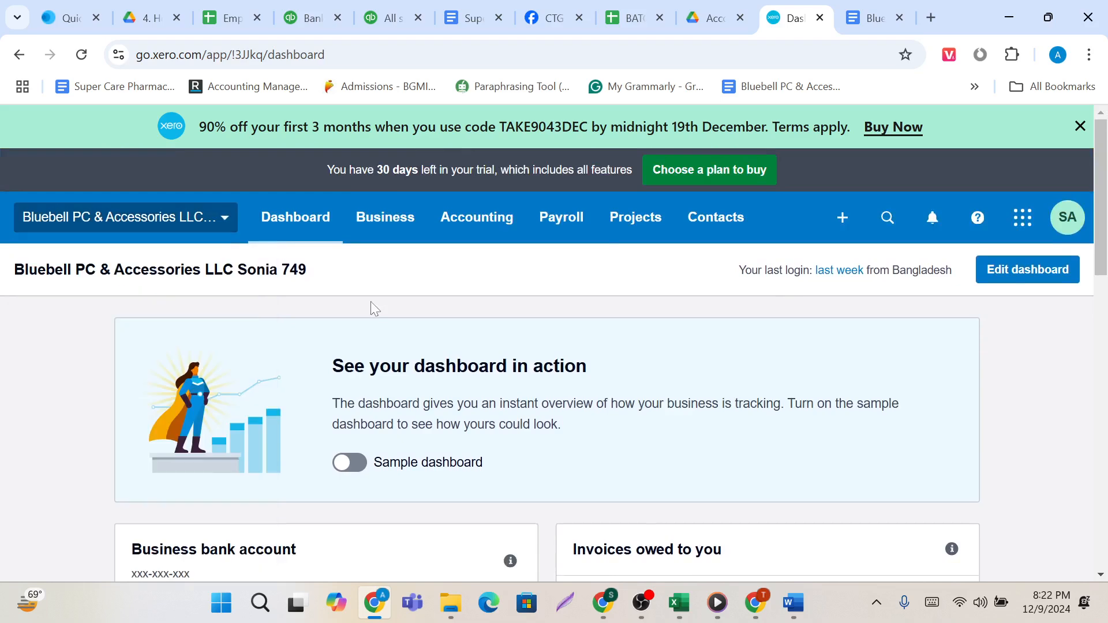
left_click(463, 233)
scroll(461, 271, "down", 4)
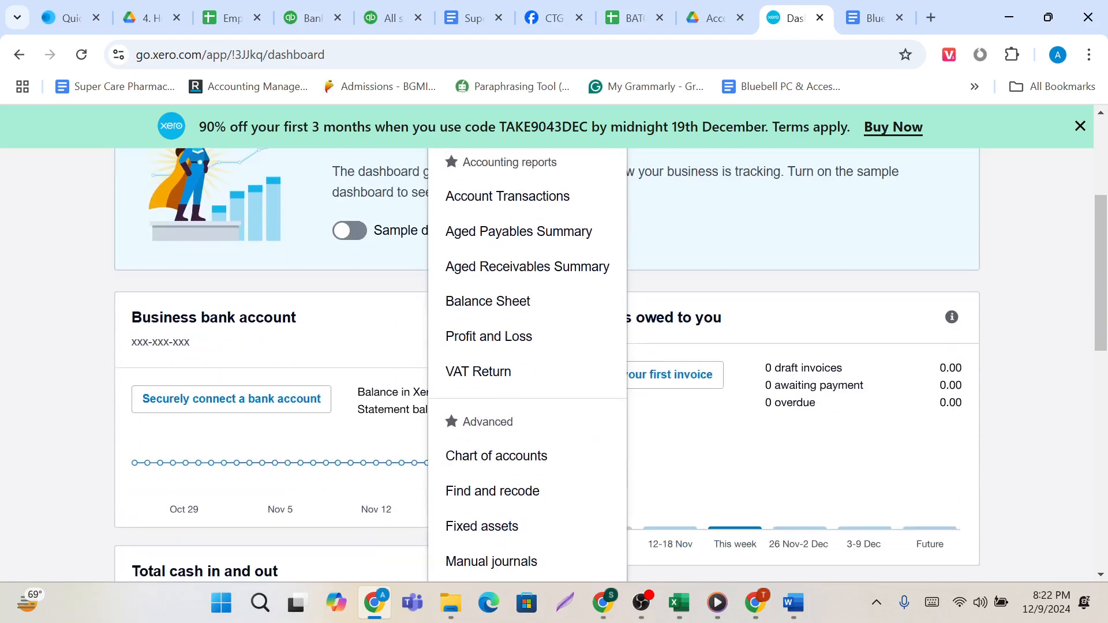
scroll(493, 487, "down", 2)
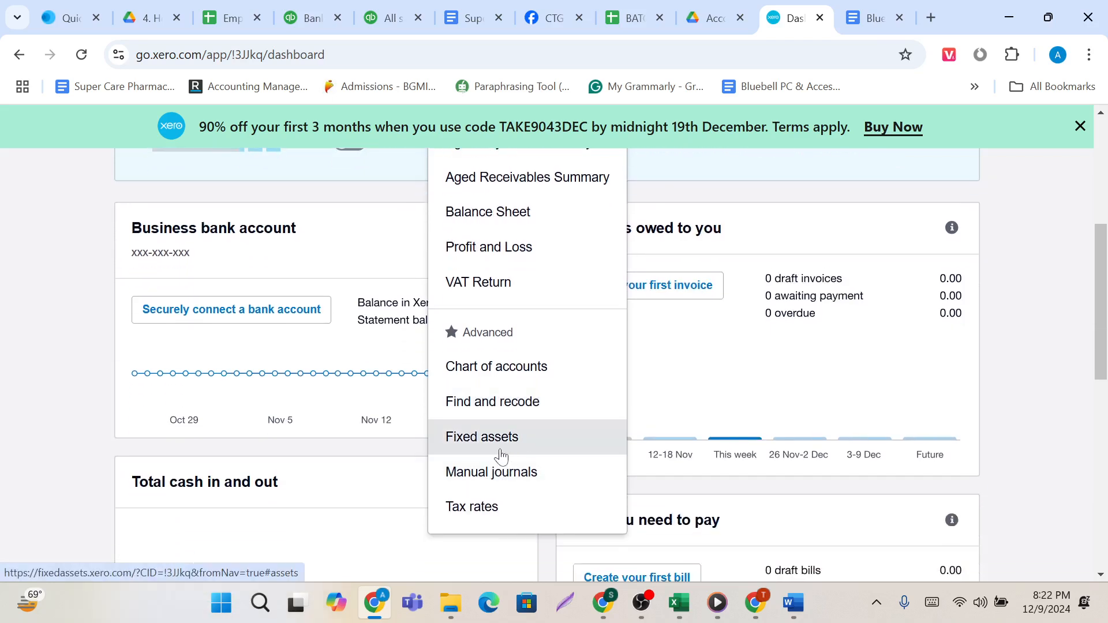
scroll(501, 476, "up", 6)
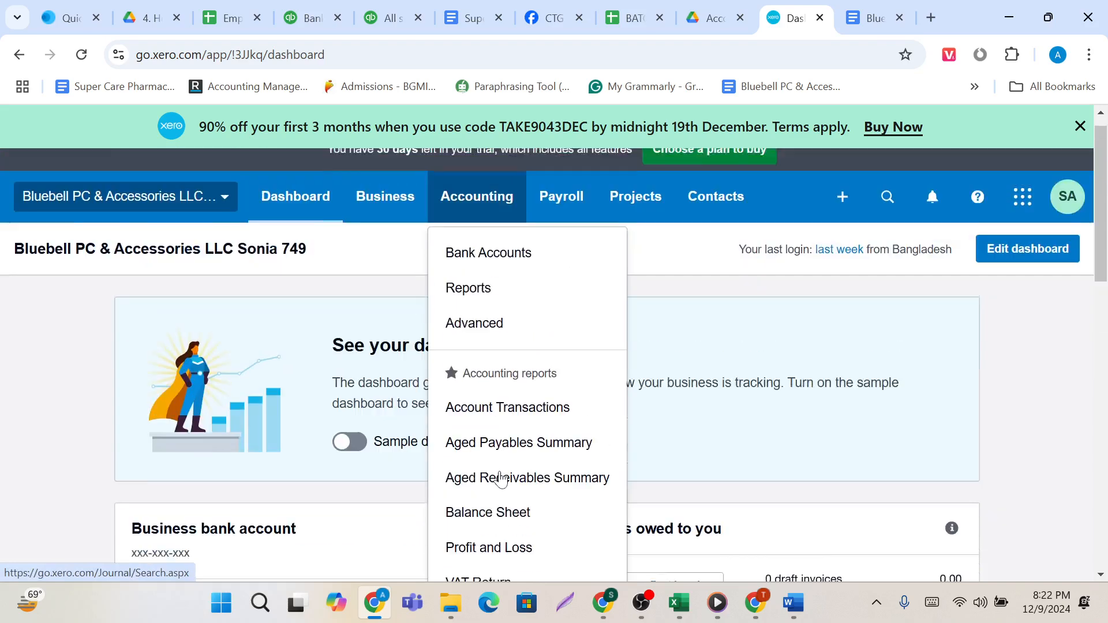
left_click(697, 309)
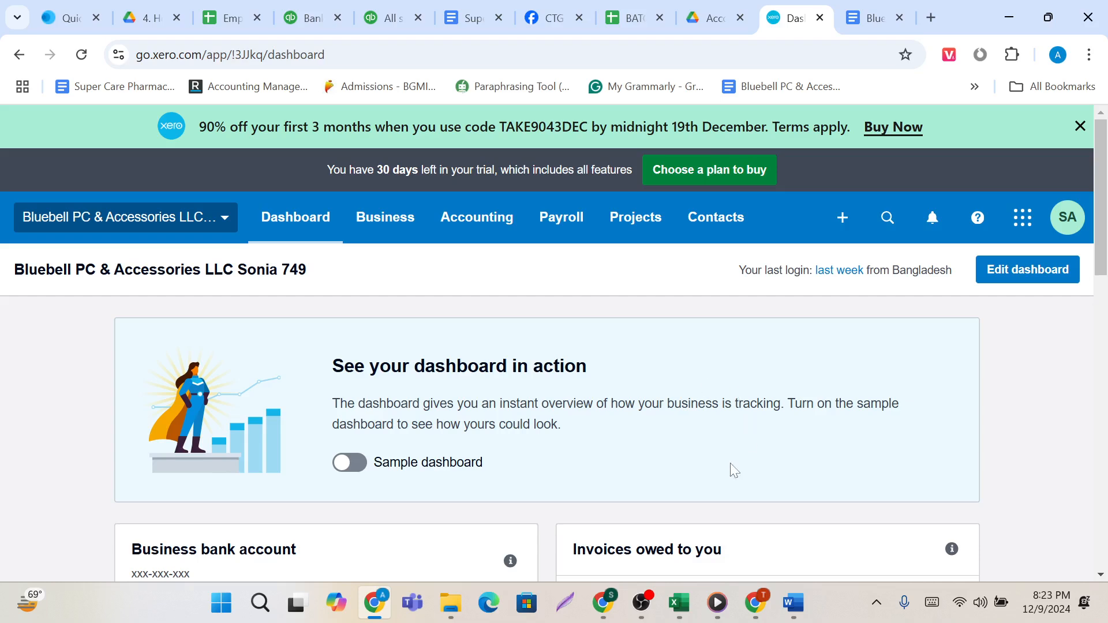
scroll(700, 495, "down", 11)
scroll(702, 496, "up", 6)
scroll(702, 496, "up", 5)
mouse_move(645, 600)
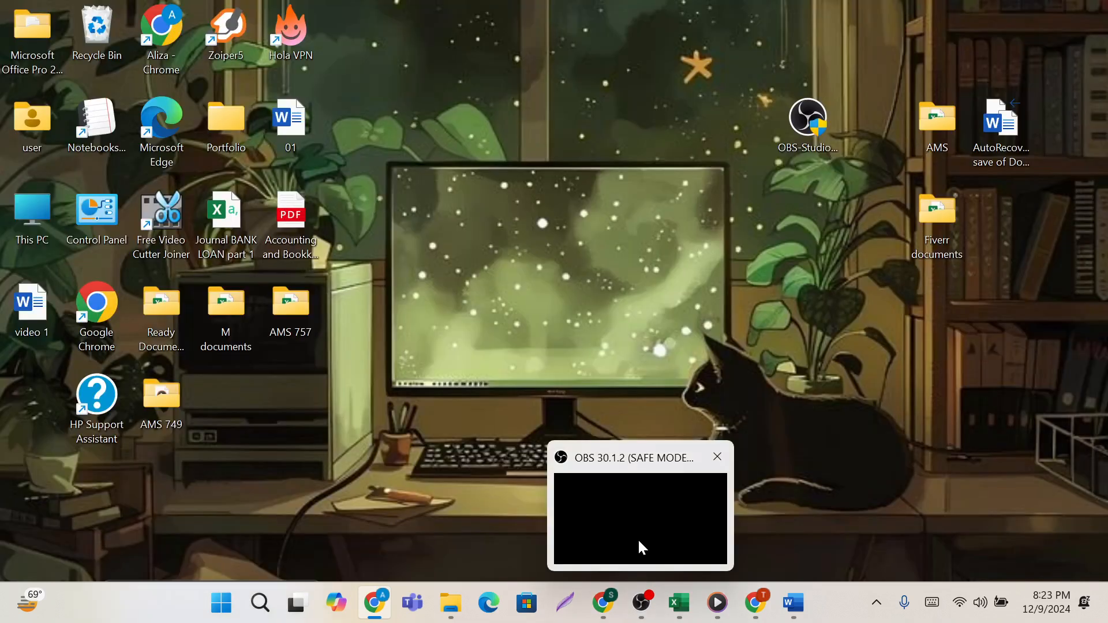
left_click(642, 534)
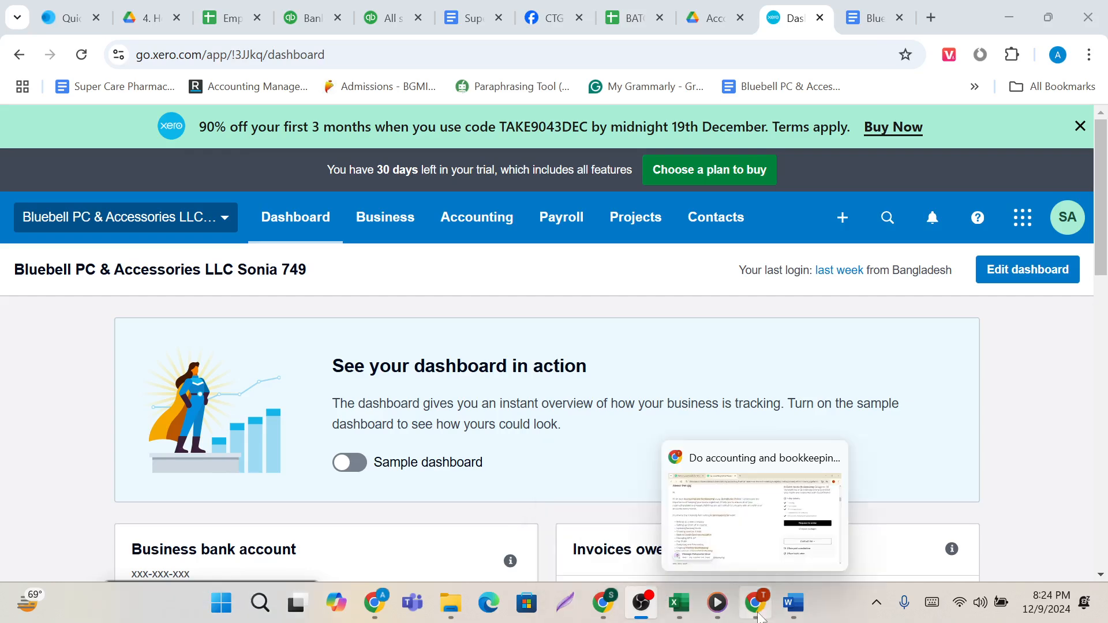
Switch to the other Chrome window and open Attendance Sheet of CTG-749 (AMS) from the bookmarked CTG-749 Google Drive folder.
left_click(704, 537)
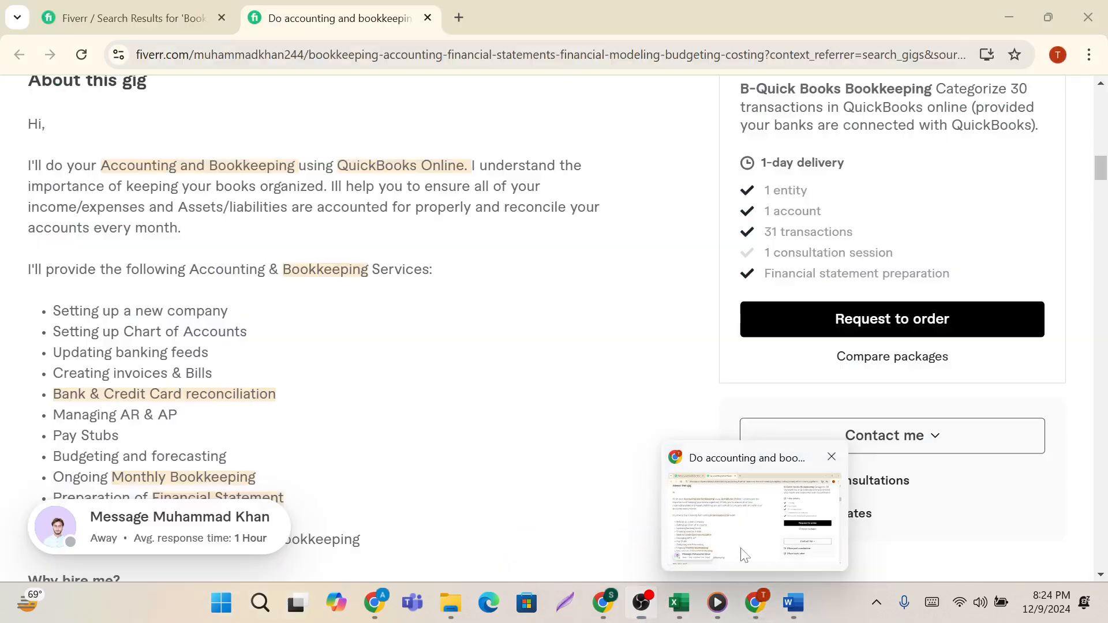
left_click(451, 27)
left_click(1051, 88)
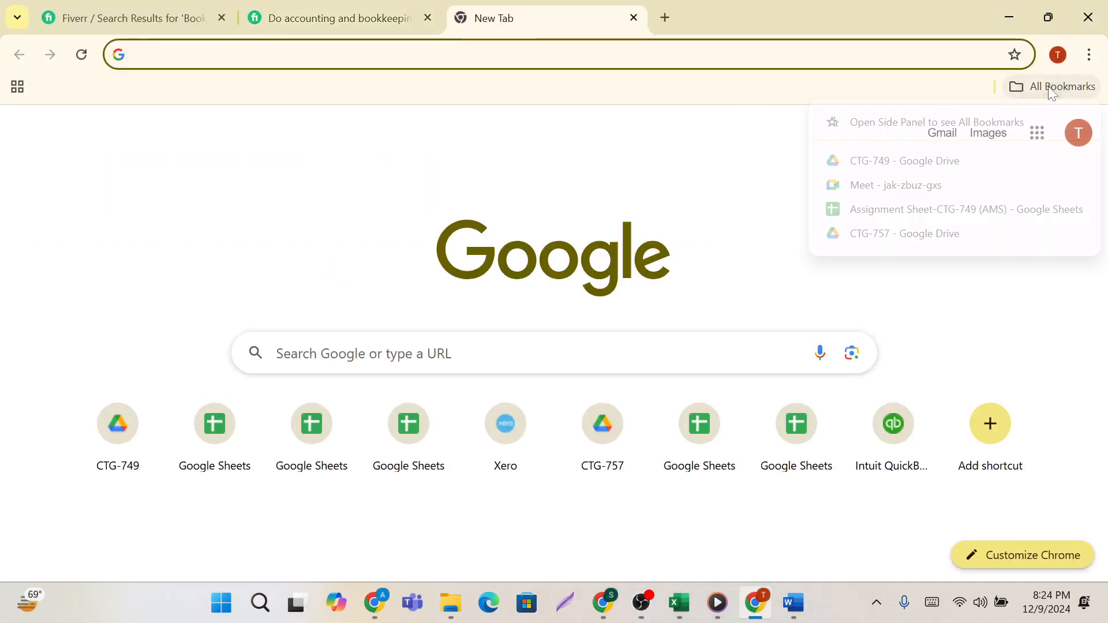
left_click(941, 164)
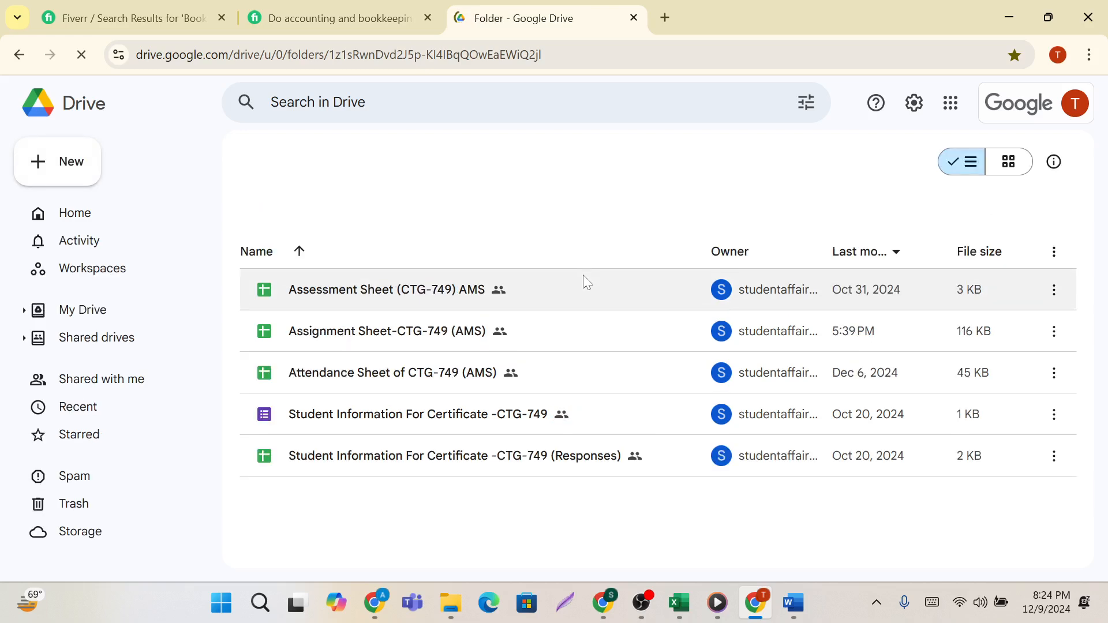
double_click(396, 379)
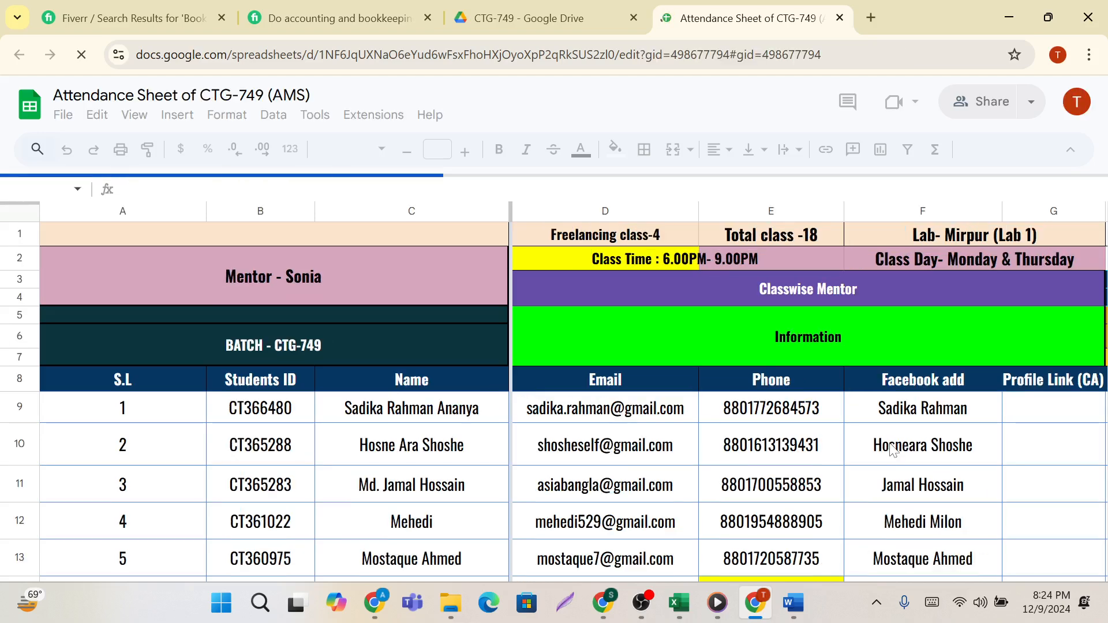
Mark students 1 to 5 as P in the 09Dec,2024 (Xero 1) attendance column, cells U9 to U13.
scroll(893, 449, "right", 11)
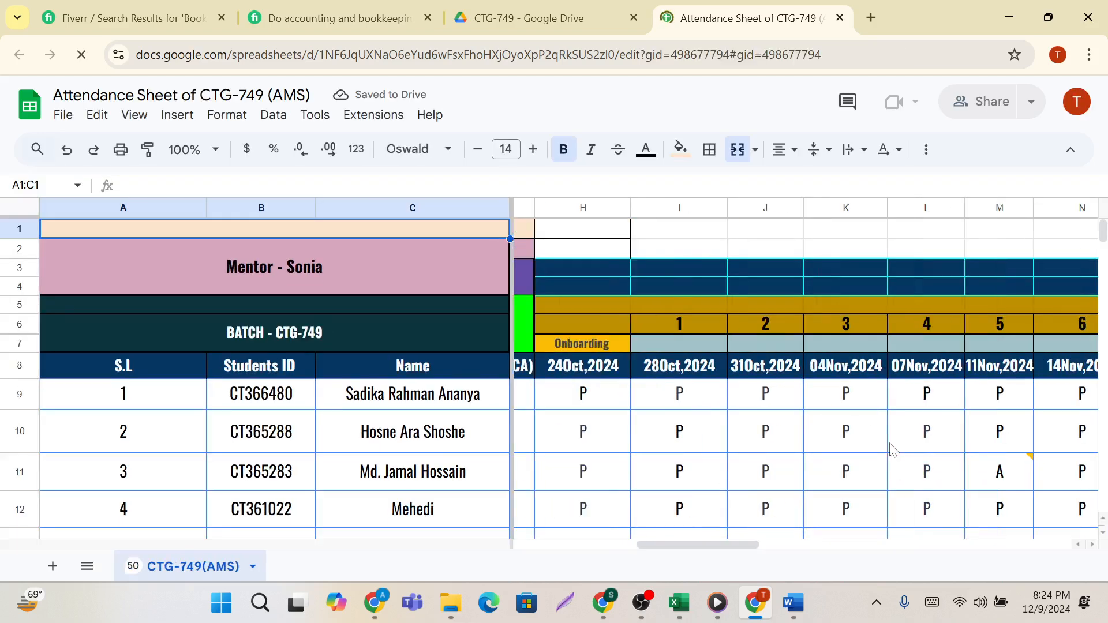
scroll(890, 448, "right", 8)
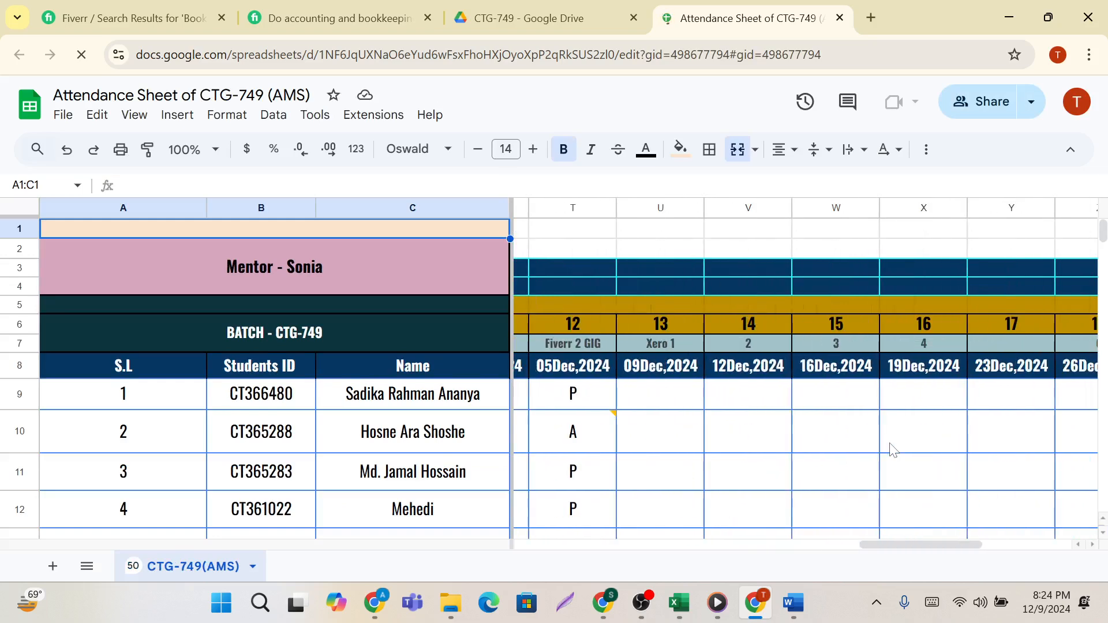
left_click(686, 402)
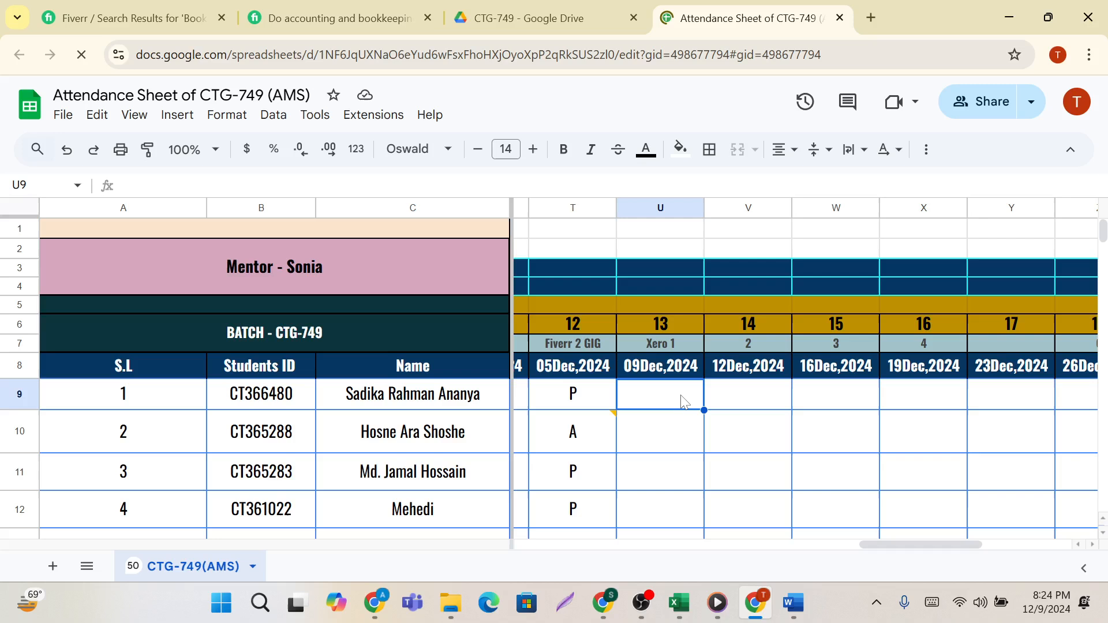
type("P")
left_click(682, 435)
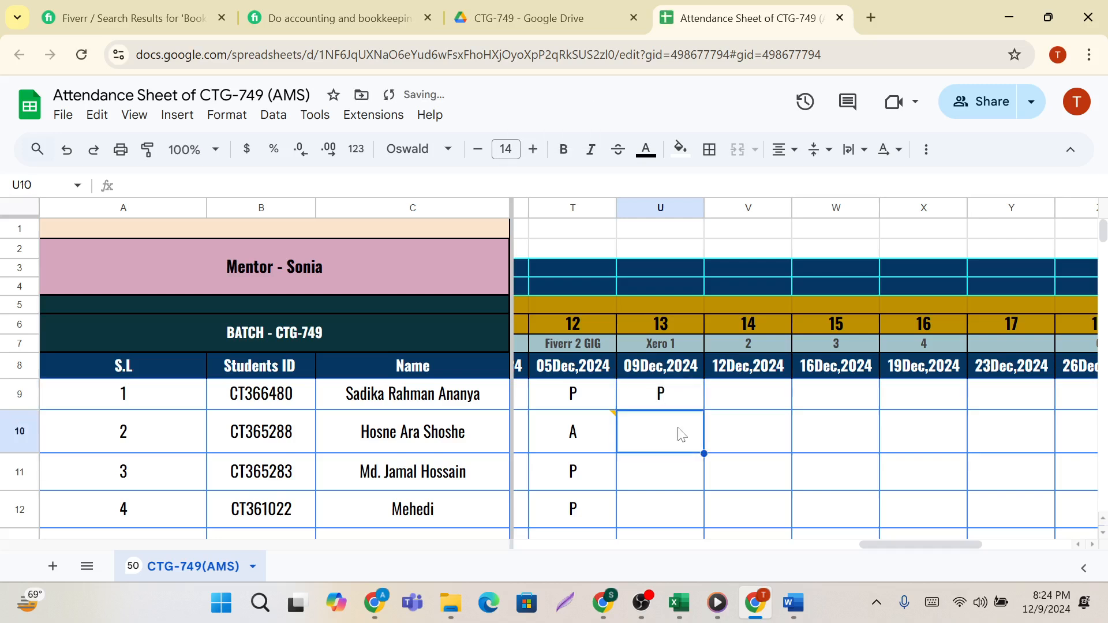
type("P")
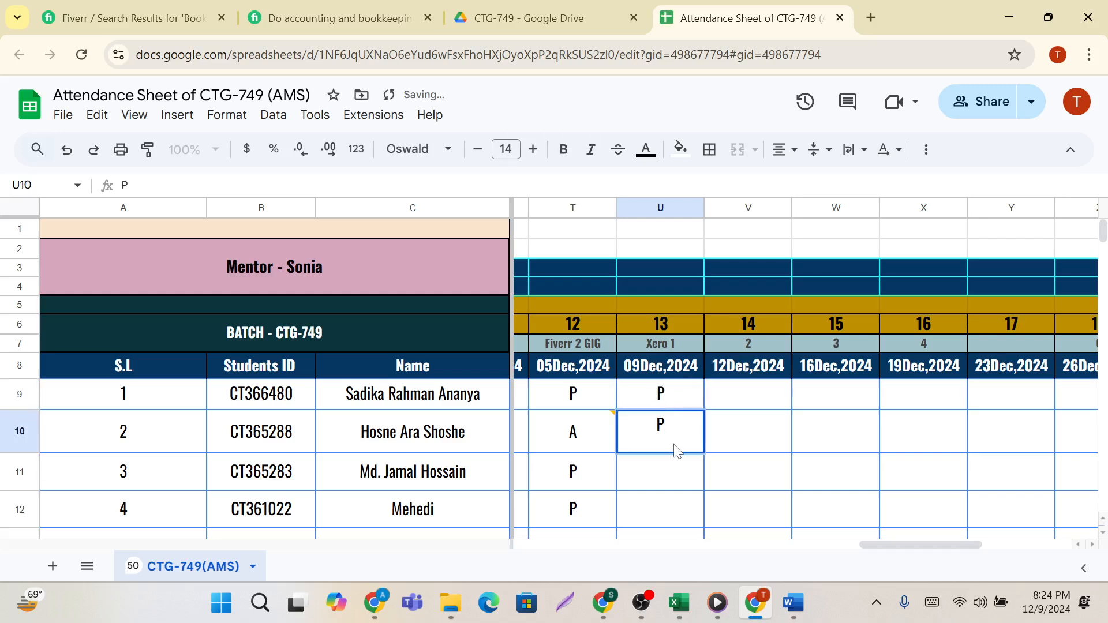
left_click(662, 477)
scroll(662, 477, "down", 2)
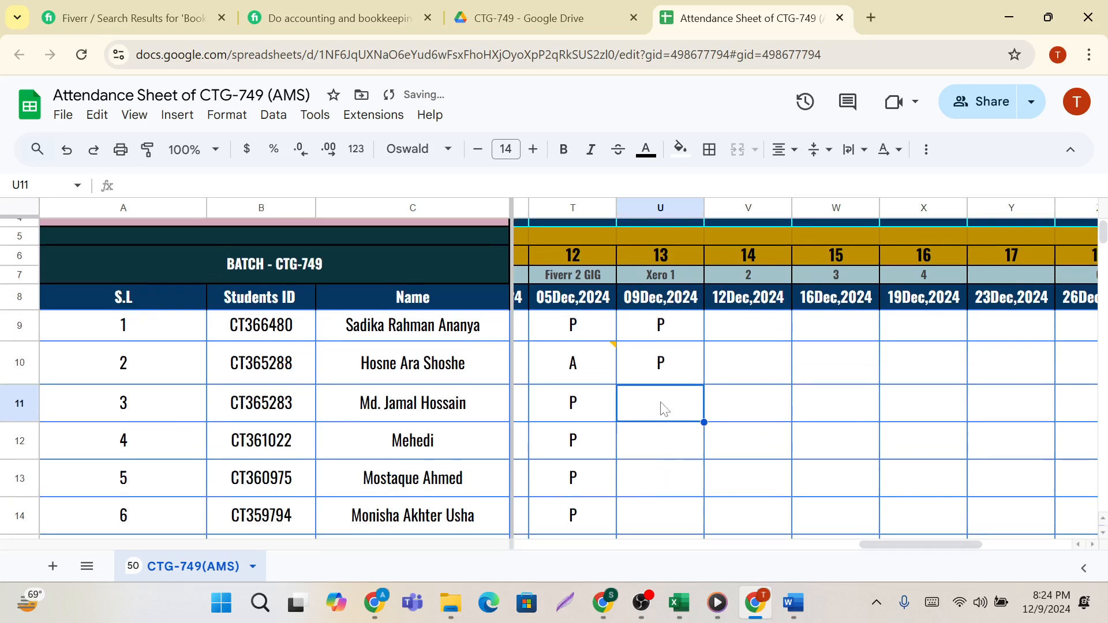
type("P")
left_click(663, 444)
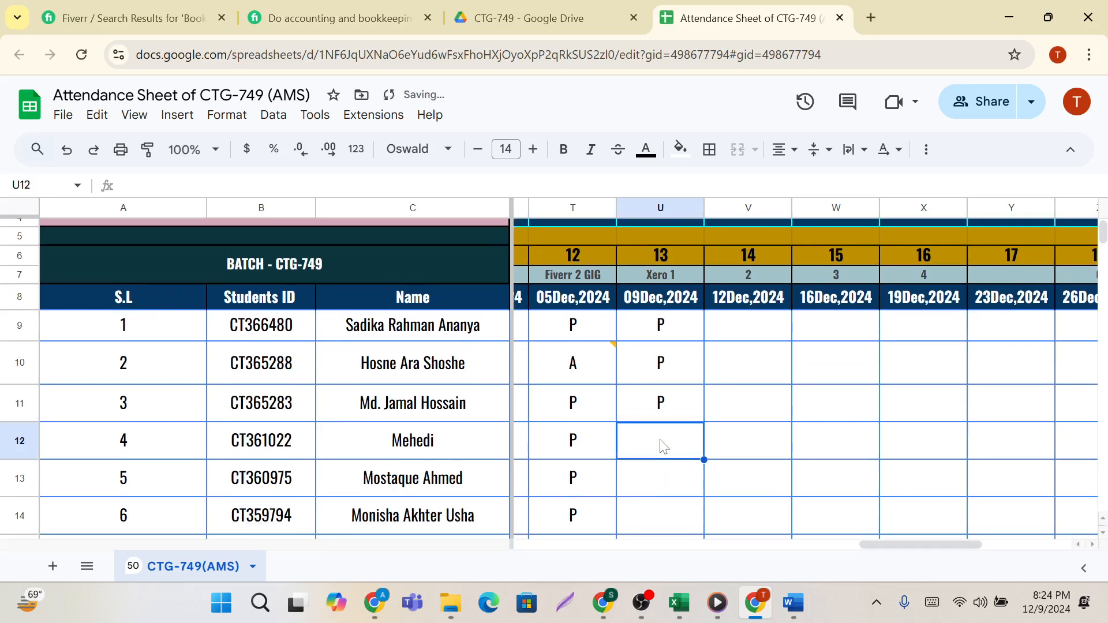
scroll(662, 444, "down", 1)
scroll(662, 445, "down", 1)
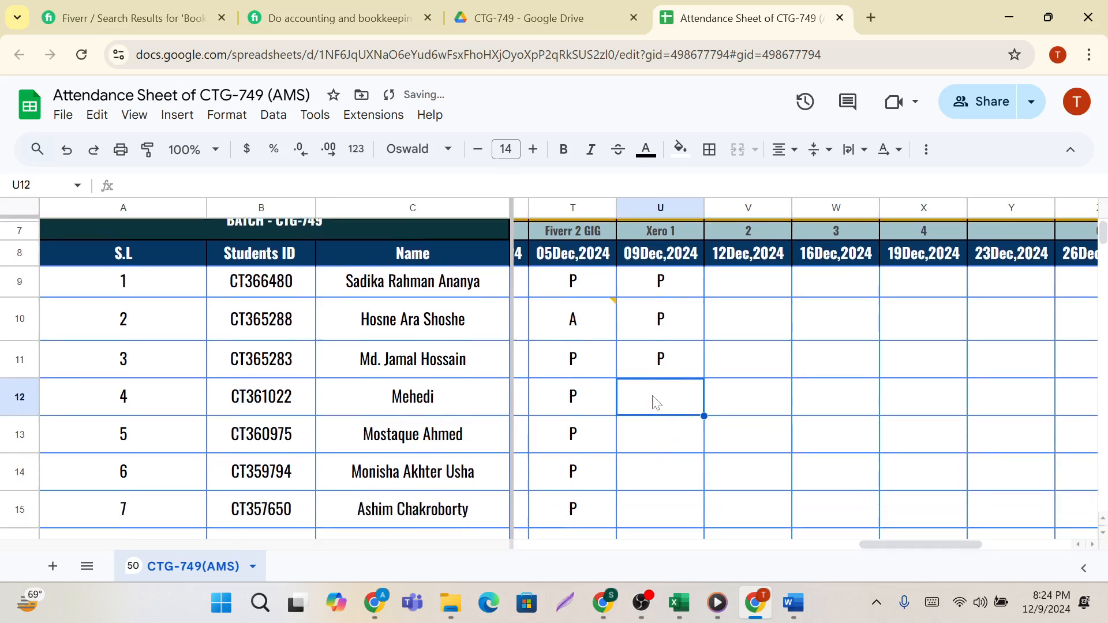
type("P")
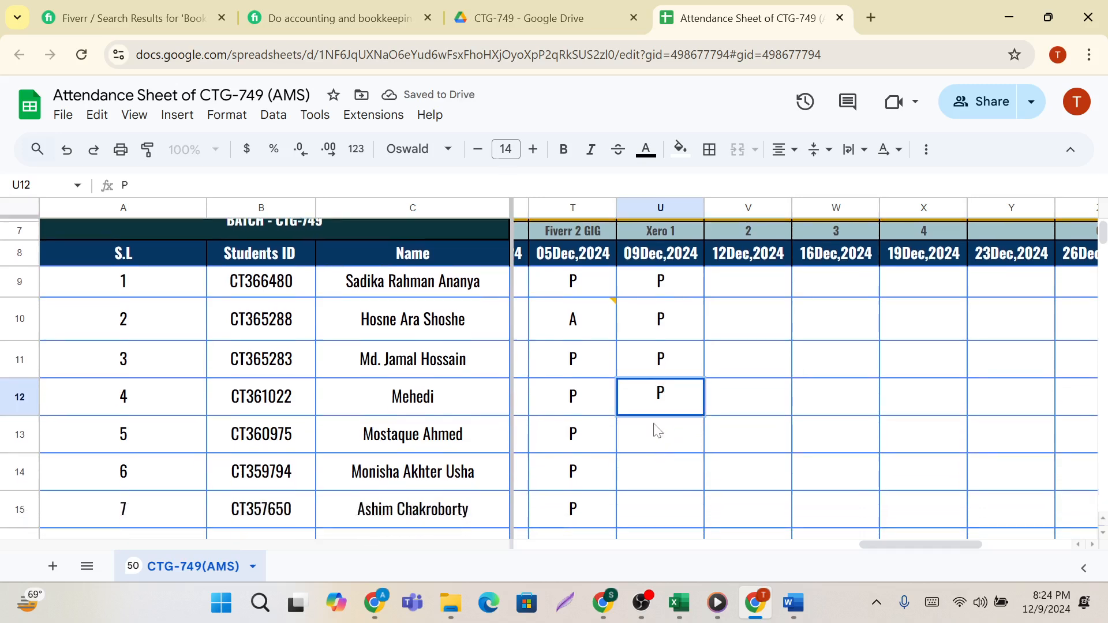
left_click(657, 430)
type("P")
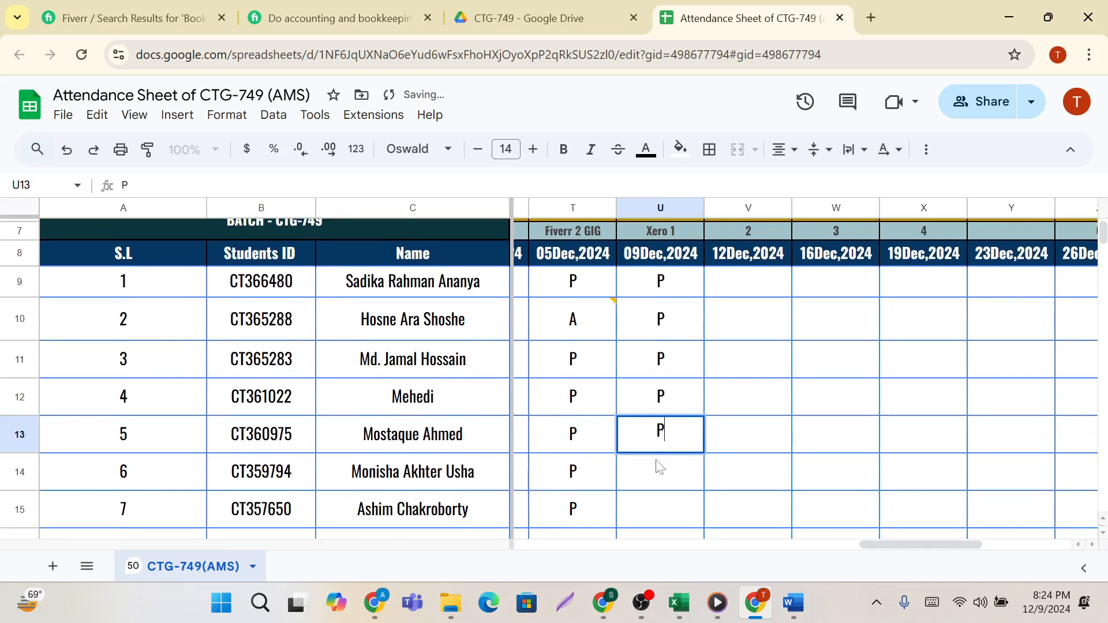
Mark students 6 to 10 as P for the 09Dec,2024 class, cells U14 to U18.
left_click(660, 466)
scroll(660, 461, "down", 2)
type("P")
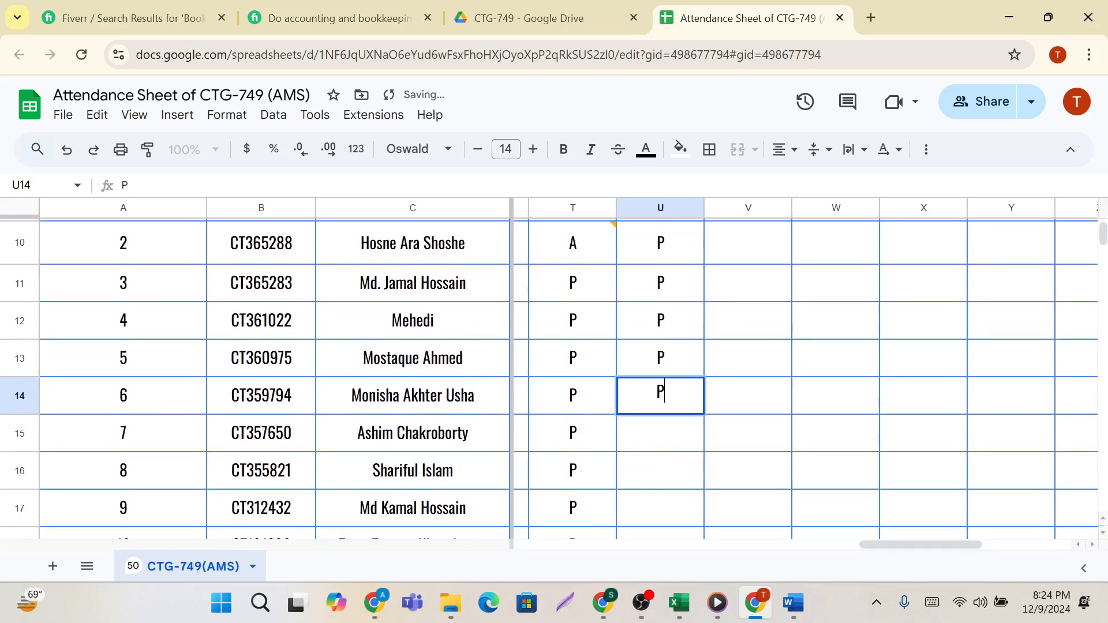
left_click(664, 441)
type("P")
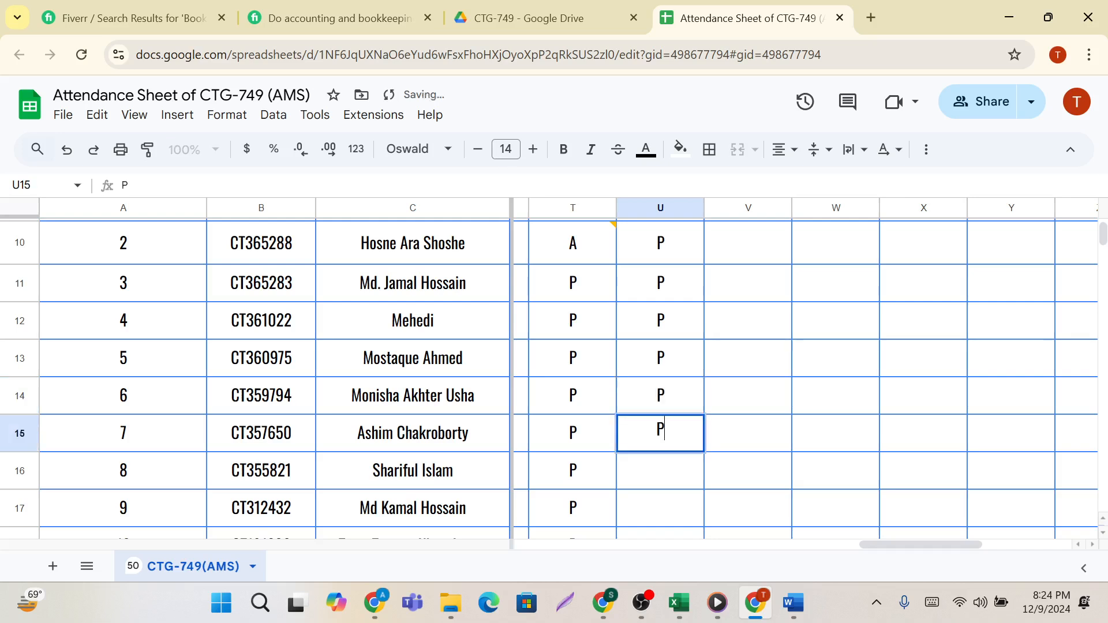
left_click(670, 475)
scroll(669, 474, "down", 3)
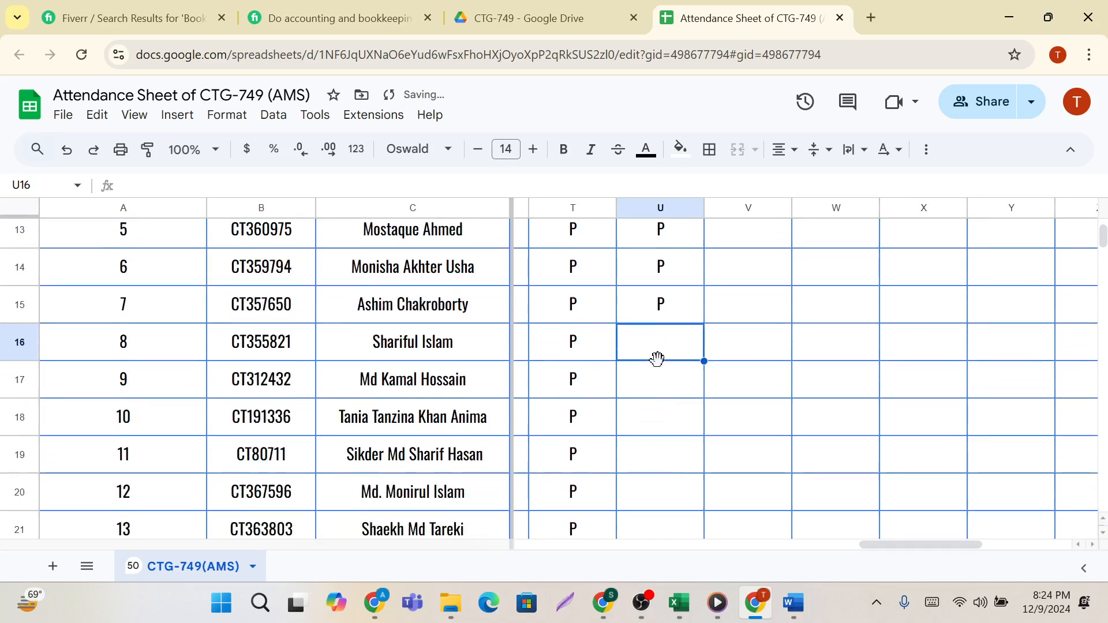
type("P")
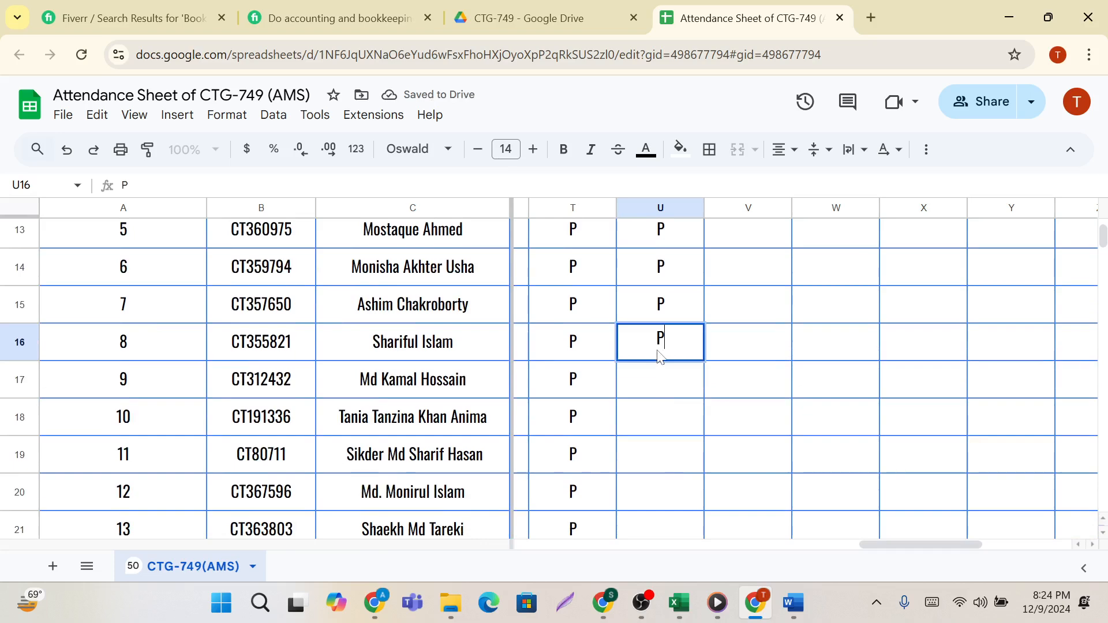
left_click(662, 385)
type("P")
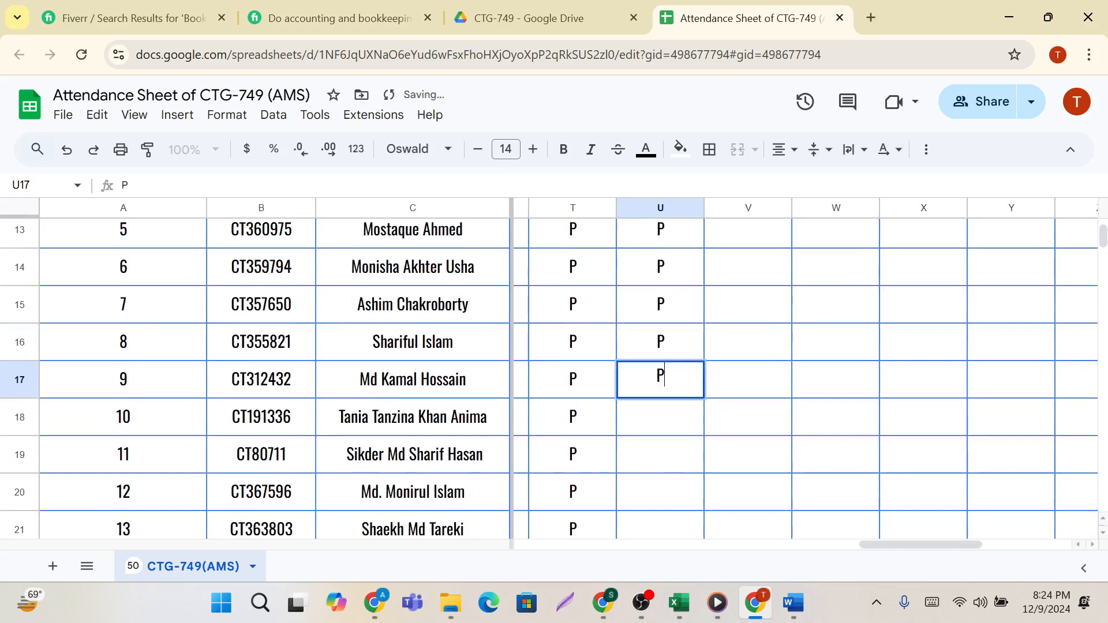
left_click(662, 405)
type("P")
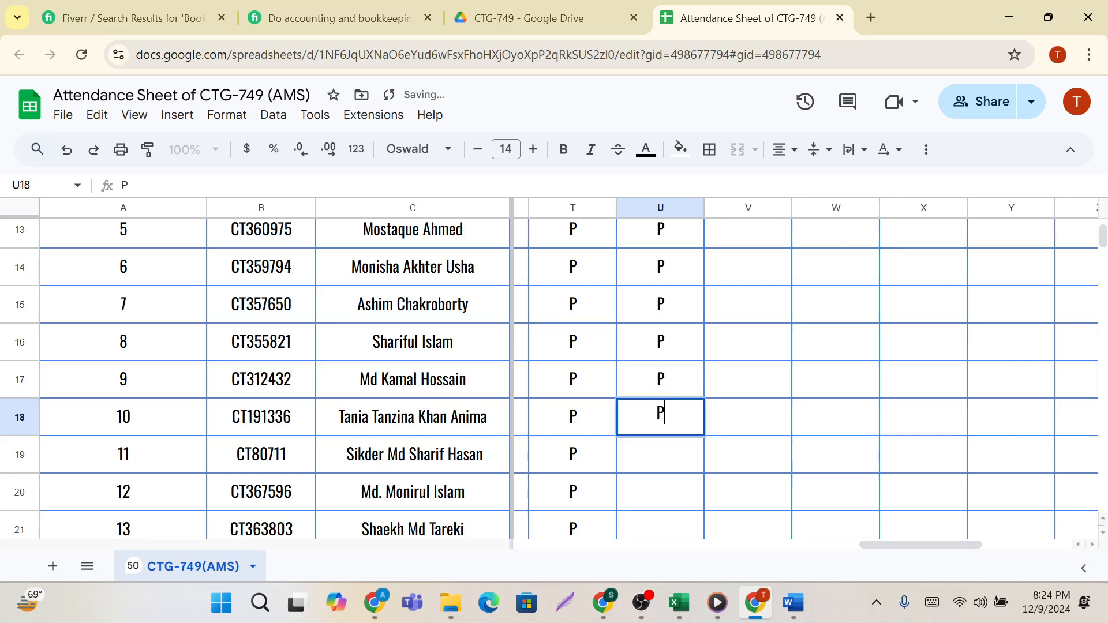
Mark students 11 and 12 as P and student 13 as A for the 09Dec,2024 class, cells U19 to U21.
left_click(662, 444)
scroll(660, 453, "down", 2)
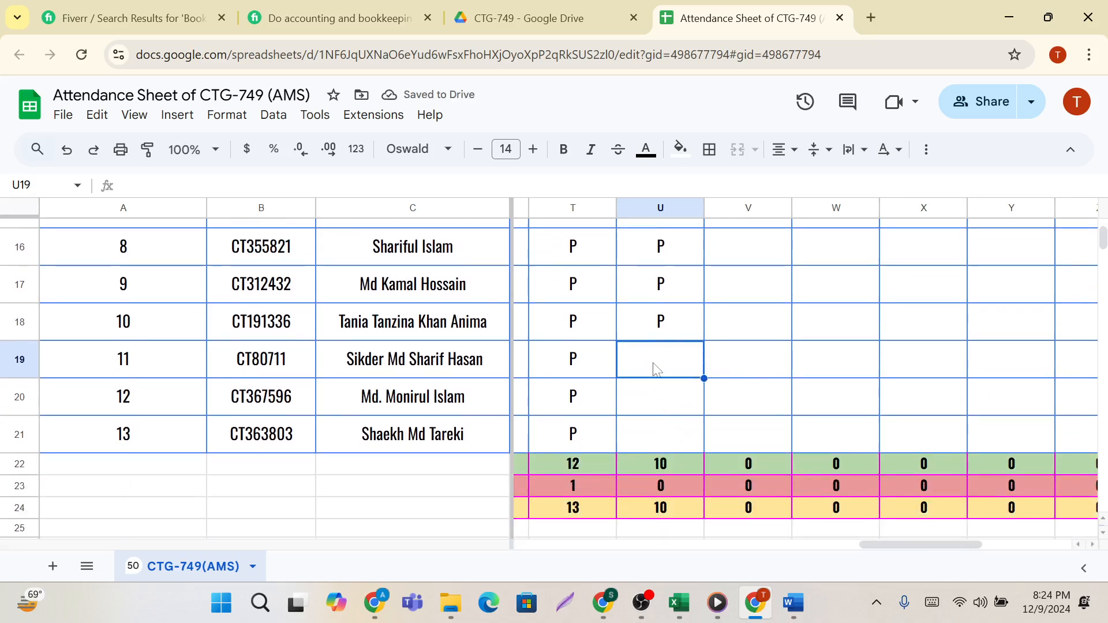
type("P")
left_click(653, 411)
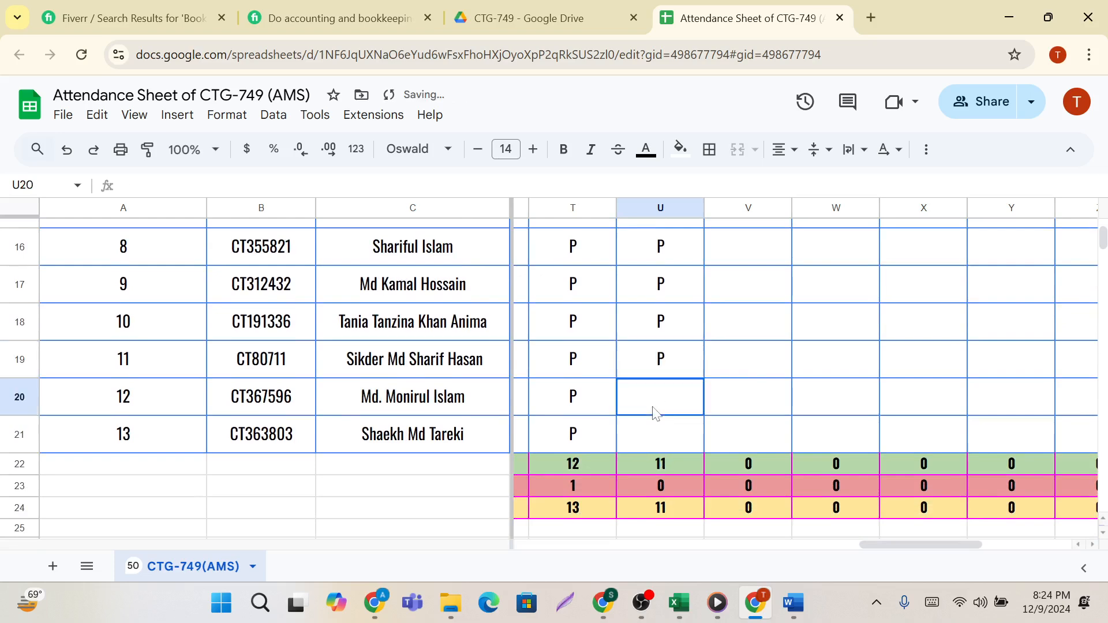
type("P")
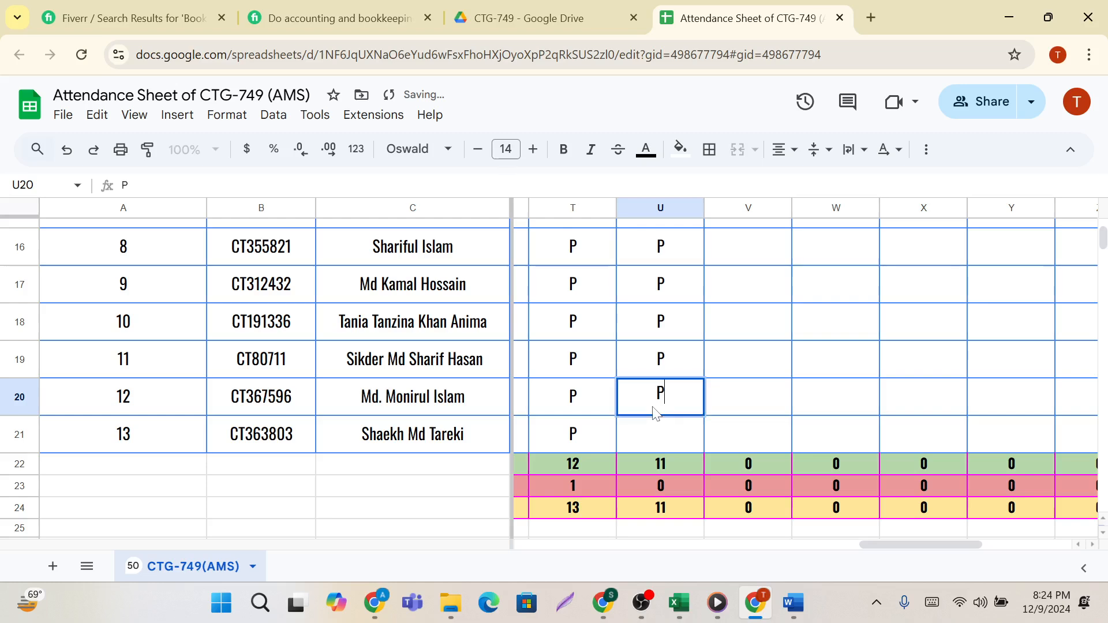
left_click(656, 434)
type("A")
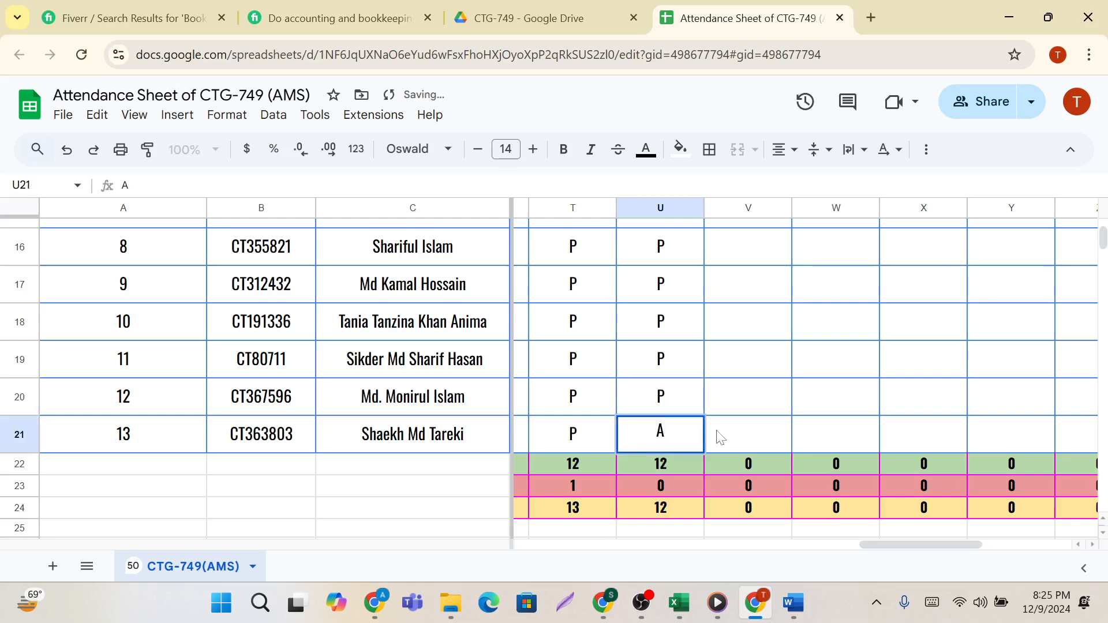
left_click(743, 442)
scroll(743, 443, "up", 10)
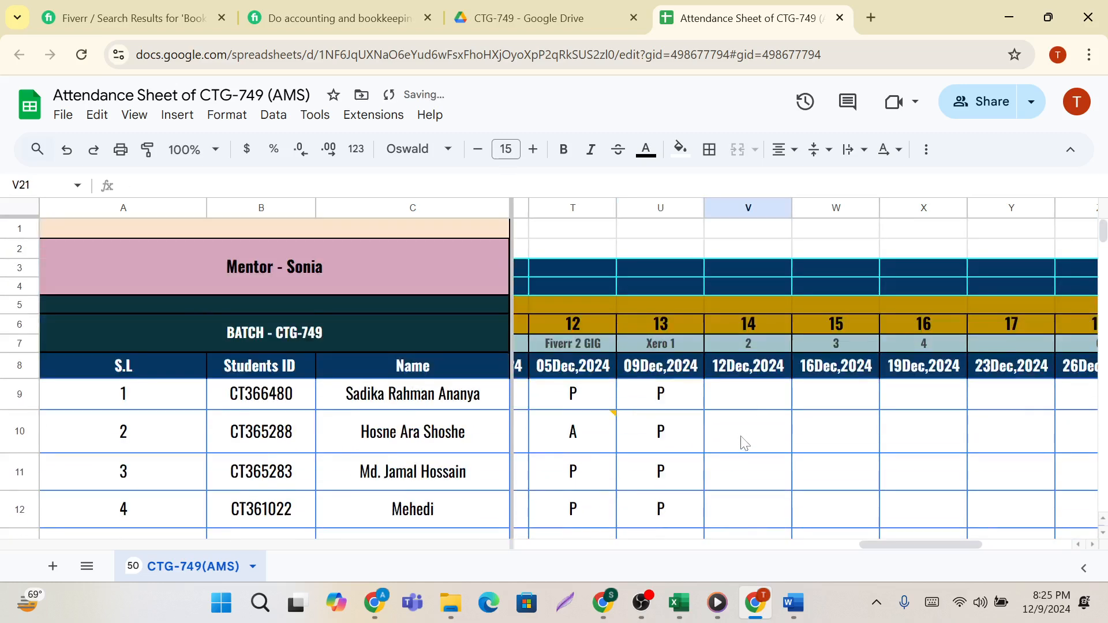
scroll(742, 442, "left", 2)
scroll(742, 442, "down", 2)
scroll(742, 442, "up", 2)
mouse_move(705, 621)
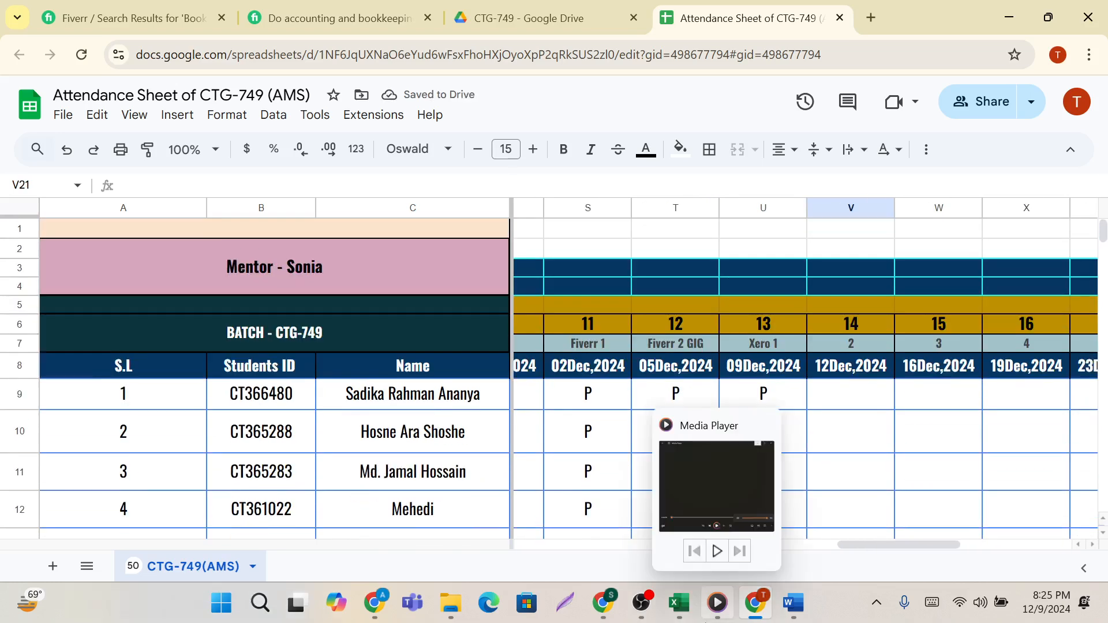